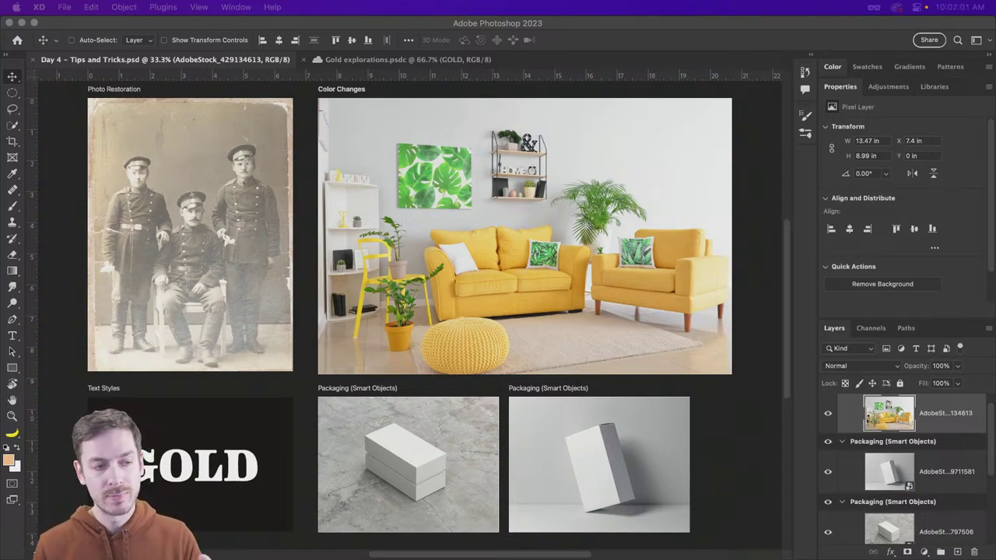
Zoom the Photo Restoration artboard's soldier photo to about 53% and select Layer 0.
click(205, 177)
drag(116, 144, 377, 174)
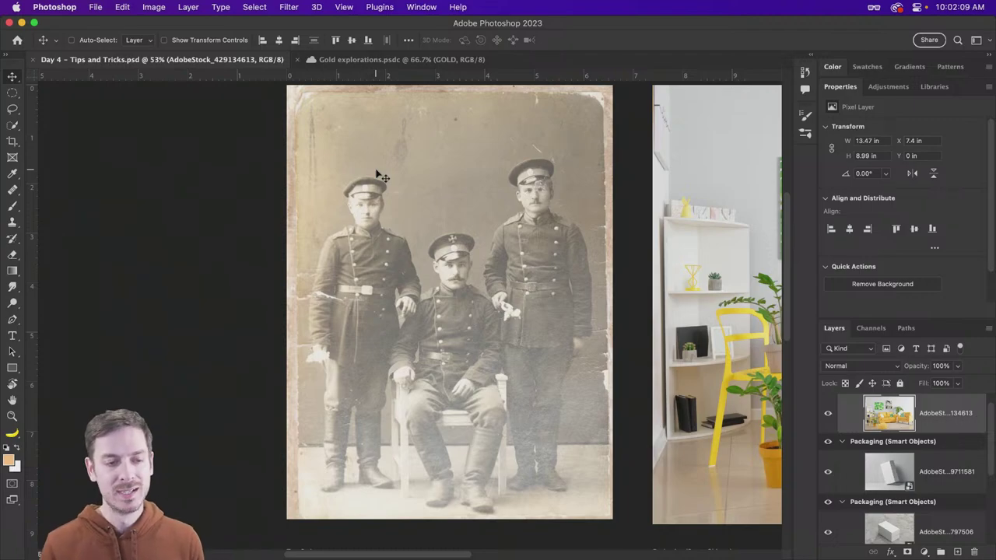
scroll(377, 175, up, 1)
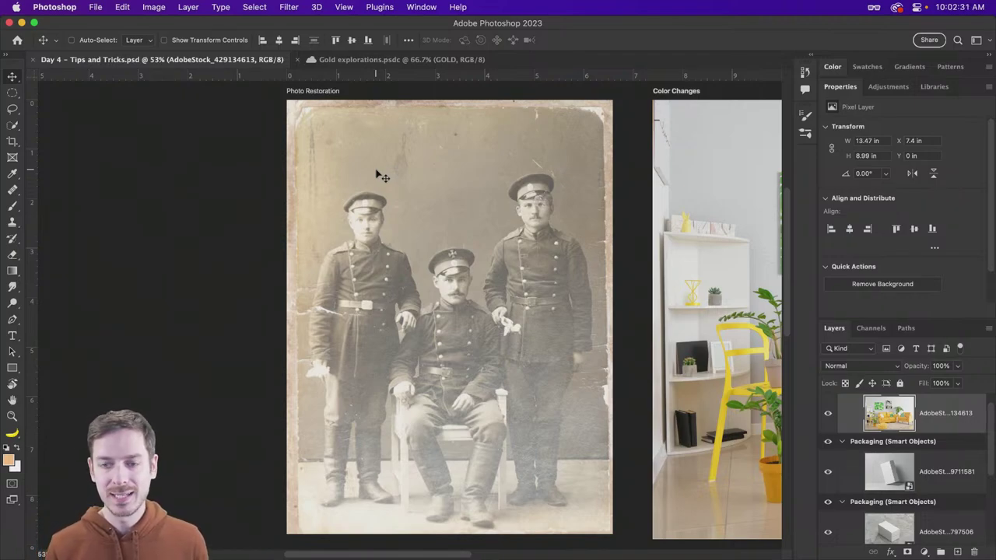
click(395, 229)
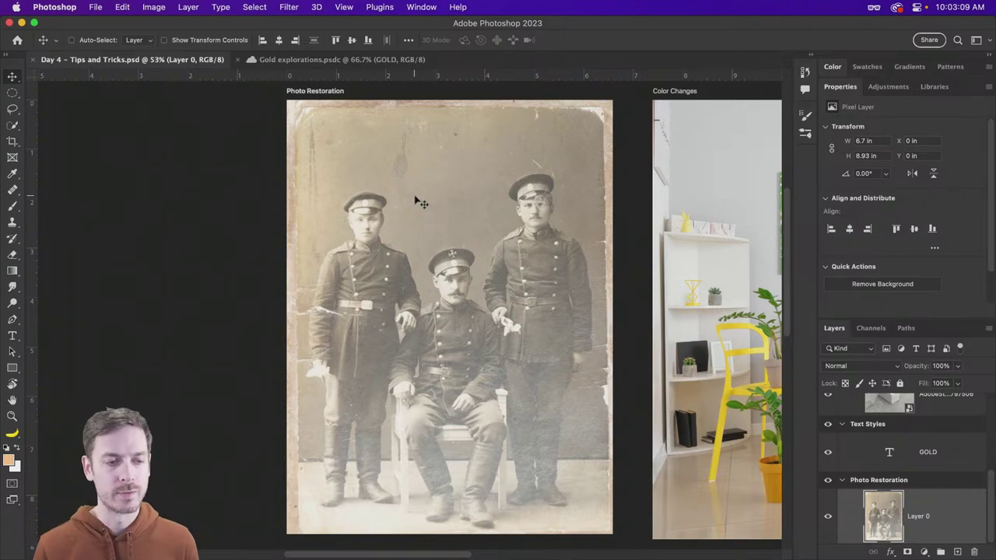
Zoom in on the soldiers' uniforms, fit the photo back on screen, and show the adjustment layer types.
key(super)
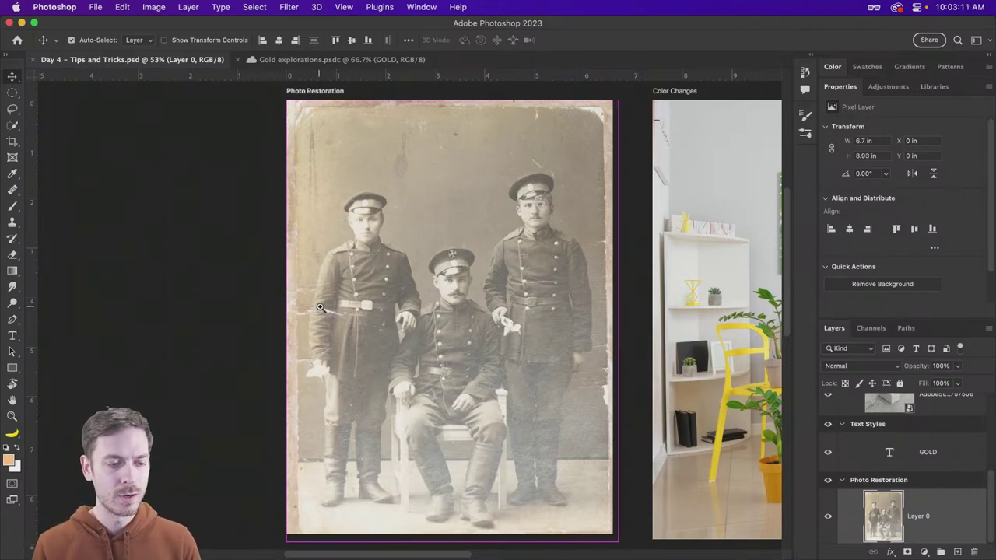
drag(320, 309, 375, 300)
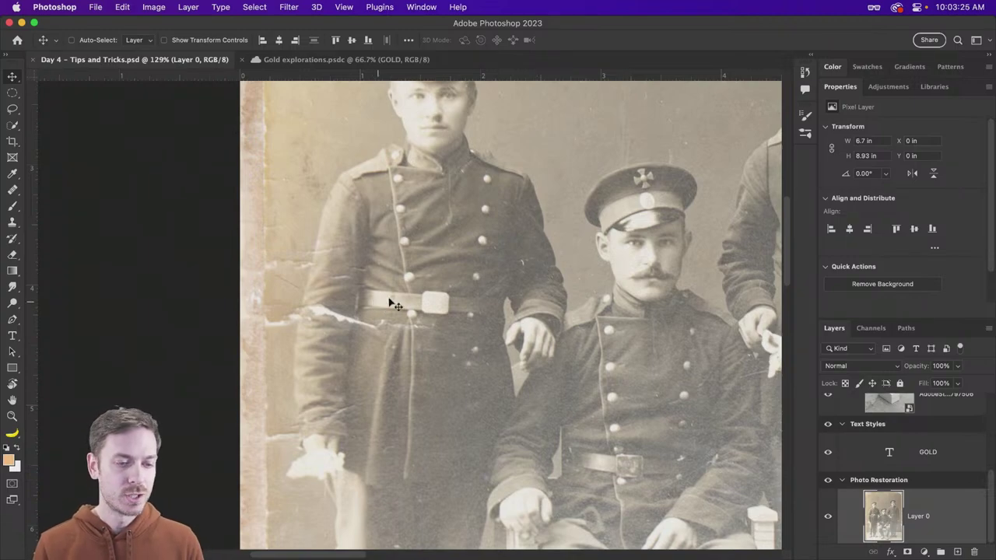
alt+click(453, 235)
key(super+0)
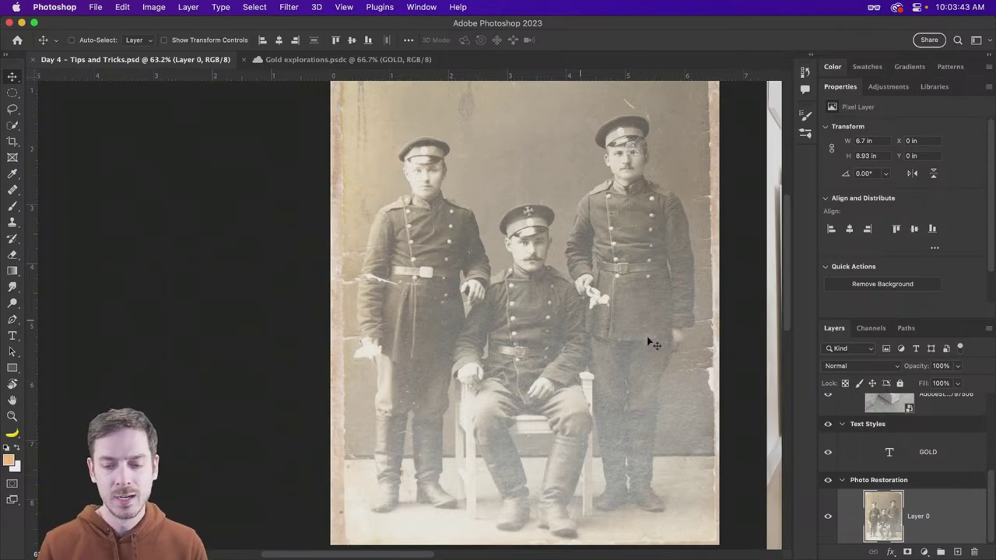
click(926, 552)
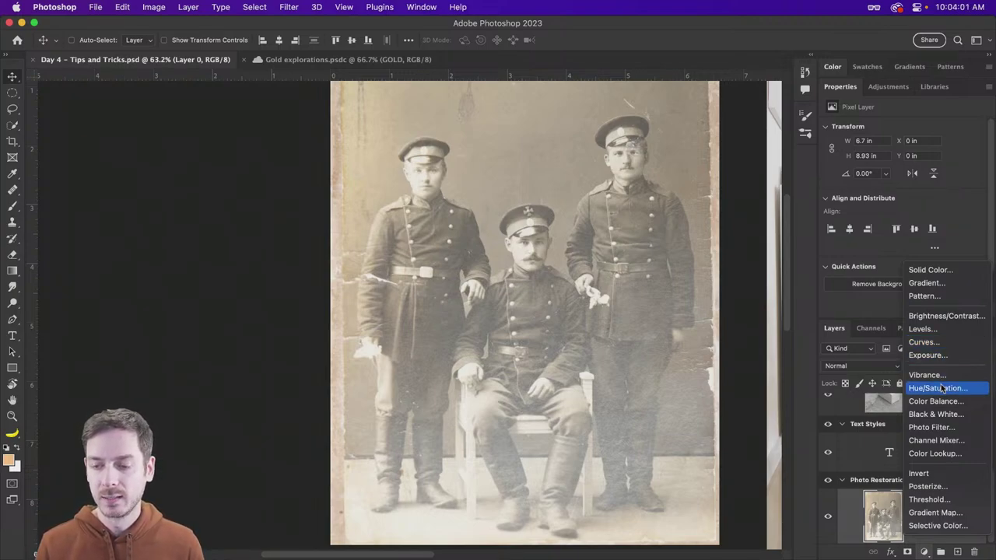
Add Brightness/Contrast at Brightness -20, Contrast 37, compare it, then leave it hidden.
click(933, 314)
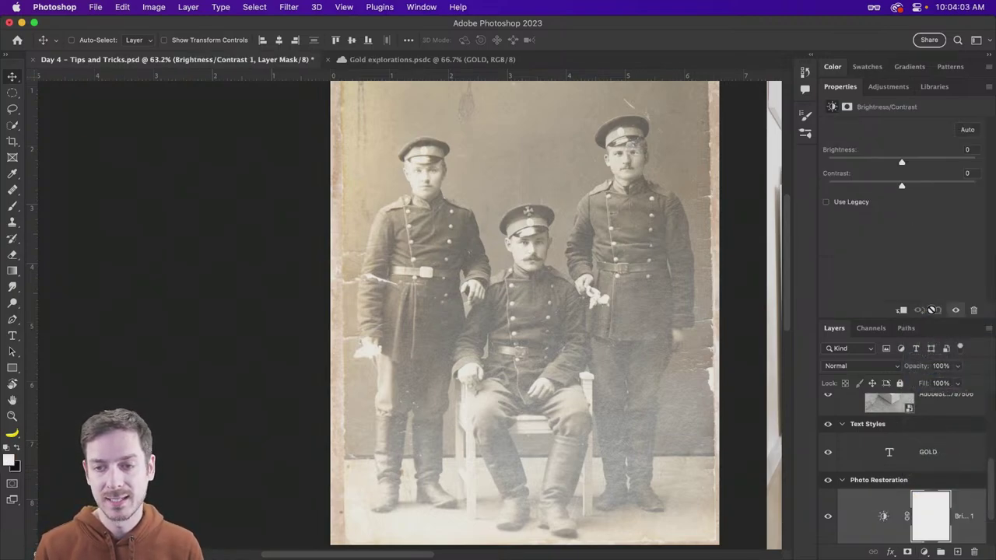
drag(902, 189, 893, 164)
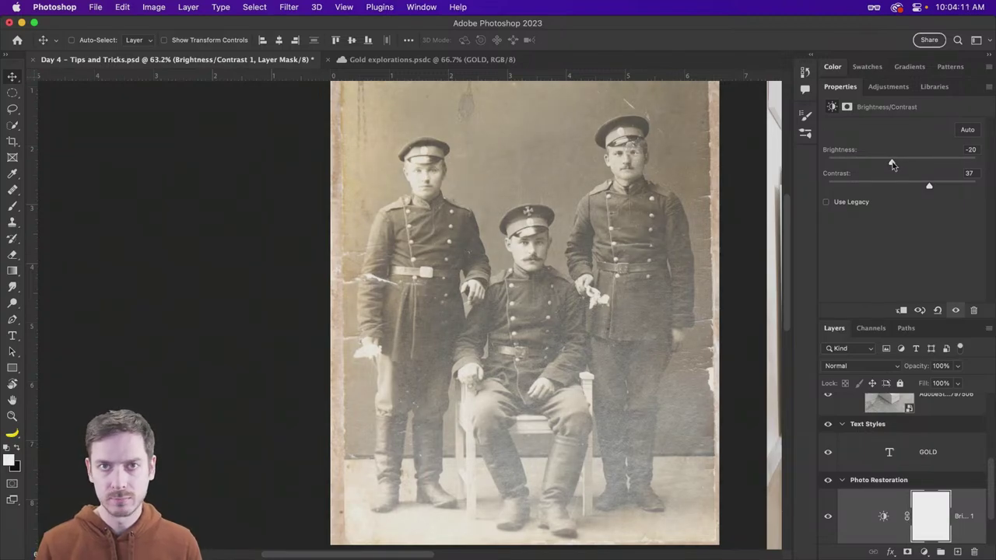
click(829, 517)
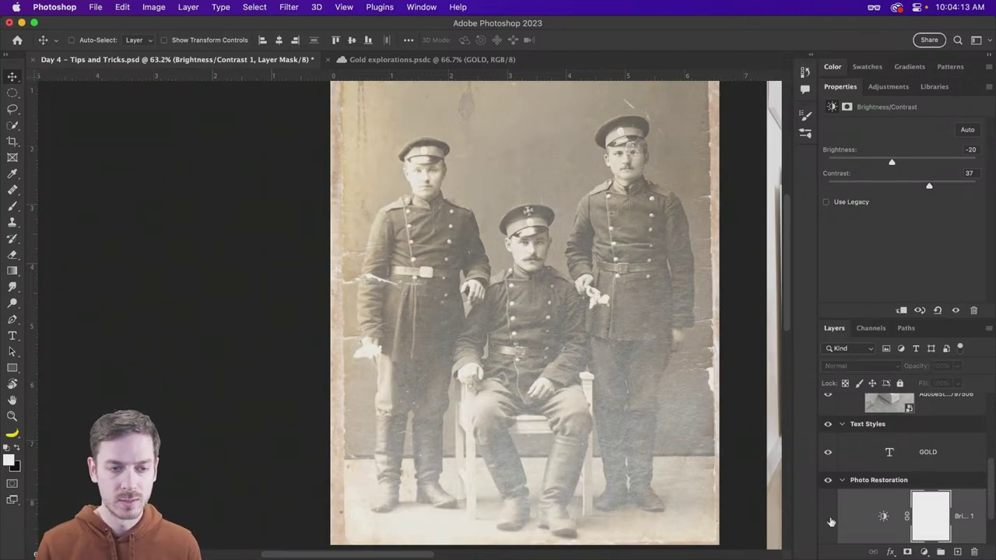
click(829, 517)
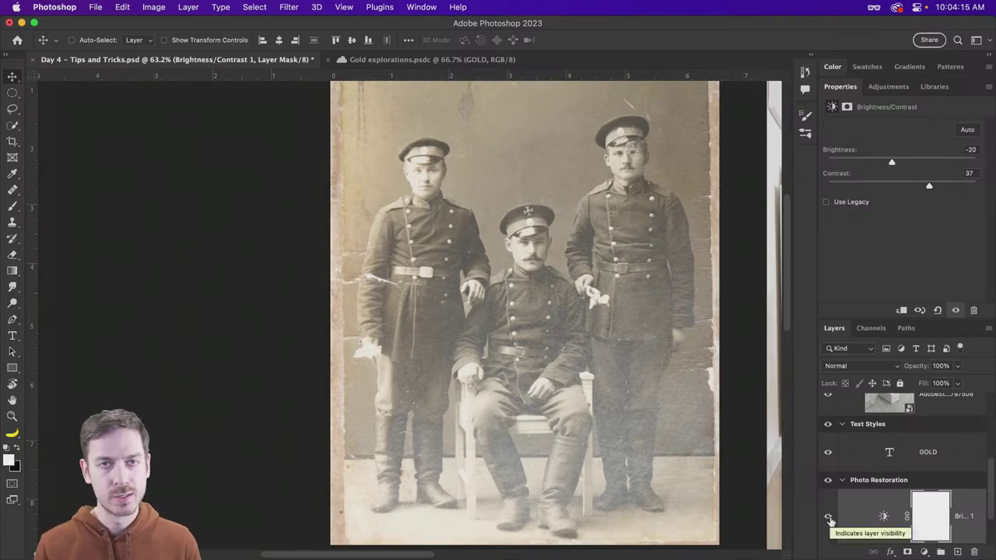
click(829, 517)
scroll(903, 518, down, 2)
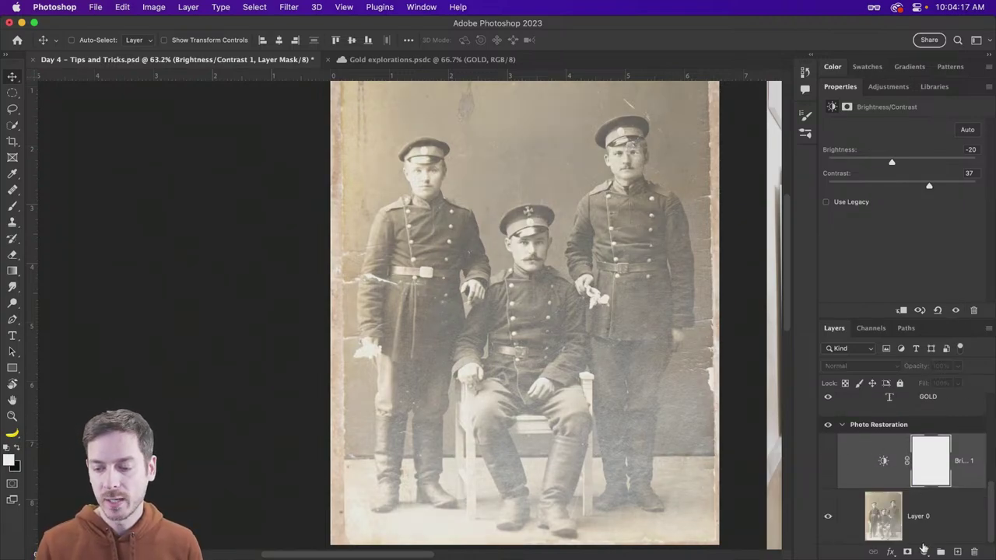
click(924, 552)
Add a Curves adjustment with shadow, midtone and highlight points on the RGB curve.
click(923, 343)
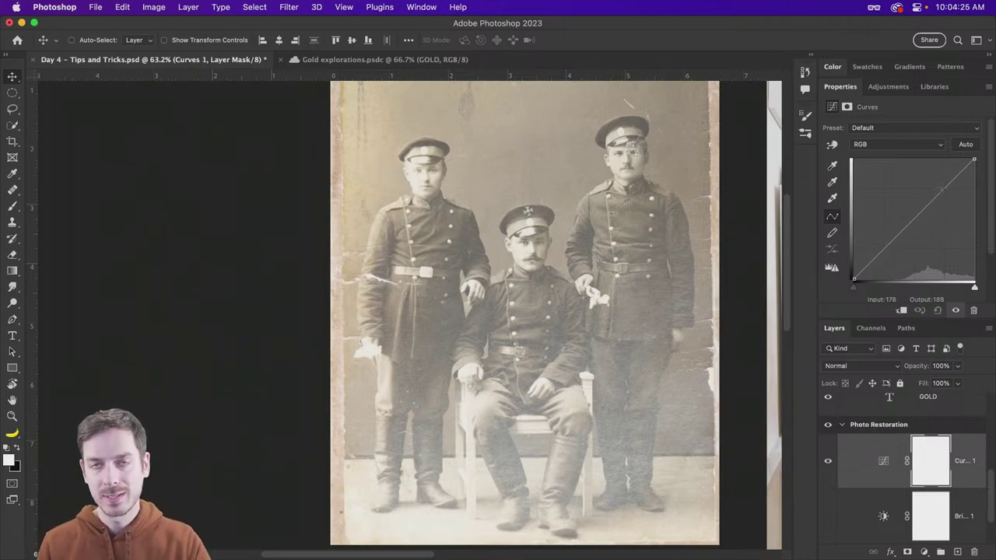
click(883, 249)
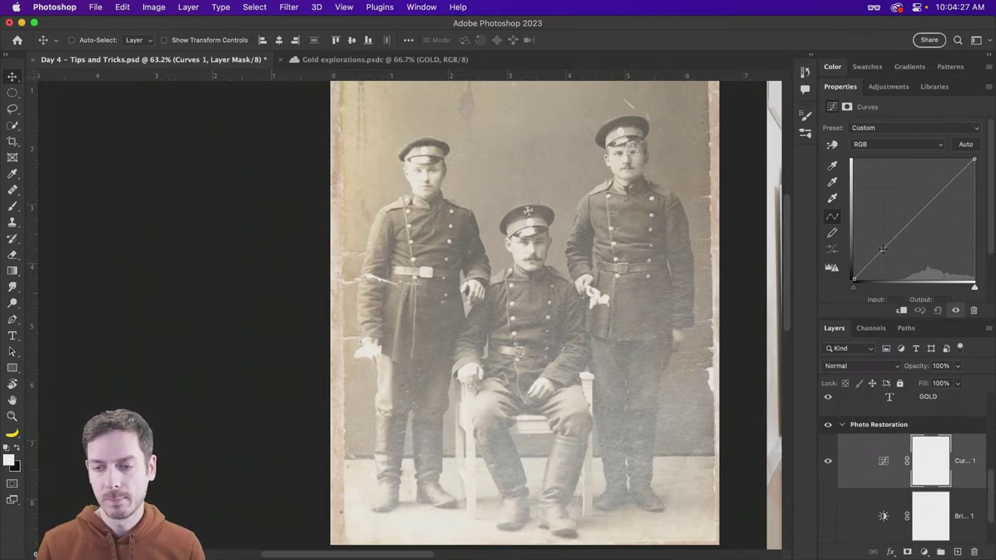
click(916, 220)
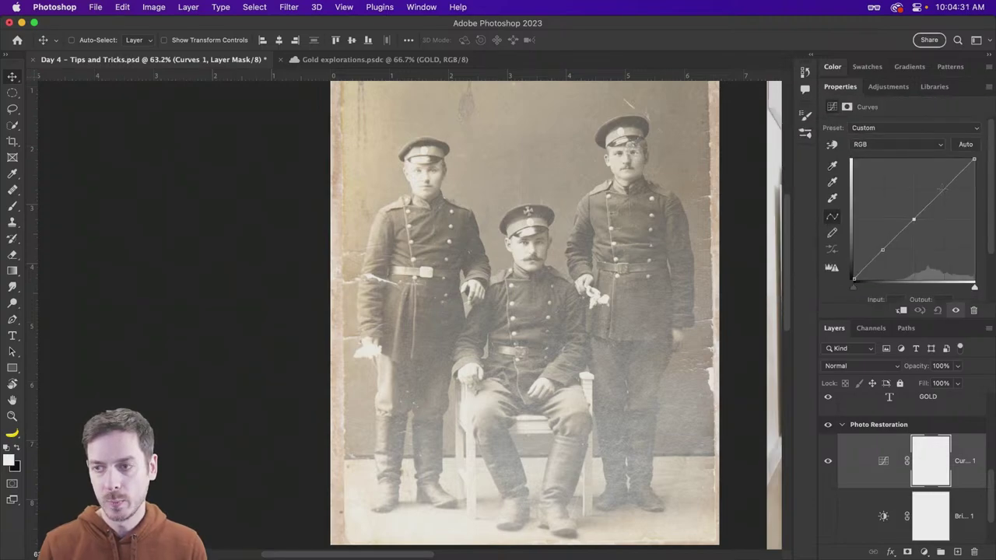
click(941, 189)
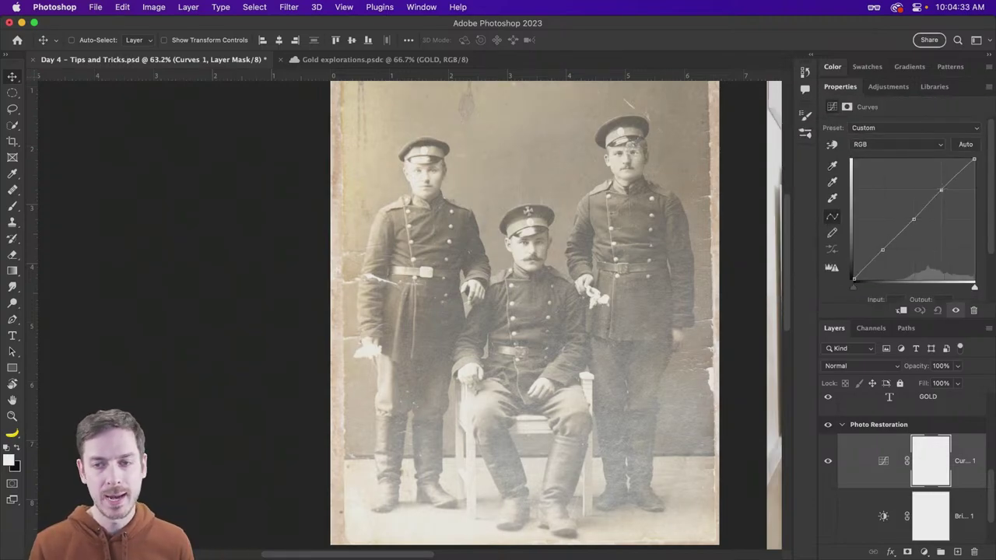
click(409, 7)
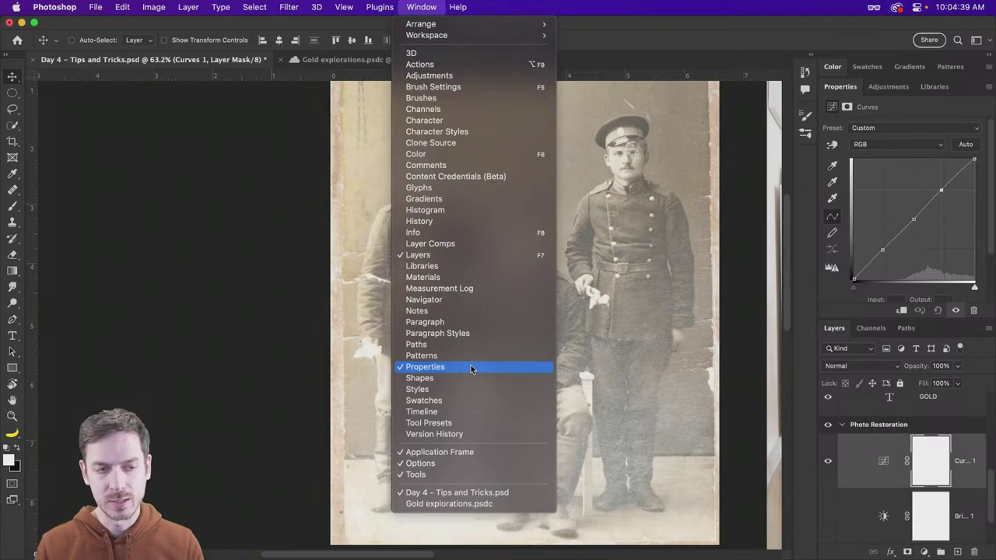
key(Escape)
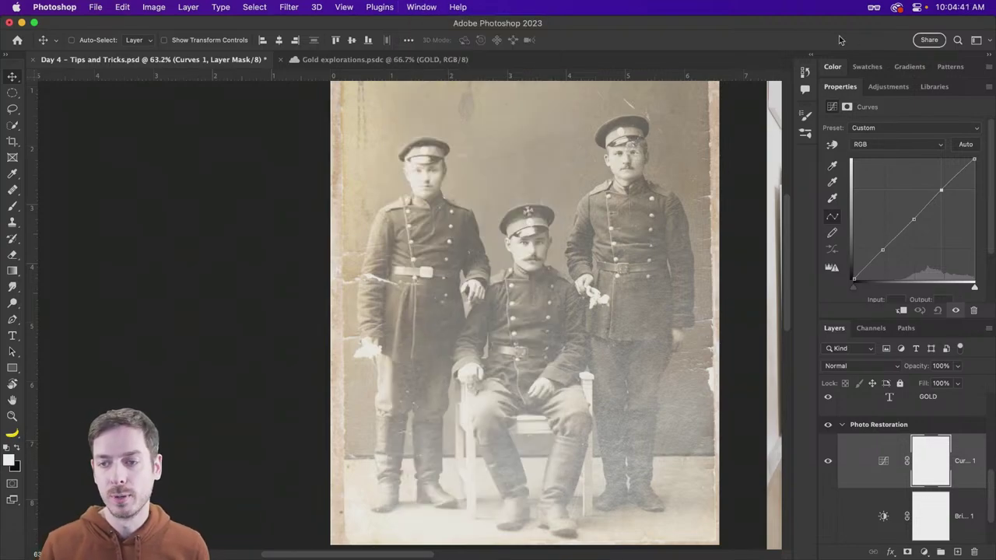
Pull the three curve points slightly down to darken the shadows and midtones.
drag(882, 249, 885, 253)
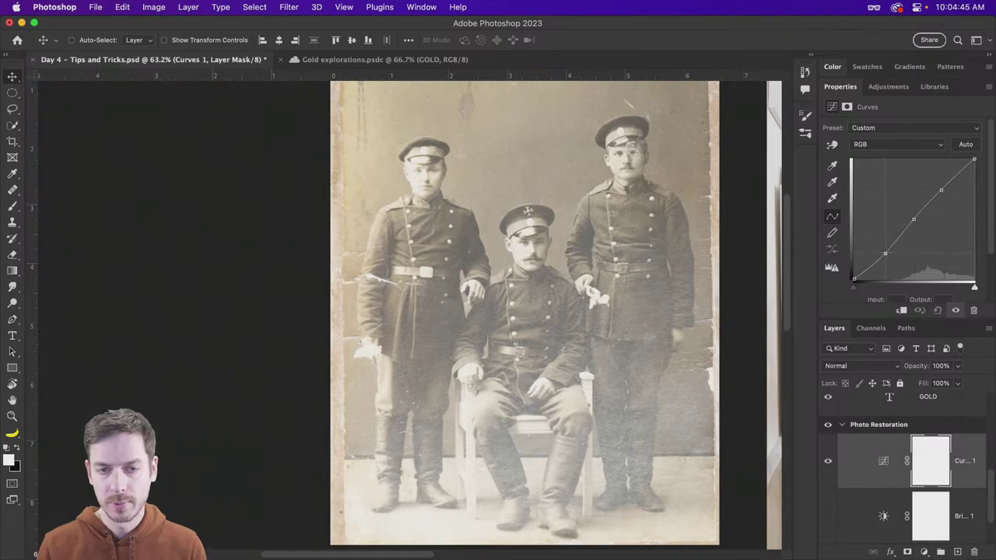
drag(914, 219, 917, 224)
drag(942, 190, 946, 191)
drag(917, 223, 920, 223)
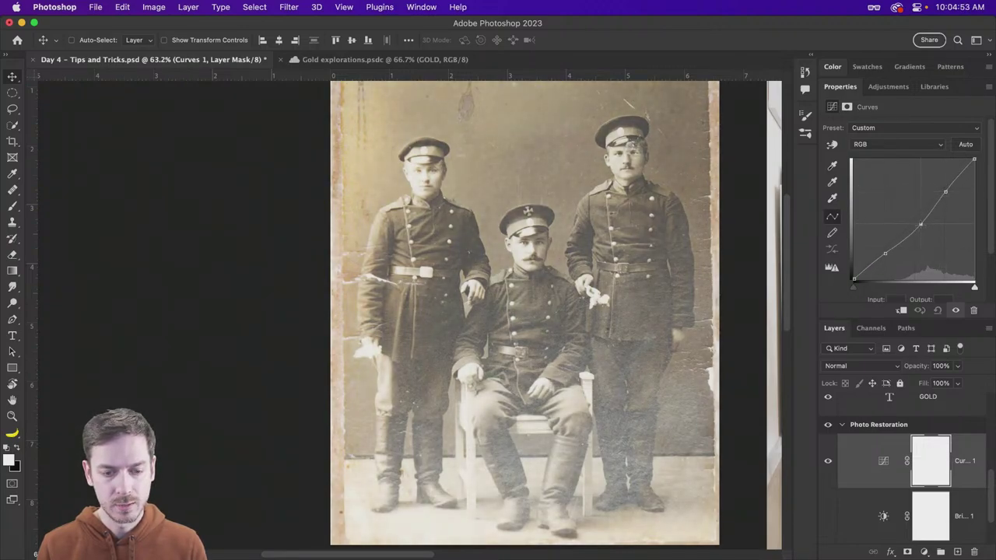
drag(885, 253, 887, 255)
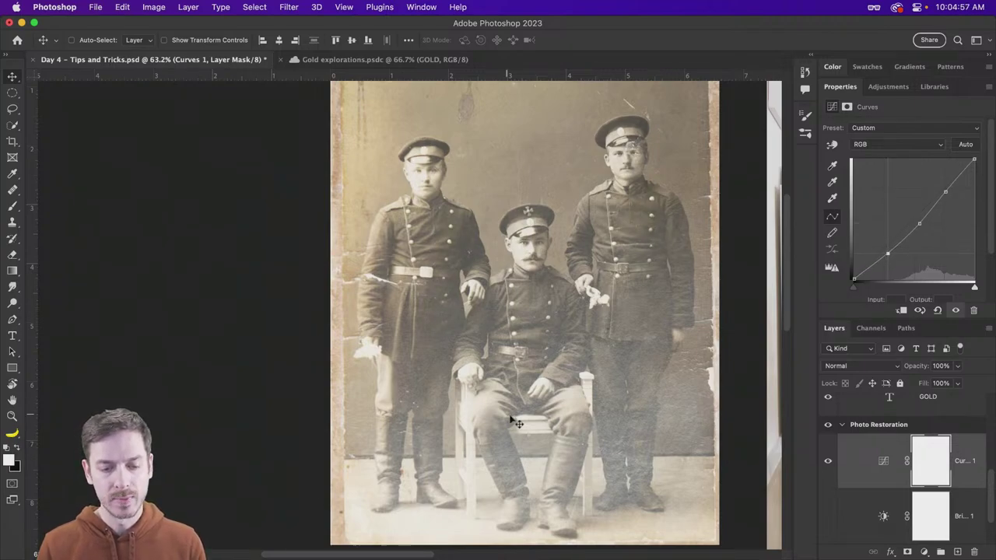
scroll(520, 413, down, 3)
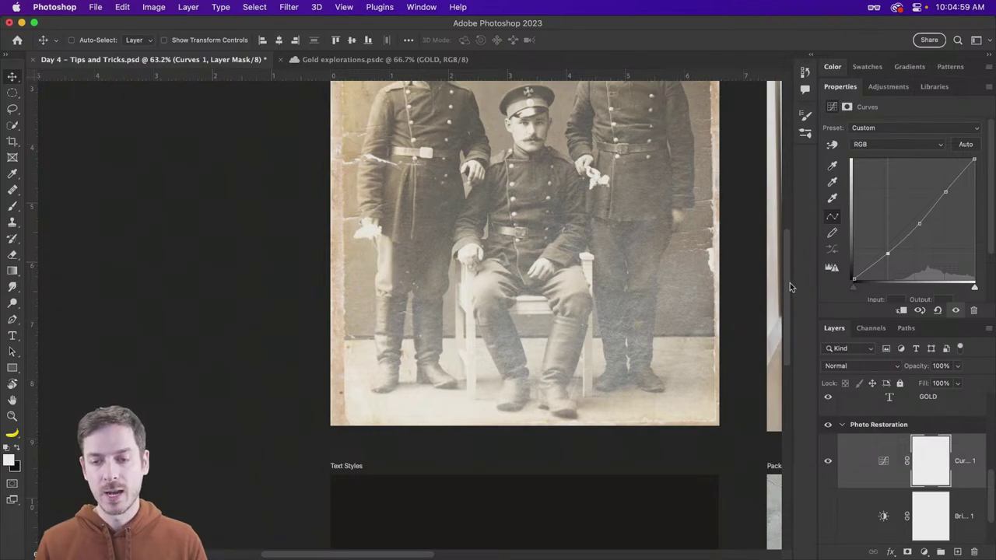
mouse_move(790, 283)
mouse_down()
mouse_move(789, 237)
mouse_move(787, 269)
mouse_up()
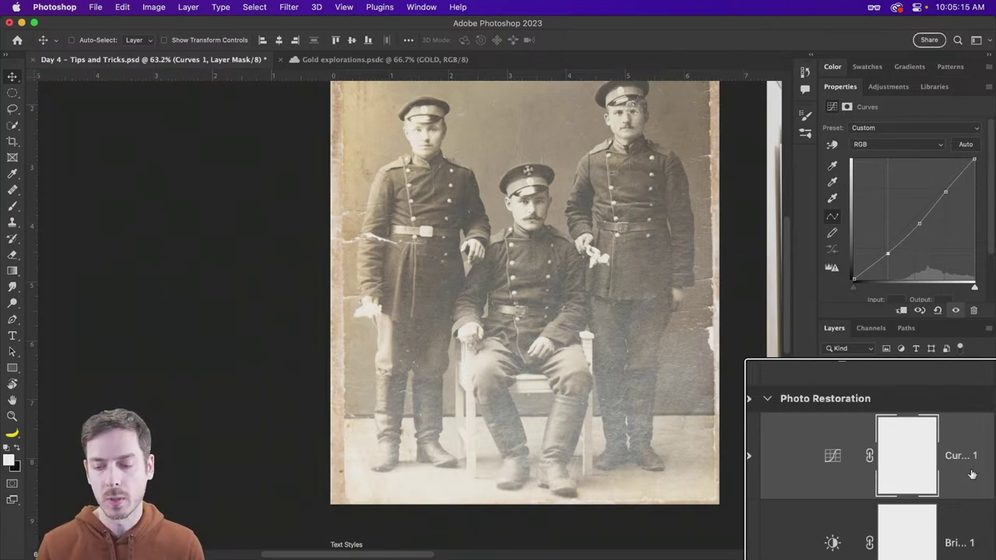
click(924, 551)
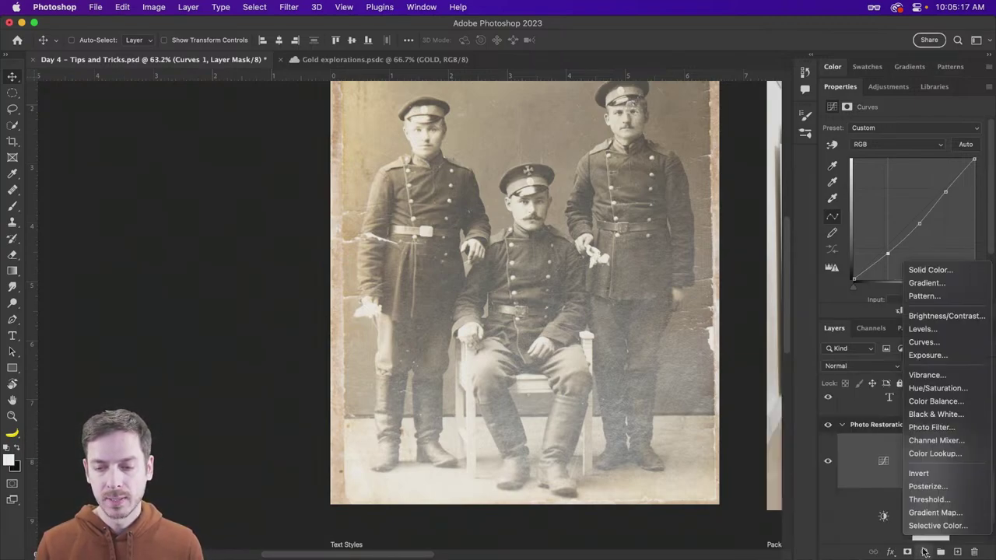
click(924, 342)
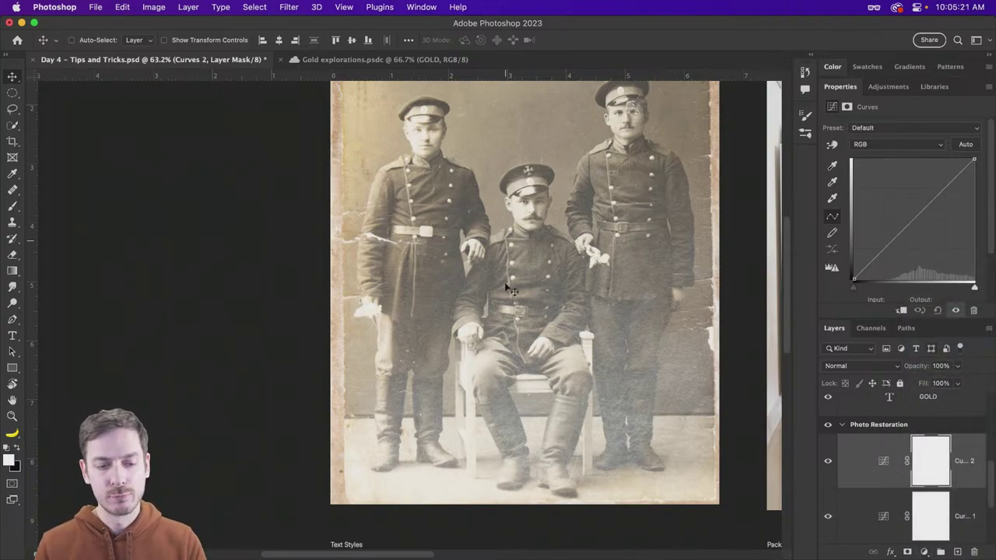
scroll(537, 408, down, 2)
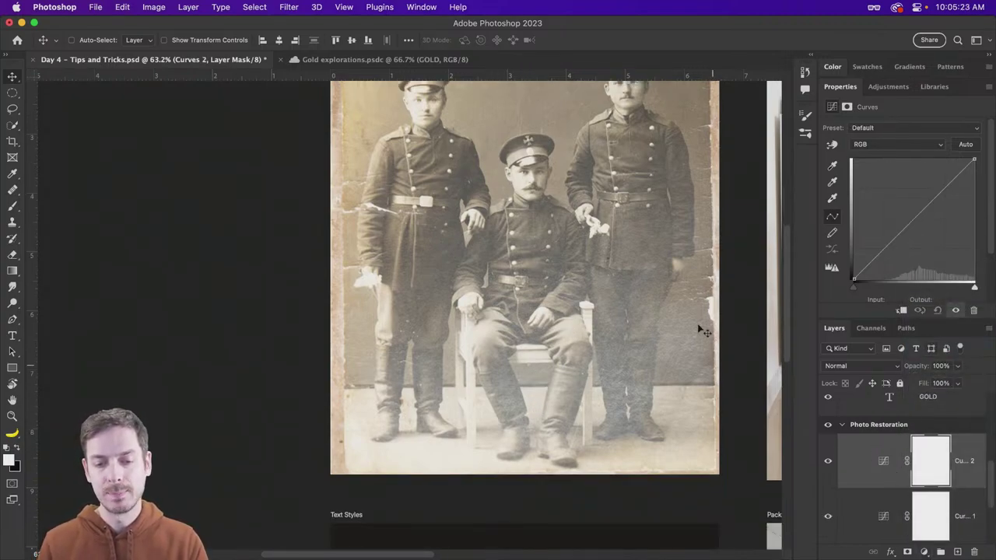
drag(917, 218, 884, 259)
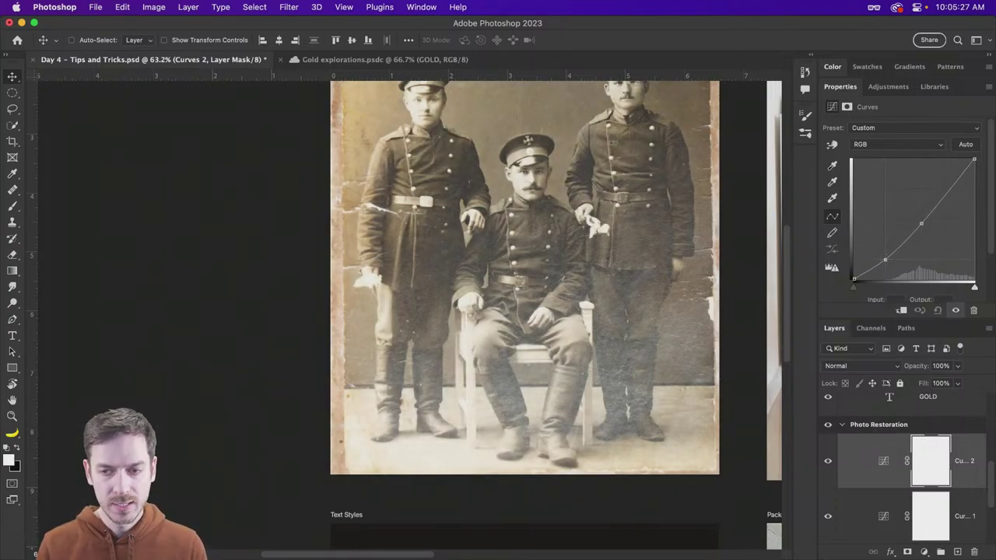
drag(956, 184, 927, 232)
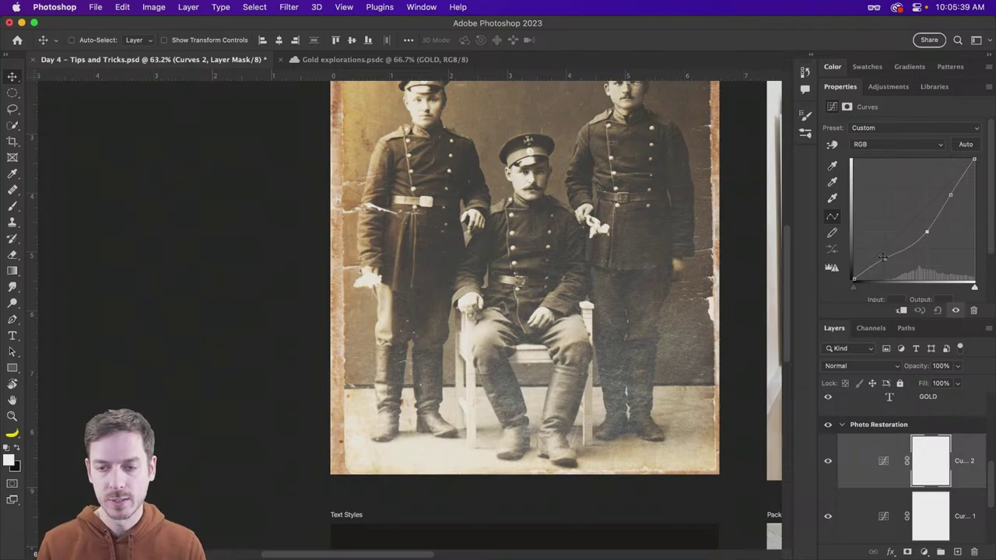
drag(885, 257, 885, 261)
drag(950, 195, 954, 197)
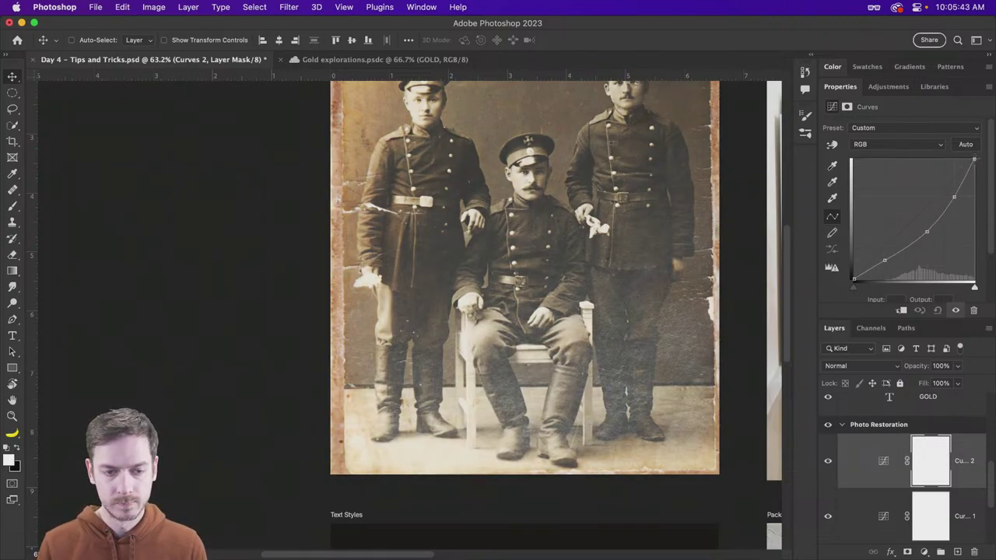
drag(974, 160, 955, 198)
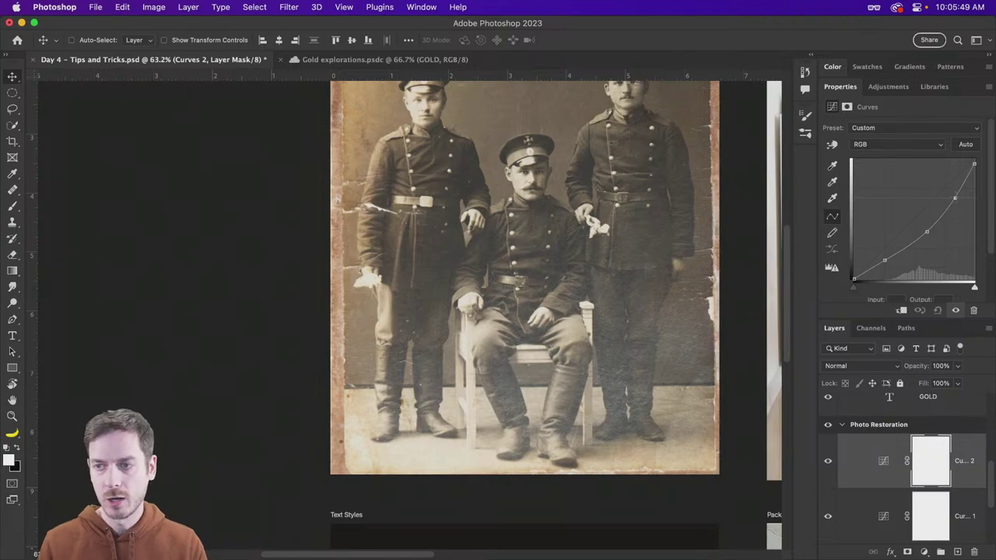
drag(885, 260, 885, 263)
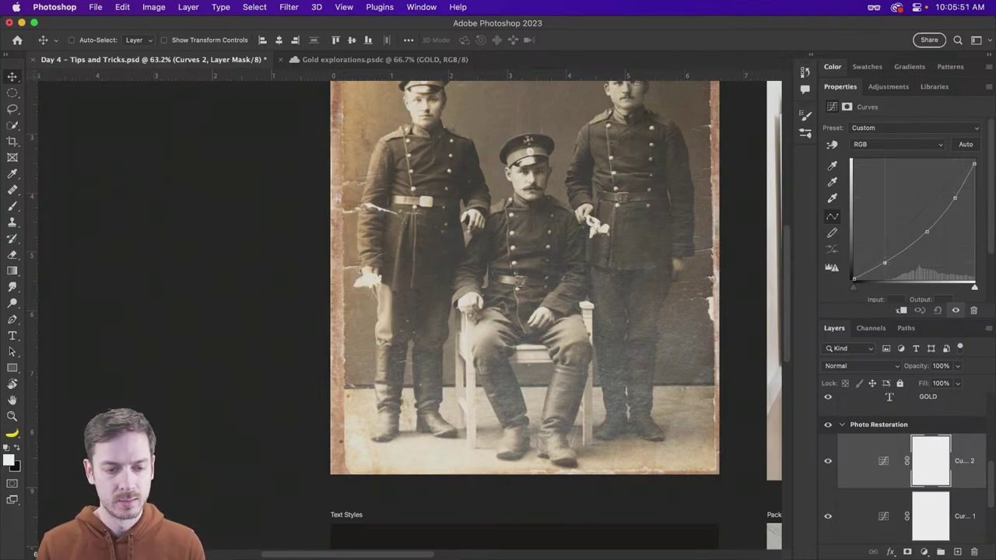
drag(927, 232, 927, 234)
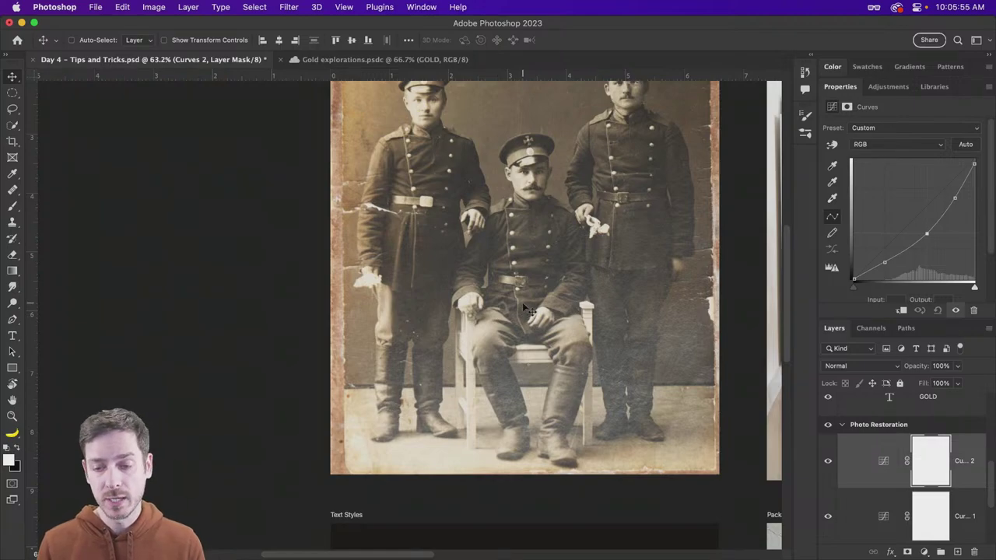
scroll(632, 272, up, 3)
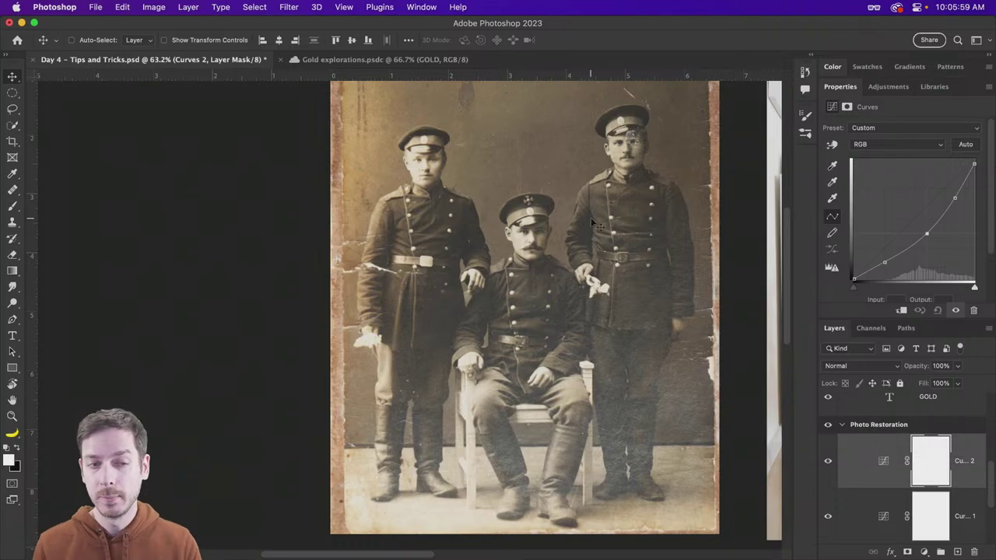
scroll(594, 216, down, 1)
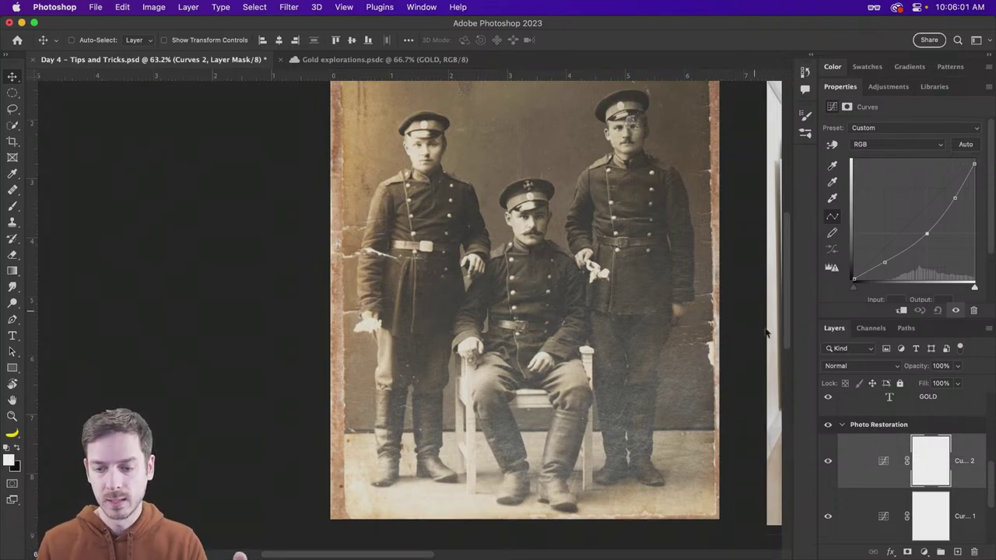
click(832, 464)
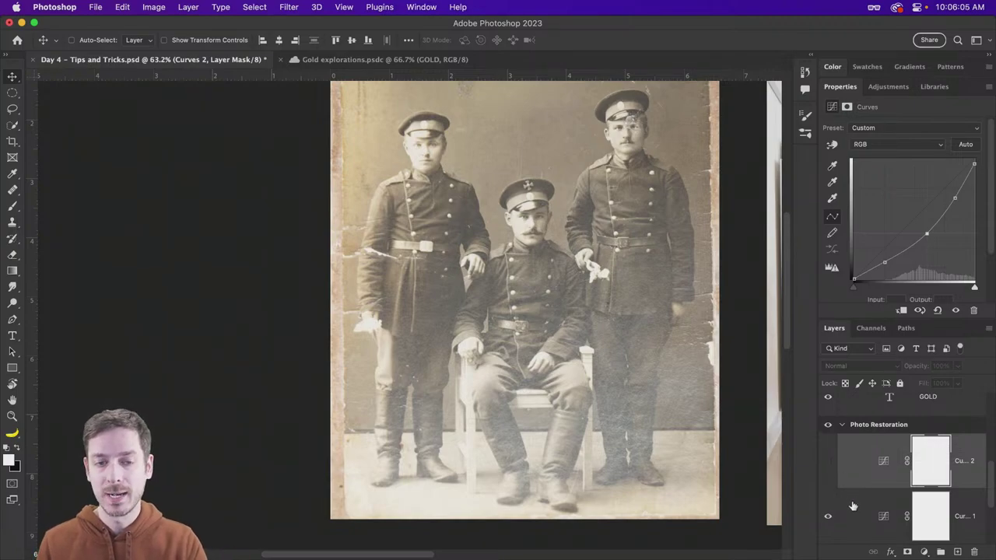
click(828, 462)
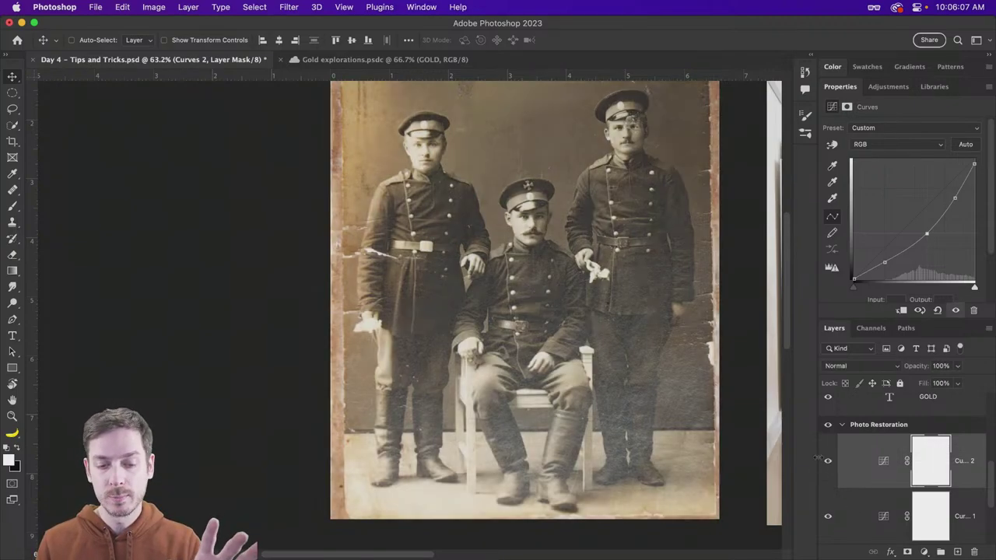
scroll(527, 456, down, 2)
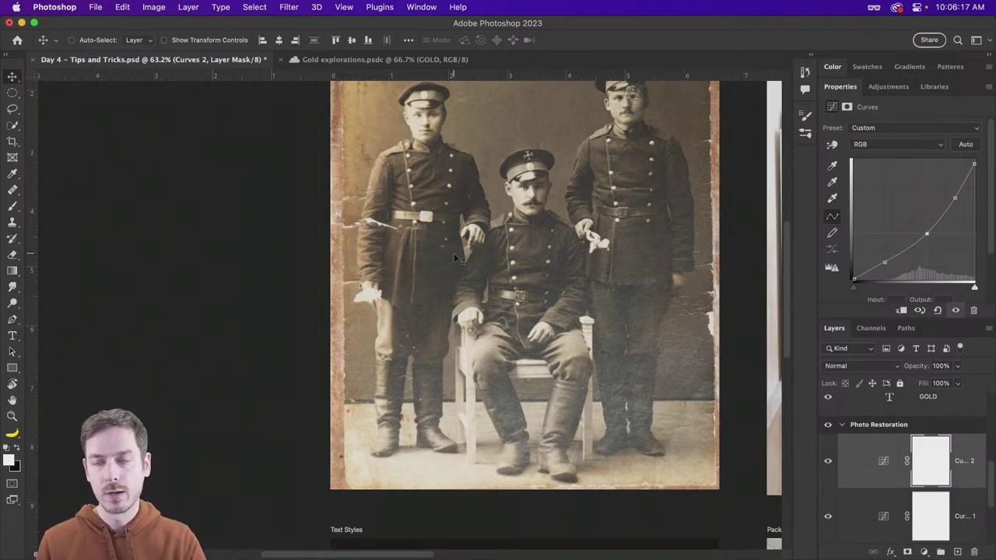
Set up the Gradient Tool with the Foreground to Transparent preset and black foreground.
click(17, 271)
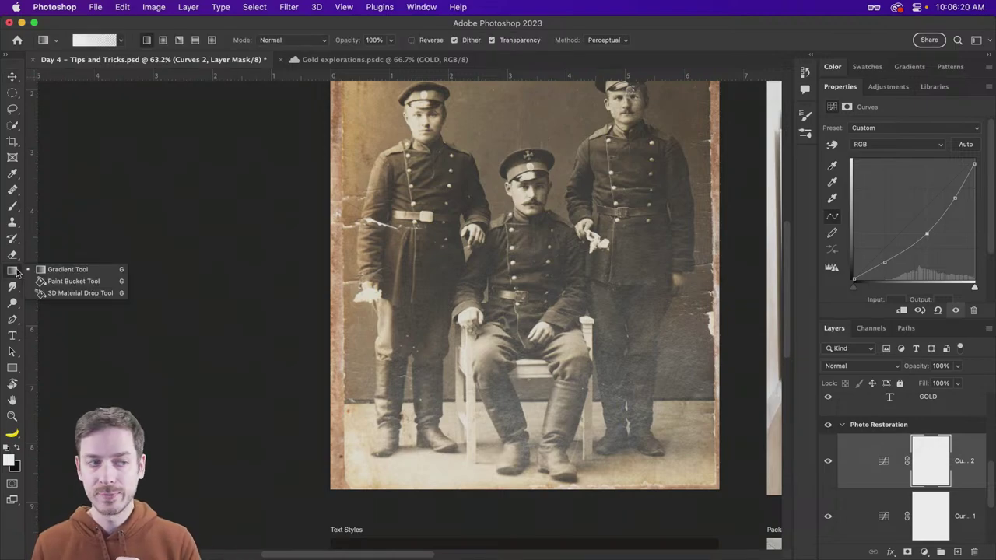
click(68, 270)
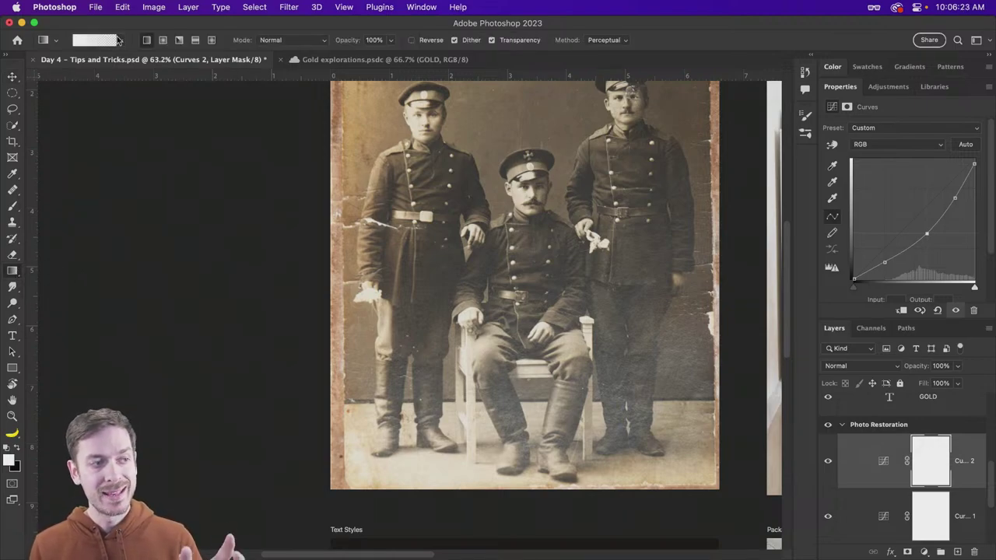
click(120, 40)
click(30, 63)
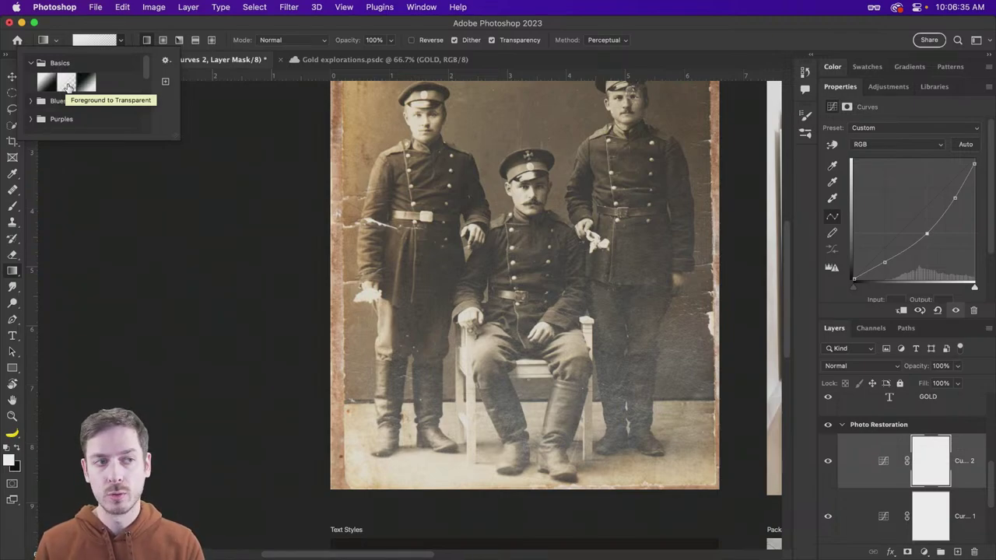
click(67, 85)
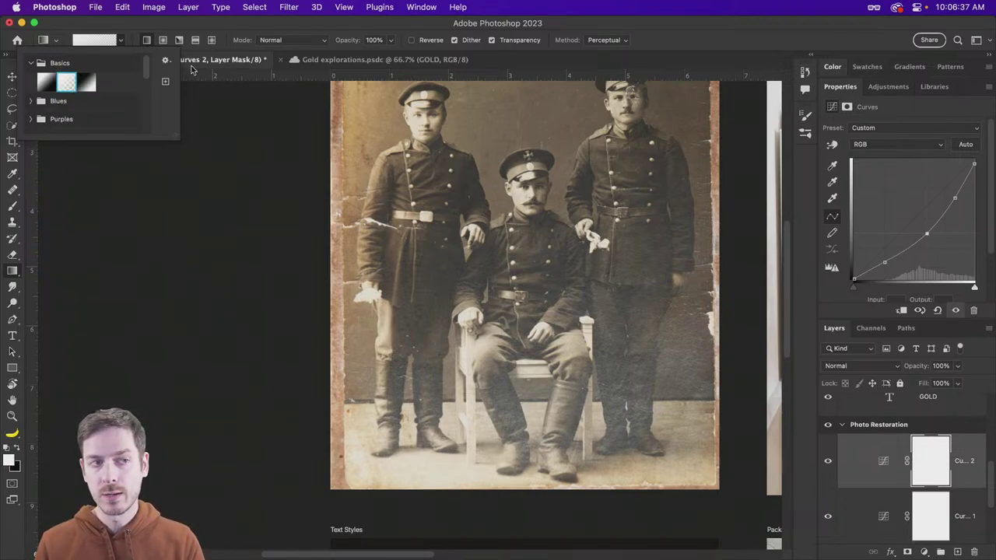
click(299, 31)
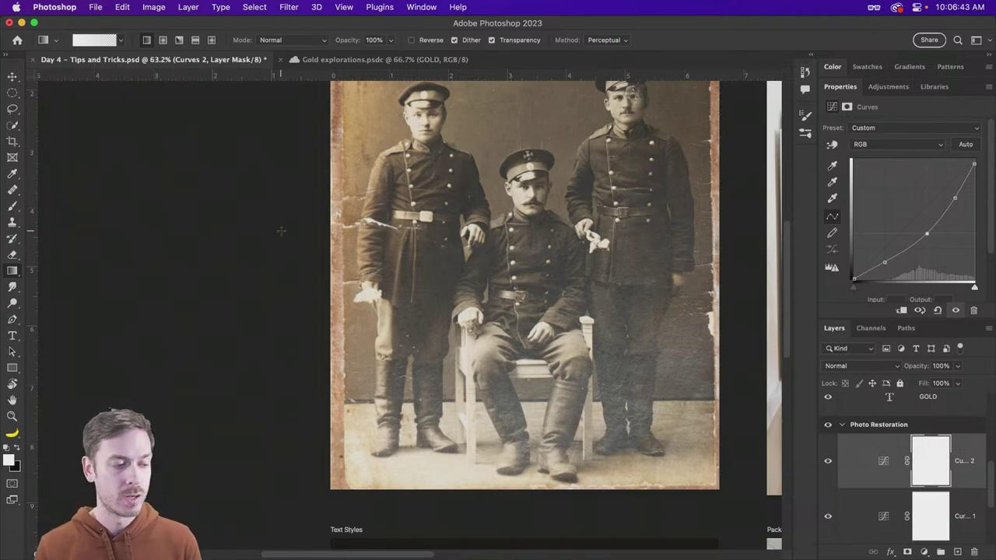
key(x)
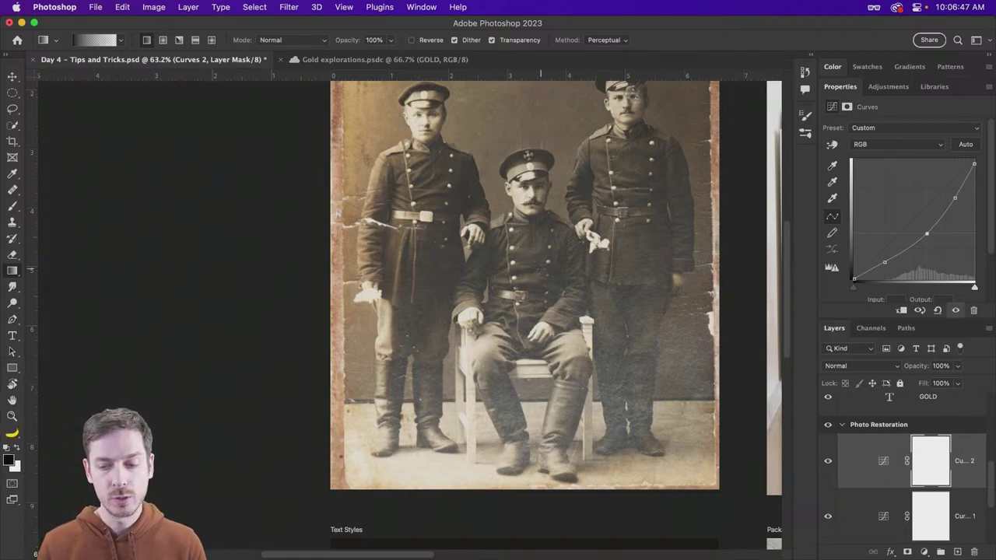
Drag a gradient on the Curves 2 mask from chest to bottom and compare the effect.
drag(534, 238, 538, 488)
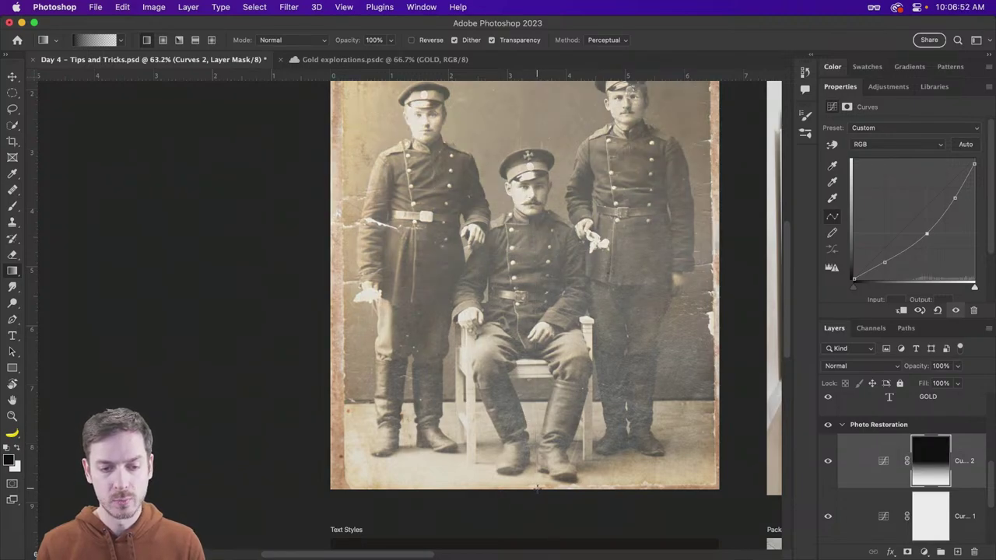
click(828, 460)
click(828, 462)
click(828, 463)
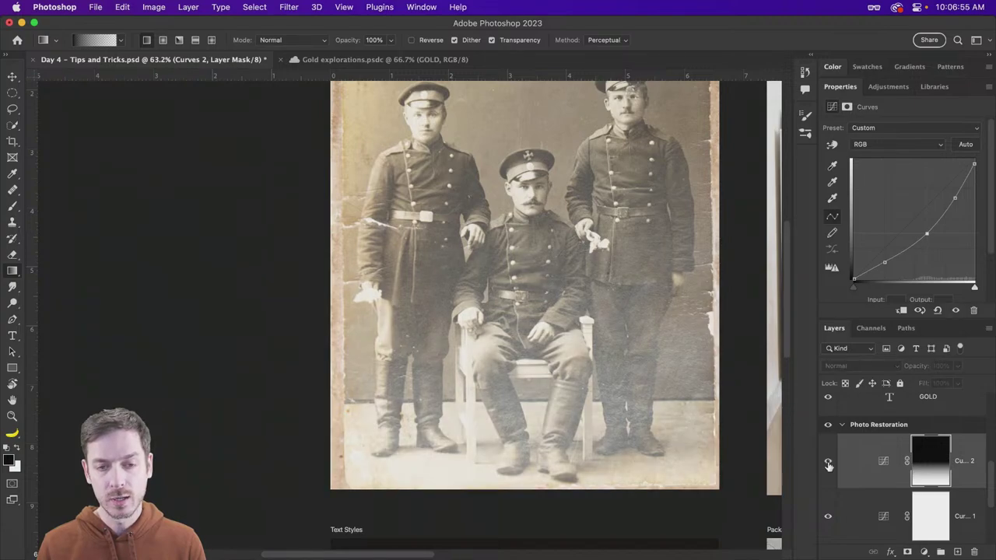
click(828, 463)
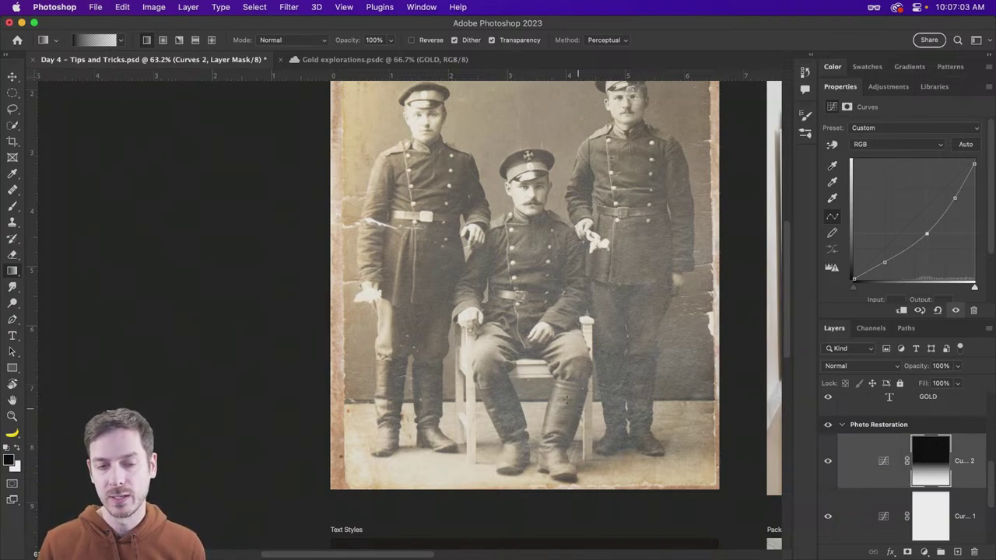
Pull down Curves 1's midtone and highlight points, then toggle it to compare the darker result.
click(865, 511)
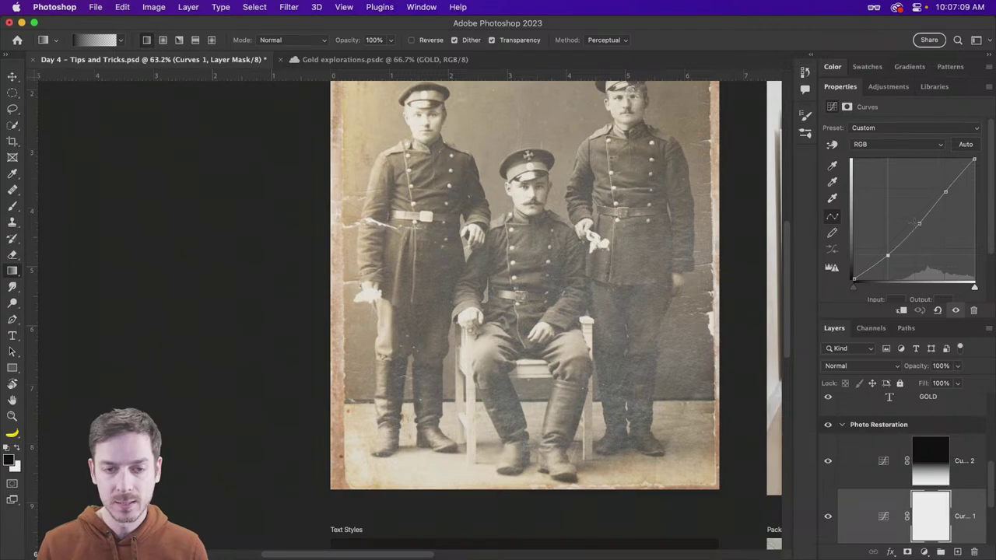
drag(919, 223, 920, 226)
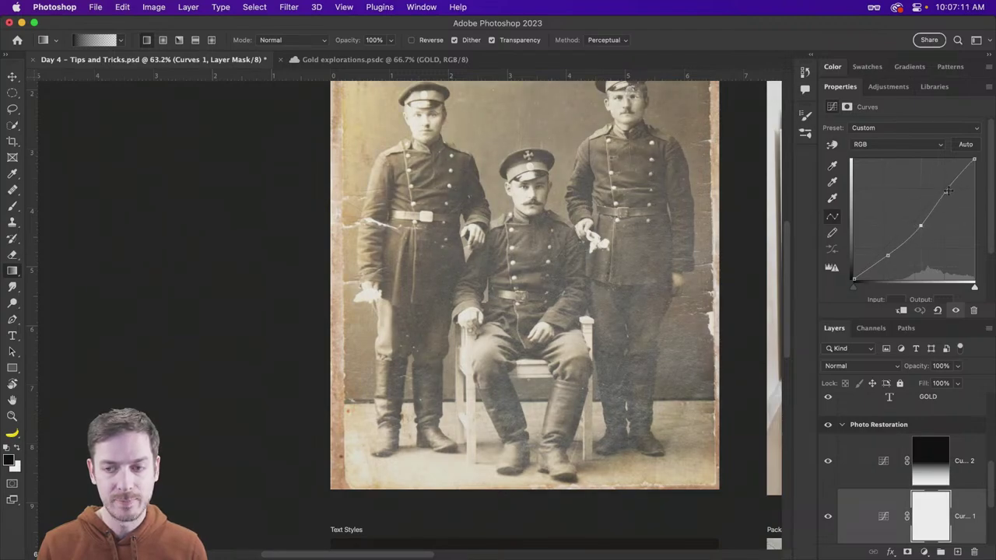
drag(948, 190, 948, 195)
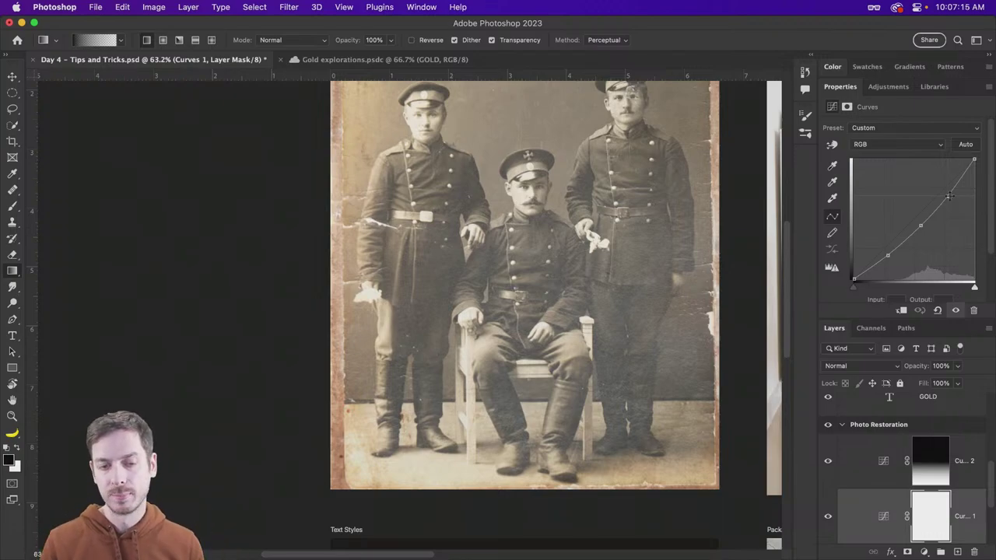
click(829, 518)
click(829, 518)
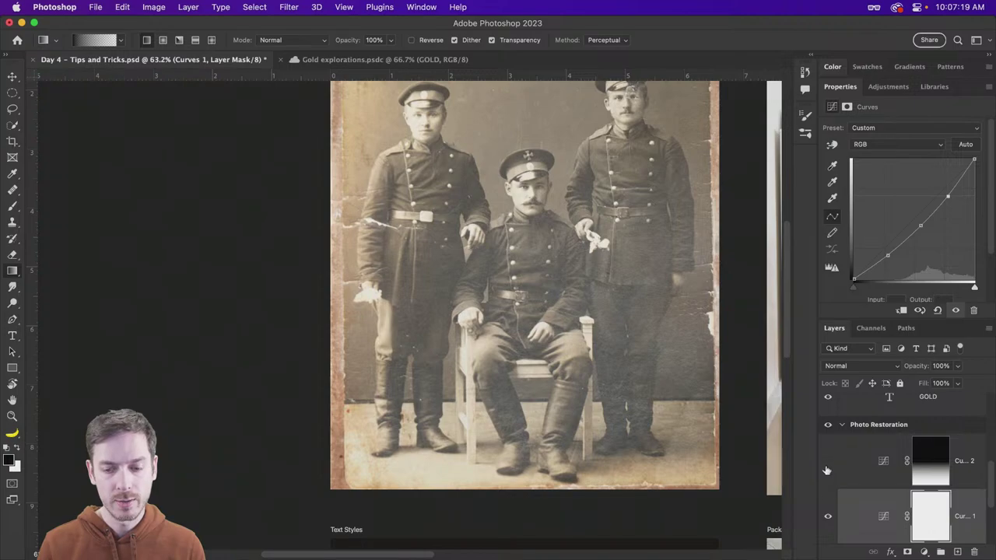
click(829, 519)
click(828, 502)
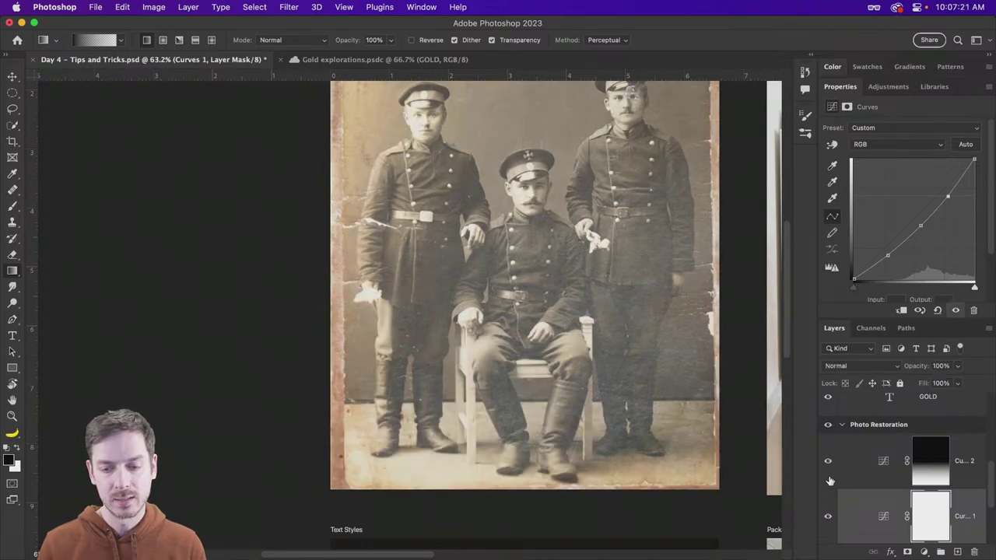
click(829, 512)
click(829, 514)
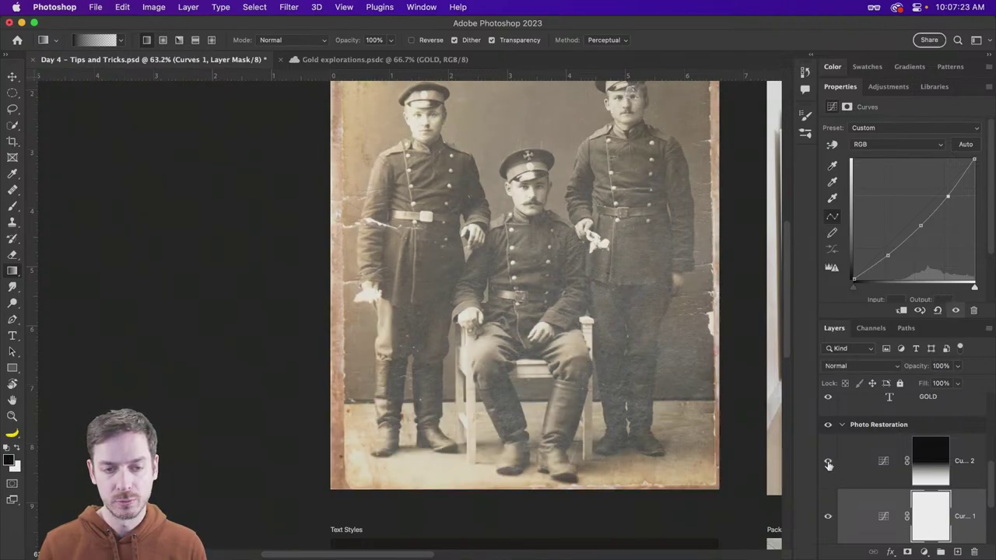
scroll(864, 469, down, 3)
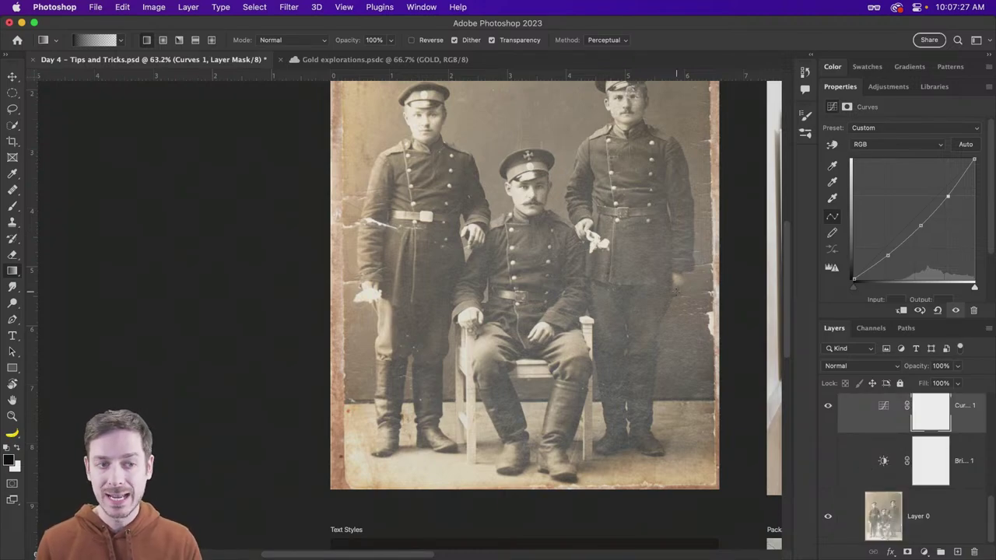
Zoom to the right soldier's face, hide Curves 2 and Curves 1, and delete Brightness/Contrast 1.
scroll(670, 289, up, 4)
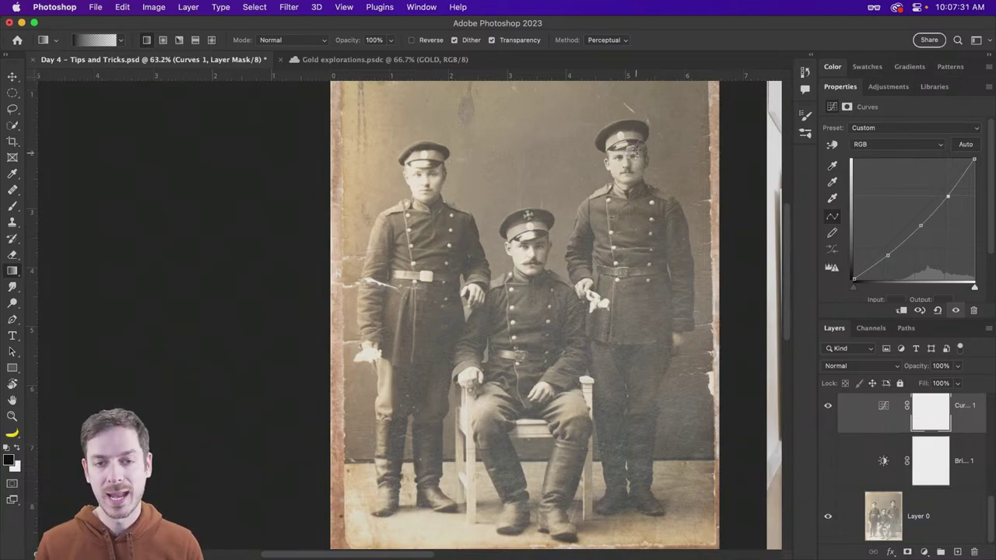
drag(635, 148, 679, 149)
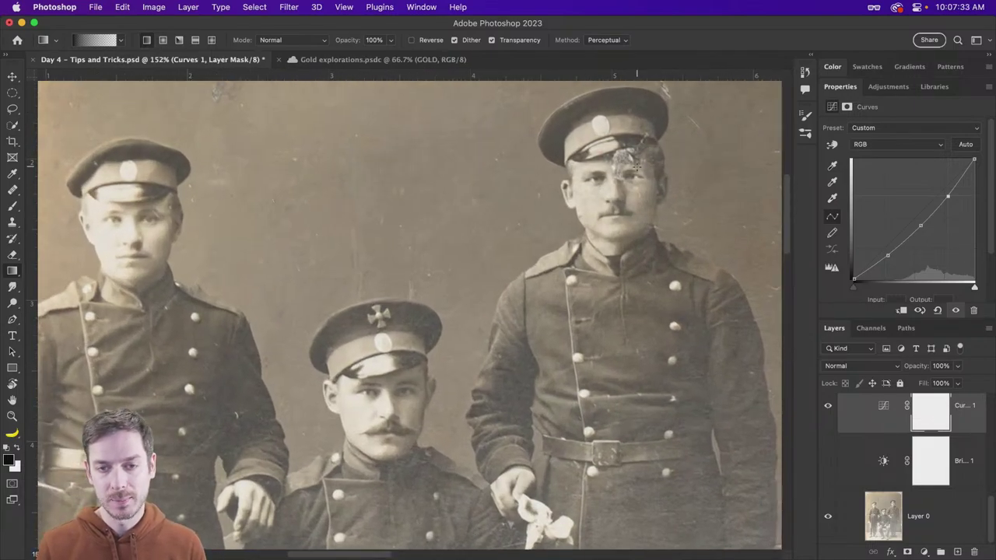
scroll(539, 228, left, 10)
scroll(539, 229, down, 2)
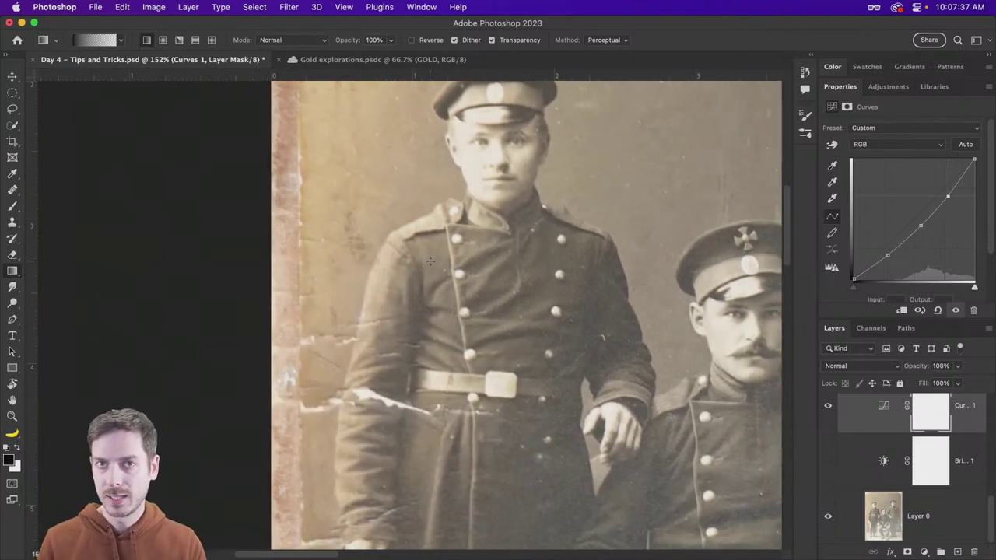
click(945, 518)
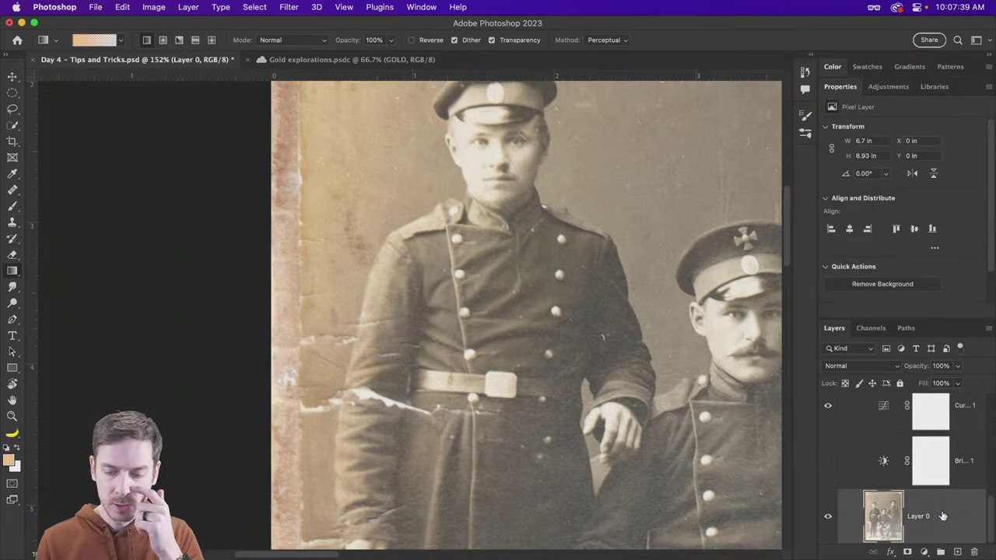
scroll(830, 436, up, 3)
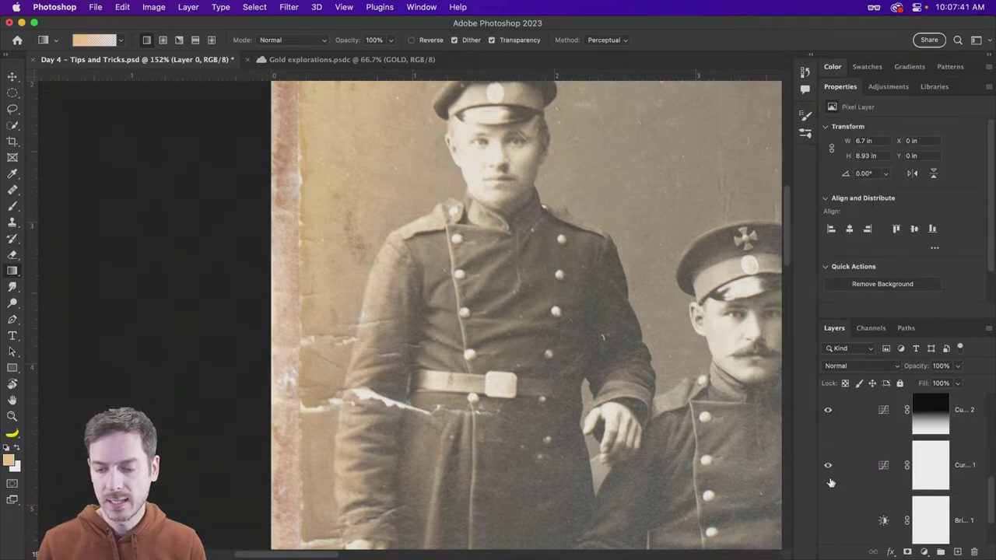
click(829, 411)
click(828, 465)
click(842, 520)
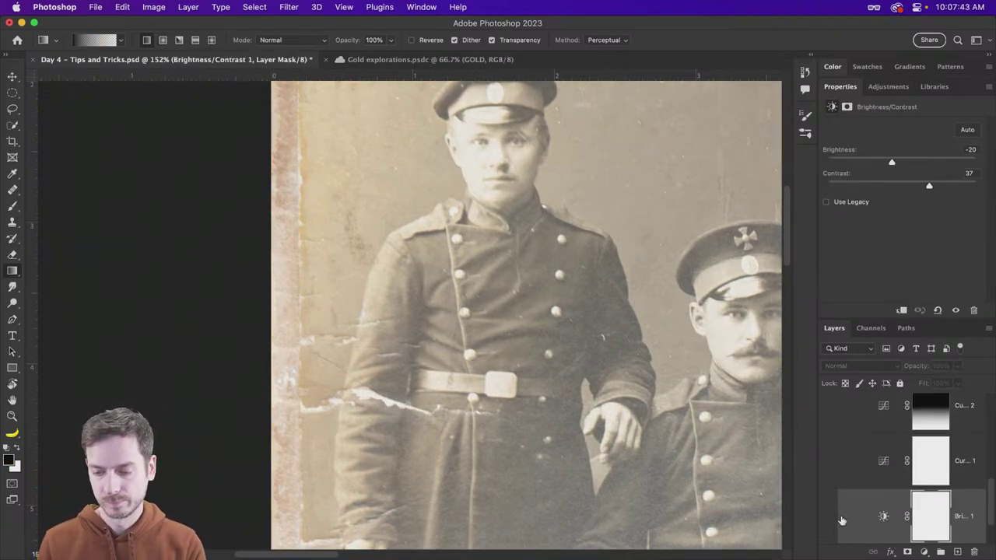
key(Delete)
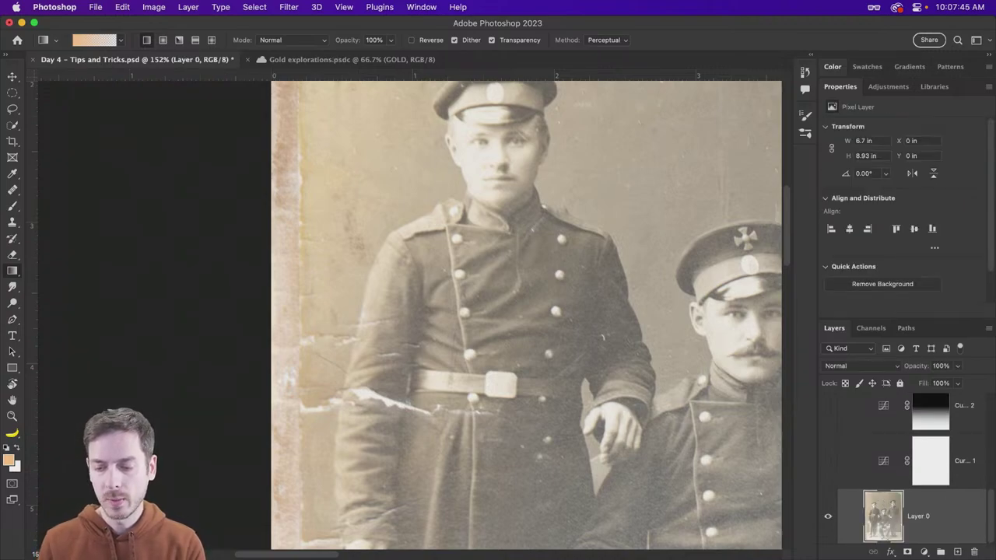
Add a new empty layer and set the Spot Healing Brush to size 20.
click(958, 551)
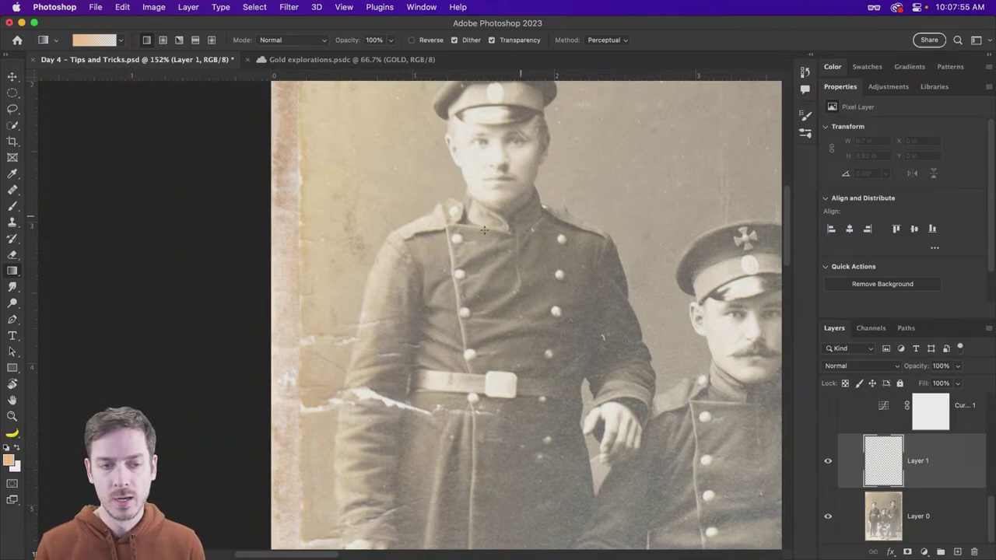
click(14, 193)
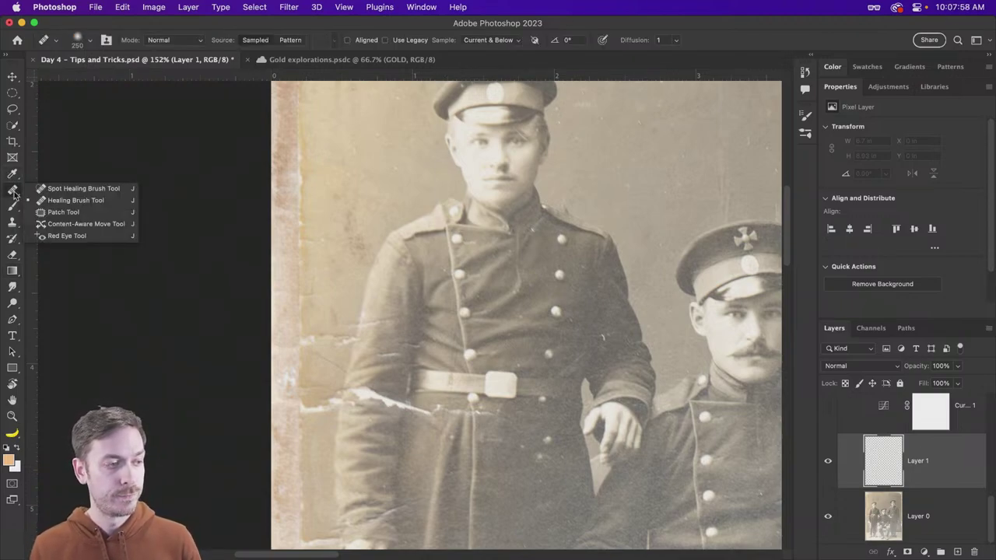
click(73, 189)
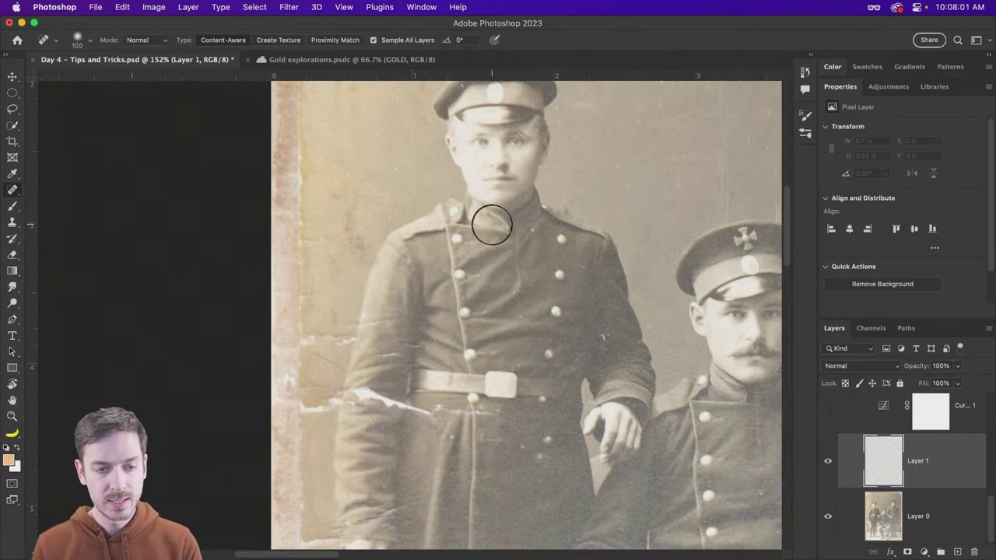
key(bracketleft)
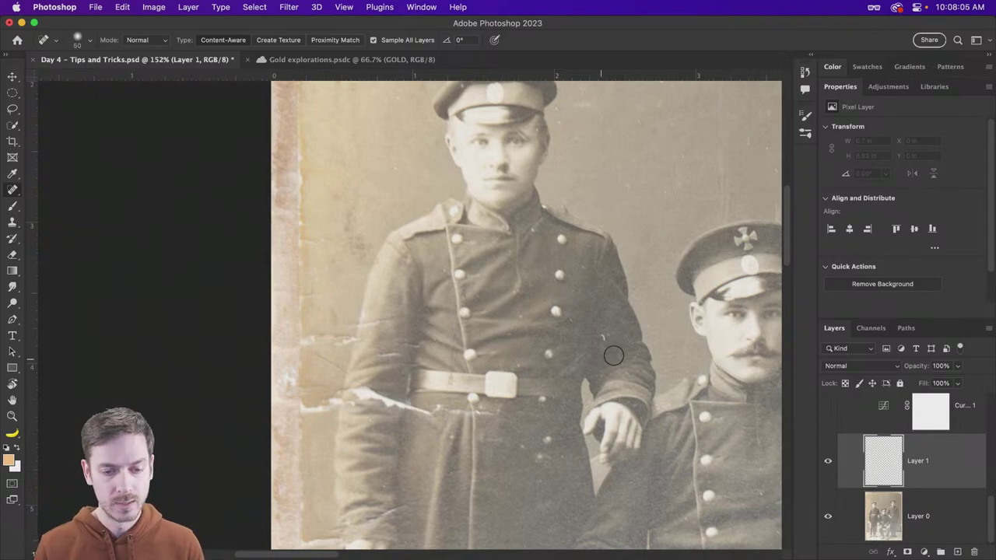
scroll(637, 319, right, 8)
scroll(491, 262, up, 3)
scroll(483, 269, right, 2)
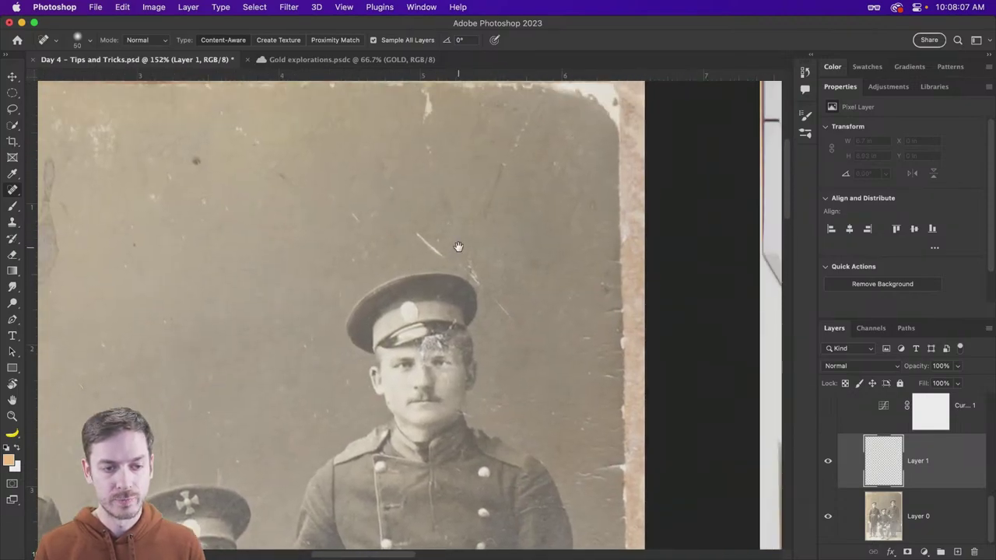
scroll(470, 274, up, 2)
key(bracketleft)
key(bracketleft)
key(bracketleft)
key(bracketleft)
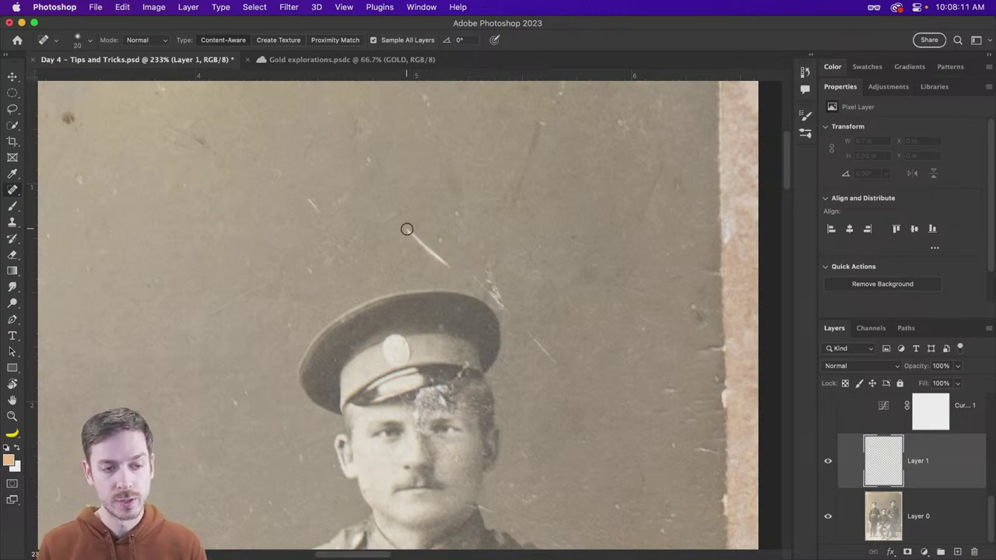
Heal the scratches around the right soldier's cap and coat, then delete Layer 1.
drag(405, 227, 450, 268)
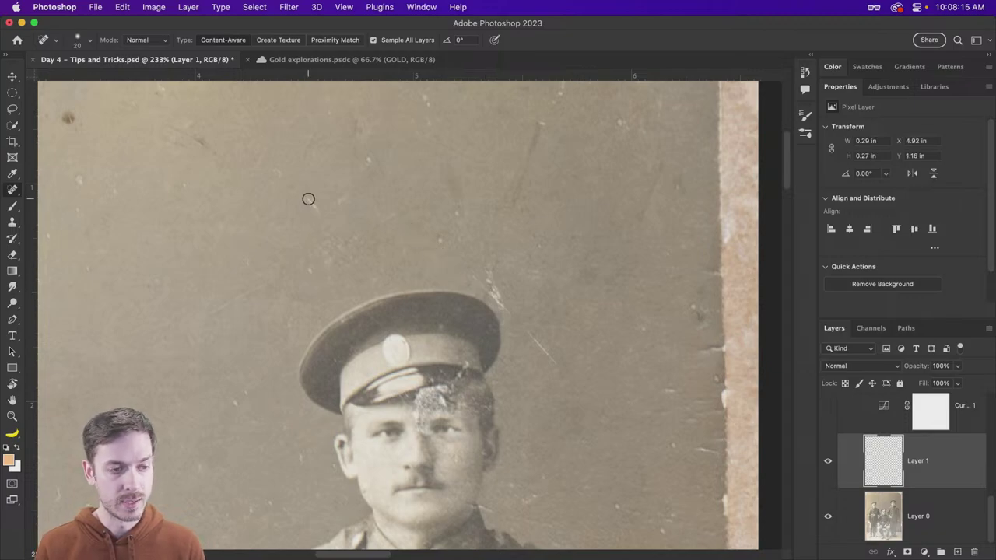
drag(306, 198, 319, 214)
scroll(433, 232, down, 10)
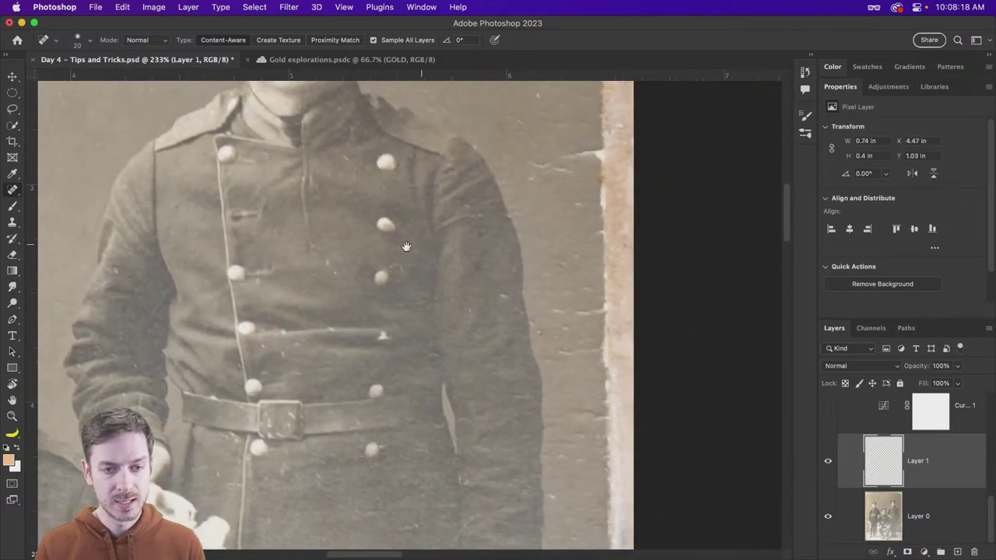
scroll(405, 247, right, 2)
mouse_move(518, 159)
mouse_down()
mouse_move(554, 150)
mouse_move(534, 168)
mouse_move(488, 164)
mouse_up()
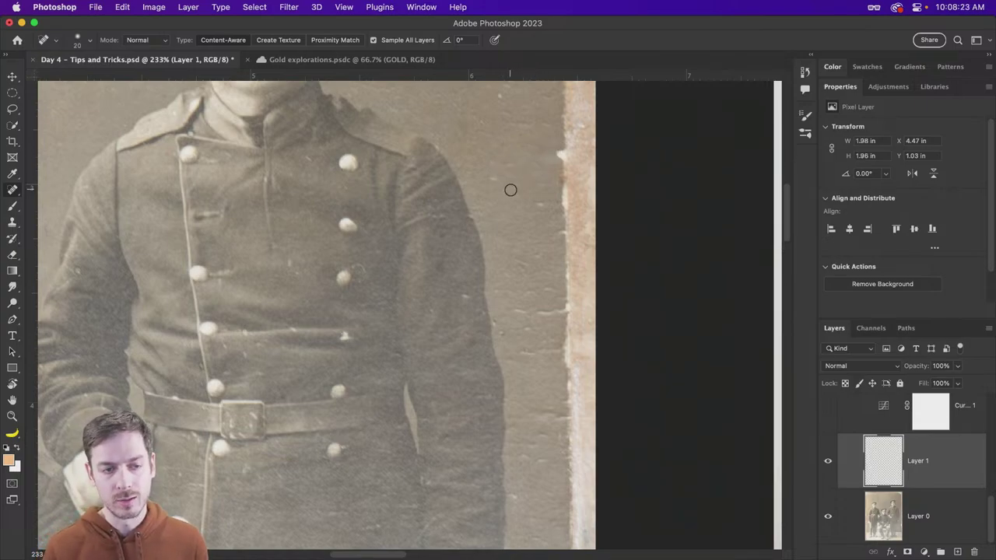
scroll(506, 193, left, 20)
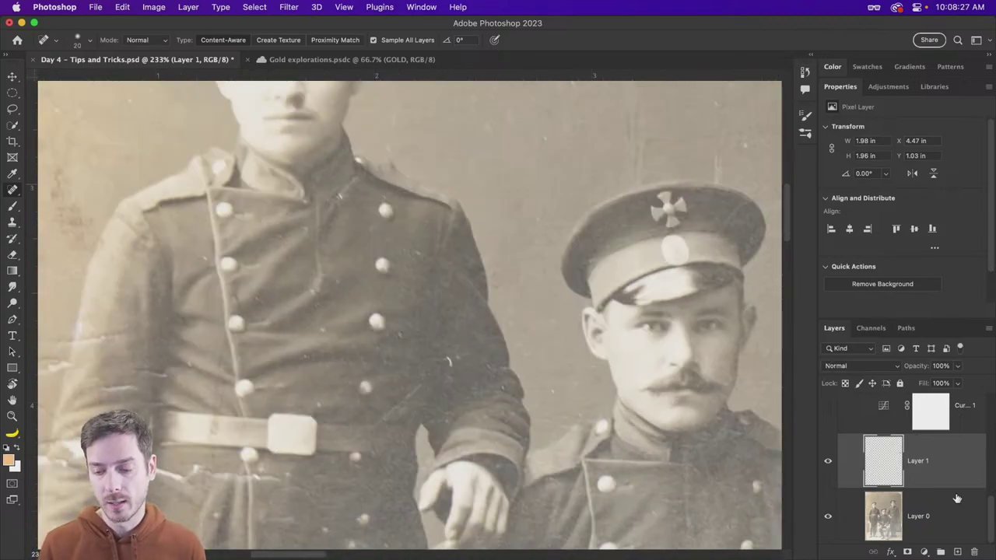
key(BackSpace)
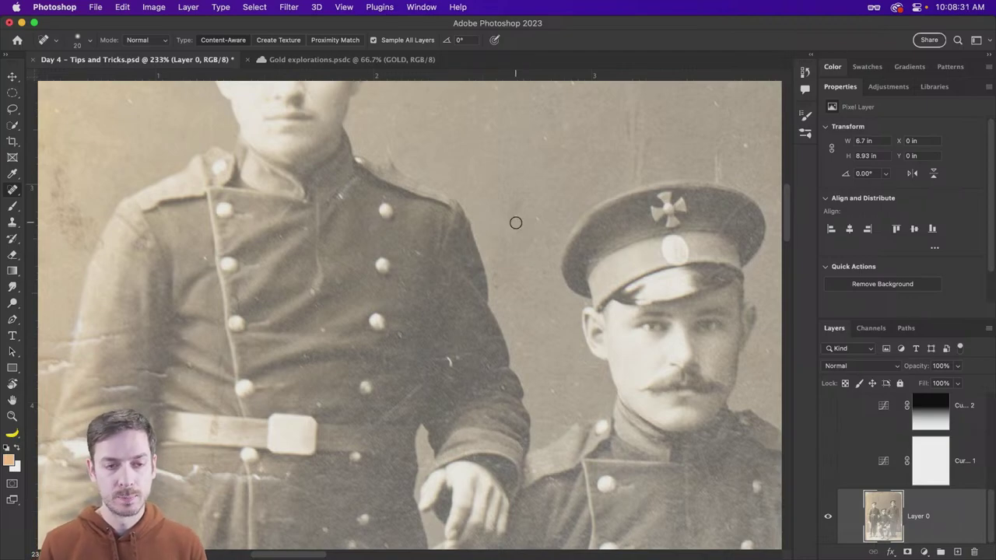
Fit the whole photo on screen and convert Layer 0 for Smart Filters.
key(super+0)
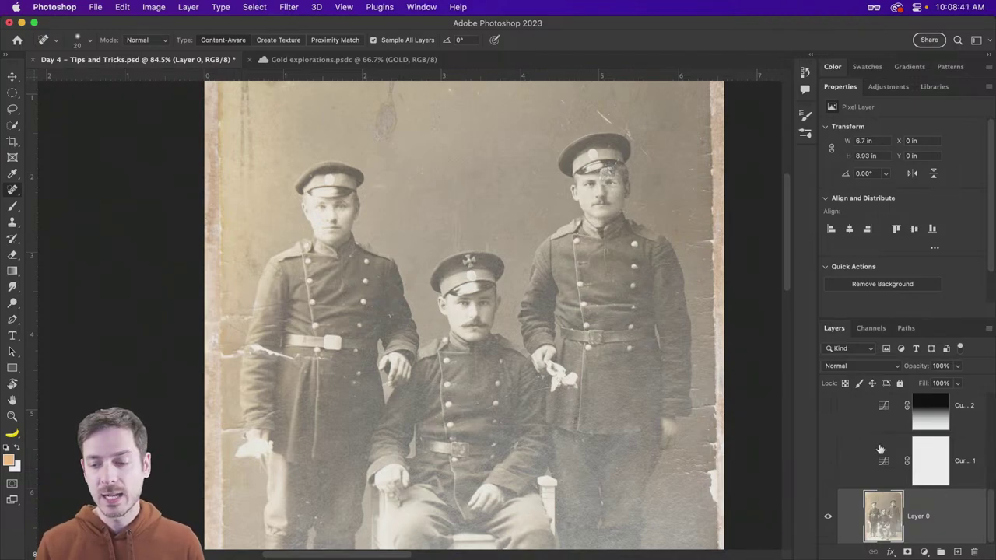
right_click(944, 508)
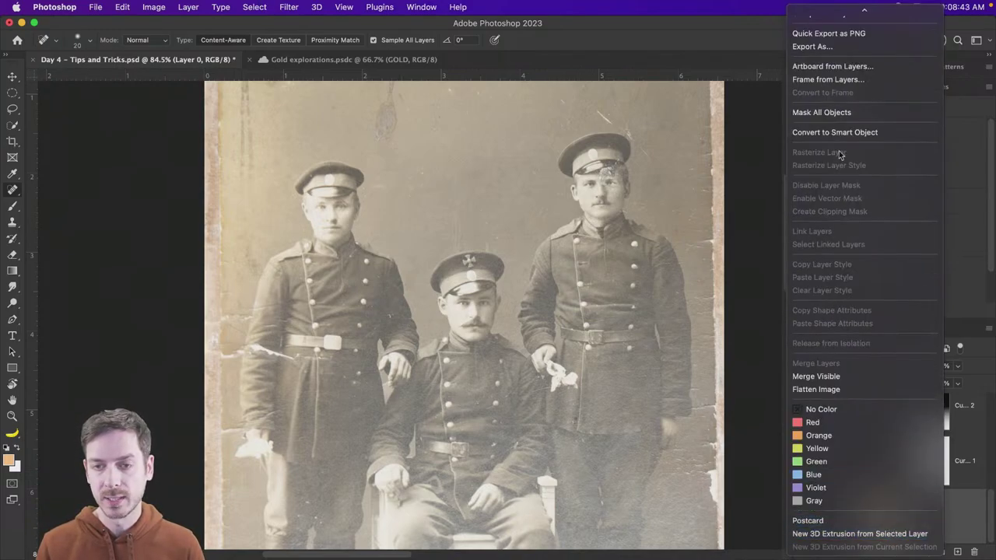
click(667, 46)
click(280, 6)
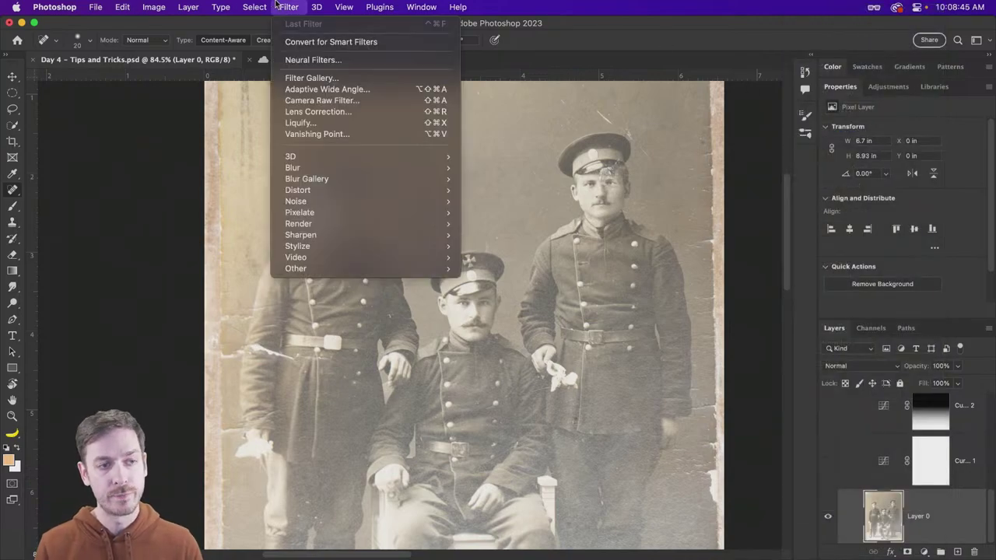
click(387, 47)
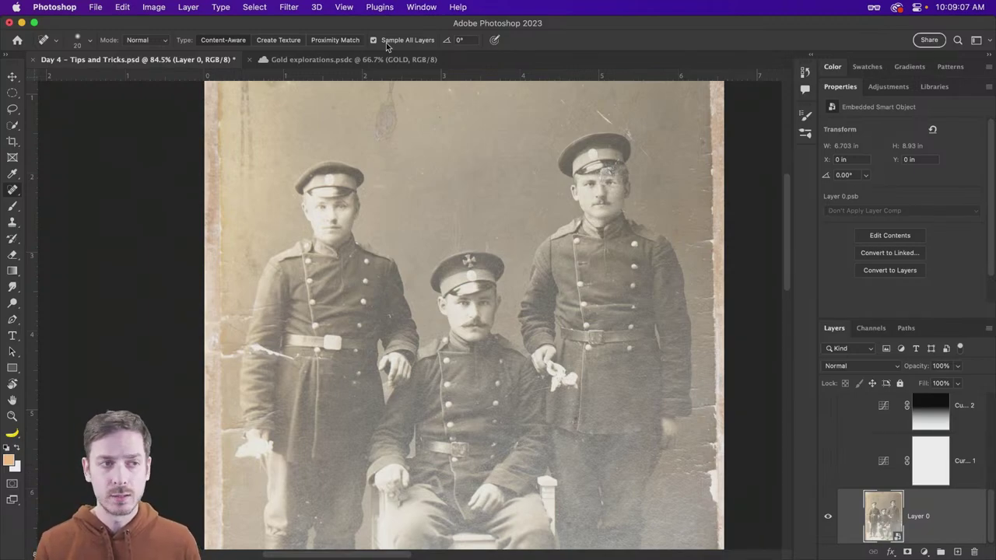
click(289, 6)
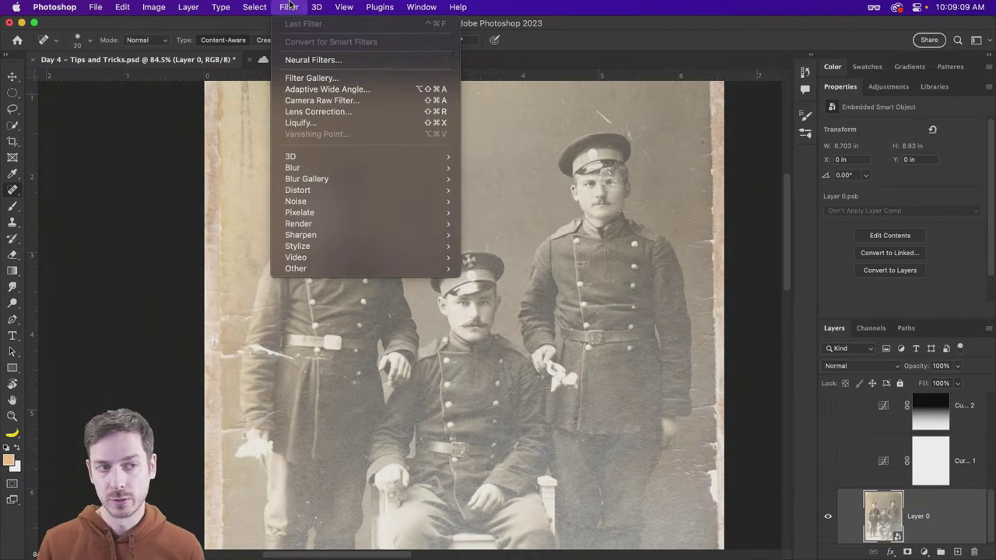
Enable the Photo Restoration neural filter on the soldiers' photo.
click(312, 61)
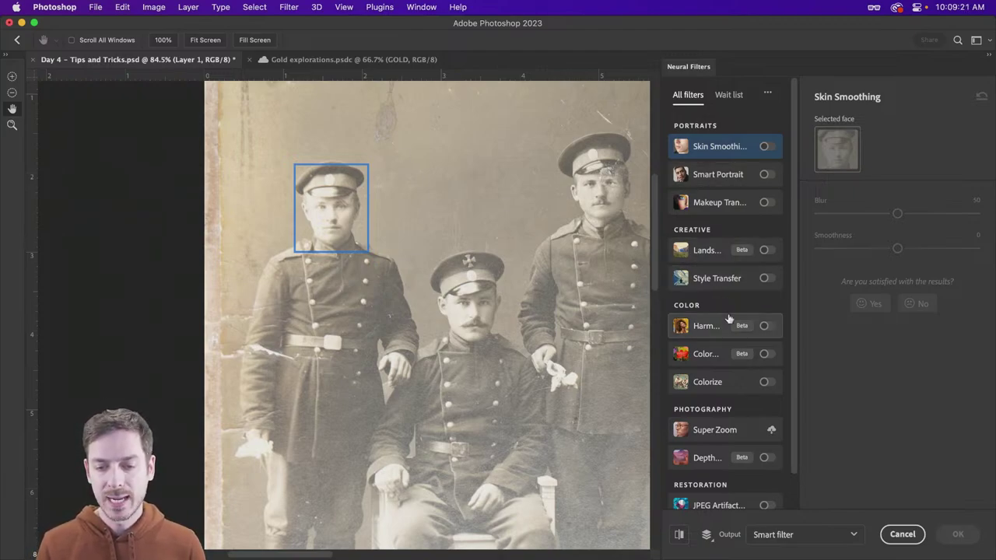
scroll(729, 403, down, 2)
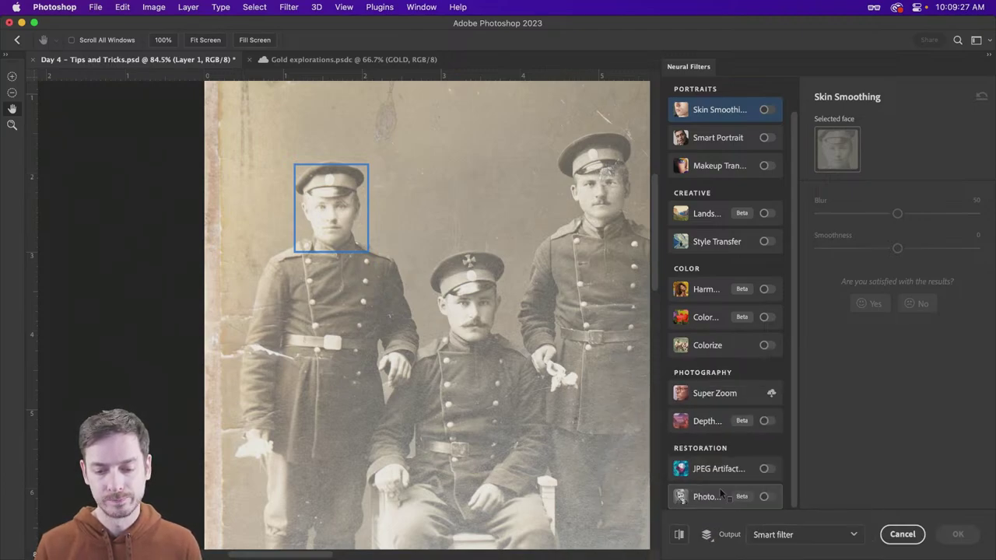
click(767, 496)
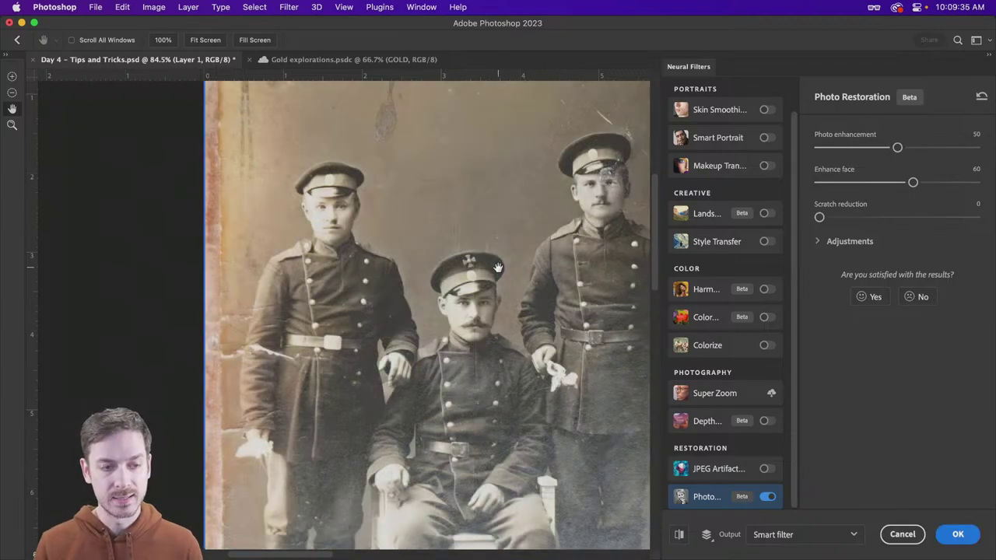
scroll(498, 268, right, 3)
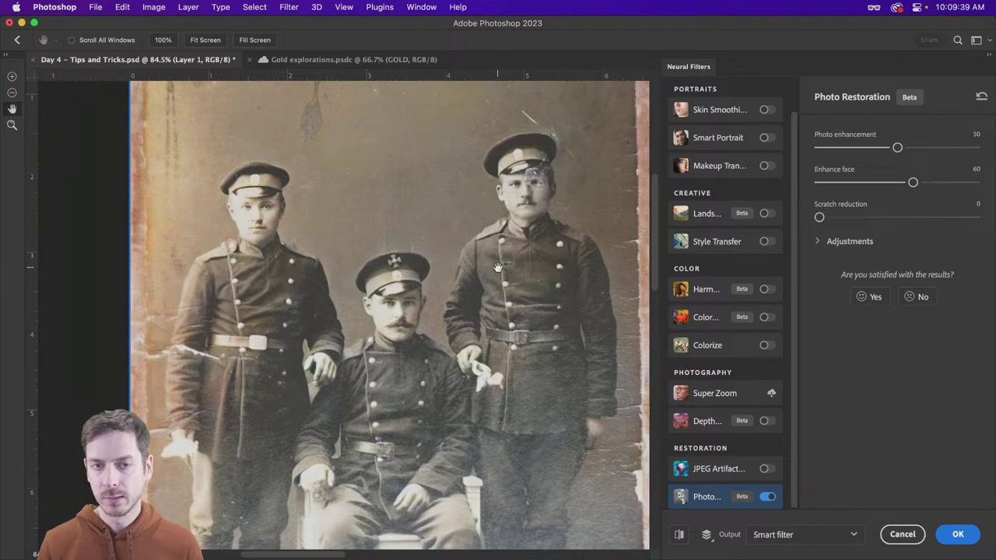
scroll(498, 268, down, 5)
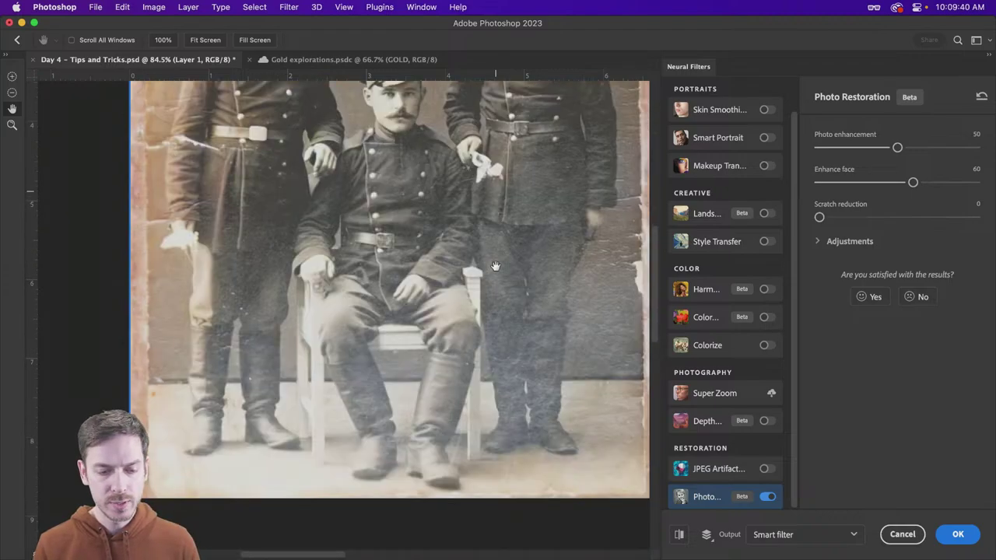
Compare the Photo Restoration preview against the original photo.
click(677, 542)
click(677, 543)
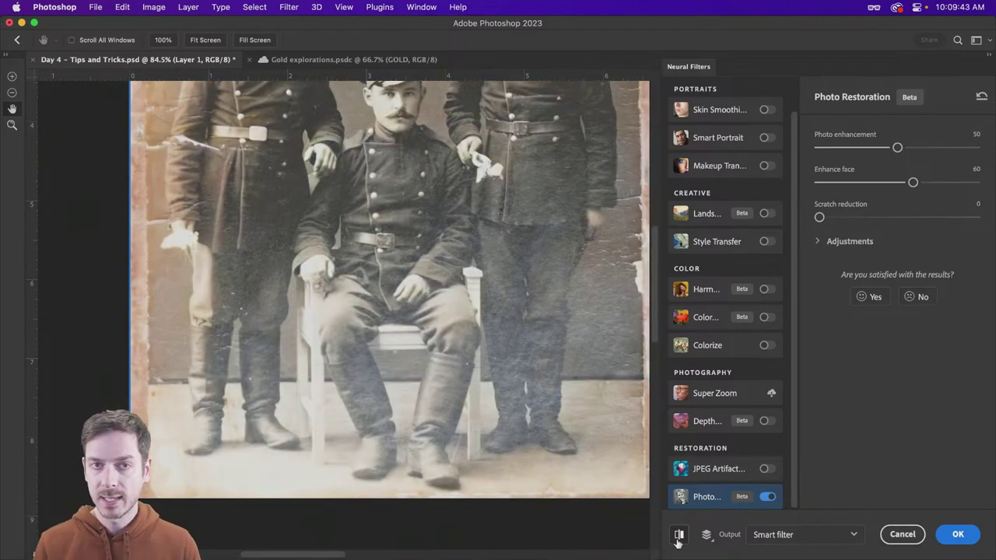
click(678, 543)
click(677, 542)
scroll(490, 348, up, 10)
scroll(490, 348, down, 3)
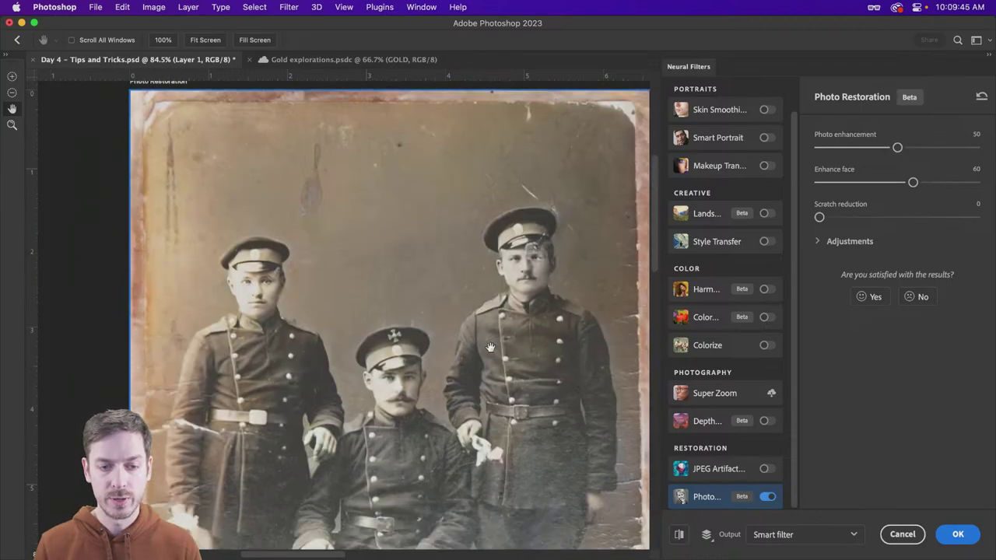
scroll(490, 348, down, 1)
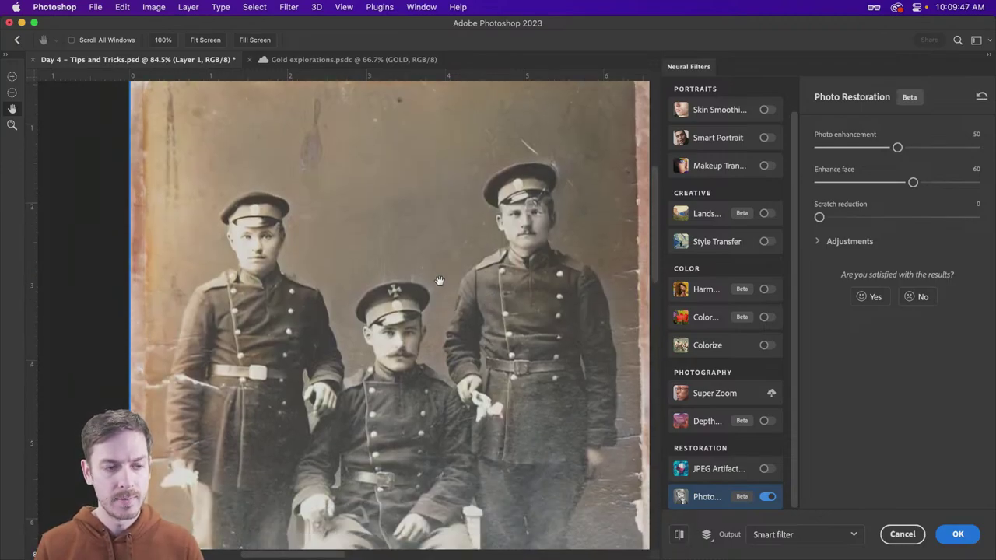
click(679, 536)
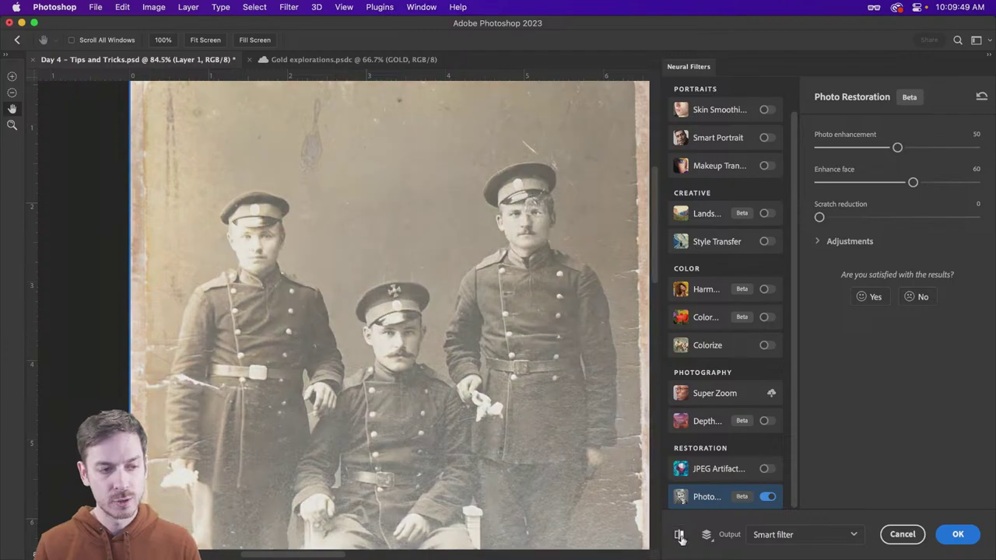
click(679, 535)
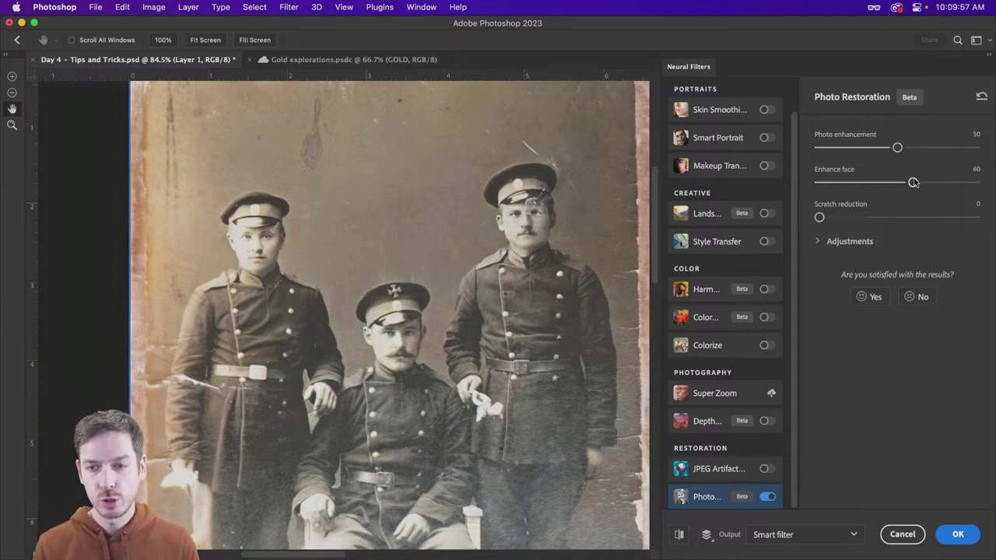
Try Enhance face values up to 100, then settle it at 10.
drag(914, 183, 833, 187)
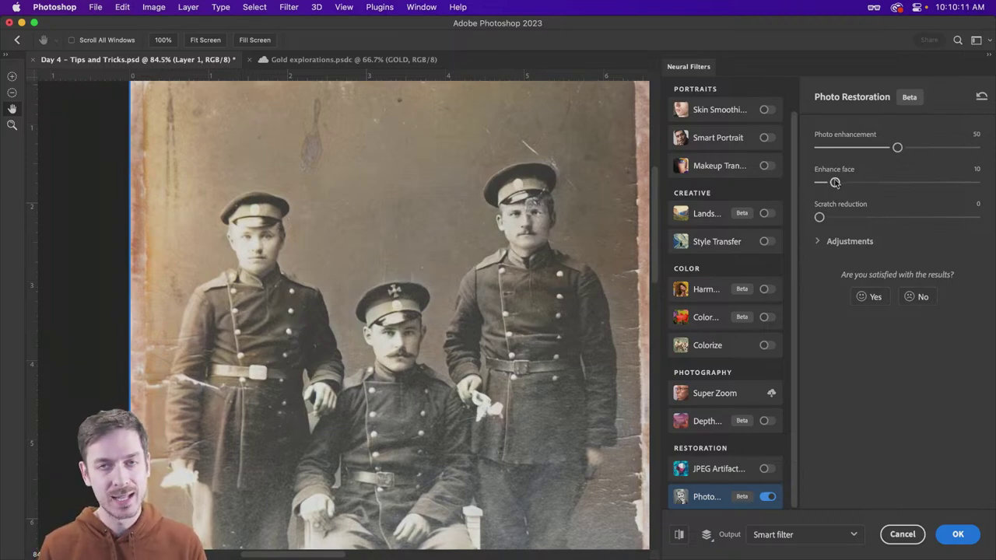
drag(835, 182, 975, 183)
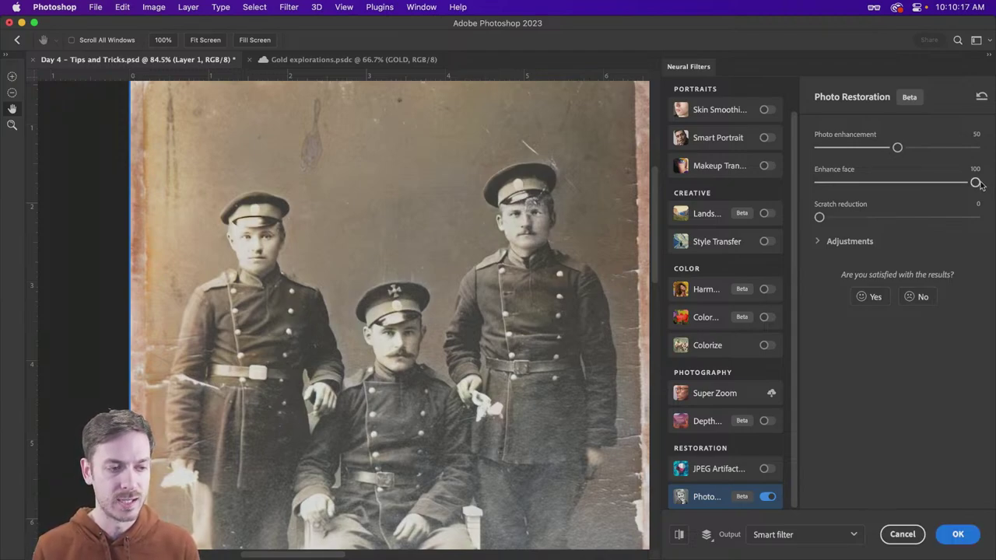
click(251, 252)
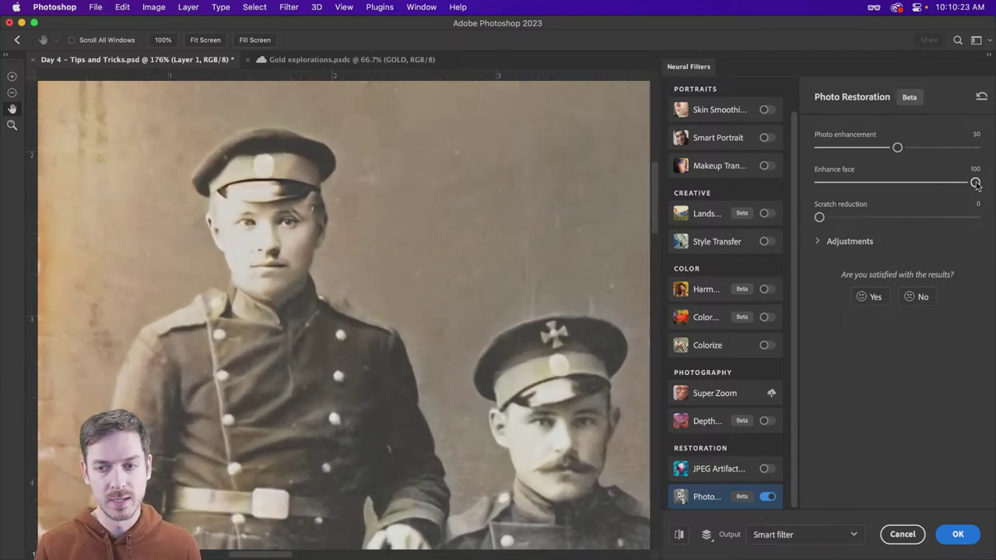
drag(976, 183, 833, 185)
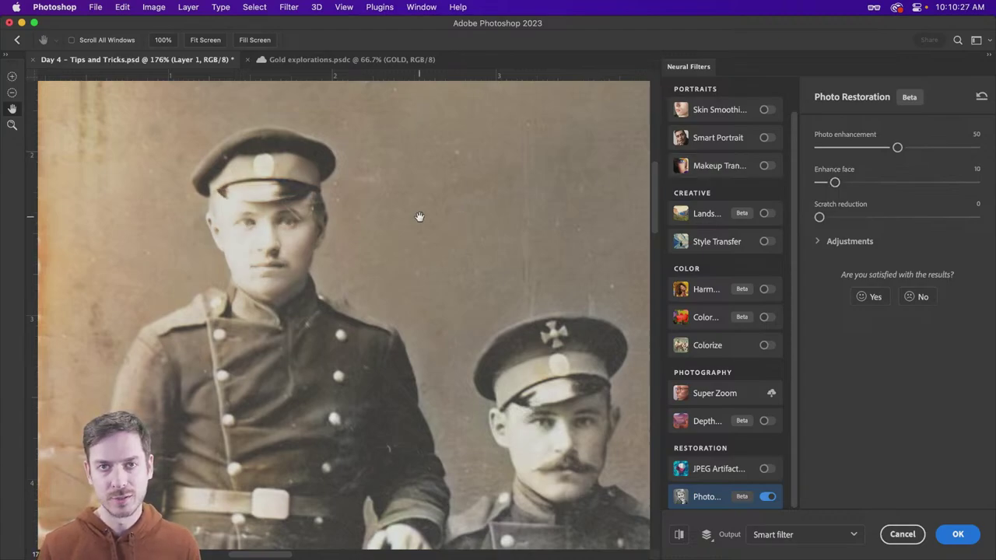
scroll(412, 216, down, 5)
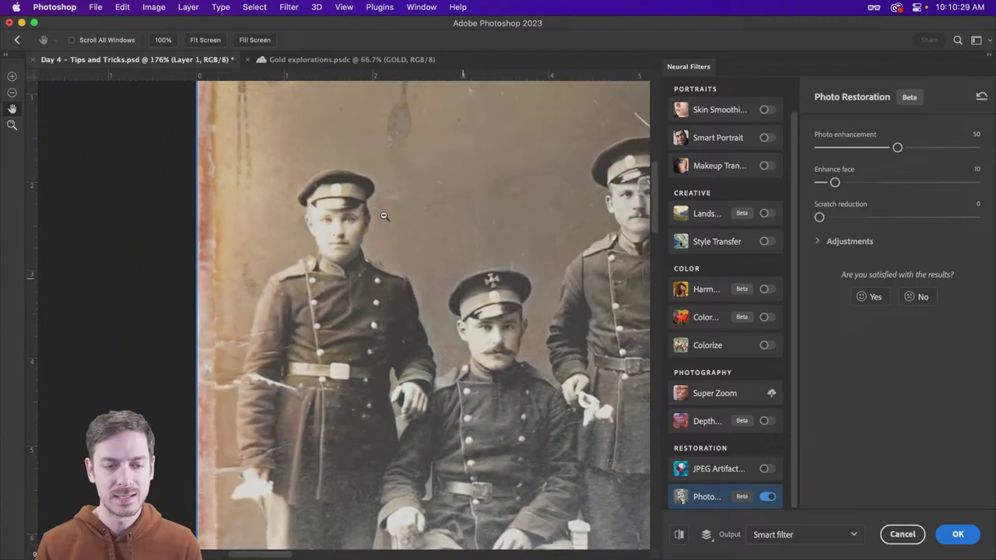
Compare with the original, test Photo enhancement at 0, 100 and 51, then settle on 30.
click(679, 535)
click(679, 535)
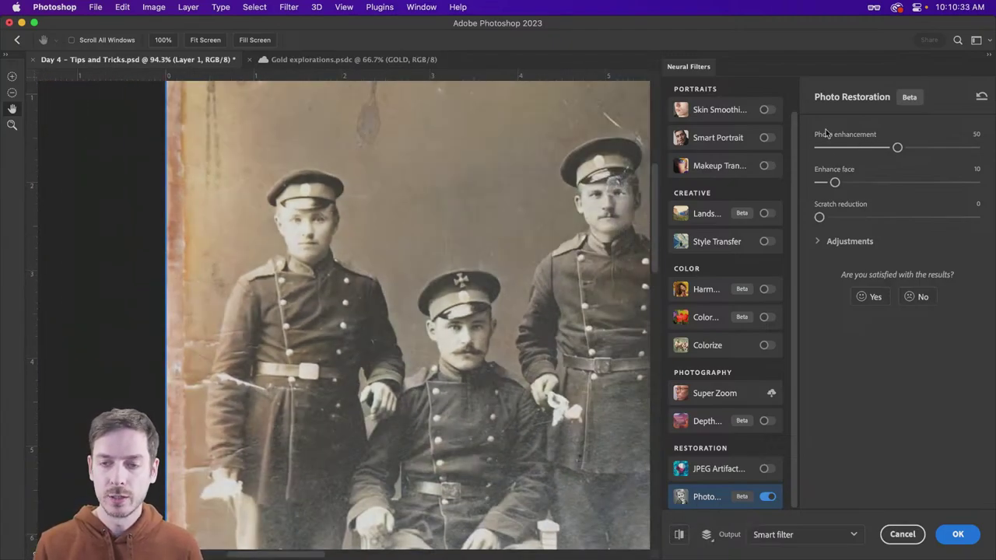
drag(897, 148, 822, 150)
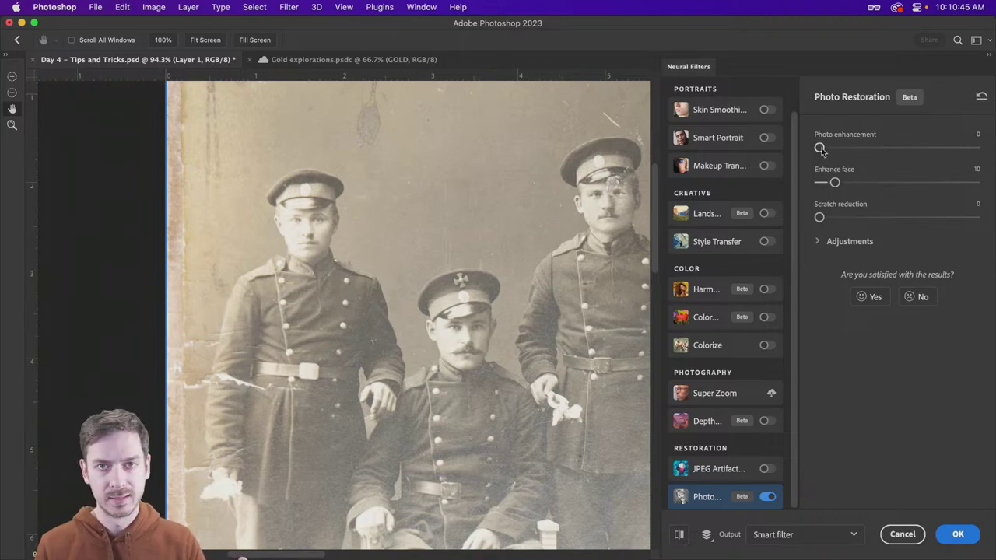
drag(821, 148, 984, 148)
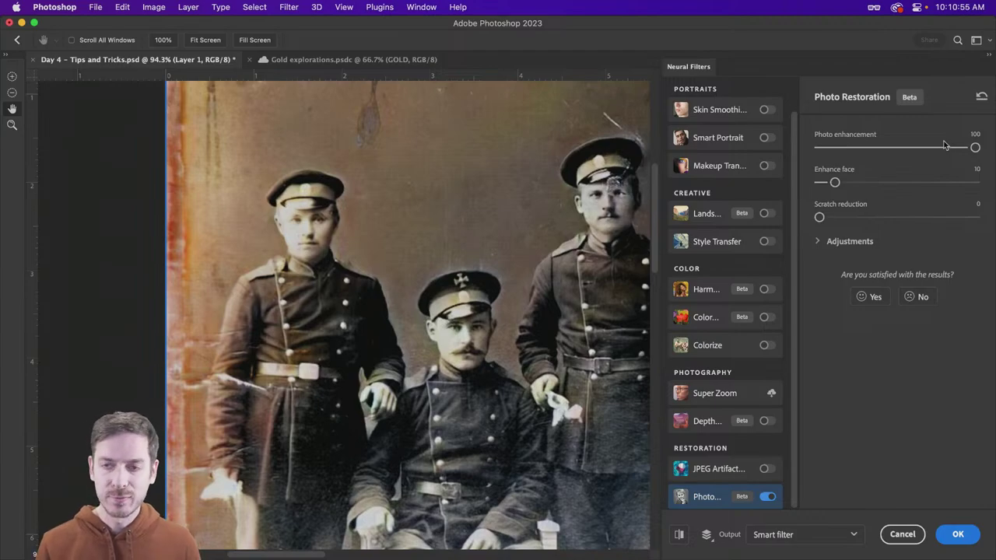
click(852, 148)
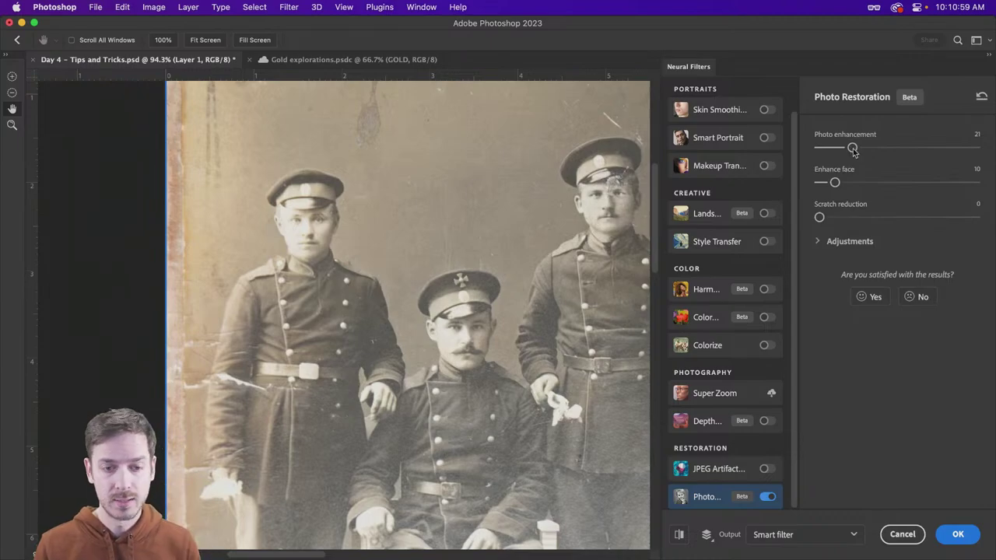
click(899, 149)
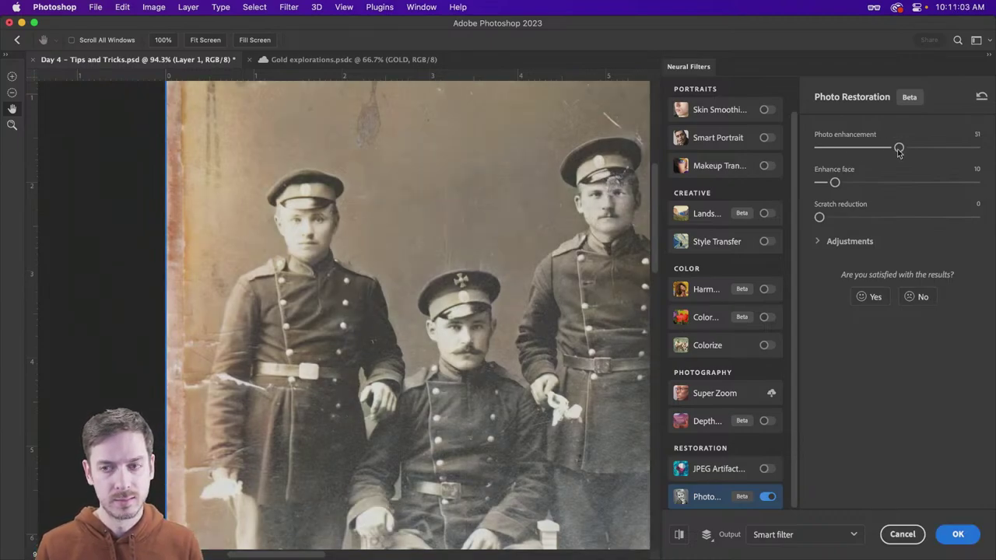
drag(899, 150, 866, 151)
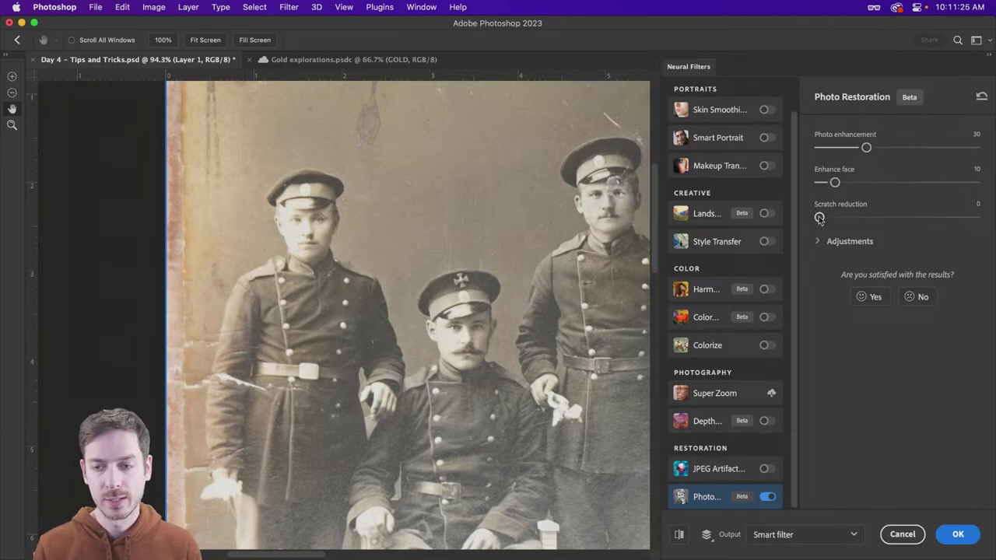
Test Scratch reduction at 100 and 36, then lower it to 5.
drag(820, 218, 993, 215)
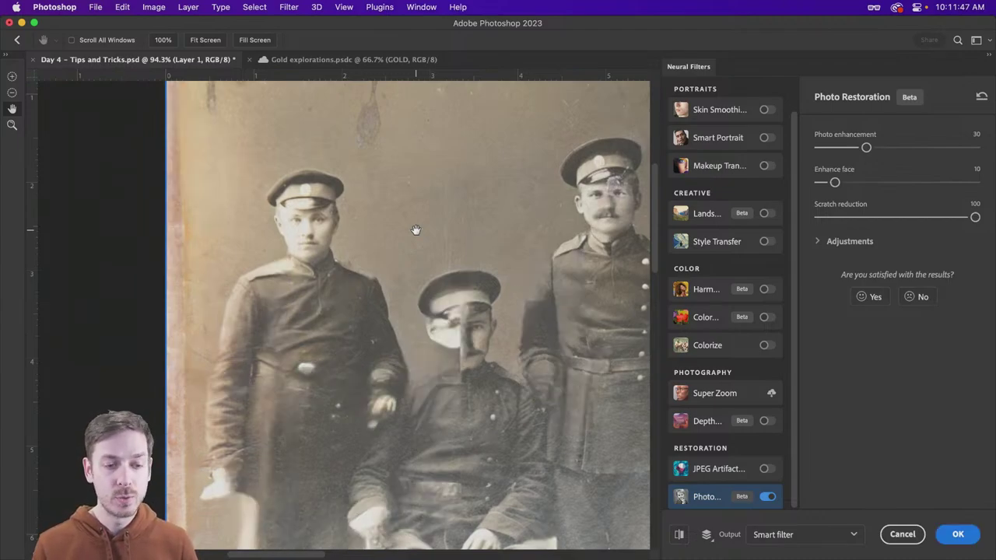
scroll(440, 302, down, 2)
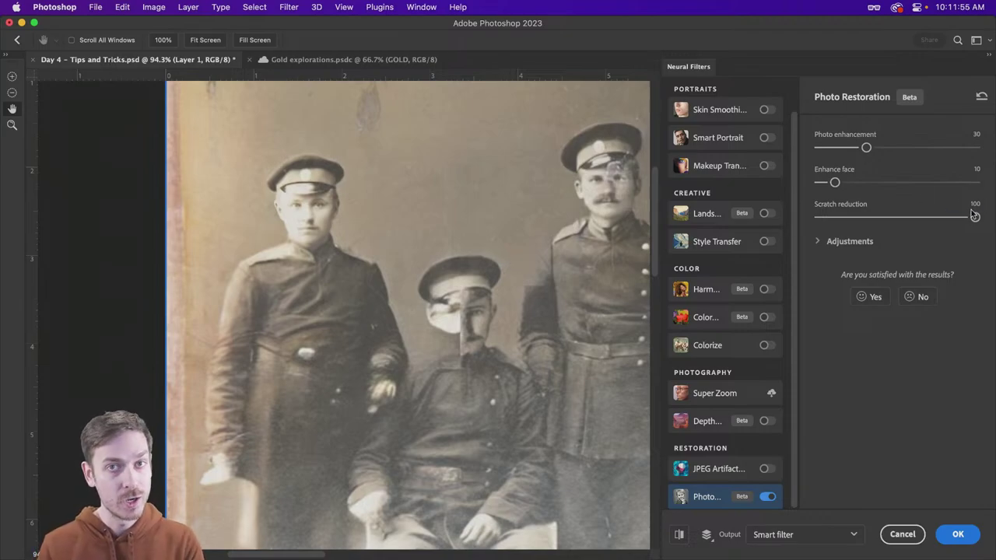
drag(974, 218, 866, 217)
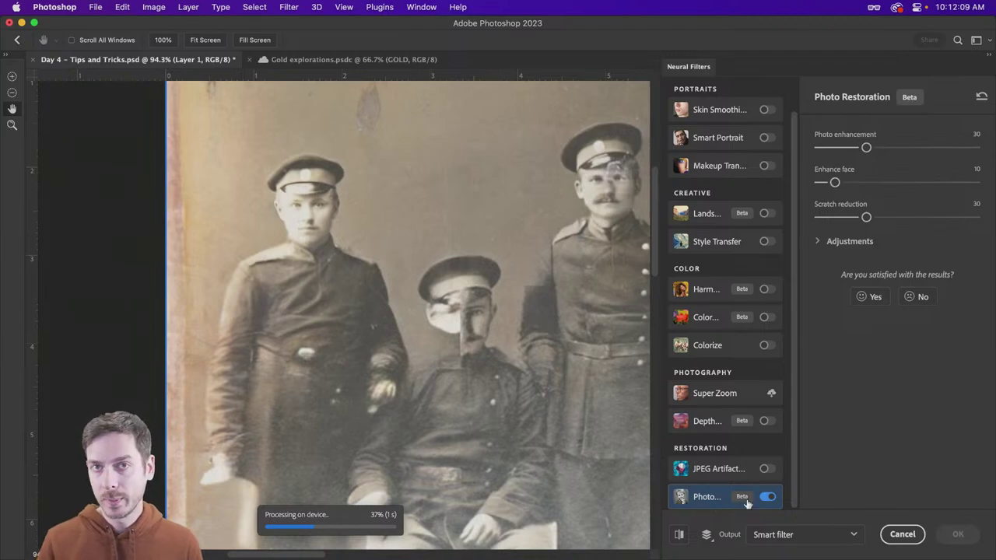
mouse_move(747, 505)
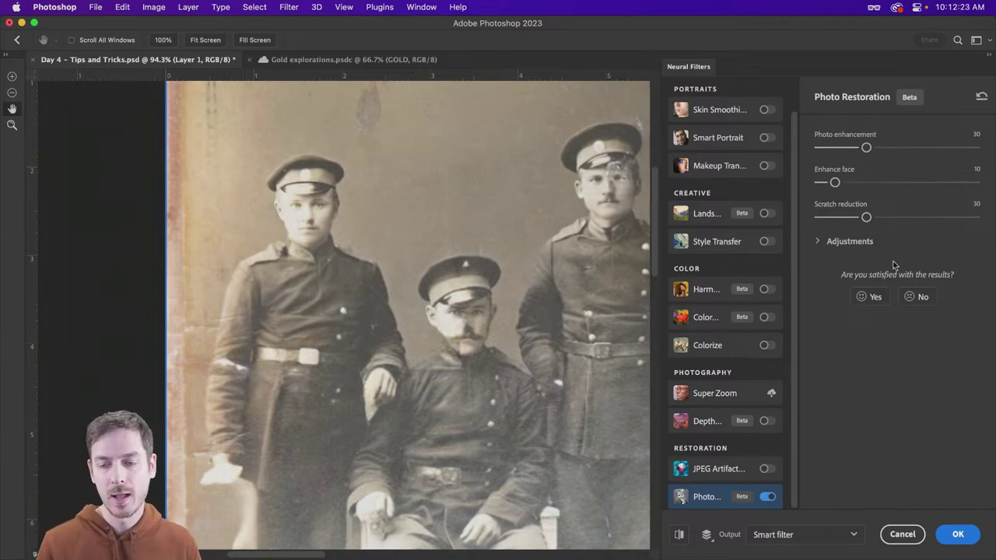
drag(866, 217, 826, 219)
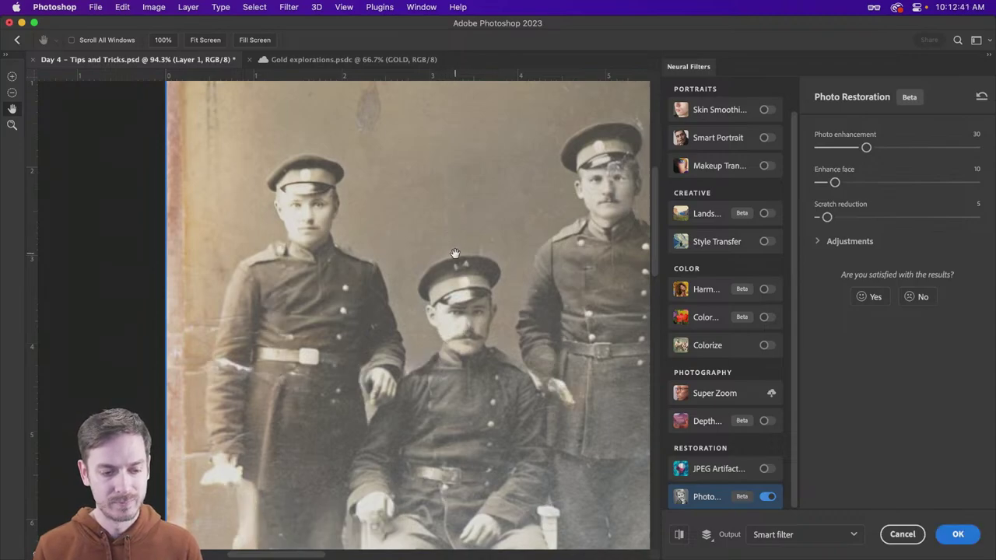
Flip repeatedly between restored and original views, then cancel Neural Filters without applying.
click(679, 535)
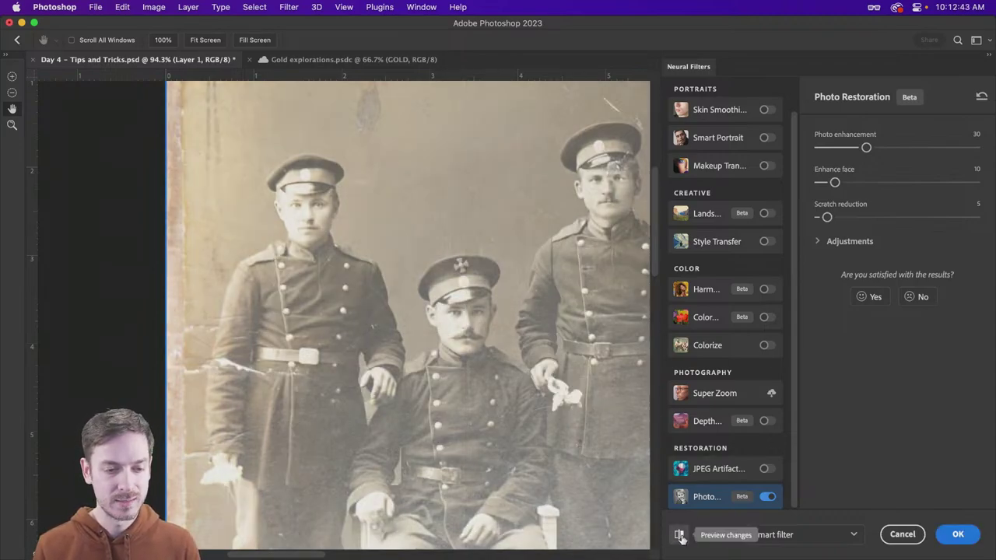
click(680, 535)
click(679, 535)
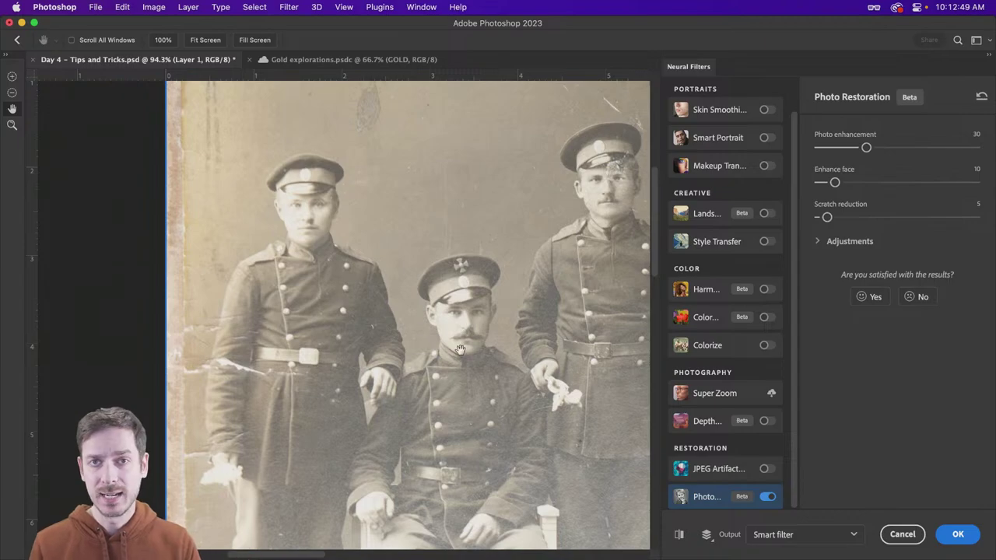
click(679, 535)
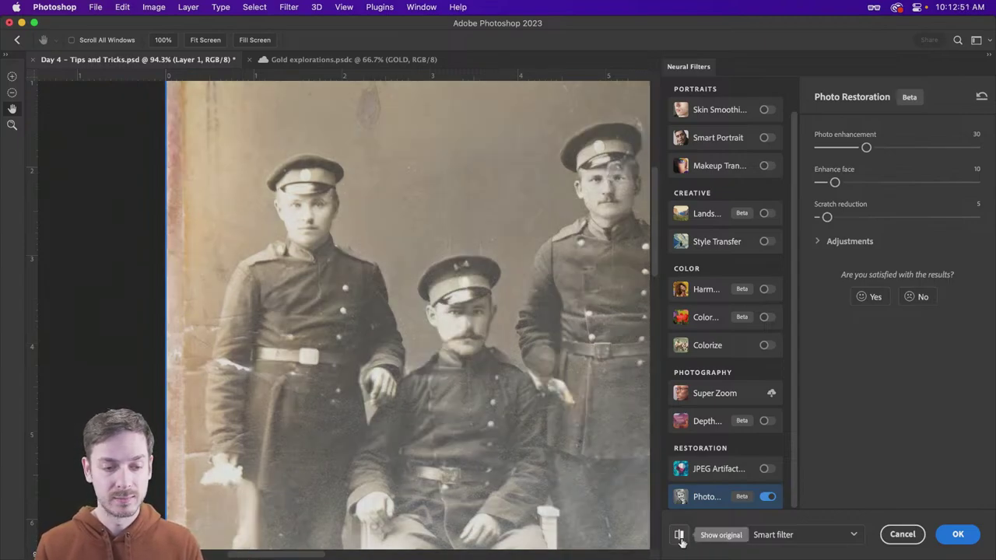
click(679, 535)
click(680, 535)
click(680, 536)
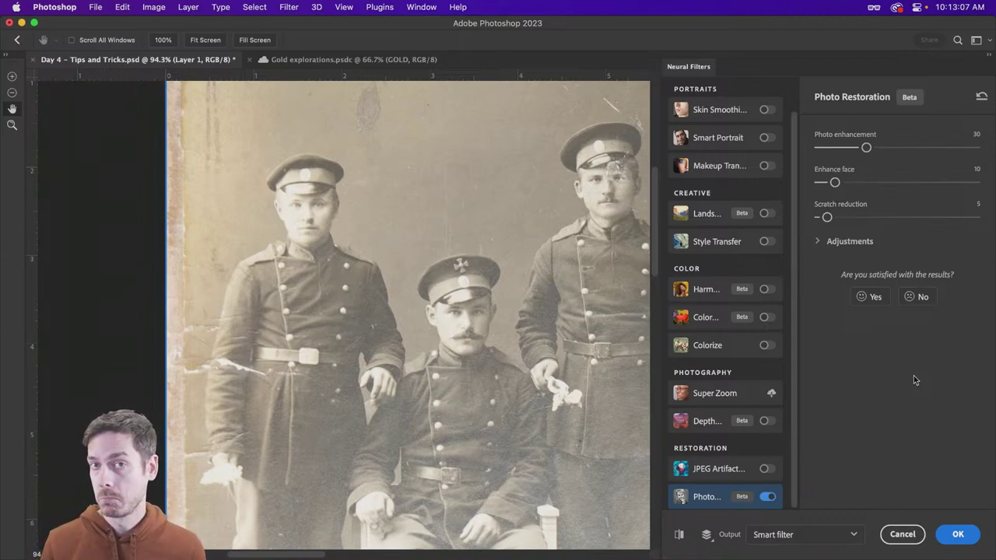
click(902, 534)
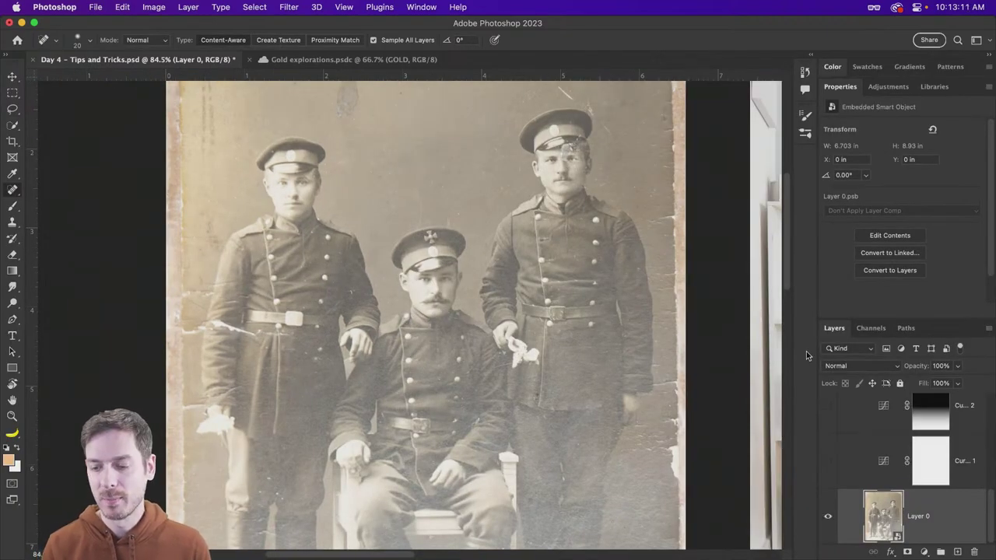
Turn on Curves 1 and 2 and add a point on Curves 1's RGB curve.
drag(827, 464, 829, 411)
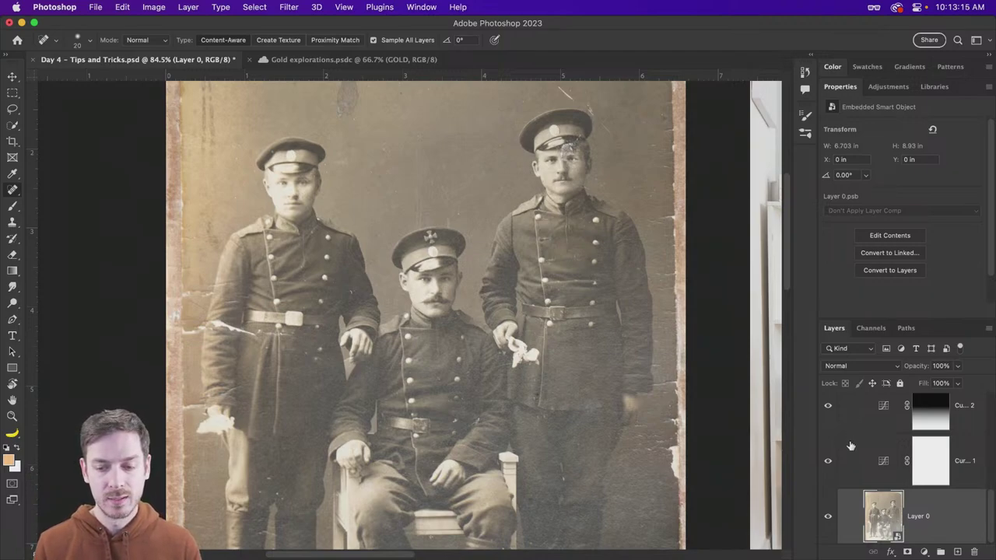
click(855, 445)
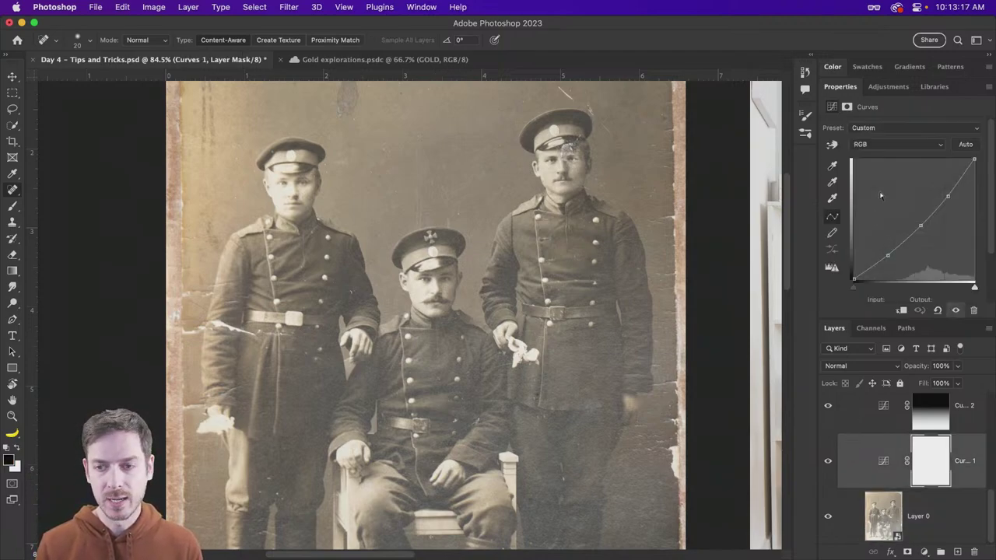
drag(948, 196, 950, 198)
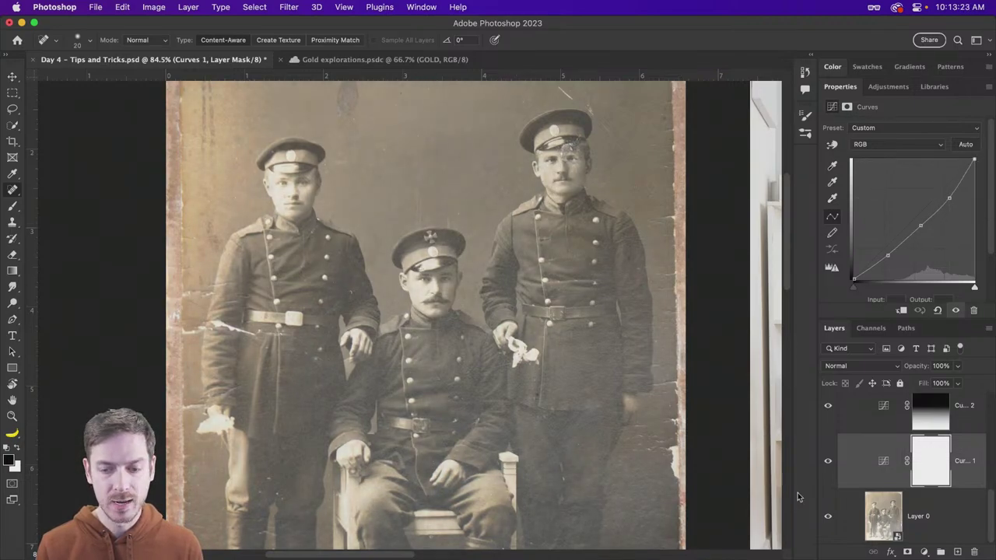
Toggle Curves 1 on and off to compare, then place more control points on its curve.
click(828, 464)
click(829, 463)
click(828, 465)
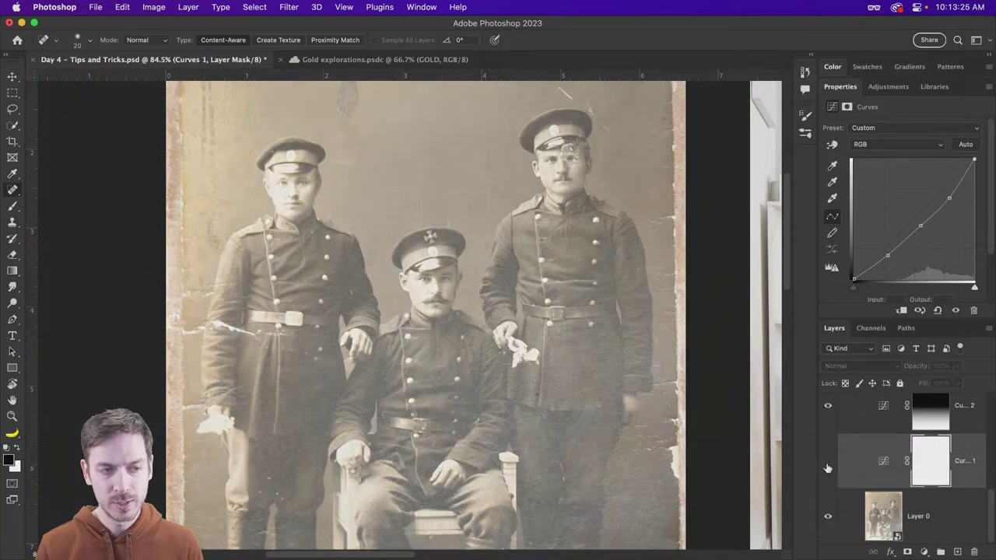
click(828, 467)
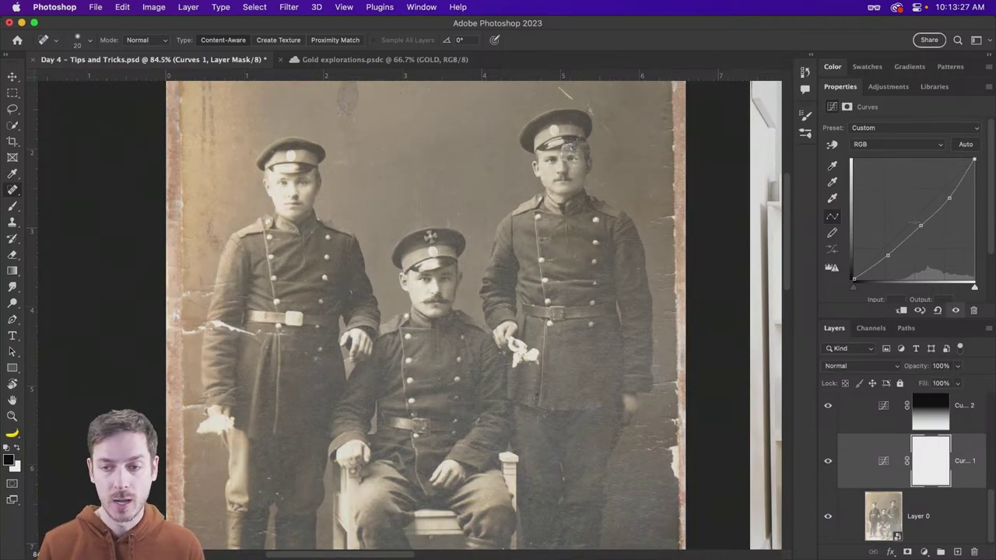
click(920, 226)
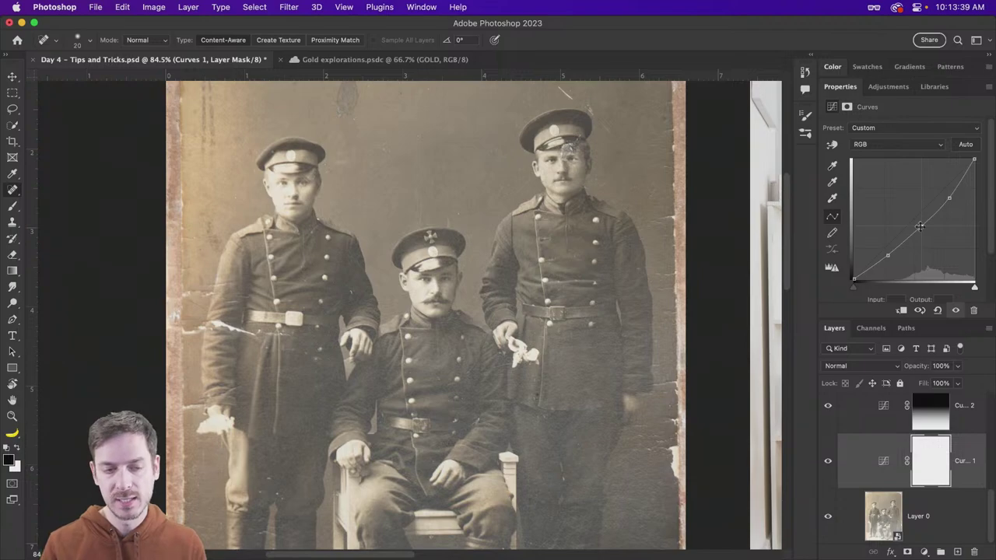
click(887, 257)
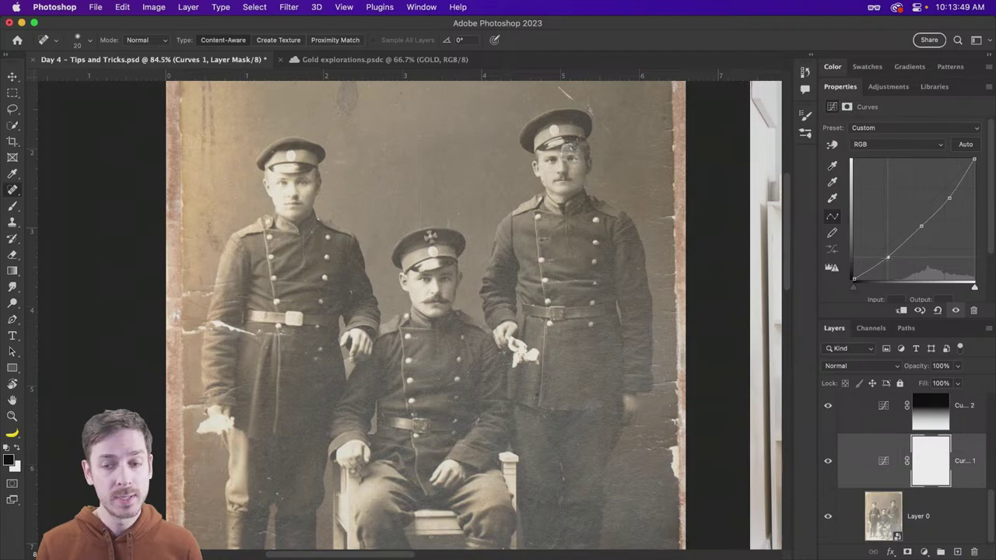
click(124, 7)
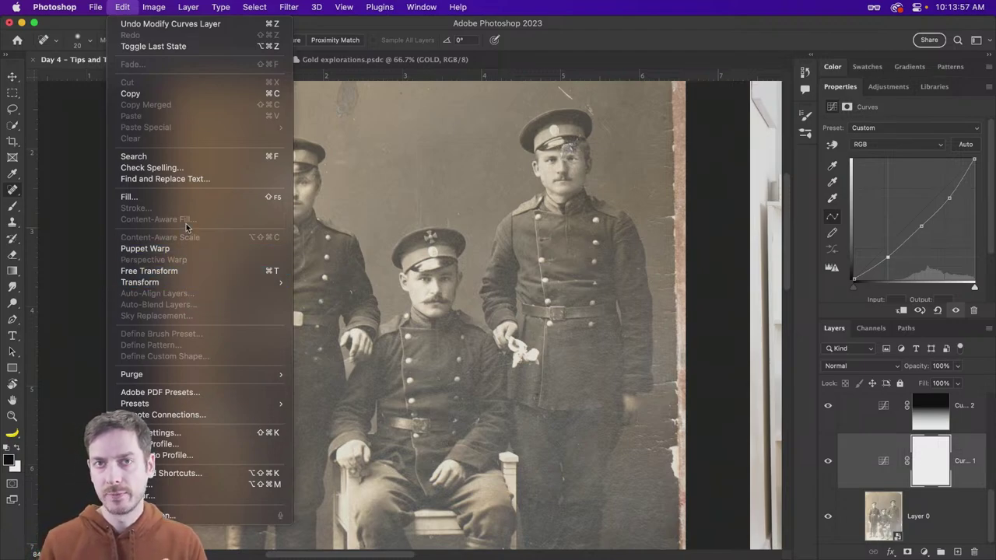
Lower the Curves 1 white point and upper point to deepen tones, comparing with Curves 1 hidden.
click(581, 46)
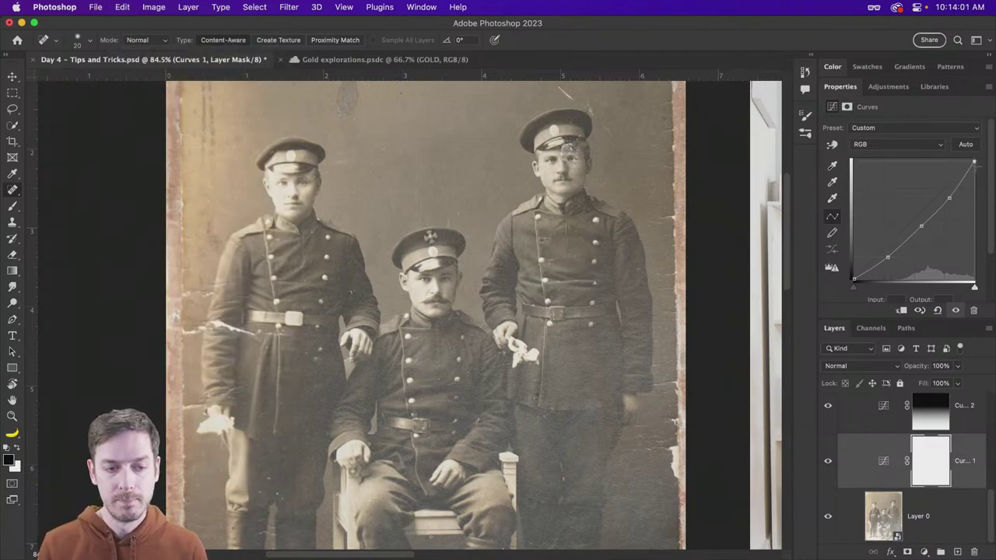
drag(974, 159, 974, 163)
drag(949, 199, 886, 257)
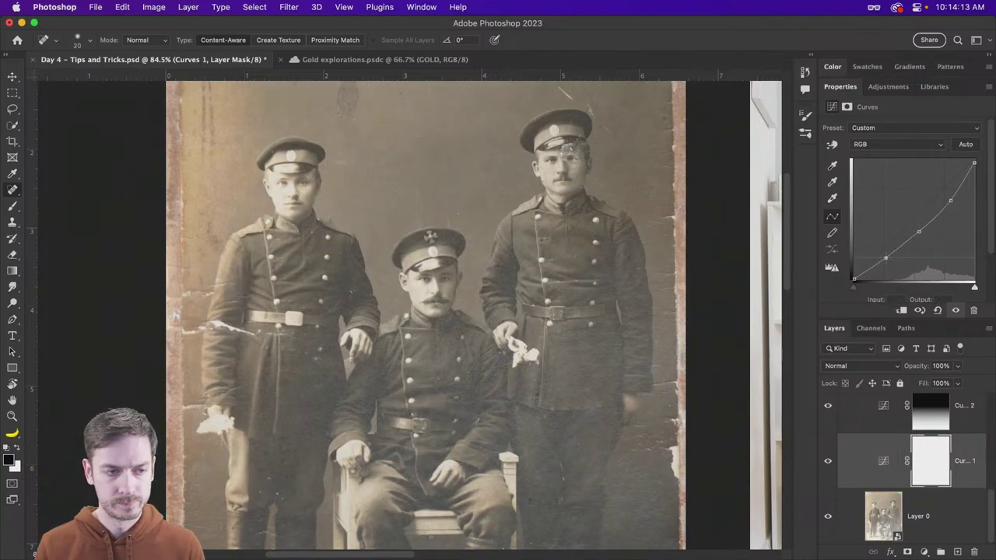
click(827, 462)
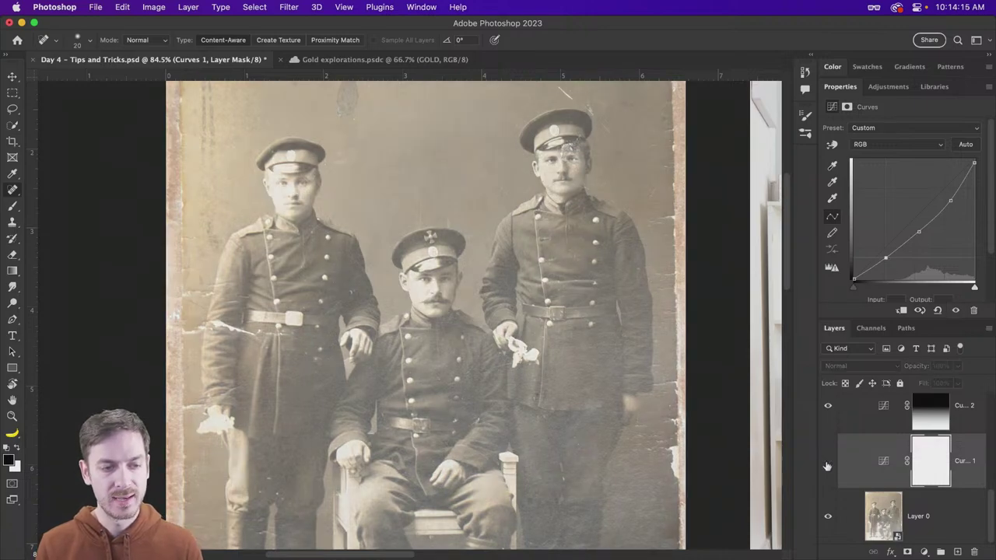
click(827, 463)
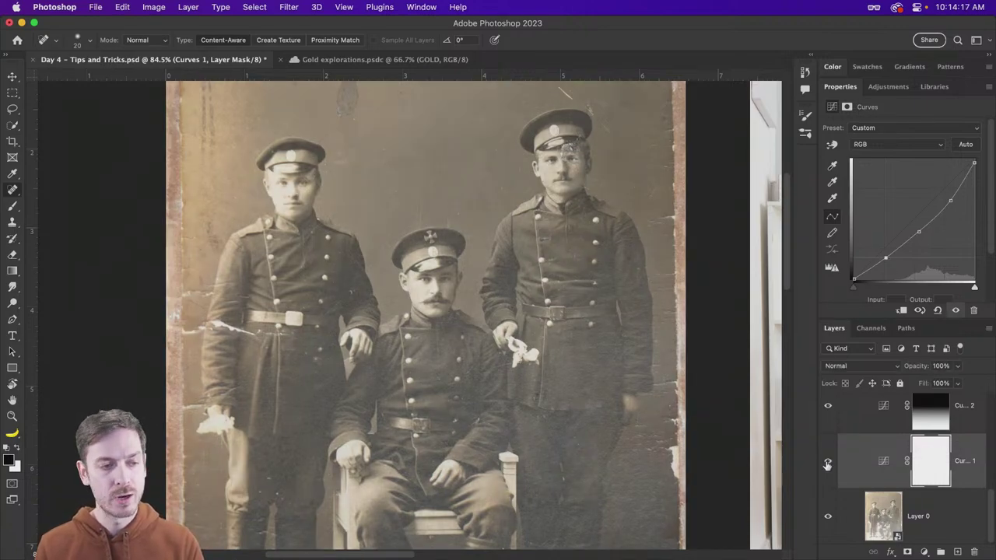
click(828, 463)
click(828, 463)
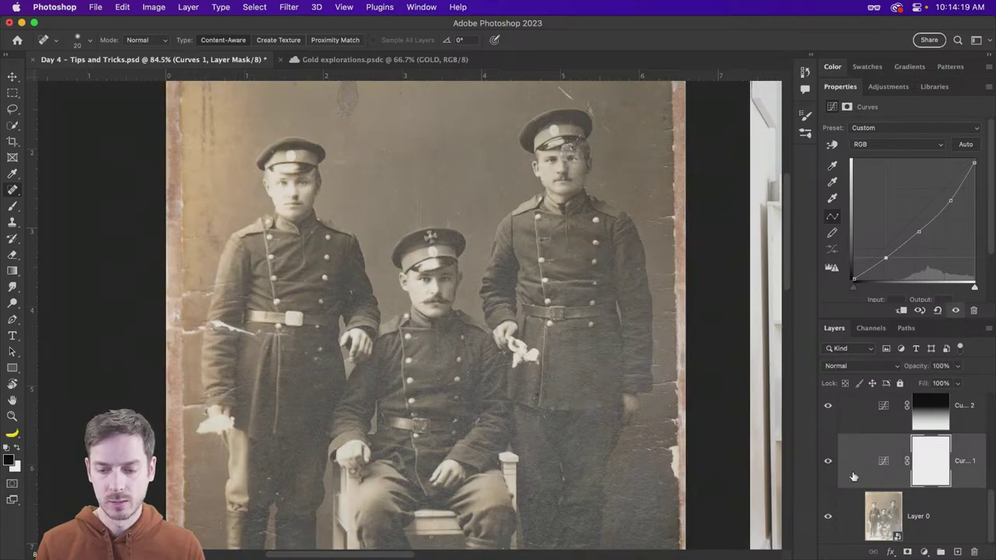
Target Layer 0 and pick a tool from the dodge, burn and smudge retouch tools.
click(951, 520)
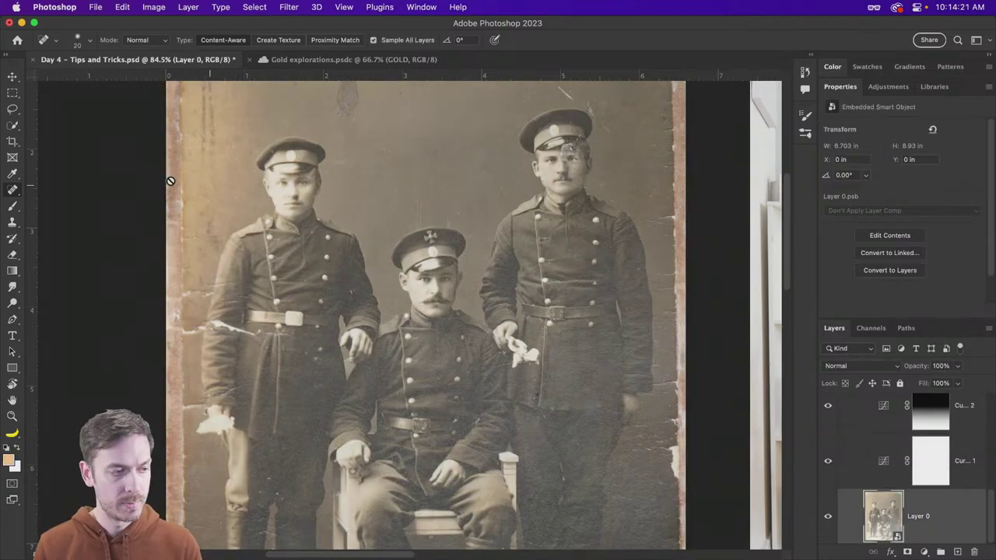
click(12, 287)
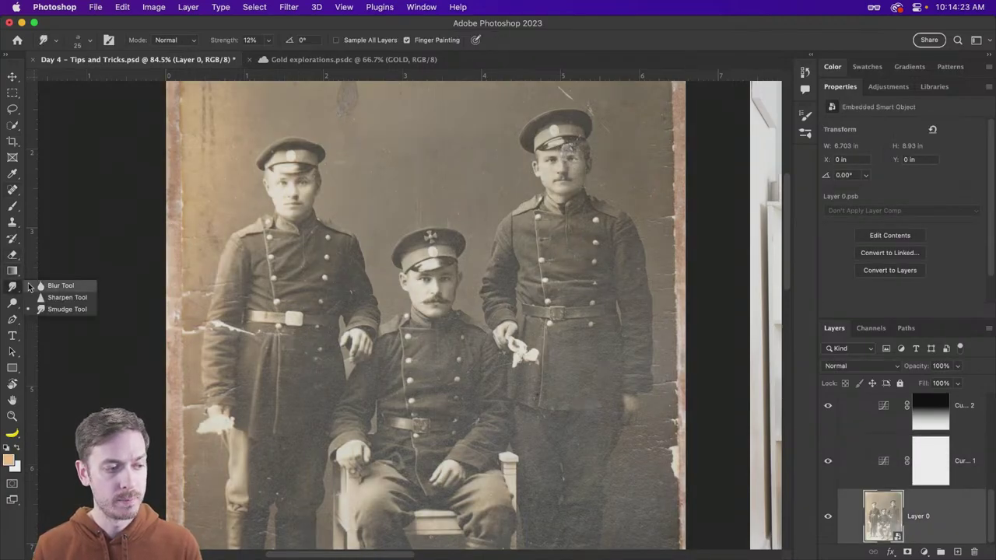
click(12, 302)
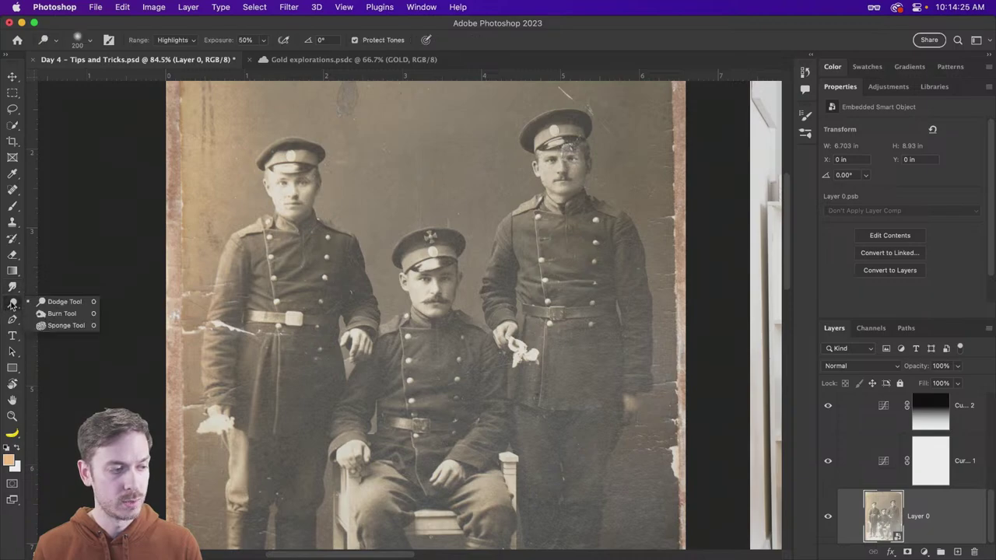
click(63, 314)
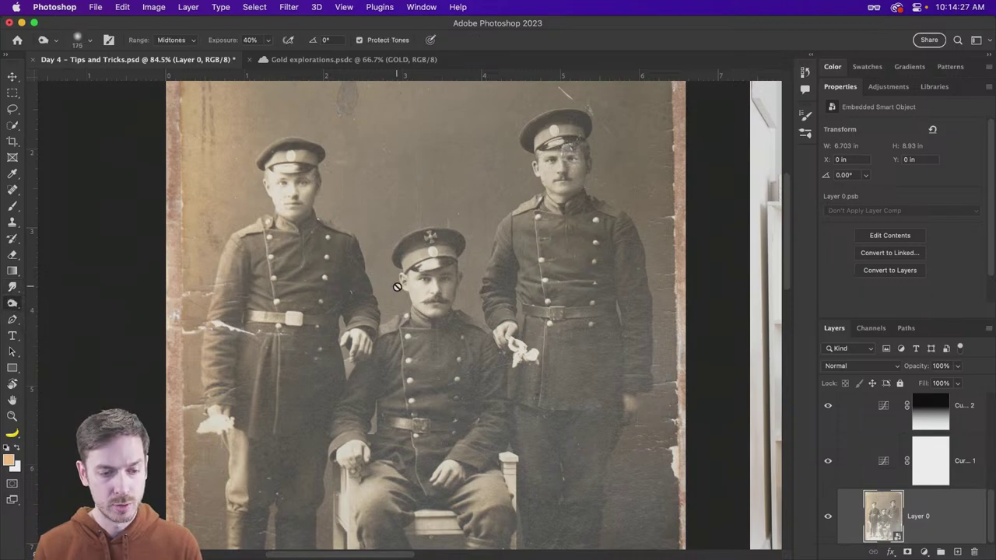
Create a new Layer 1 filled with 50% Gray and set it to Soft Light.
key(super+shift+n)
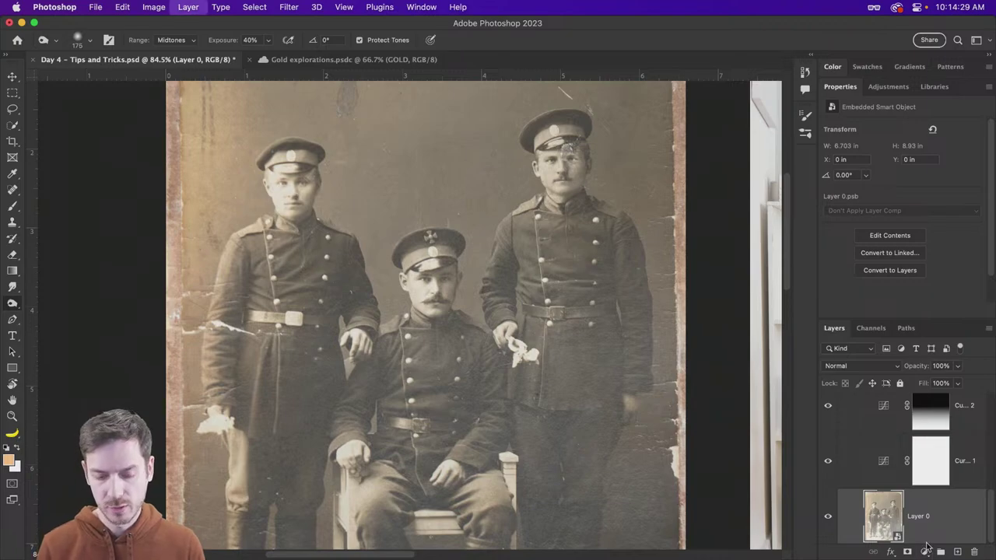
key(Return)
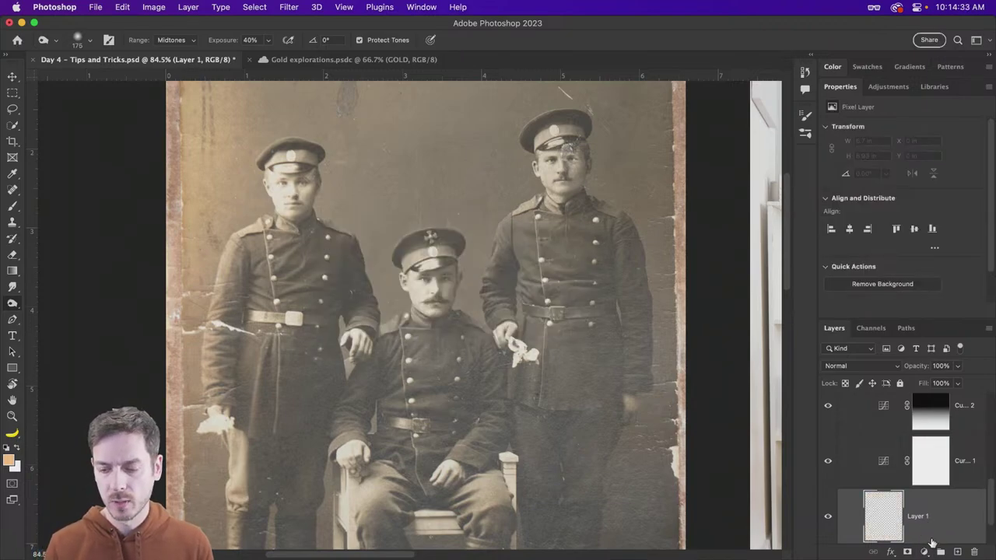
key(shift+BackSpace)
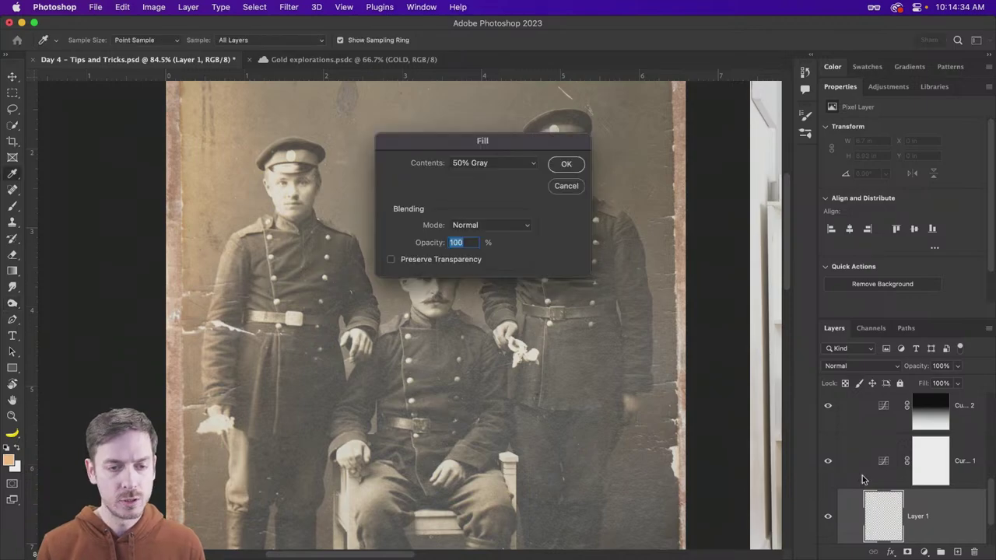
click(567, 162)
click(864, 366)
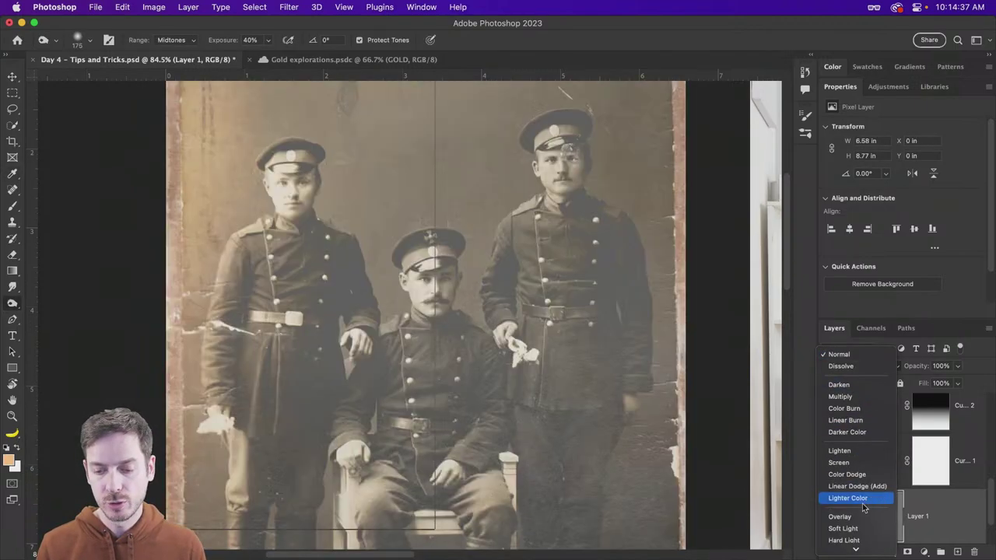
click(852, 531)
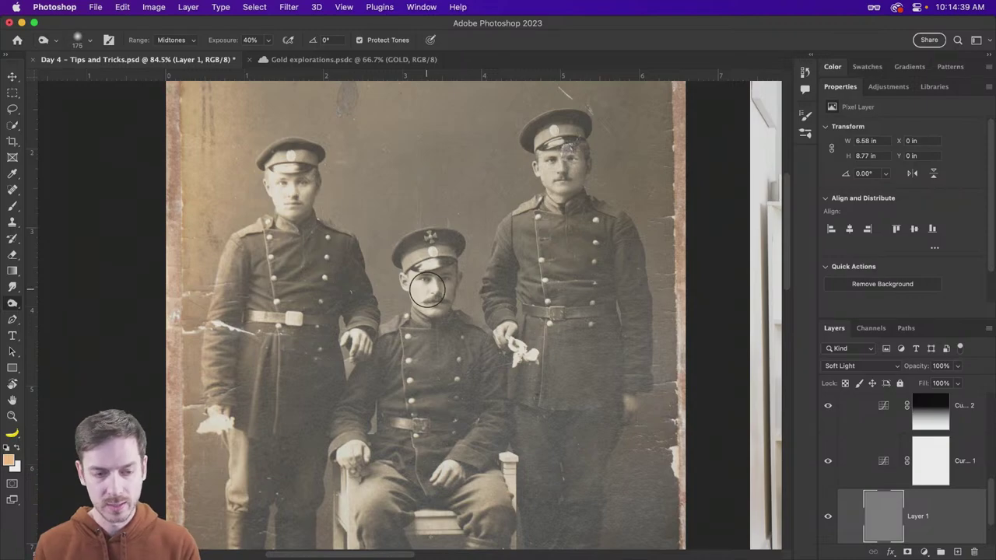
Dodge the seated man's face with the Highlights range, comparing with the layer hidden.
key(bracketright)
mouse_move(422, 299)
mouse_down()
mouse_move(414, 285)
mouse_move(420, 305)
mouse_up()
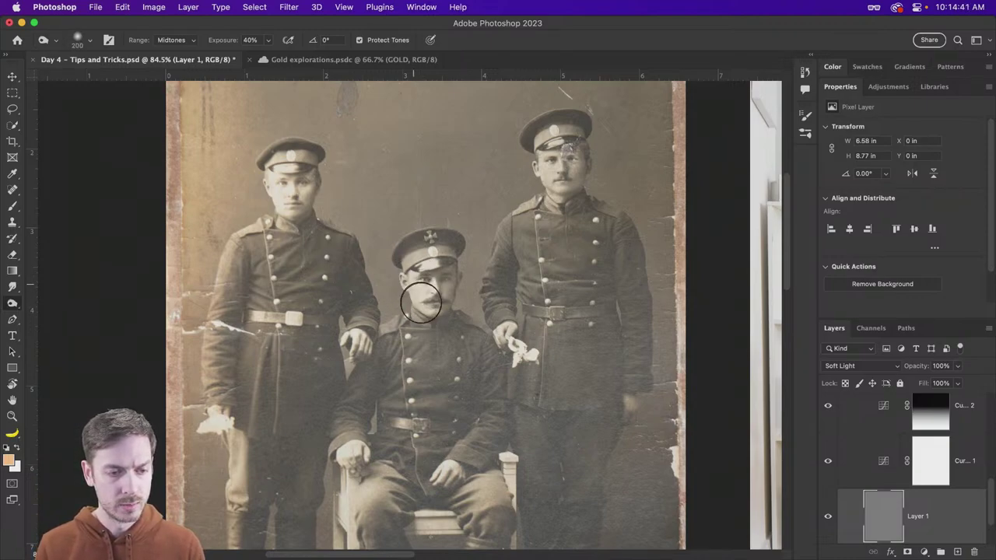
click(173, 40)
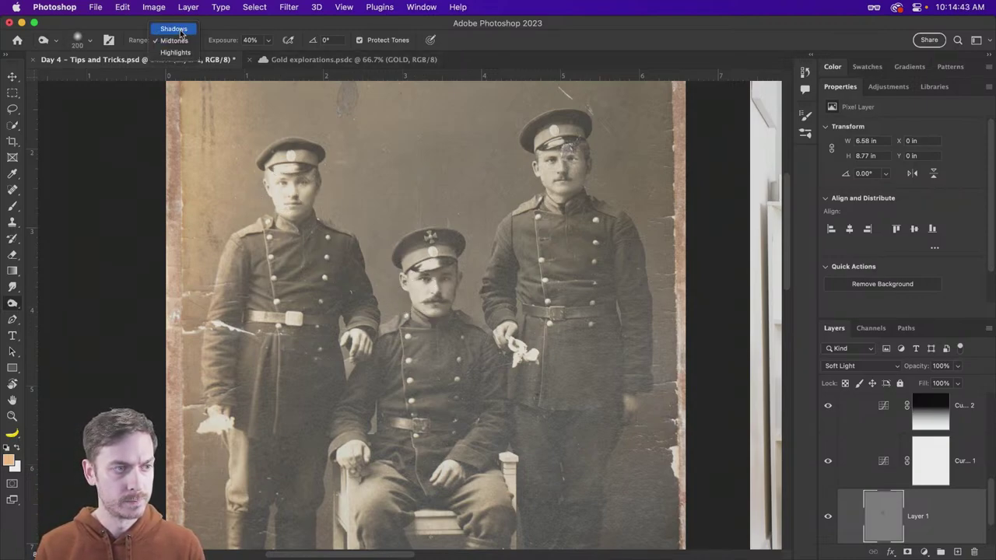
key(Return)
mouse_move(411, 278)
mouse_down()
mouse_move(426, 305)
mouse_move(418, 278)
mouse_up()
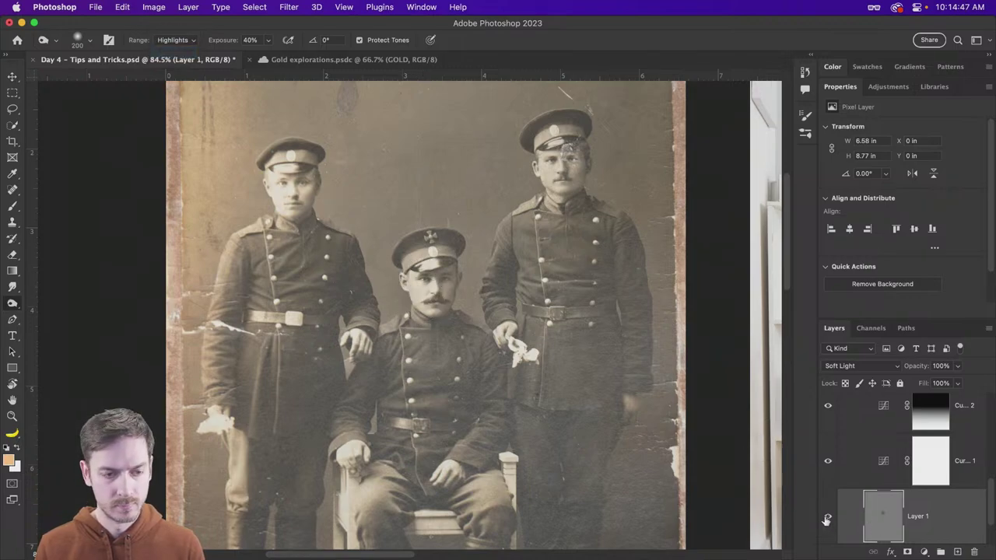
click(827, 518)
click(828, 517)
click(828, 518)
click(828, 518)
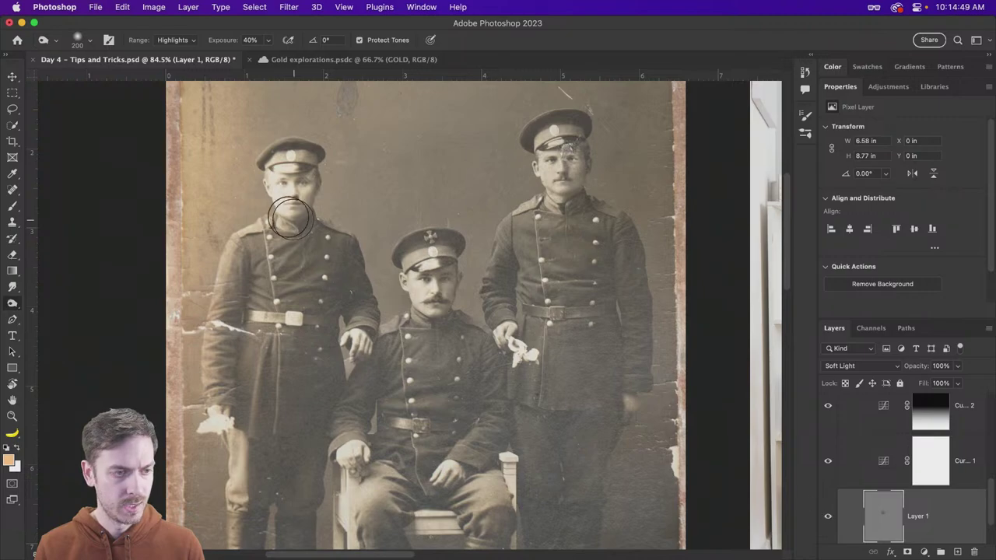
Dodge the left, right and seated soldiers' faces in Midtones range, undoing one stray stroke.
mouse_move(272, 178)
mouse_down()
mouse_move(273, 196)
mouse_move(285, 167)
mouse_move(282, 204)
mouse_move(283, 189)
mouse_move(273, 200)
mouse_up()
click(172, 40)
click(173, 27)
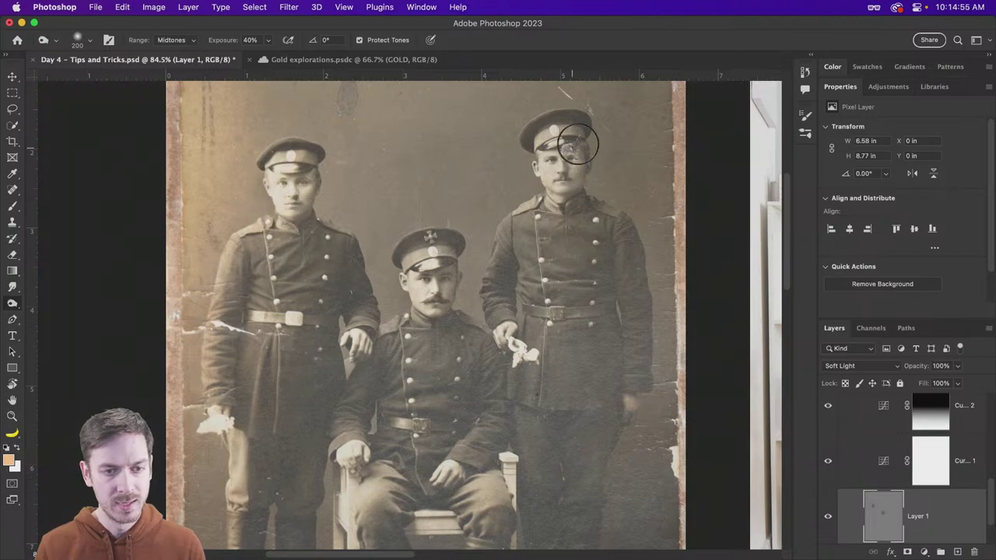
drag(548, 161, 550, 173)
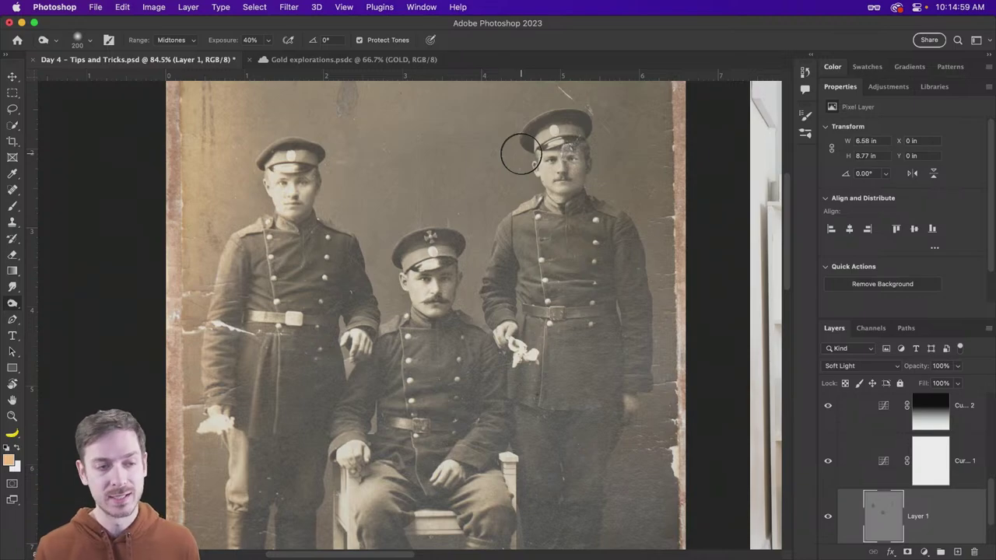
mouse_move(423, 283)
mouse_down()
mouse_move(422, 308)
mouse_move(417, 280)
mouse_up()
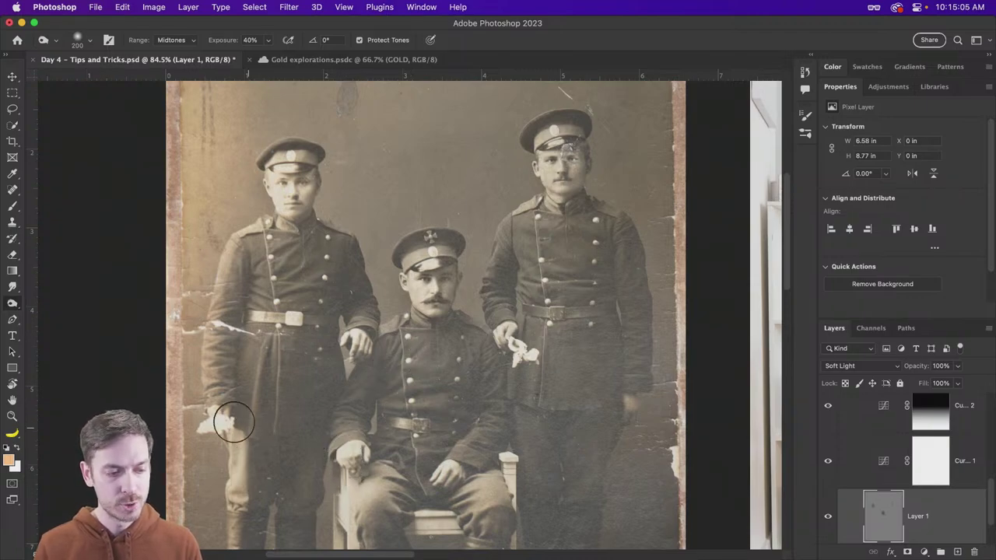
drag(413, 265, 426, 270)
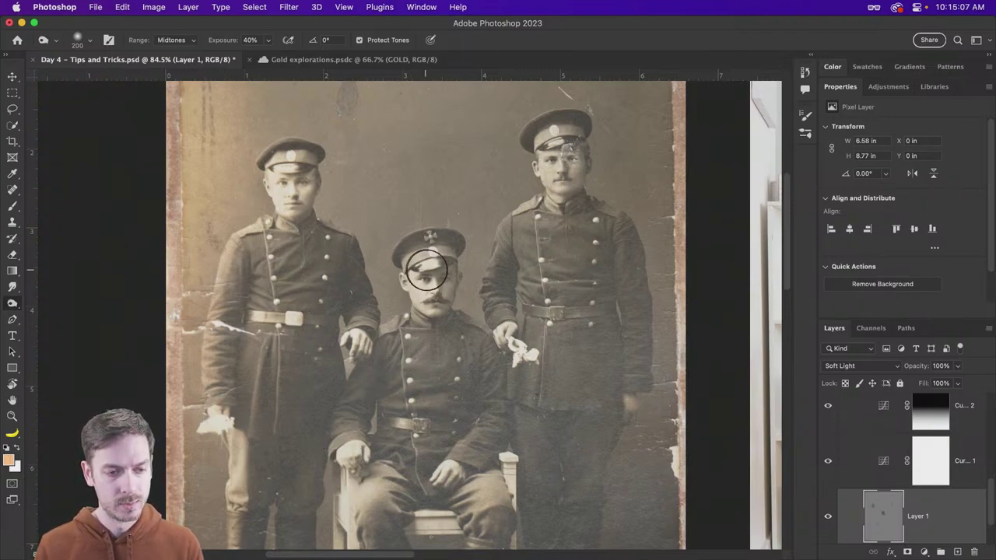
key(super+z)
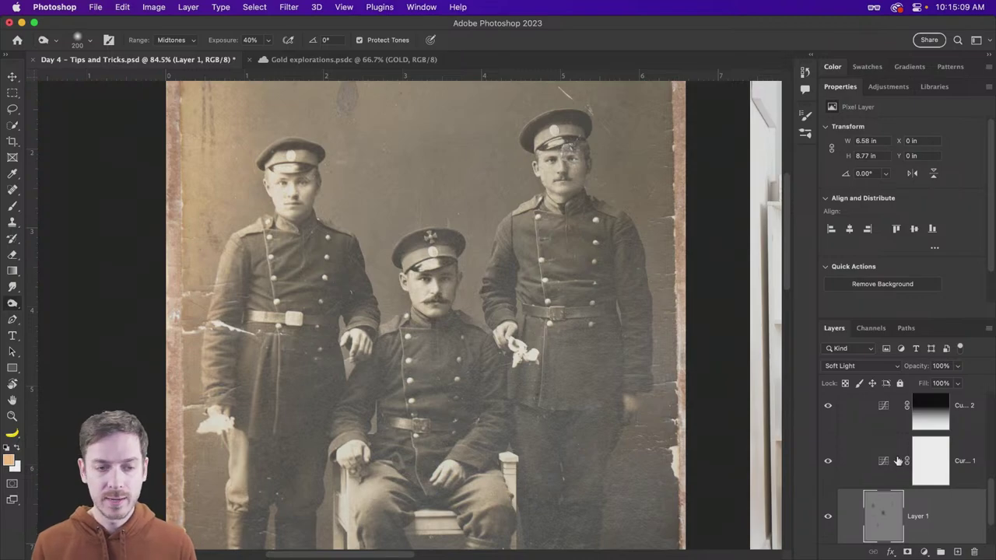
scroll(899, 461, up, 1)
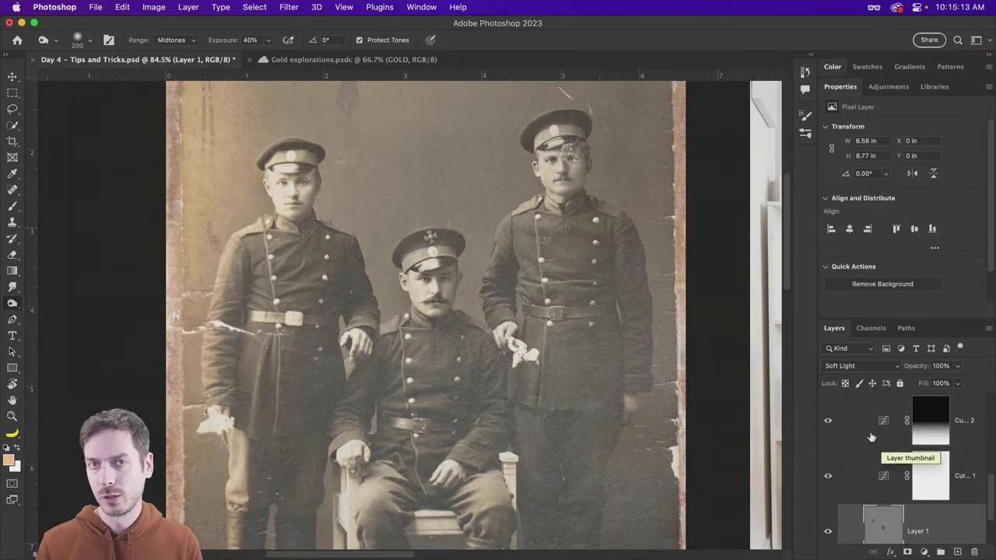
Select Curves 2 down through Layer 0 and convert them into one smart object.
click(870, 433)
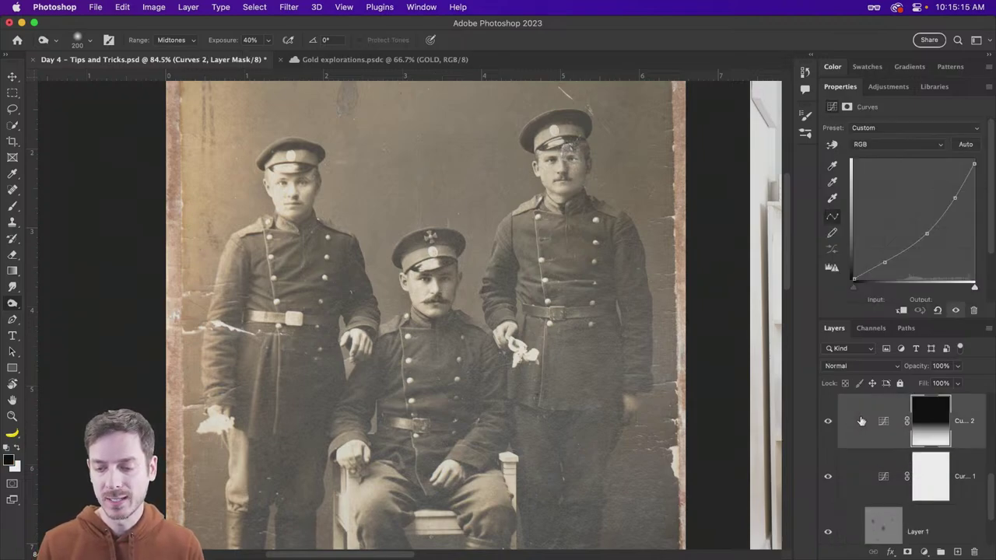
scroll(934, 482, down, 4)
shift+click(942, 508)
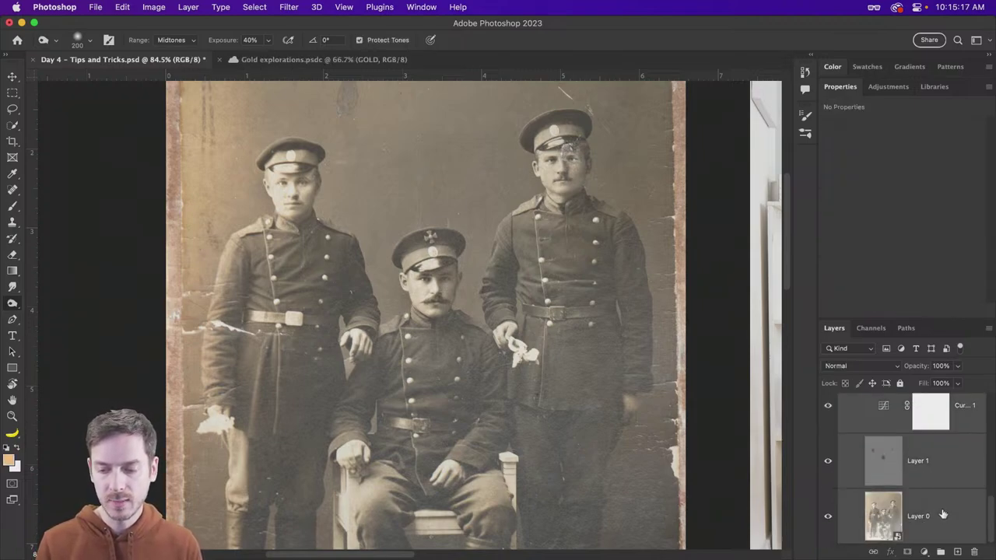
right_click(942, 507)
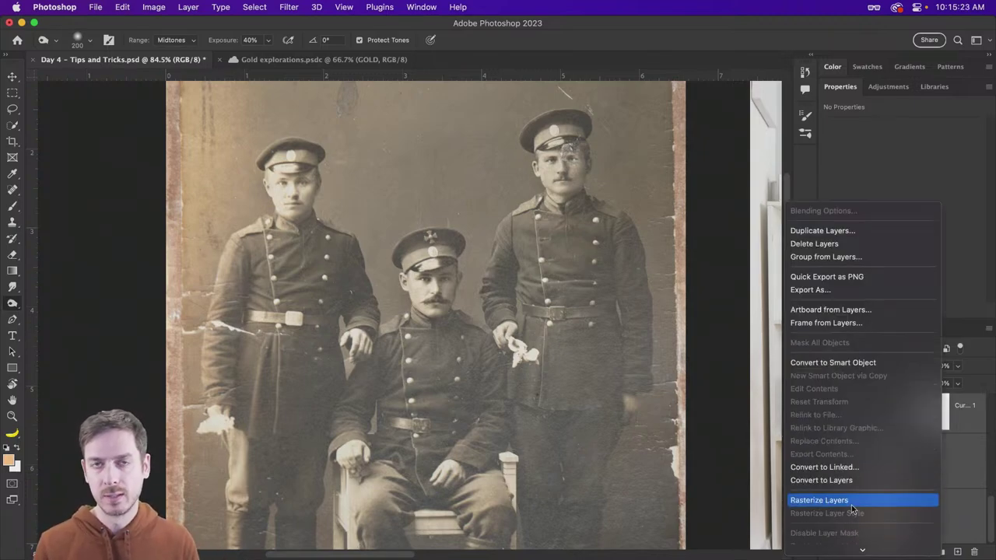
click(854, 369)
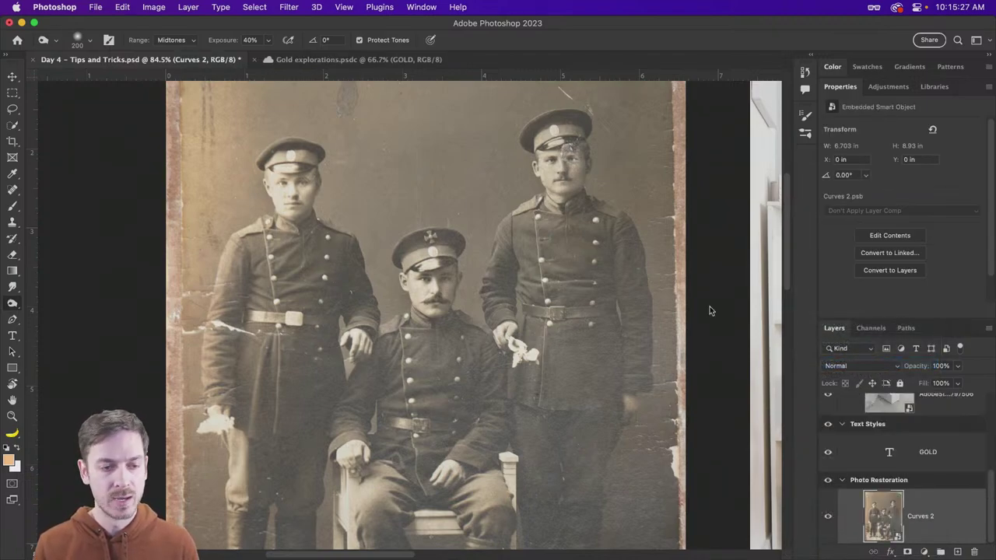
click(287, 7)
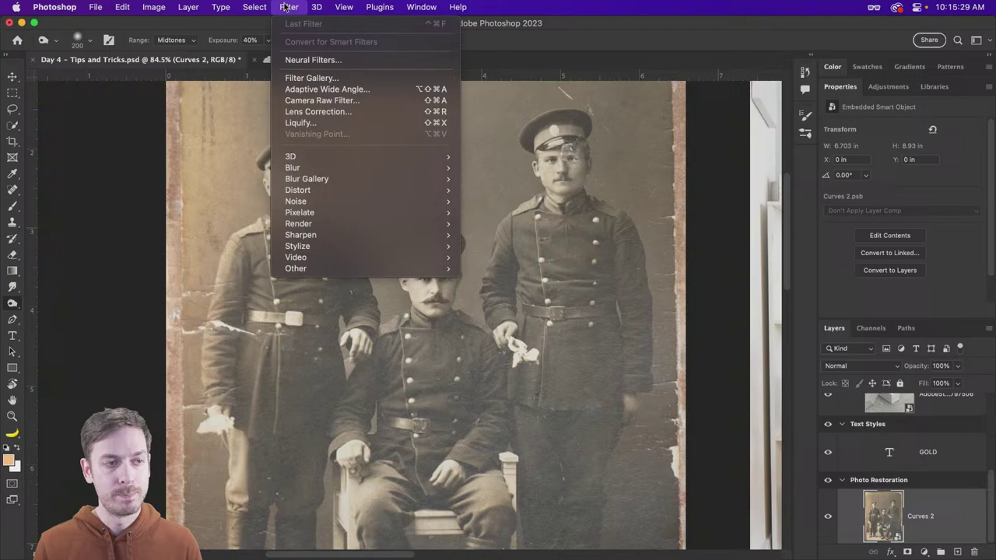
Enable Photo Restoration in Neural Filters with Photo enhancement 20 and Enhance face 30.
click(314, 58)
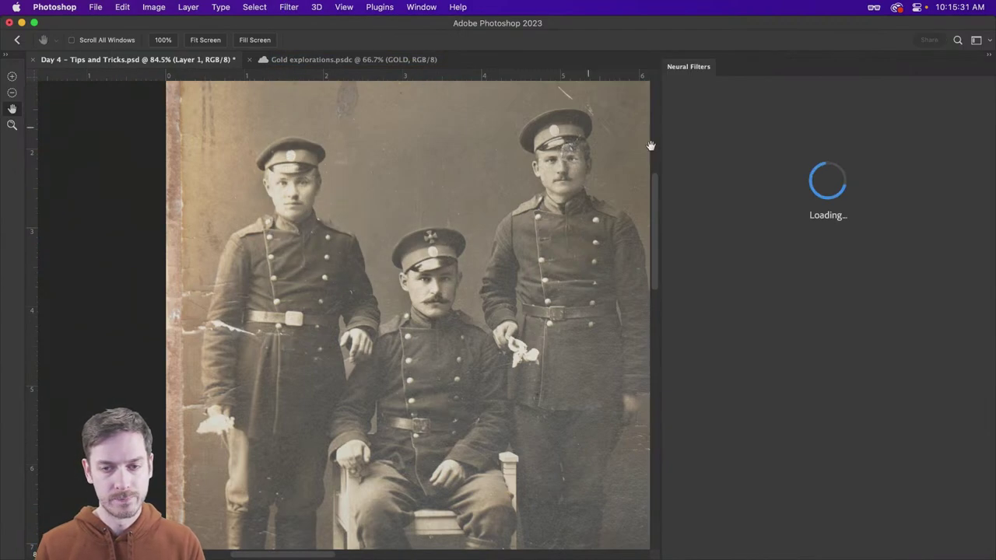
click(766, 497)
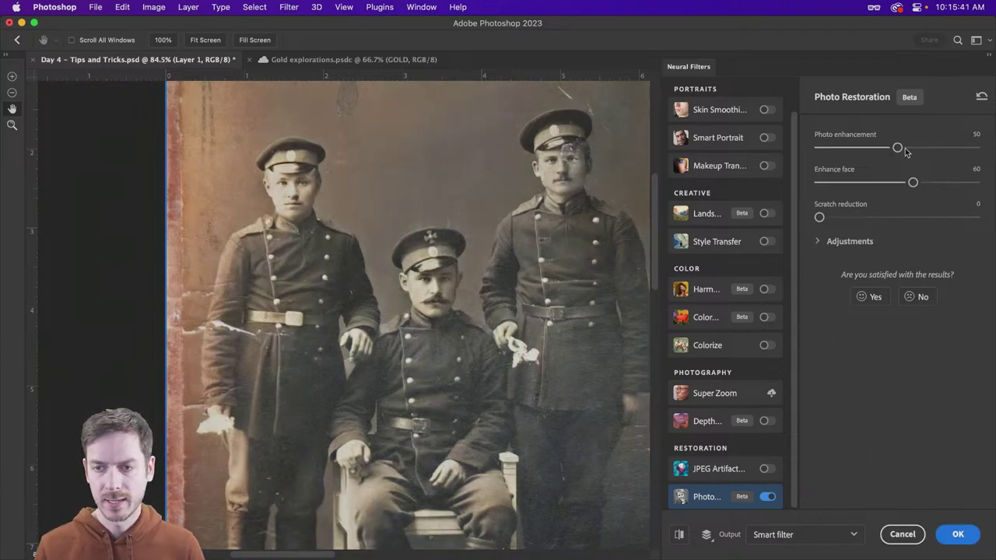
drag(905, 151, 850, 149)
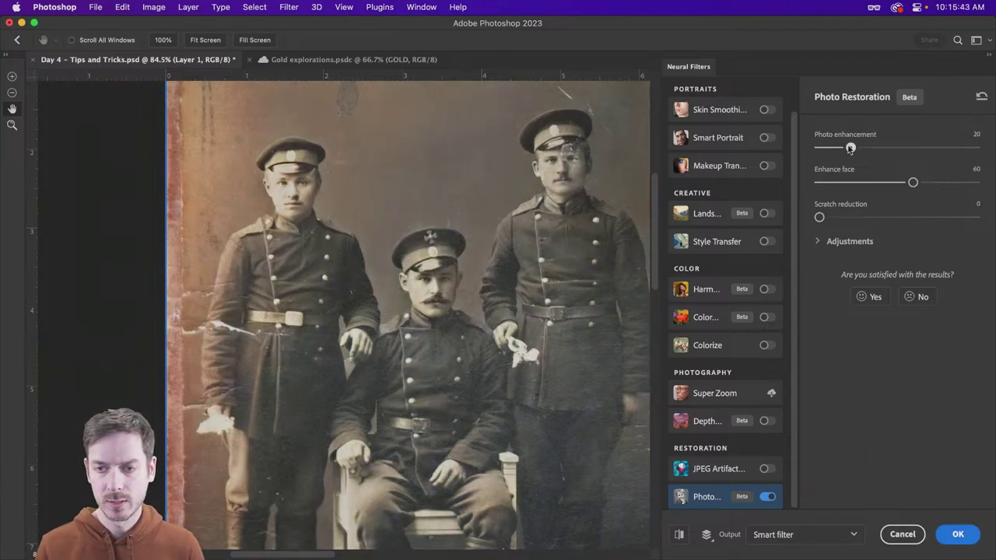
drag(913, 182, 866, 185)
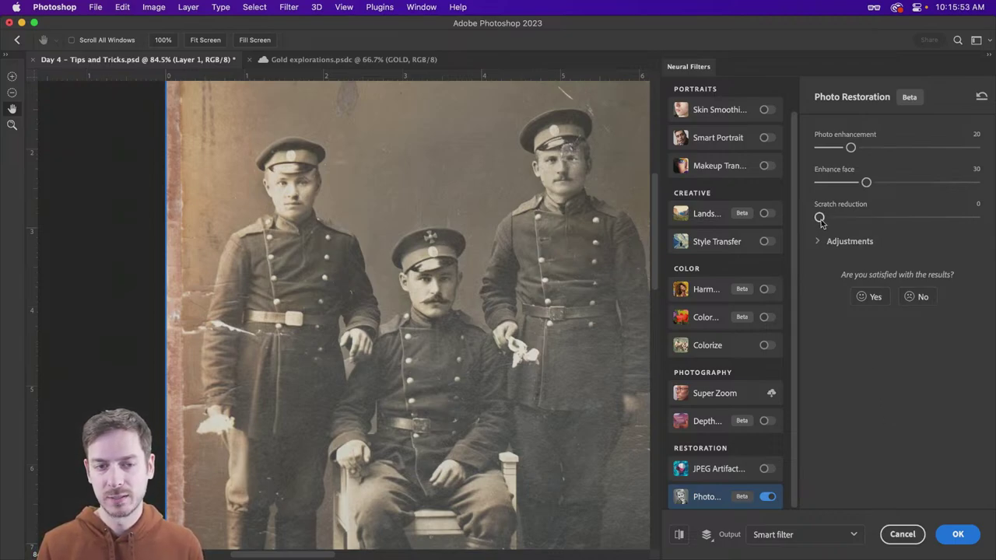
Try Scratch reduction at 100, 20 and 18, then set it to 10.
drag(820, 217, 975, 217)
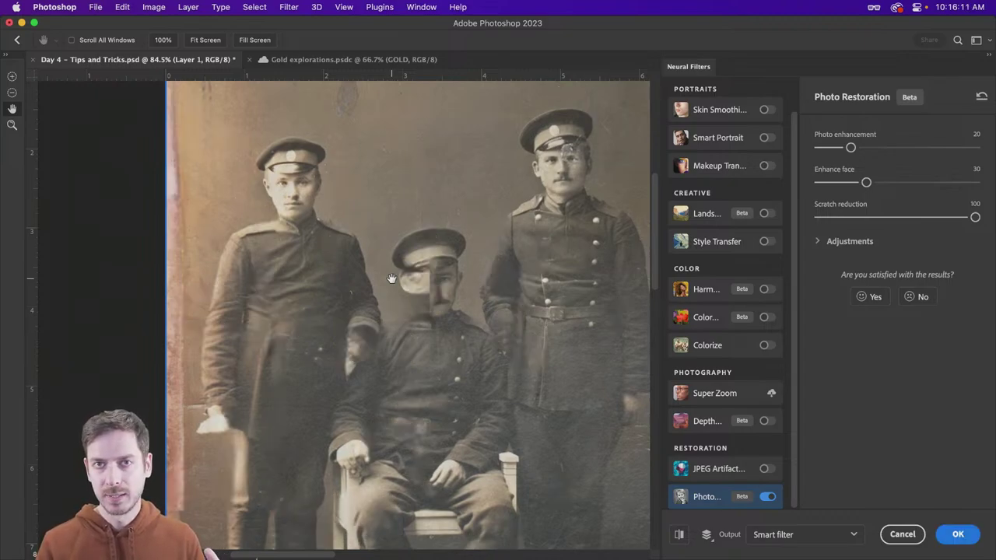
click(851, 217)
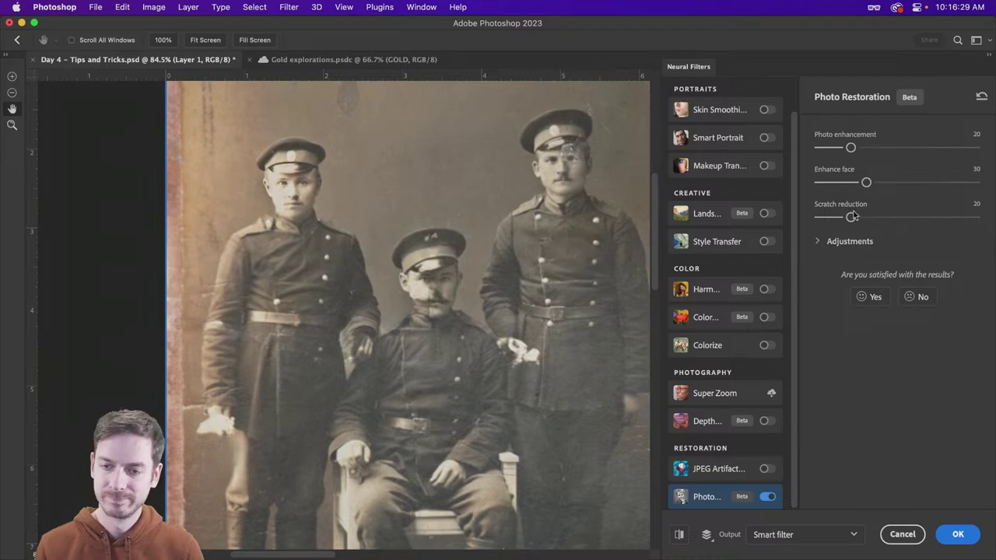
drag(851, 217, 835, 217)
click(847, 241)
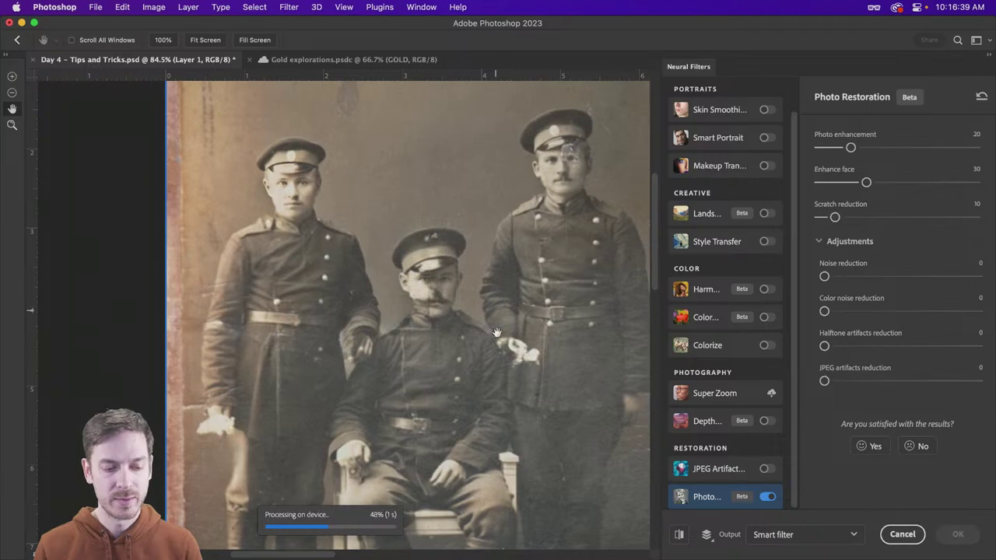
click(679, 534)
Zero Scratch reduction, test Noise reduction at 47 then reset to 0, and apply as smart filter.
click(679, 535)
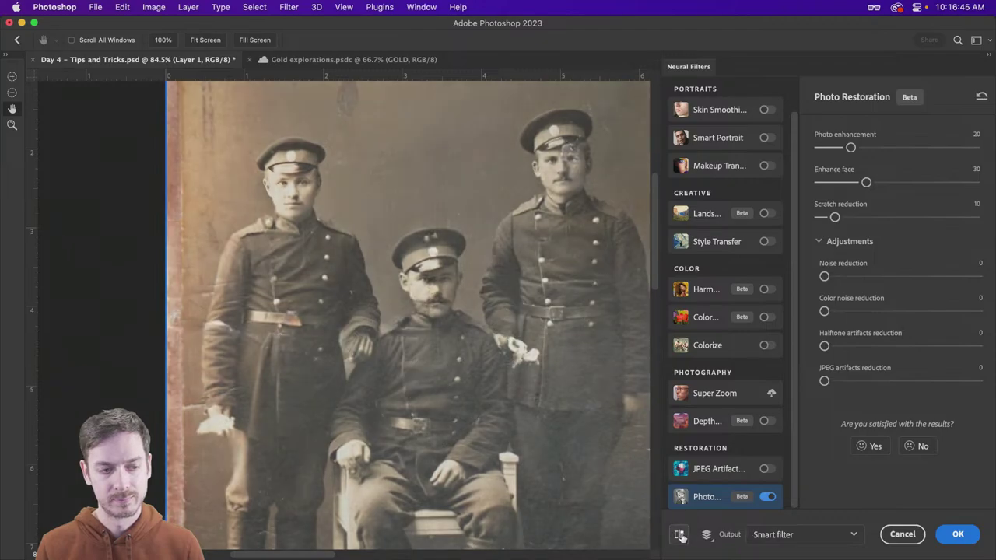
click(679, 535)
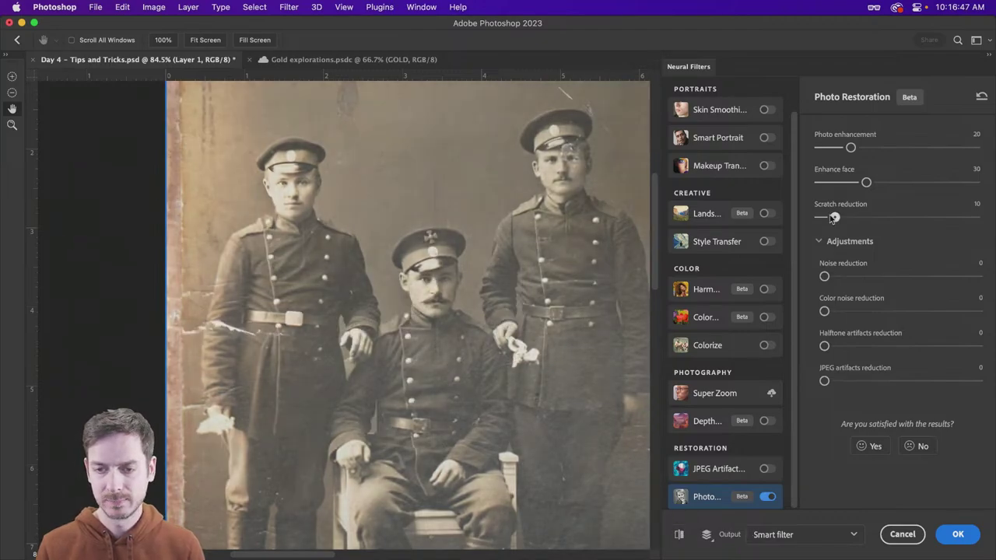
drag(835, 218, 817, 218)
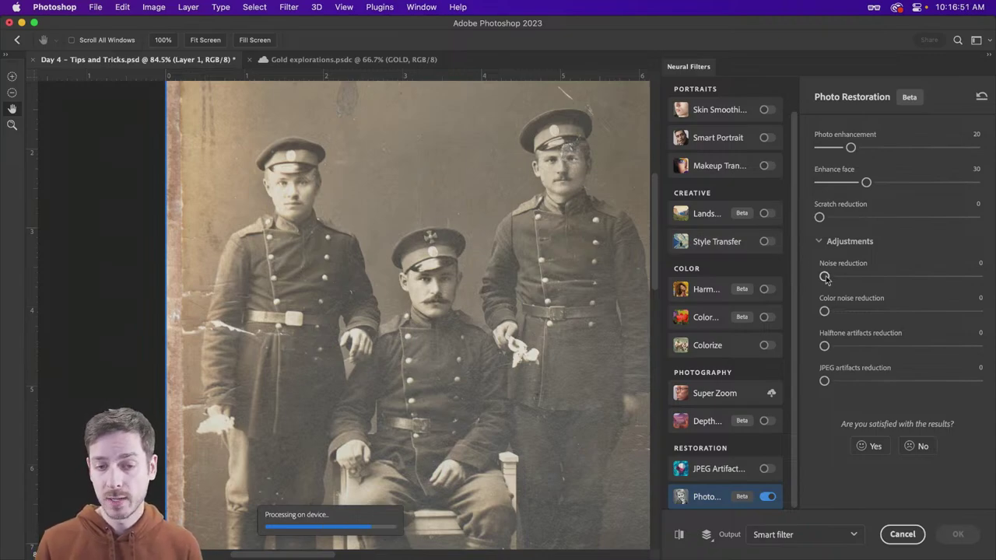
drag(826, 278, 897, 277)
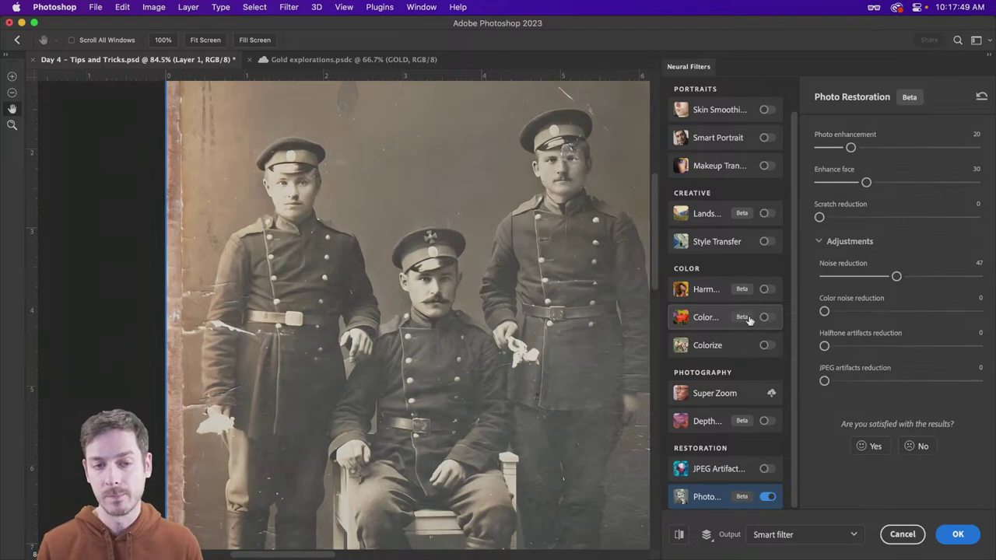
mouse_move(749, 320)
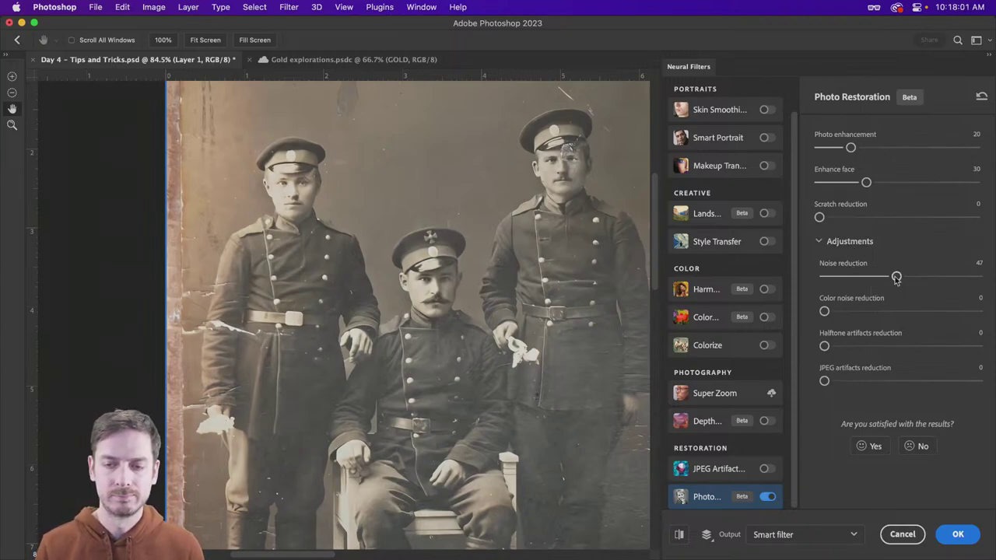
drag(896, 277, 801, 277)
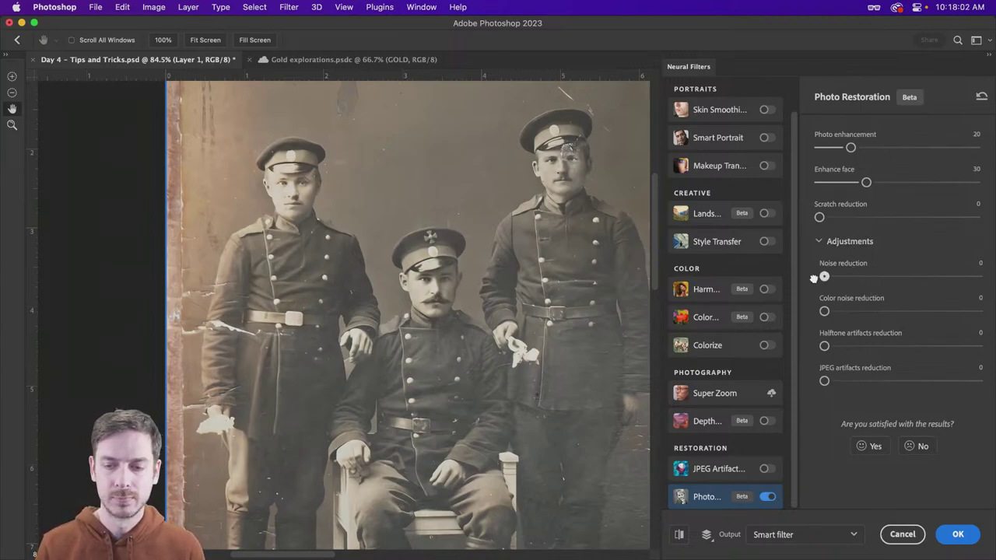
click(955, 534)
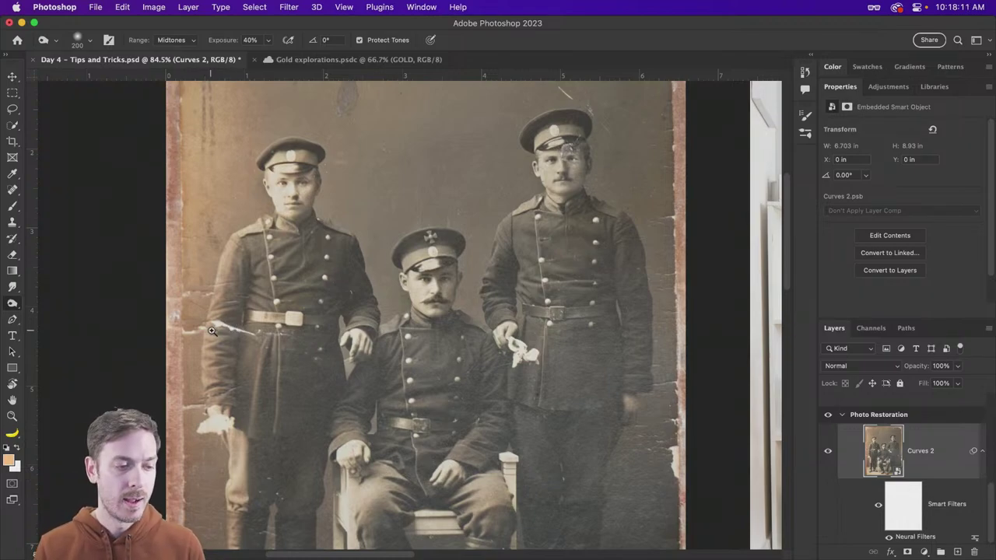
Zoom in on the coat, add a new empty Layer 1, and choose the Spot Healing Brush.
drag(218, 333, 266, 327)
key(super+shift+n)
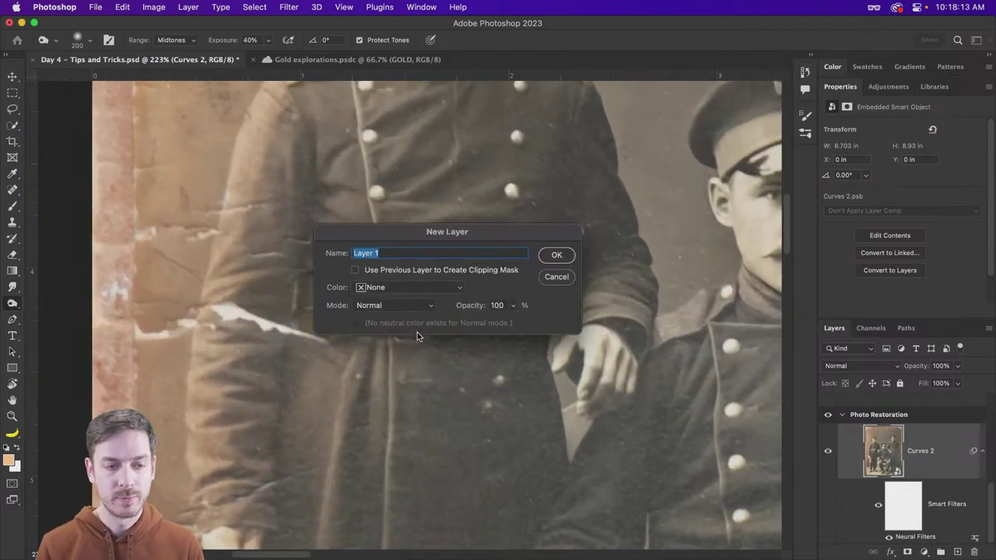
key(Return)
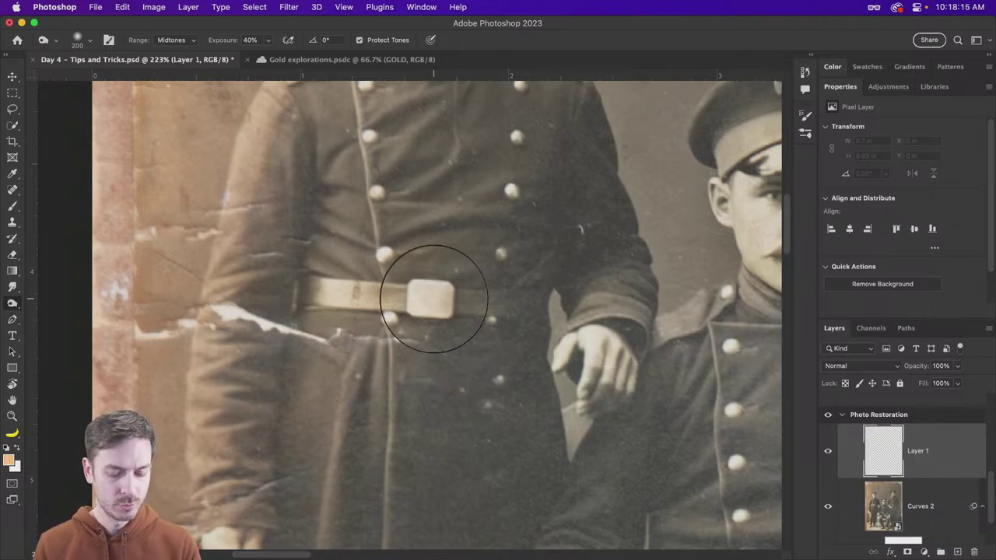
drag(12, 189, 63, 191)
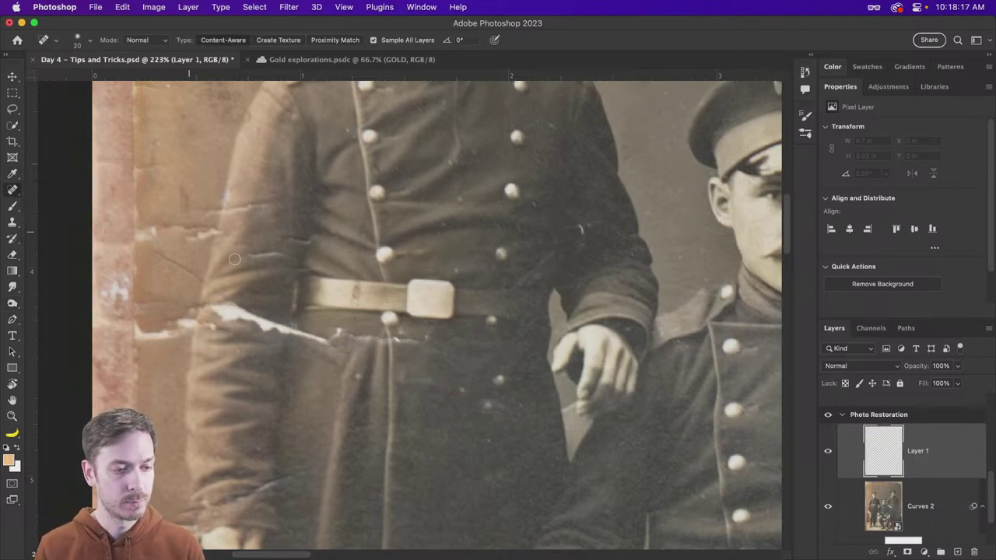
Spot-heal the dark streak under the belt, the torn patch and small coat blemishes.
mouse_move(421, 340)
mouse_down()
mouse_move(335, 330)
mouse_move(325, 344)
mouse_move(292, 333)
mouse_up()
key(bracketright)
key(bracketright)
key(bracketright)
key(bracketright)
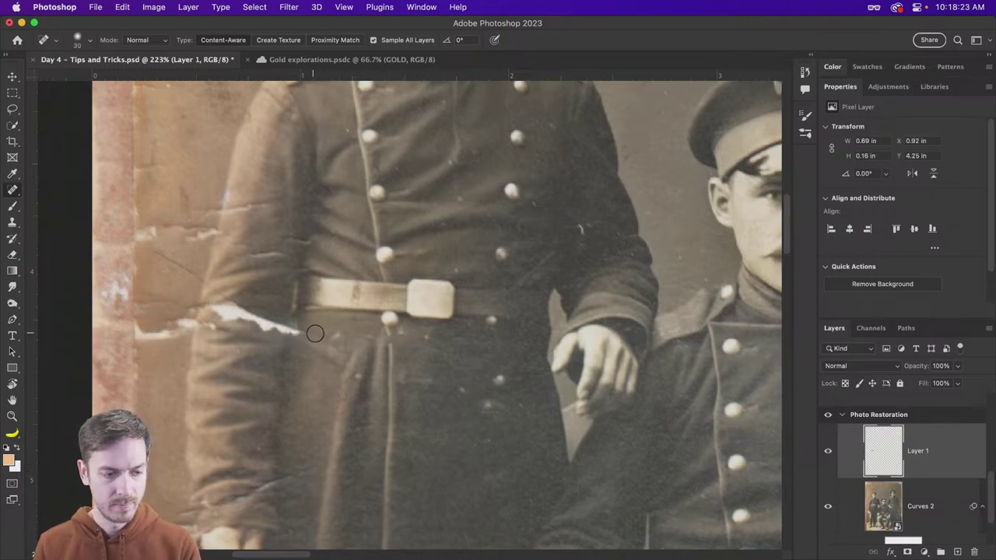
mouse_move(290, 334)
mouse_down()
mouse_move(204, 310)
mouse_move(227, 316)
mouse_up()
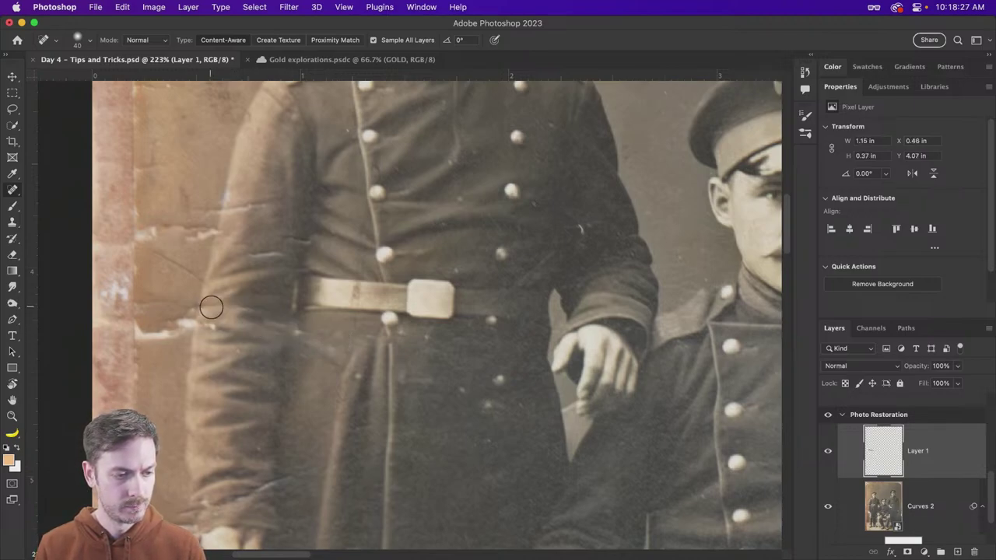
mouse_move(296, 334)
mouse_down()
mouse_move(184, 324)
mouse_move(148, 330)
mouse_up()
drag(215, 327, 263, 325)
scroll(263, 325, down, 1)
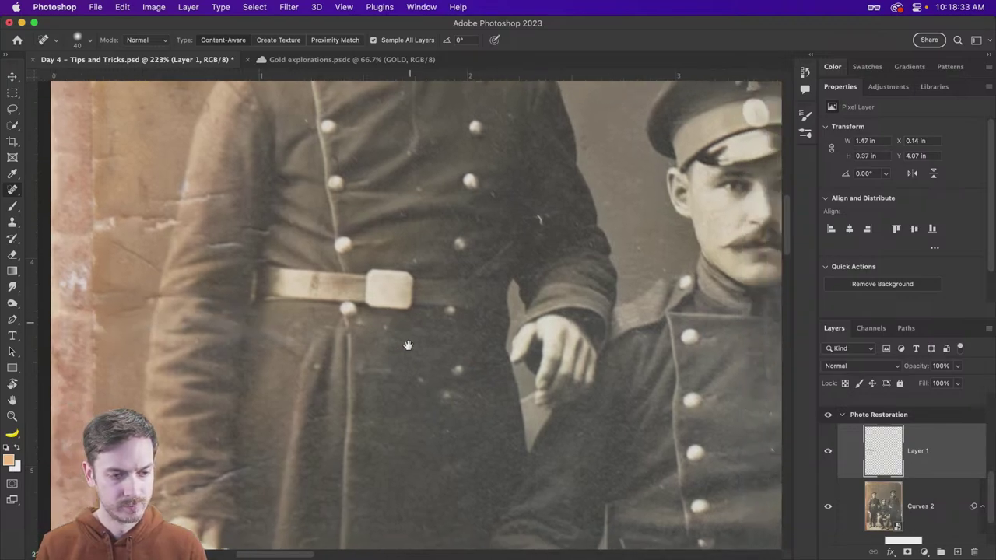
scroll(122, 244, up, 3)
drag(211, 283, 184, 287)
mouse_move(329, 87)
mouse_down()
mouse_move(321, 285)
mouse_move(369, 323)
mouse_up()
scroll(394, 285, down, 3)
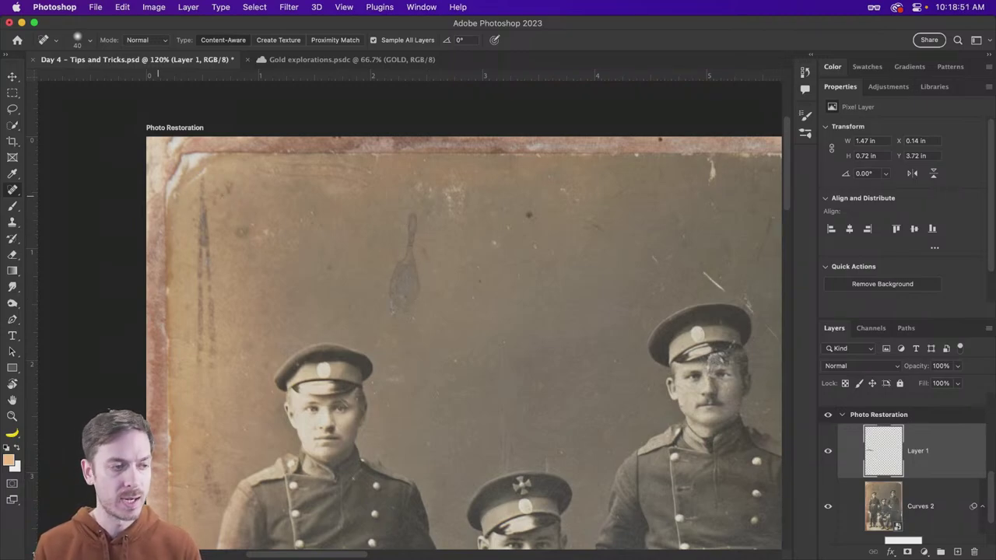
Lasso the teardrop stain and patch it with clean background from the right, then deselect.
key(l)
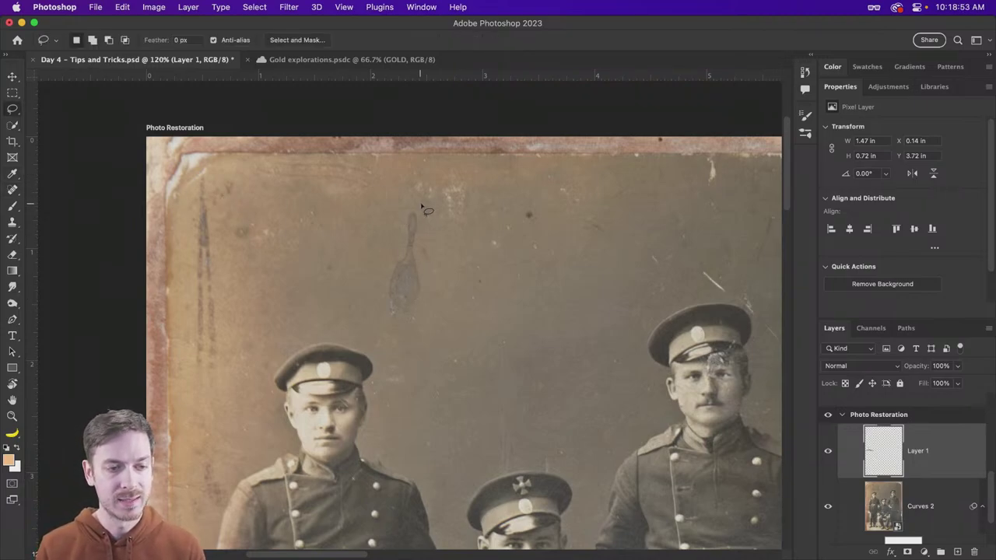
mouse_move(400, 208)
mouse_down()
mouse_move(376, 291)
mouse_move(387, 325)
mouse_move(406, 330)
mouse_move(436, 298)
mouse_move(421, 204)
mouse_up()
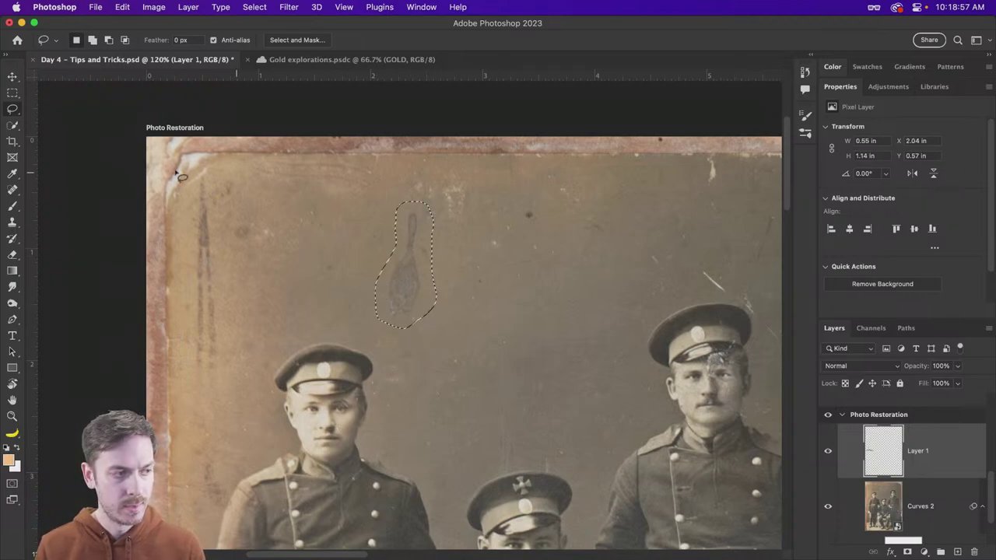
right_click(12, 190)
click(73, 216)
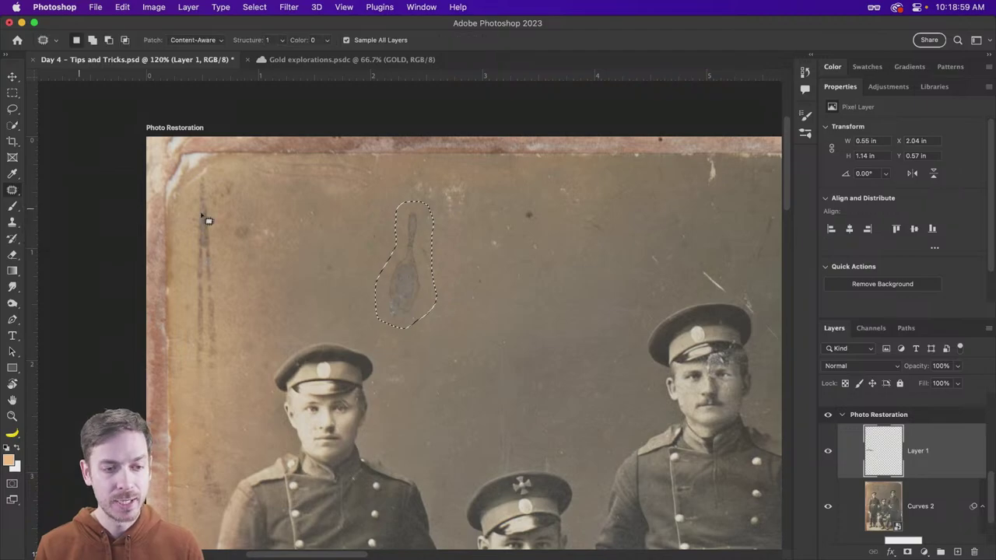
mouse_move(418, 280)
mouse_down()
mouse_move(558, 282)
mouse_move(540, 271)
mouse_up()
key(super+d)
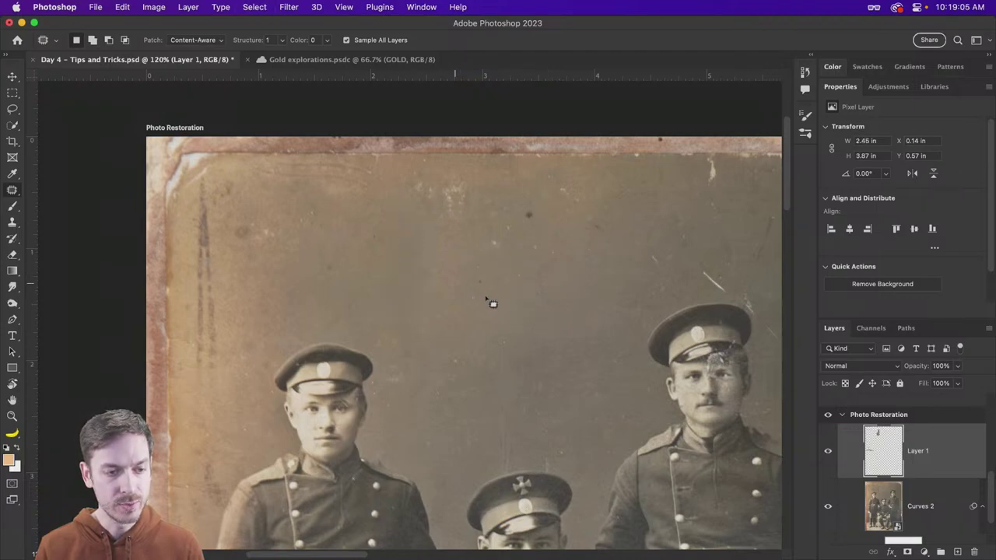
scroll(545, 265, right, 10)
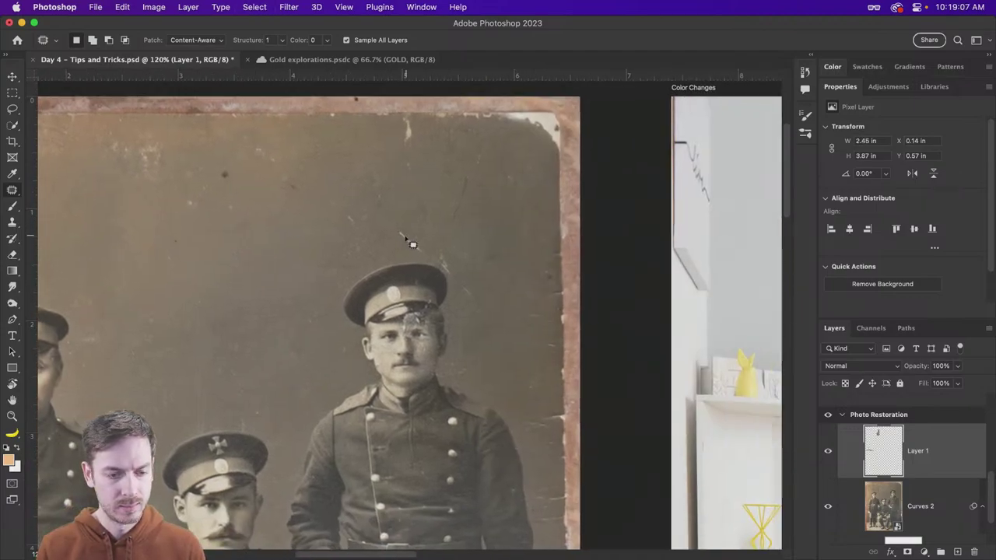
Spot-heal two small marks on the photo, then scroll toward the living-room image.
right_click(12, 190)
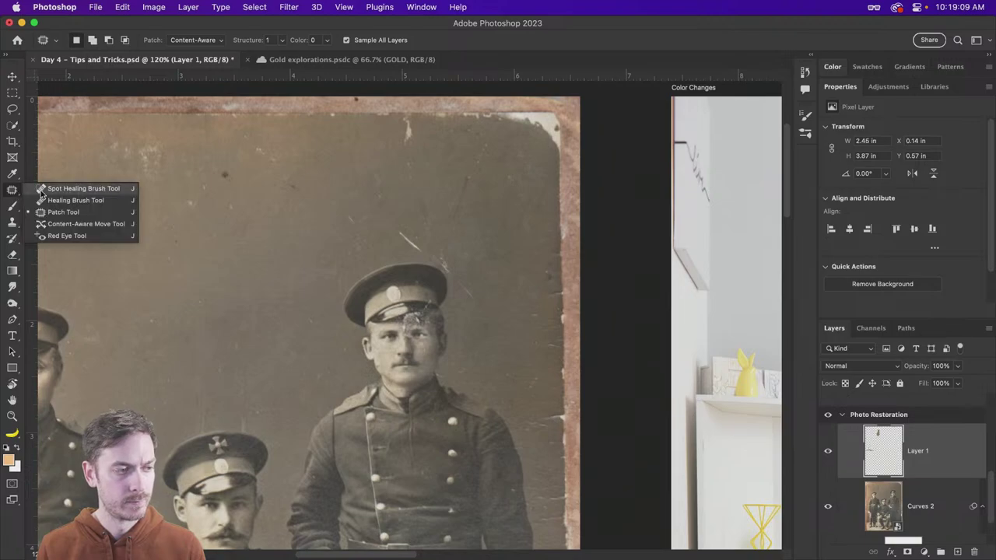
click(51, 189)
drag(395, 230, 420, 251)
scroll(467, 249, down, 5)
drag(550, 204, 535, 210)
scroll(506, 296, down, 5)
scroll(506, 296, left, 5)
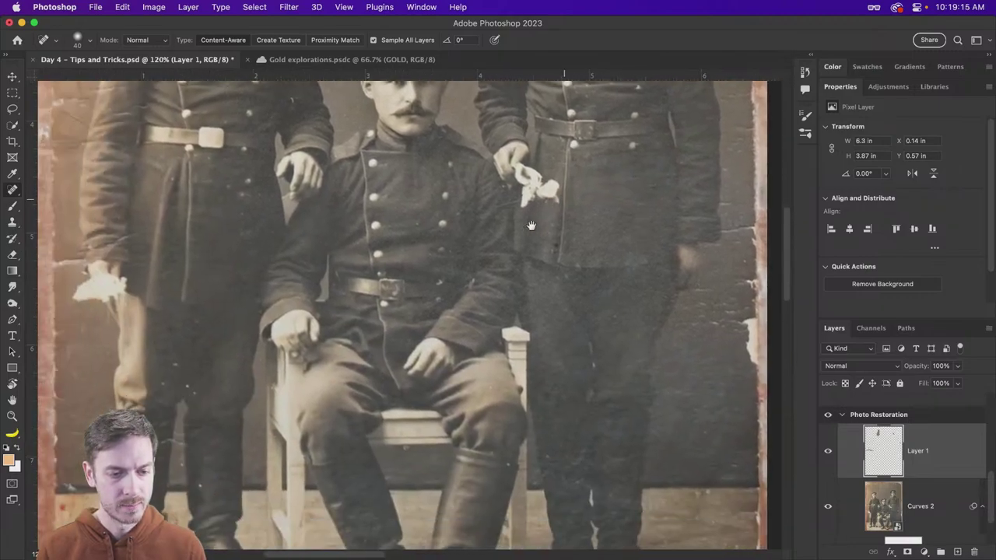
scroll(486, 375, down, 5)
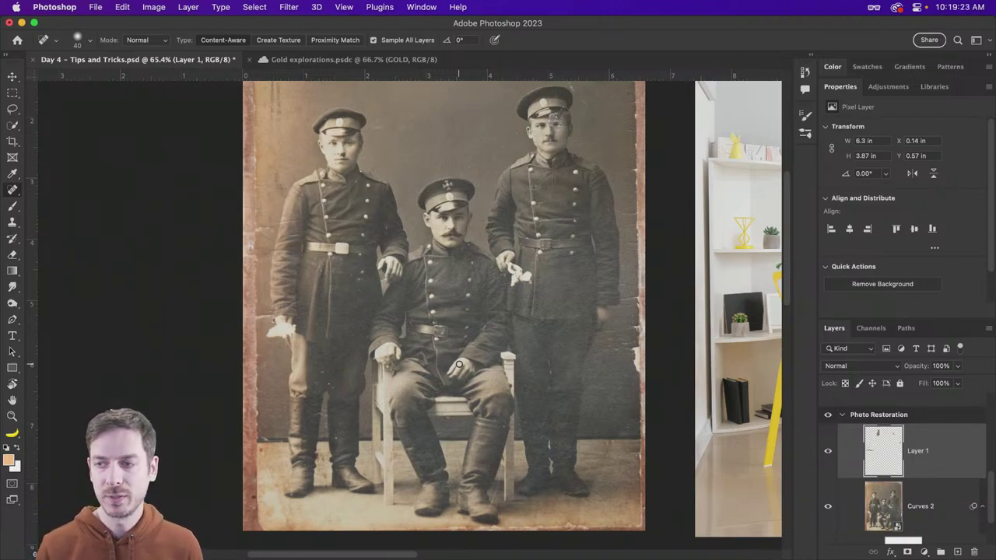
scroll(460, 364, right, 5)
scroll(492, 361, right, 10)
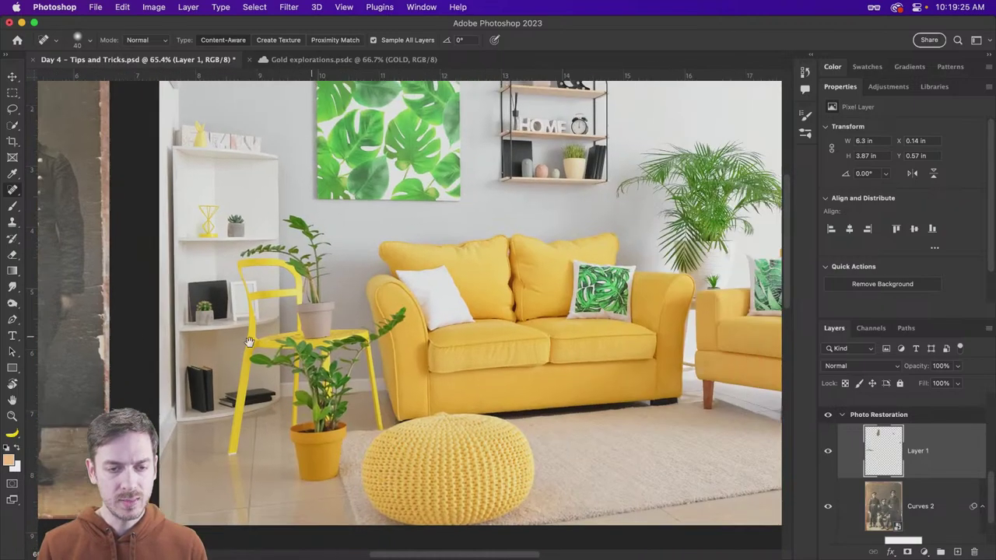
scroll(323, 328, down, 3)
drag(323, 328, 356, 310)
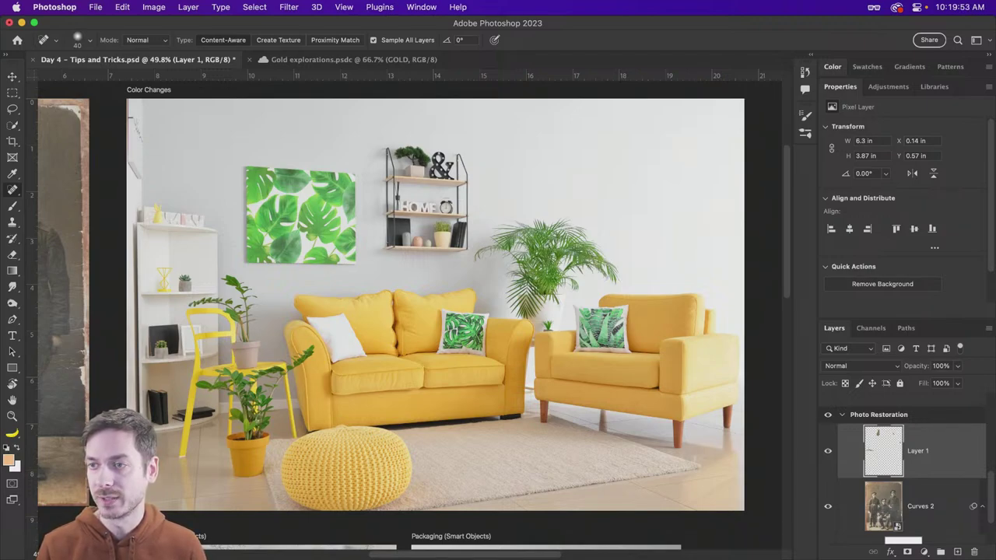
scroll(610, 238, left, 10)
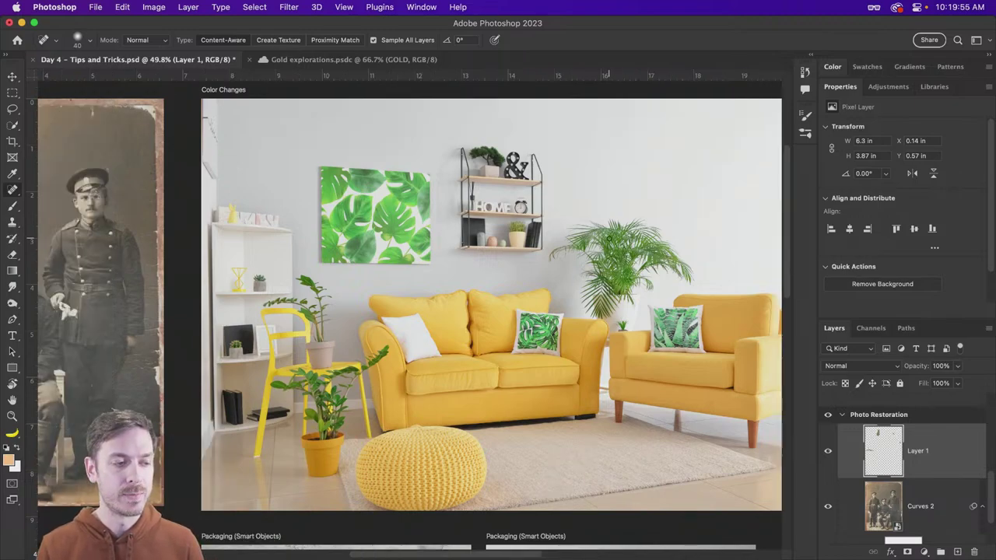
key(v)
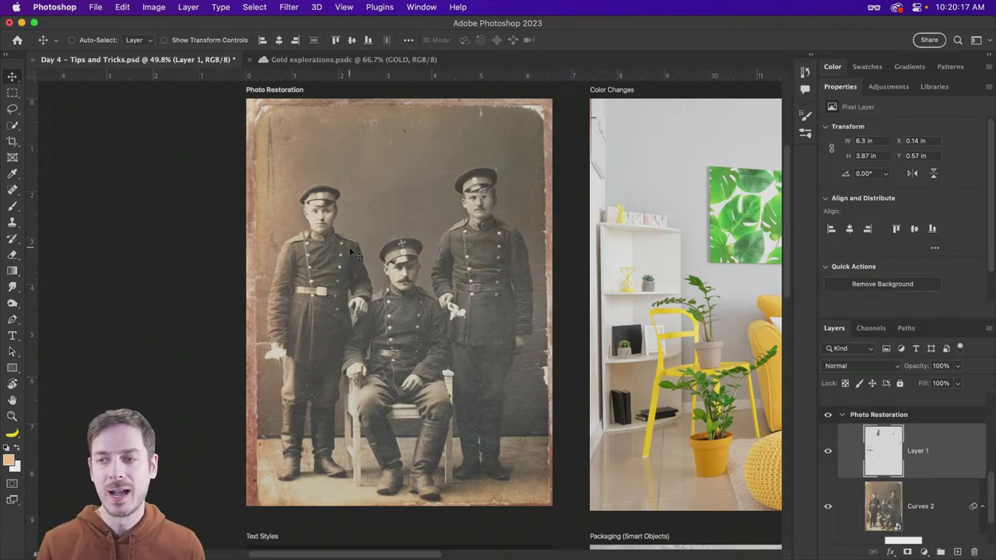
scroll(461, 237, right, 6)
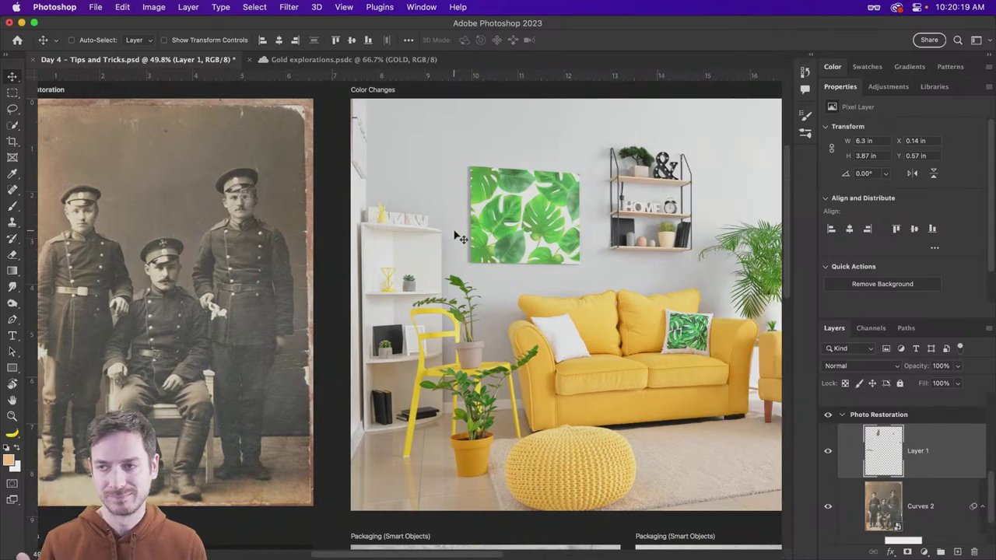
scroll(461, 237, right, 5)
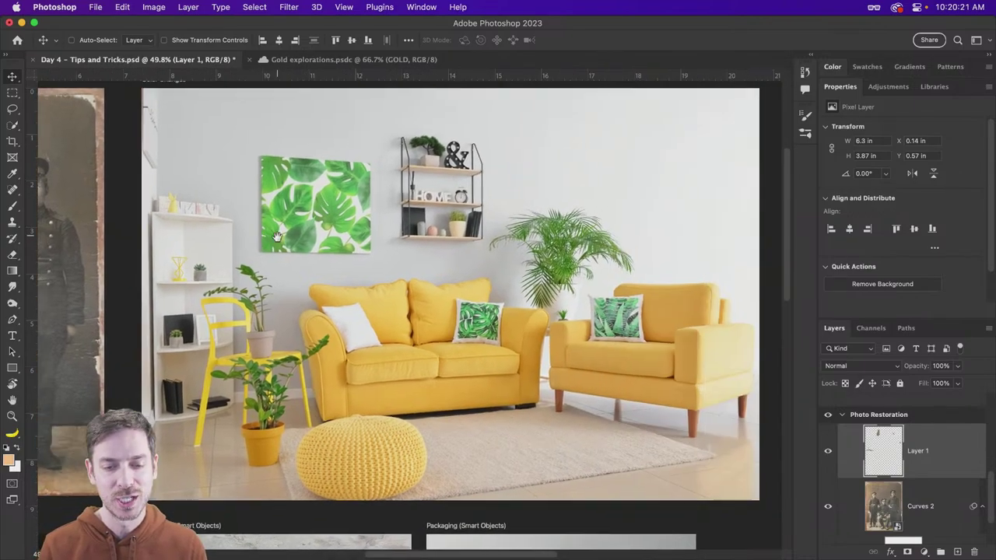
drag(415, 250, 416, 252)
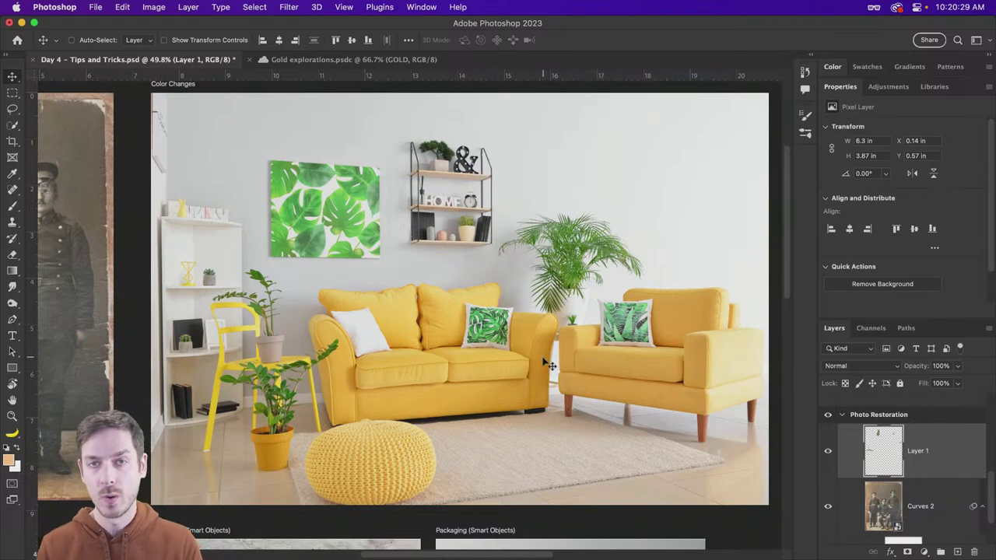
Select the room photo's layer, then use the Object Selection Tool to select the yellow two-seat sofa.
key(super)
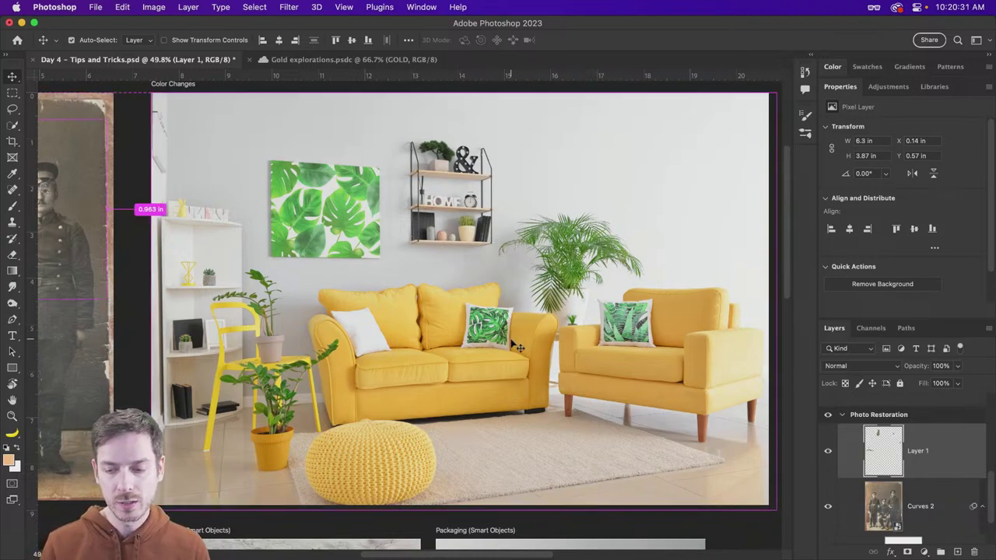
super+click(517, 348)
scroll(436, 214, down, 1)
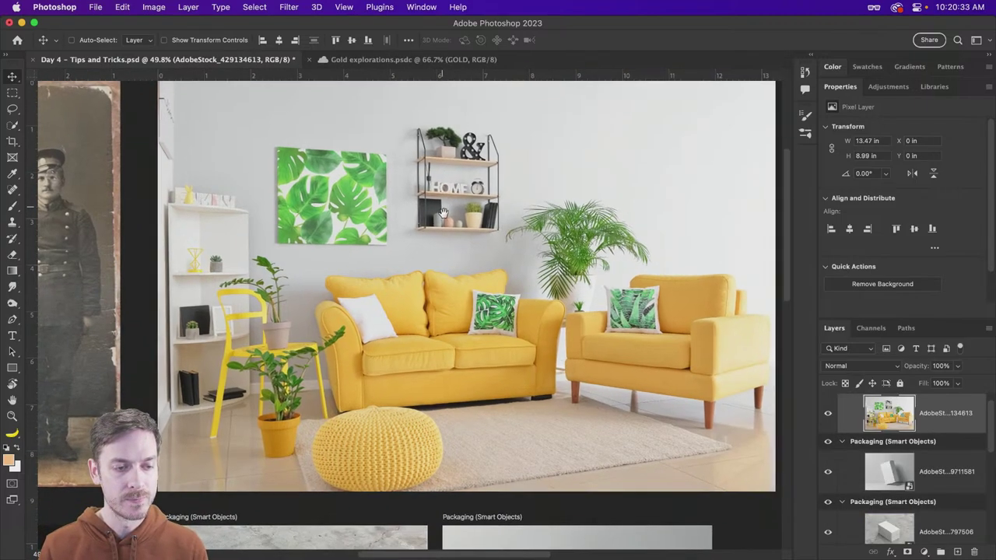
scroll(440, 212, up, 2)
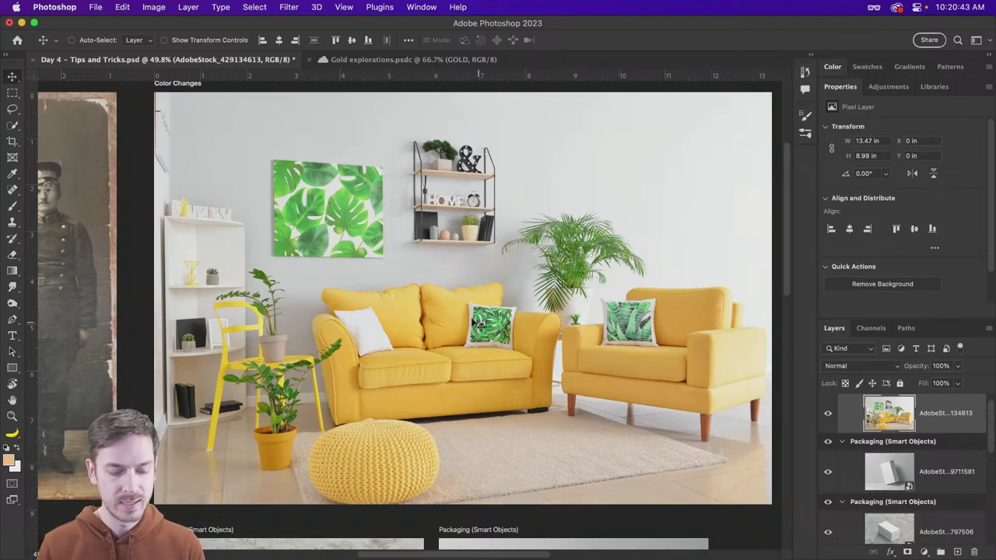
click(14, 128)
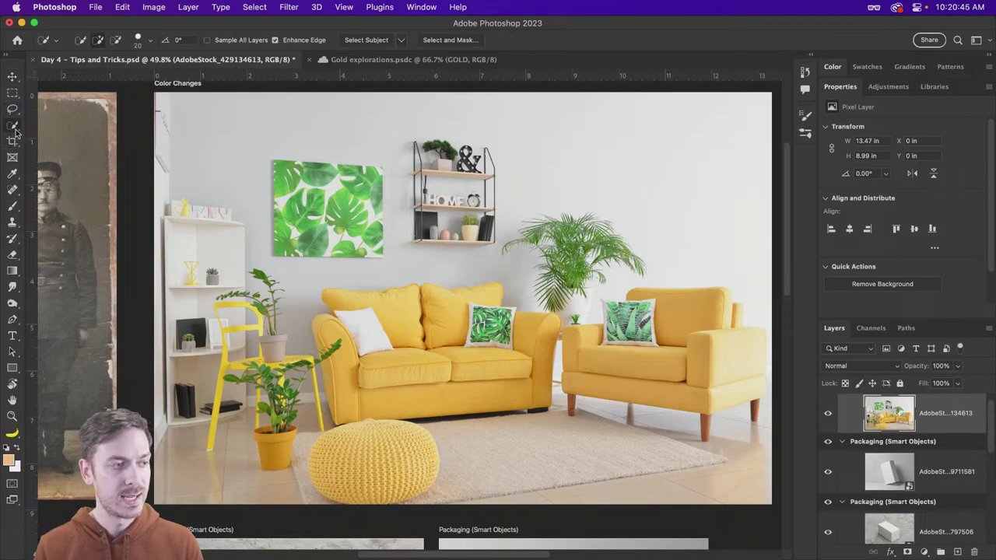
click(14, 129)
click(47, 123)
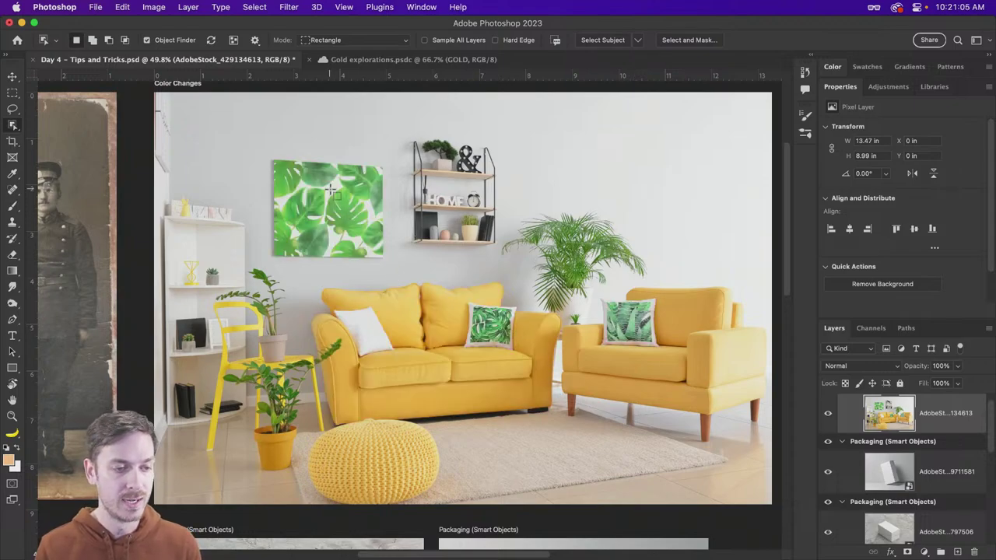
click(405, 327)
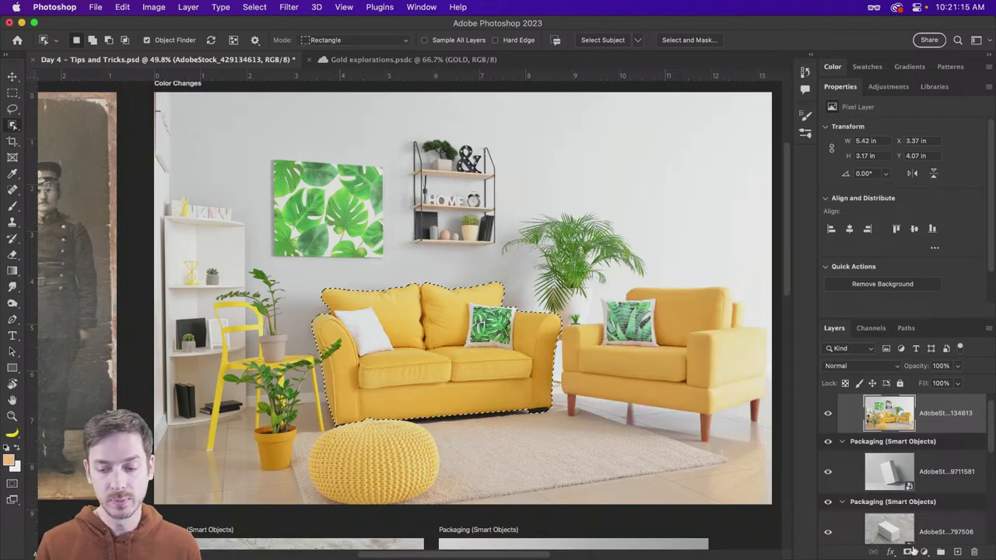
Add a new empty layer and set the brush foreground colour to a saturated blue.
click(957, 551)
key(b)
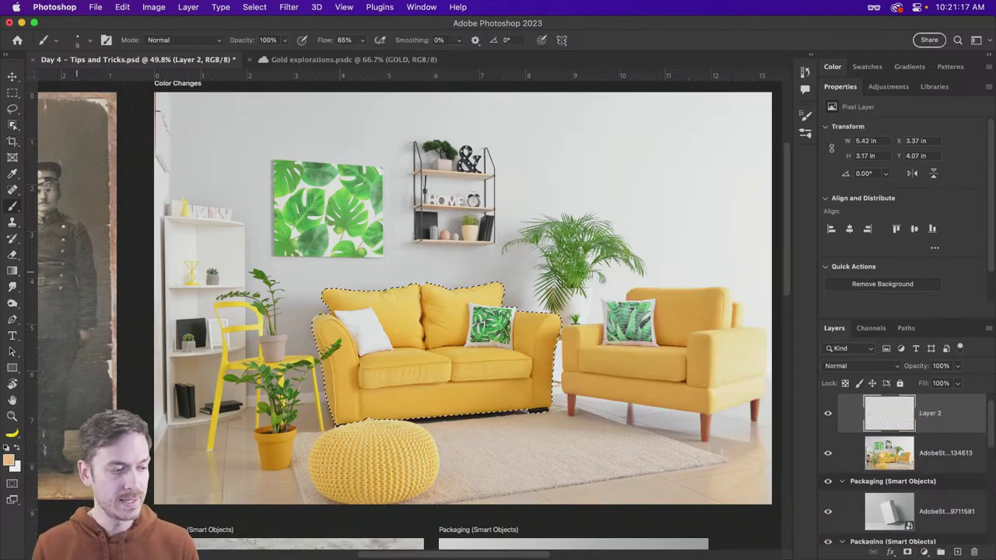
click(10, 461)
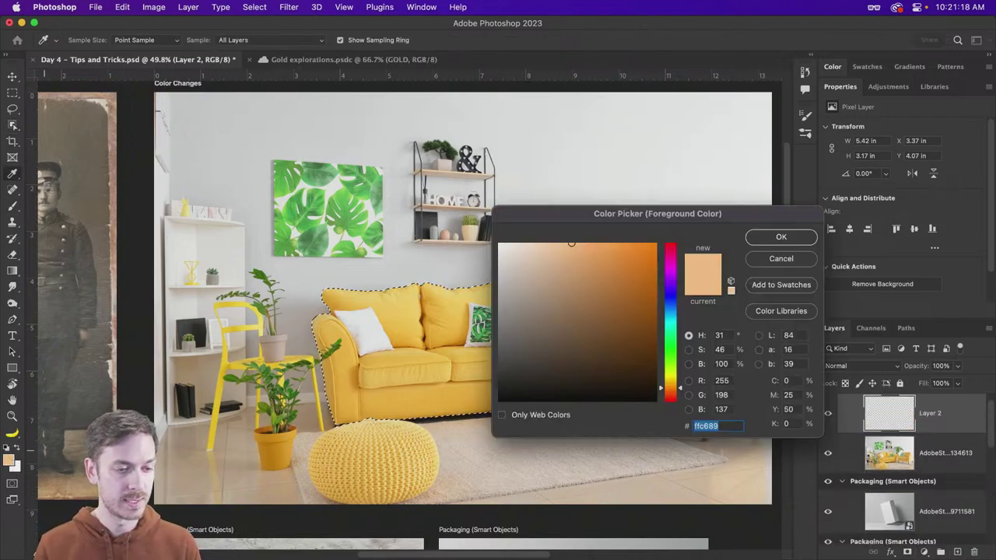
click(671, 307)
click(650, 253)
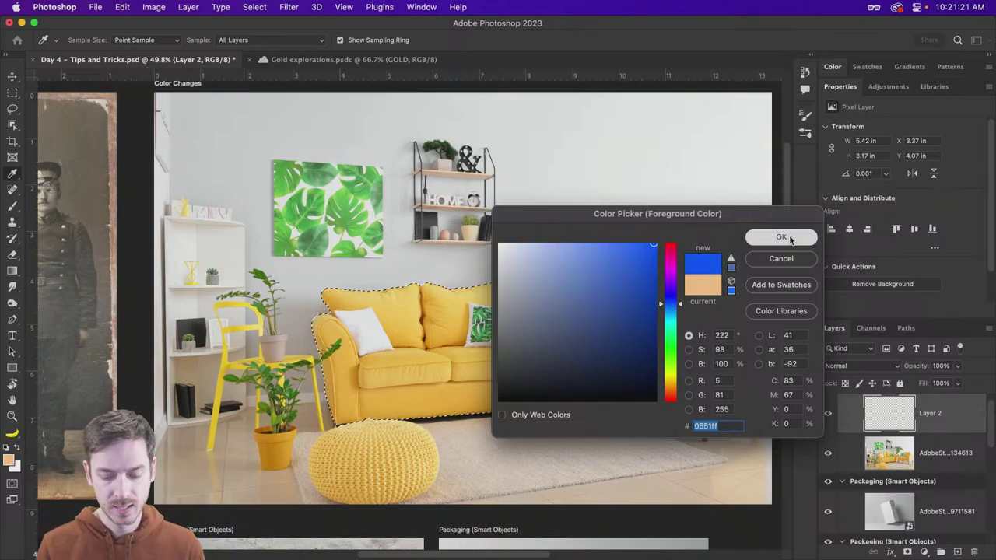
click(781, 237)
Paint over the selected sofa with a 300-size brush, then clear the selection.
key(bracketright)
key(bracketright)
key(bracketright)
key(bracketright)
key(bracketright)
key(bracketright)
key(bracketright)
key(bracketright)
key(bracketright)
key(bracketright)
key(bracketright)
key(bracketright)
key(bracketright)
key(bracketright)
key(bracketright)
key(bracketright)
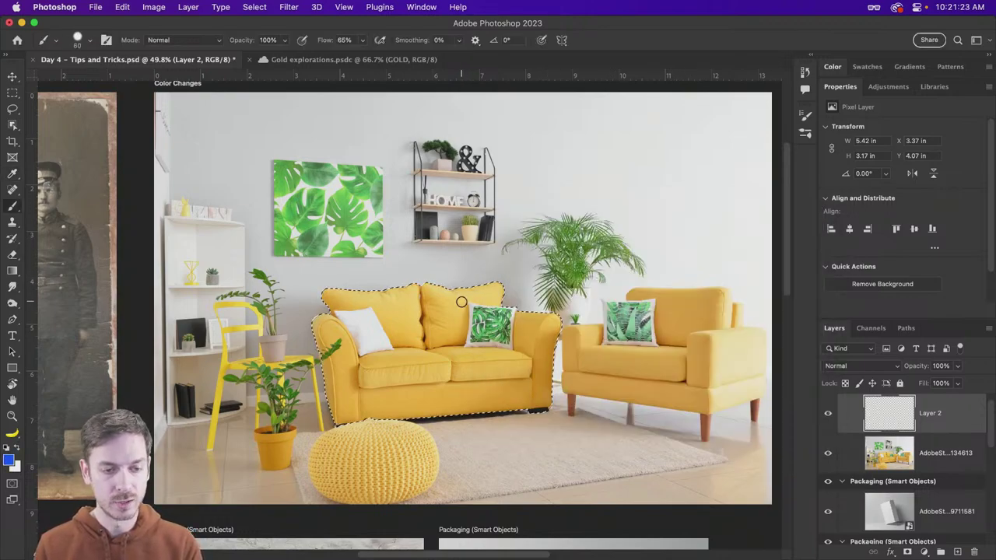
mouse_move(495, 295)
mouse_down()
mouse_move(447, 313)
mouse_move(350, 300)
mouse_move(253, 353)
mouse_move(377, 346)
mouse_move(372, 382)
mouse_move(354, 380)
mouse_move(377, 390)
mouse_move(378, 411)
mouse_move(510, 414)
mouse_move(567, 399)
mouse_move(537, 351)
mouse_move(483, 314)
mouse_move(495, 380)
mouse_move(459, 390)
mouse_move(428, 282)
mouse_up()
key(super+d)
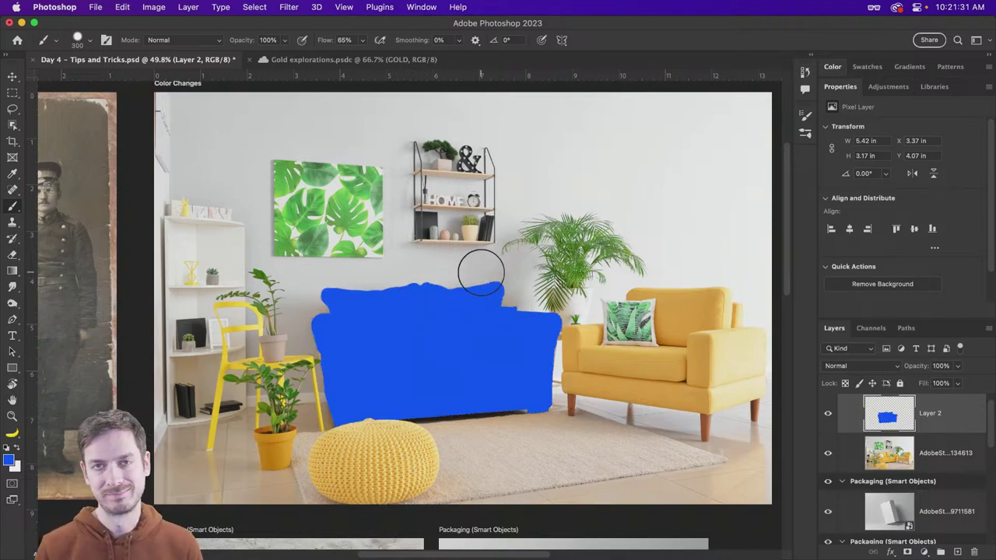
scroll(482, 272, right, 2)
scroll(481, 272, left, 5)
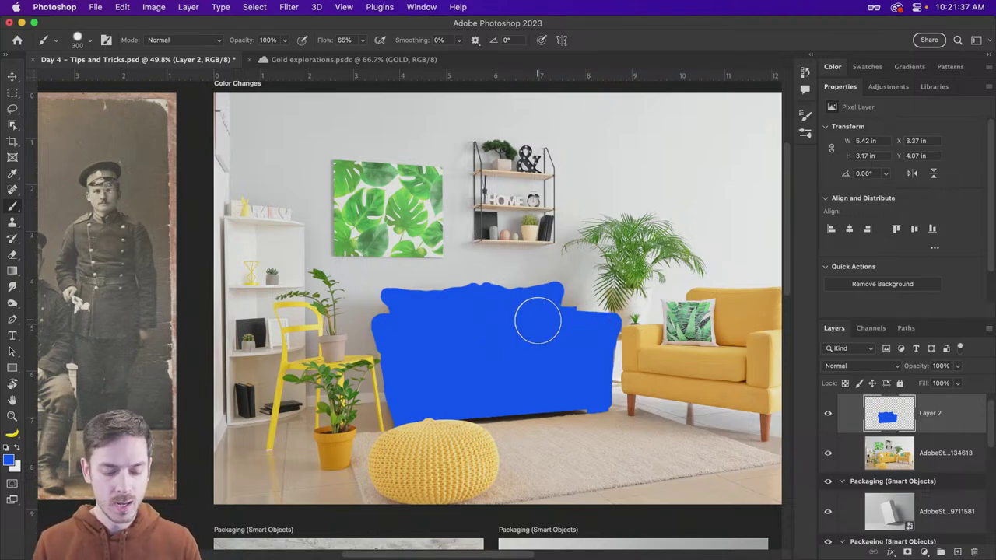
Set Layer 2's blend mode to Color so the sofa turns blue but keeps its fabric shading.
key(v)
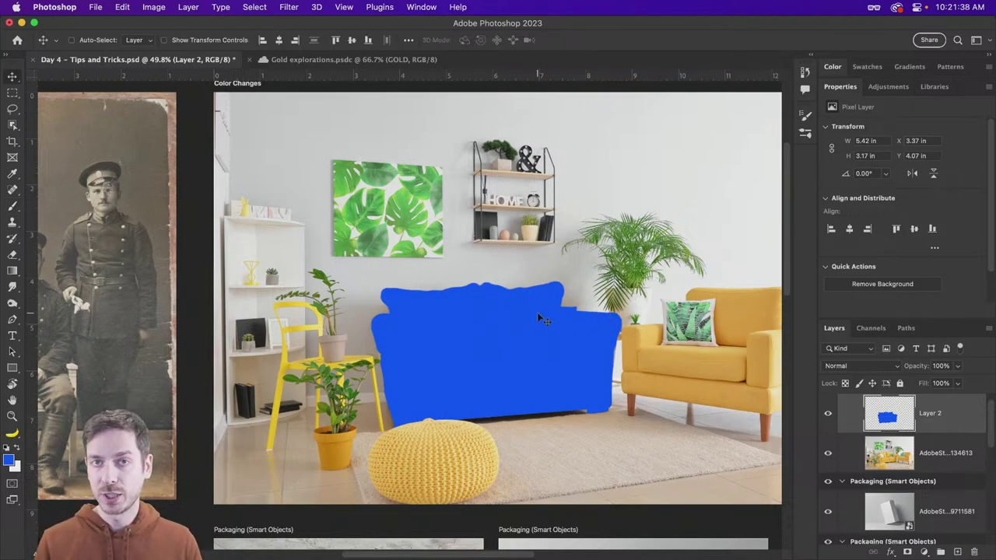
click(886, 369)
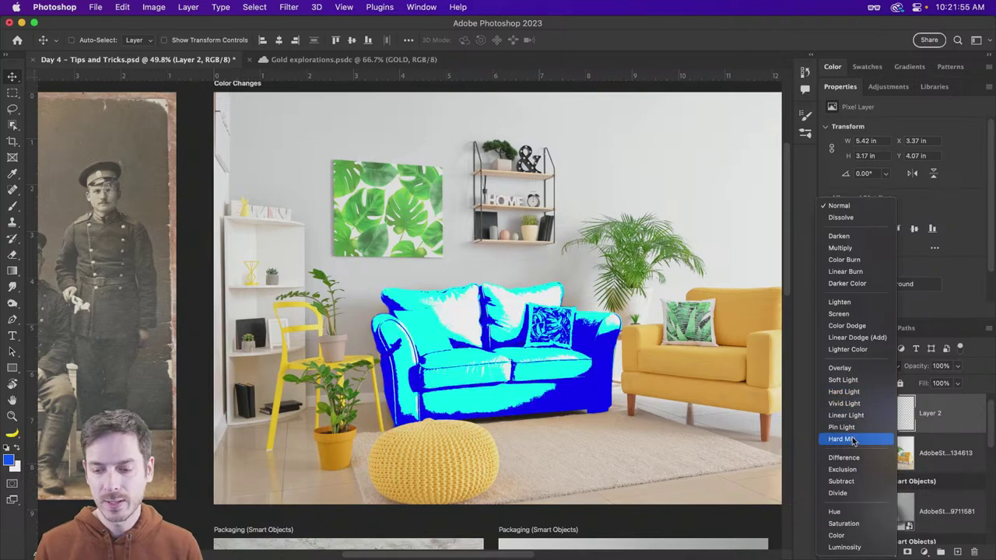
click(850, 537)
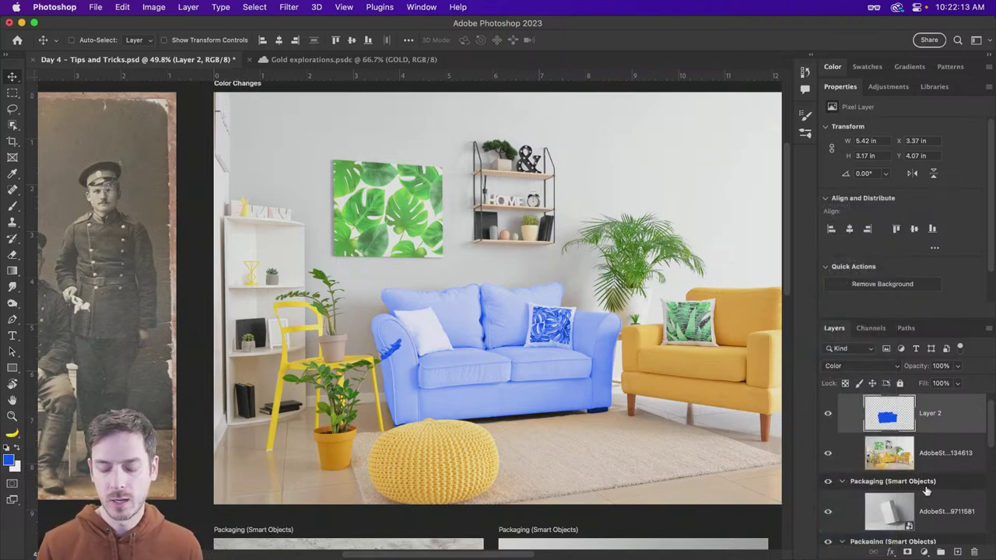
Delete the blue paint layer and undo back to the active sofa selection.
key(Delete)
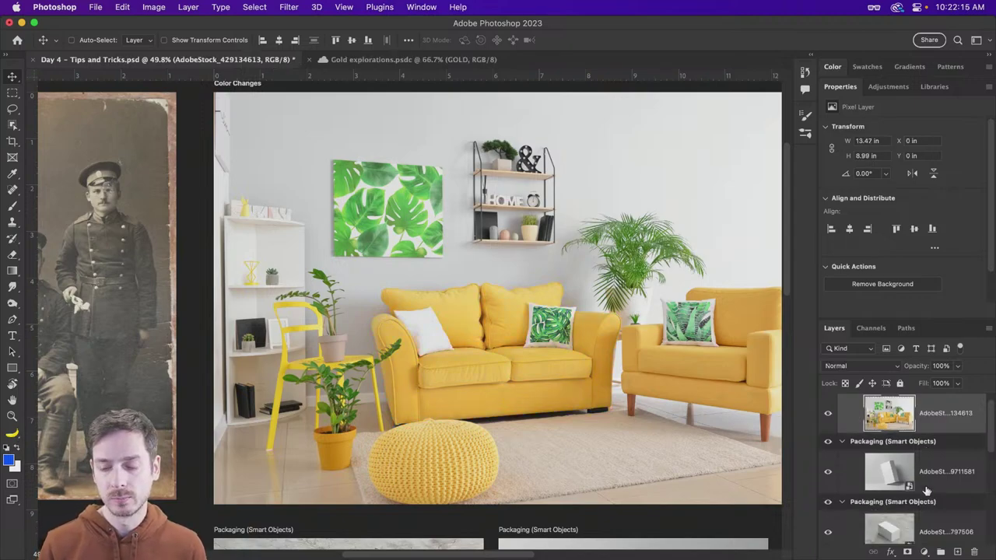
key(super+z)
key(super+z)
key(super+z)
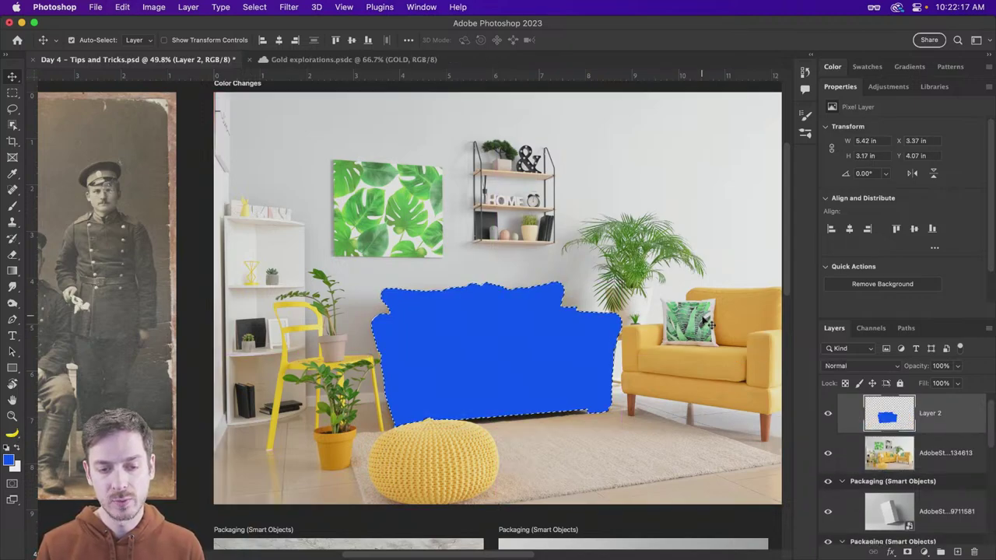
key(super+z)
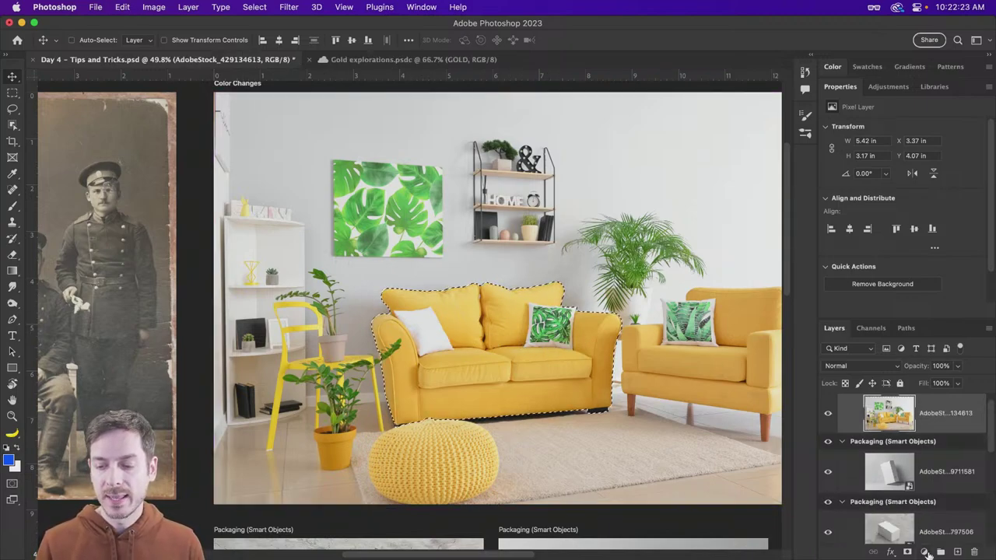
Add a sofa-masked Hue/Saturation adjustment colorized blue at Hue 219, Saturation 61.
click(925, 552)
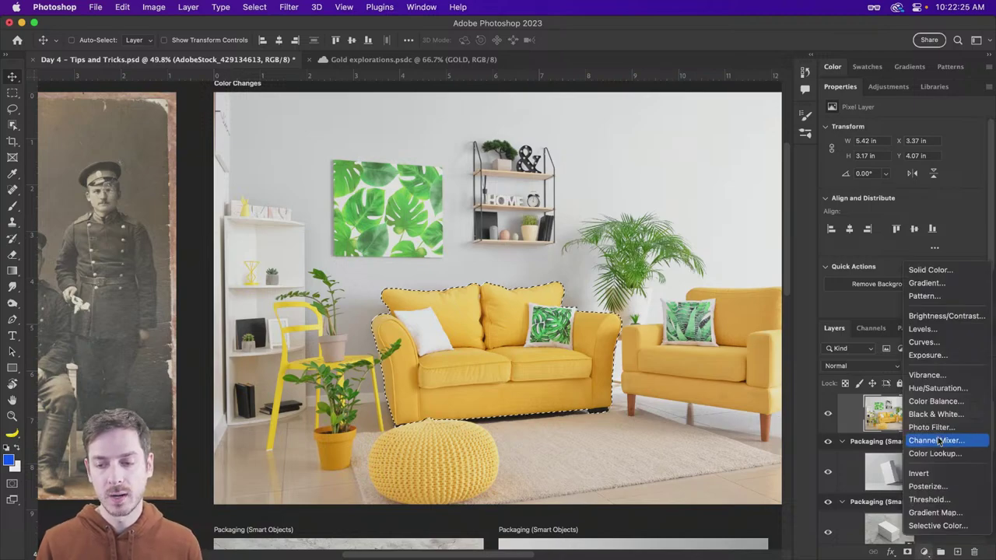
click(938, 388)
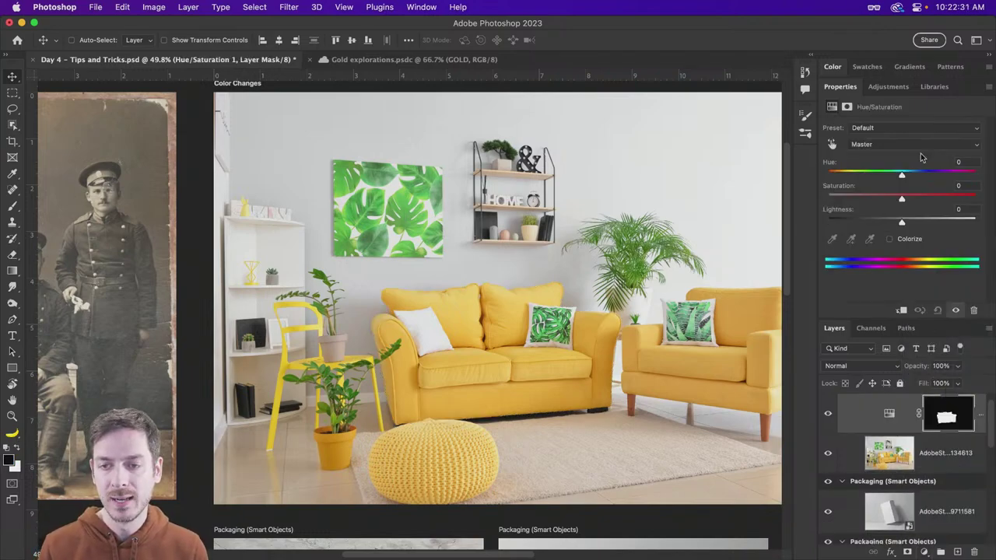
drag(902, 175, 974, 178)
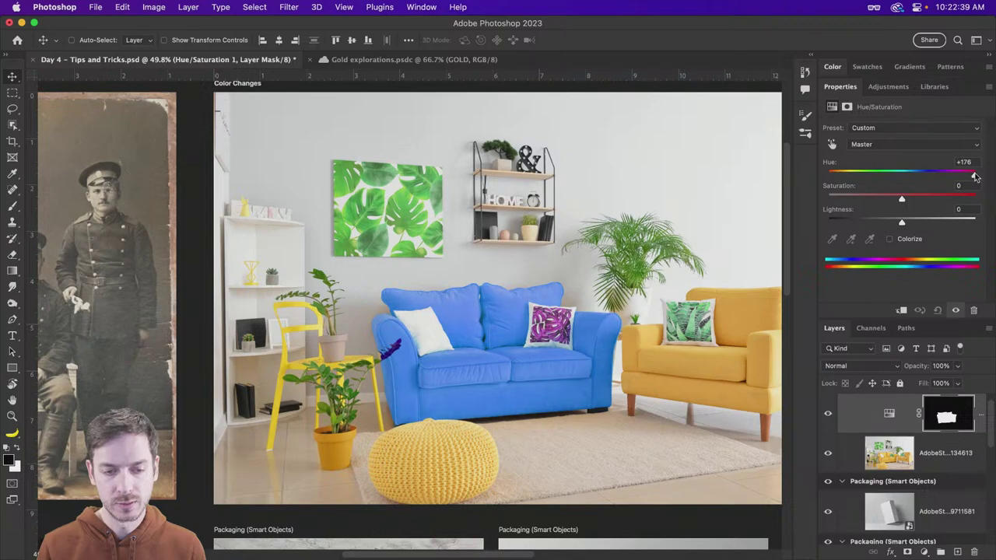
click(909, 242)
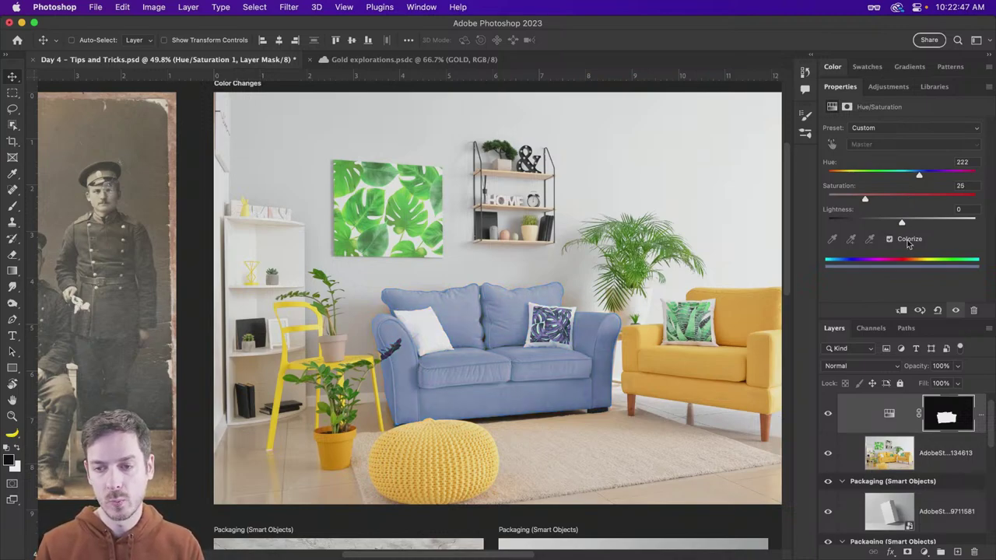
drag(921, 176, 933, 176)
drag(865, 198, 920, 178)
drag(902, 223, 902, 223)
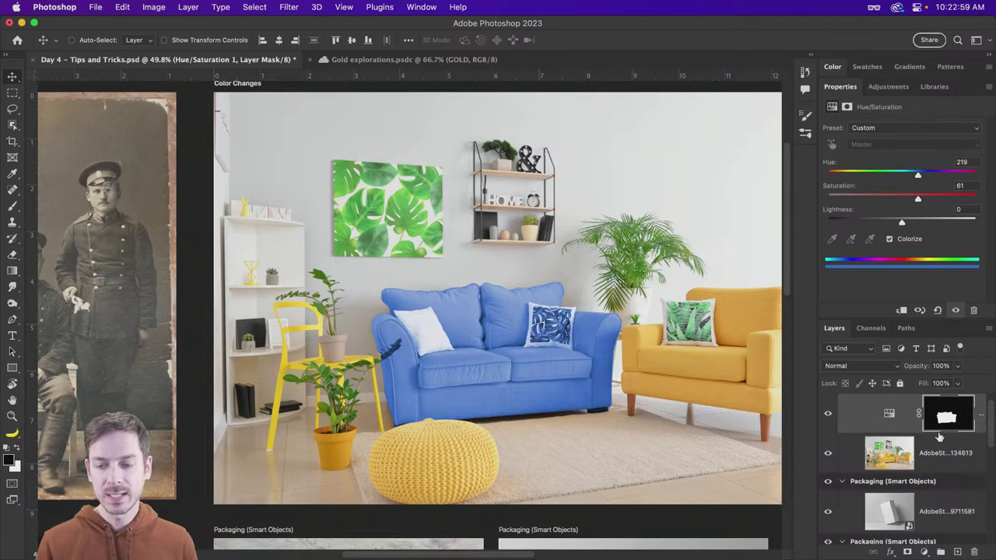
scroll(934, 439, up, 1)
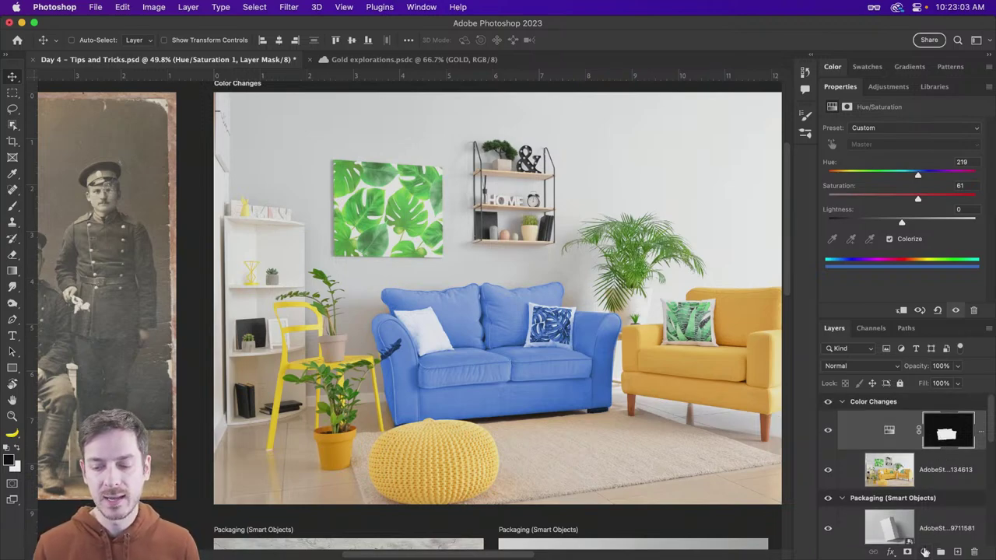
Add a Curves adjustment layer with an S-shaped contrast curve.
click(924, 551)
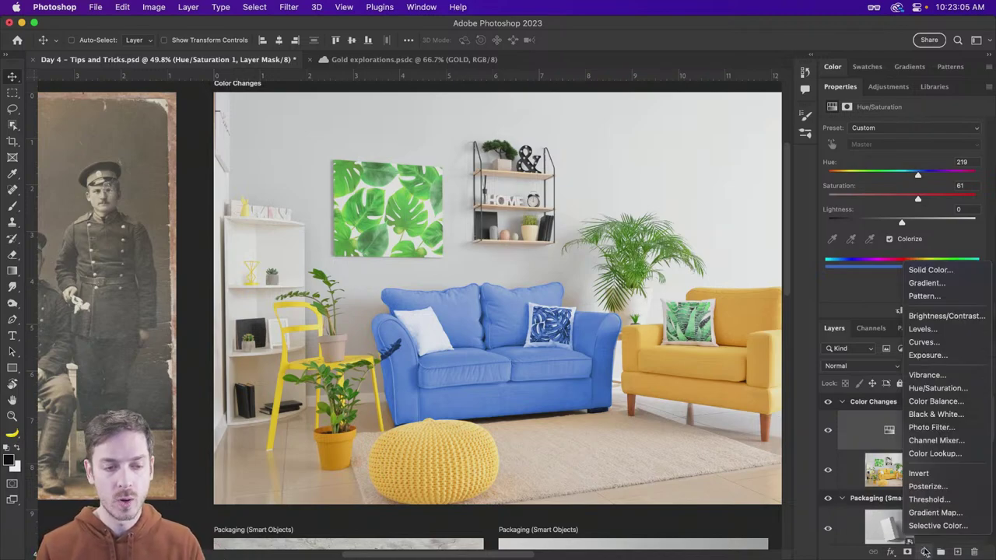
click(933, 342)
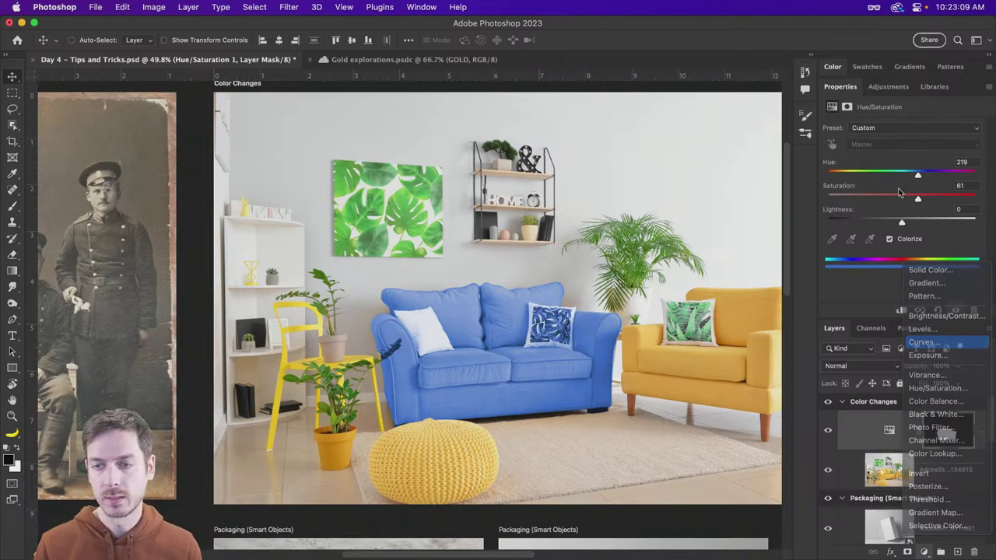
drag(915, 220, 919, 224)
drag(948, 184, 944, 185)
drag(888, 259, 885, 256)
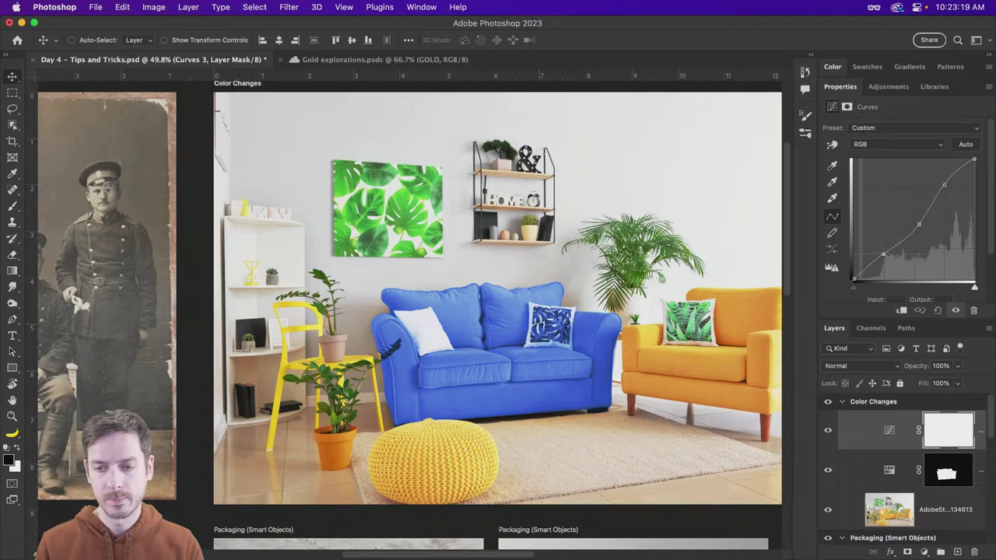
Clip the Curves layer to the Hue/Saturation layer below it.
right_click(909, 437)
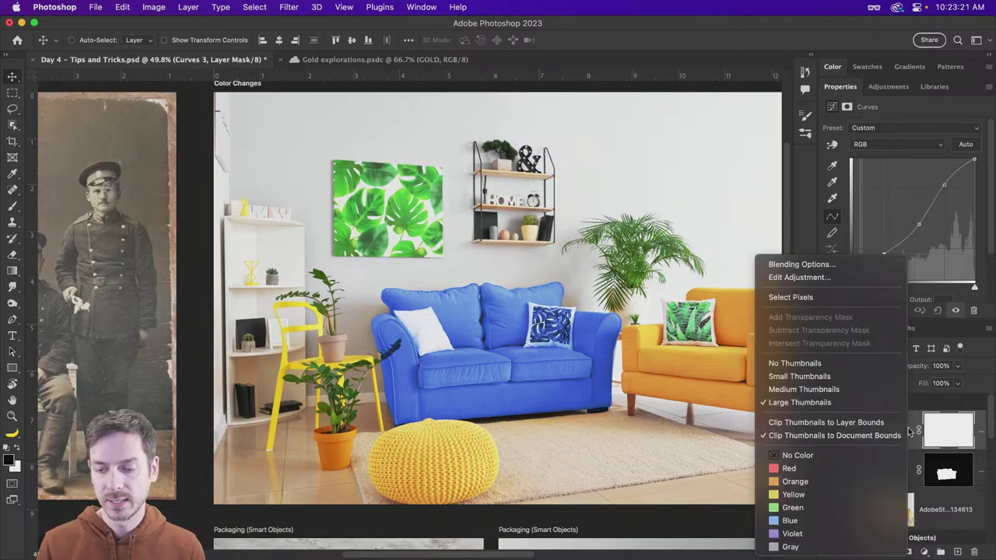
click(971, 436)
right_click(971, 436)
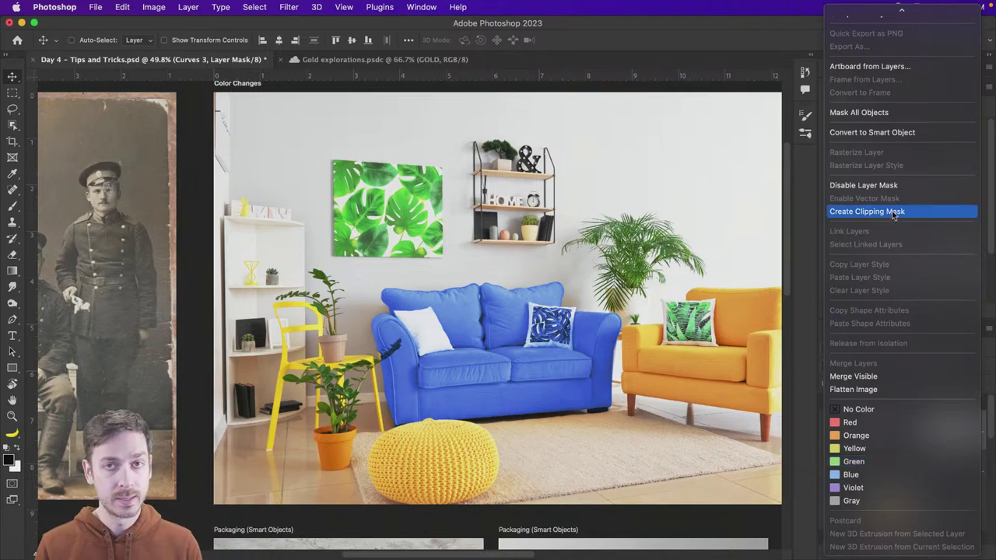
click(893, 213)
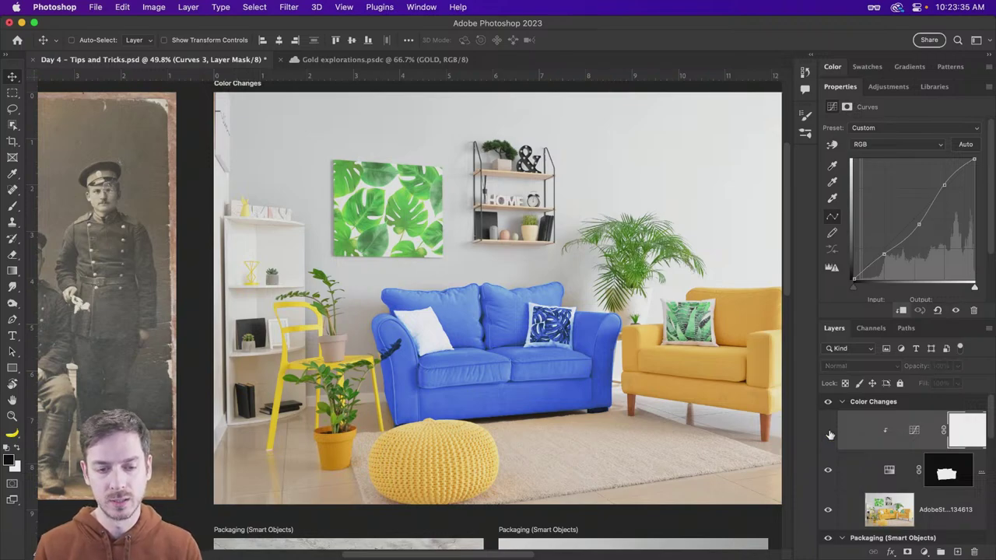
Toggle the Curves and Hue/Saturation layers on and off to compare, then select Hue/Saturation 1.
click(829, 434)
click(828, 434)
click(829, 433)
click(829, 434)
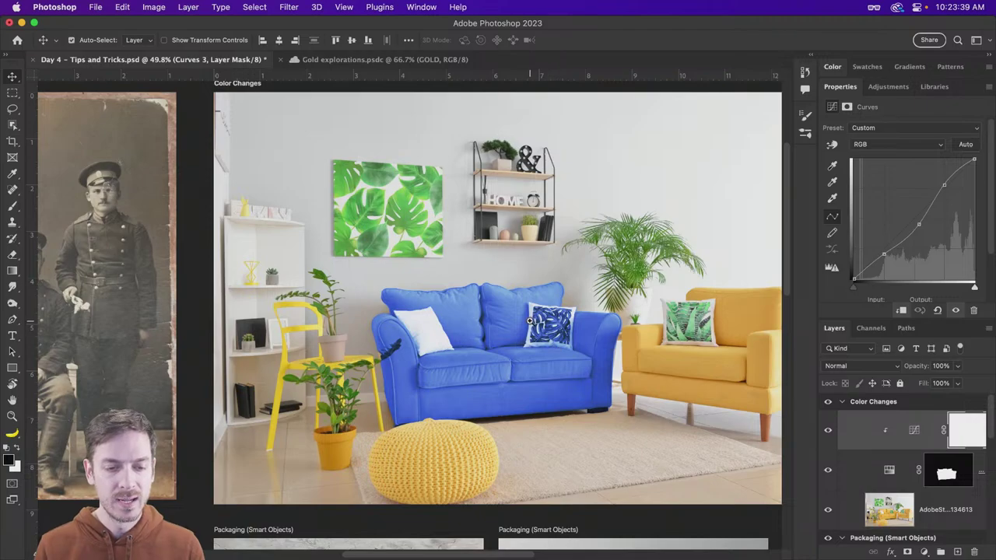
scroll(530, 321, up, 10)
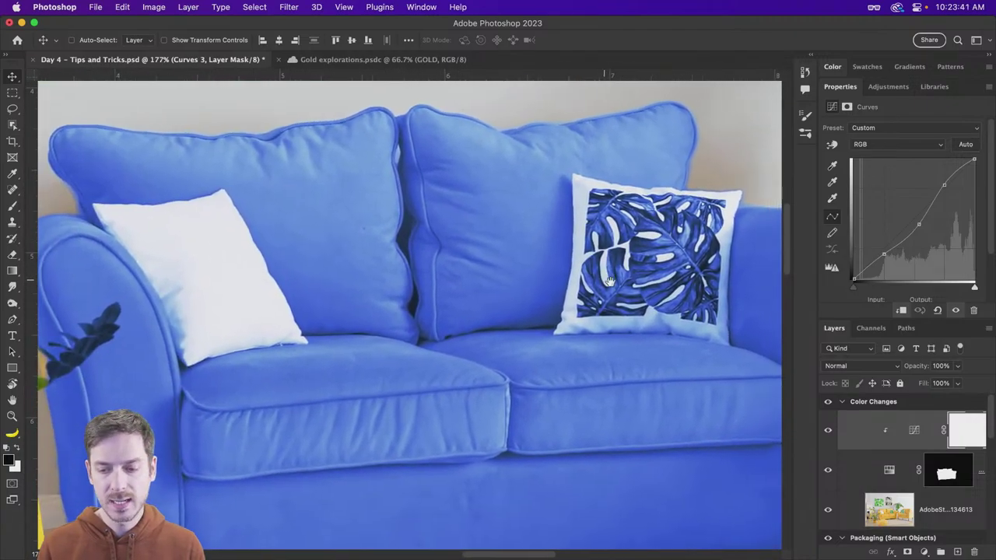
click(828, 470)
click(828, 470)
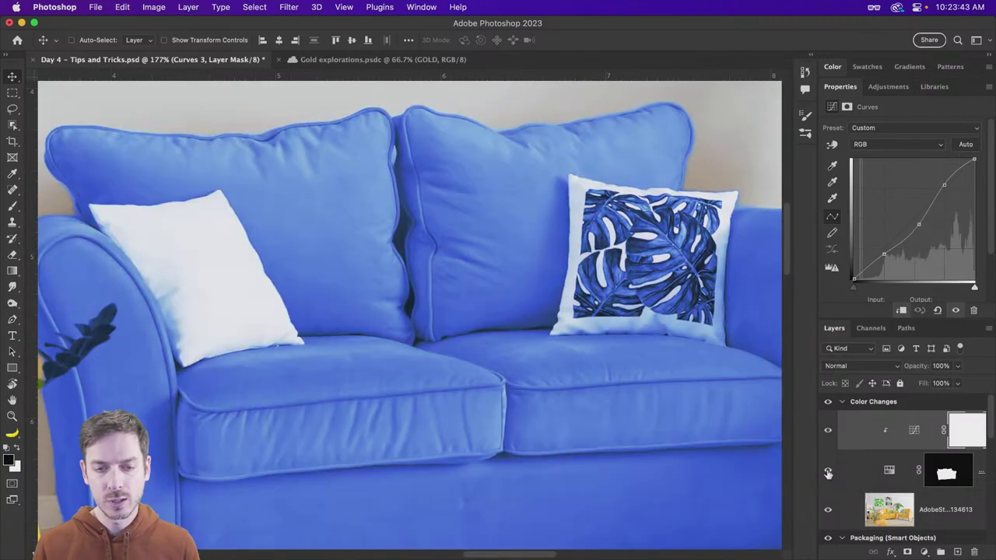
click(829, 472)
click(828, 473)
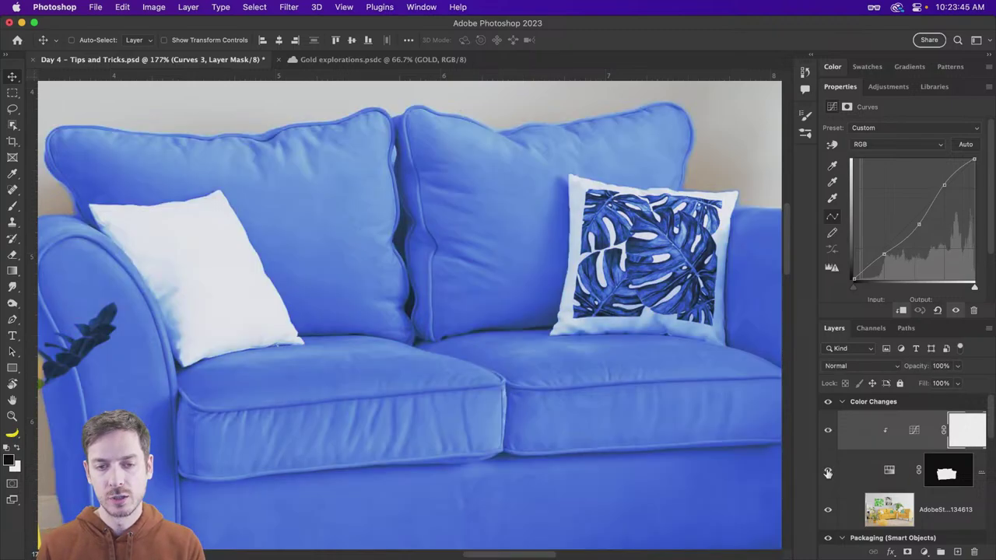
click(828, 472)
click(828, 473)
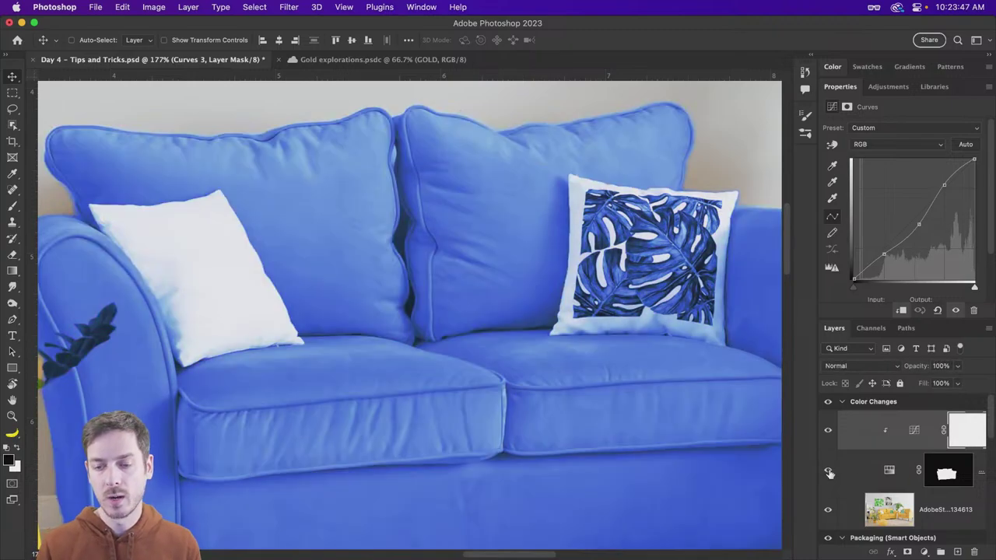
click(858, 474)
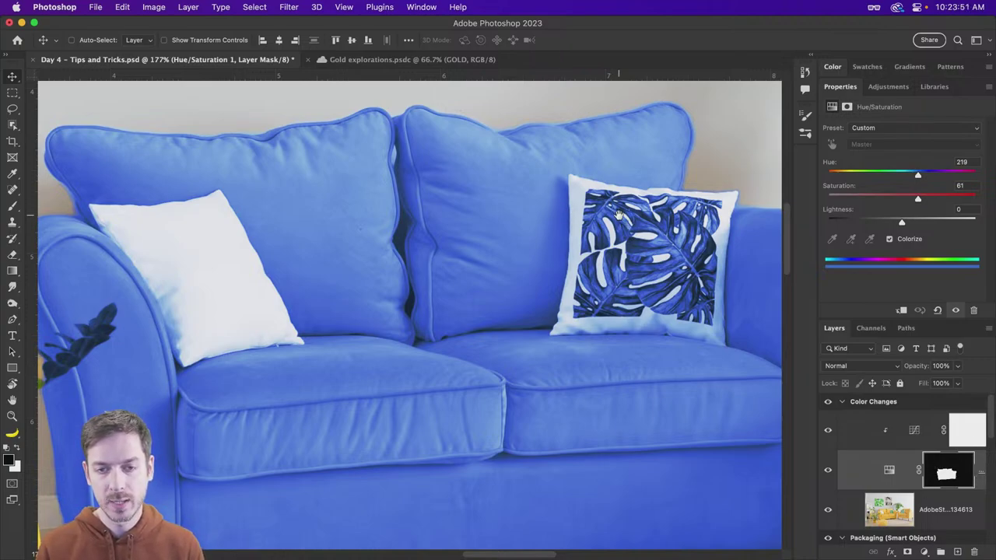
Centre the view on the patterned pillow and set up a smaller, fully soft brush.
drag(619, 214, 551, 218)
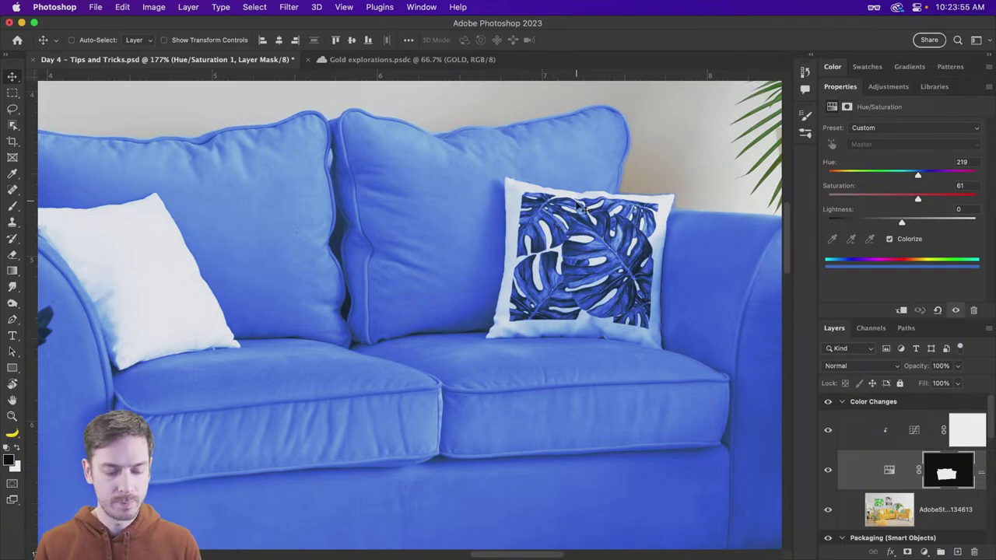
key(b)
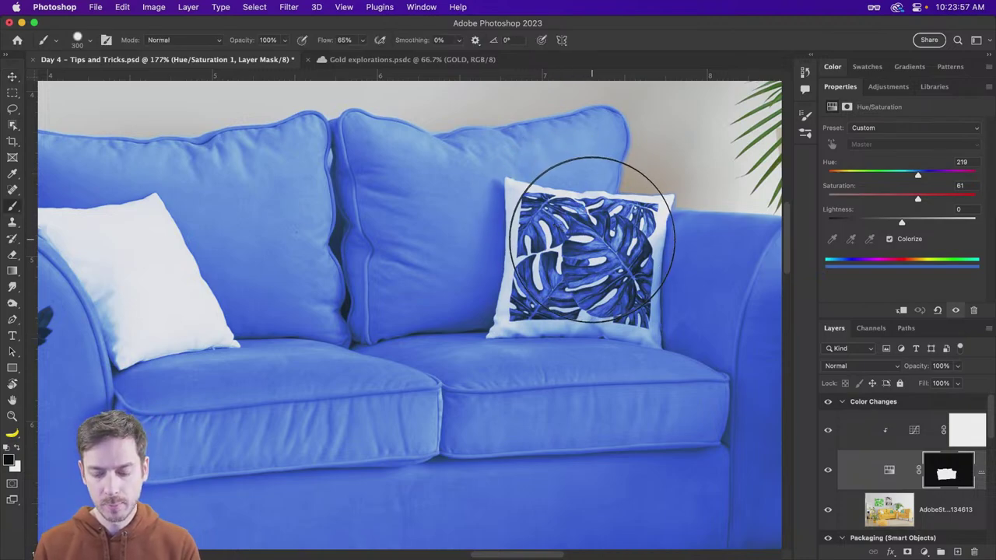
key([)
key([)
key([)
key([)
key([)
key(bracketleft)
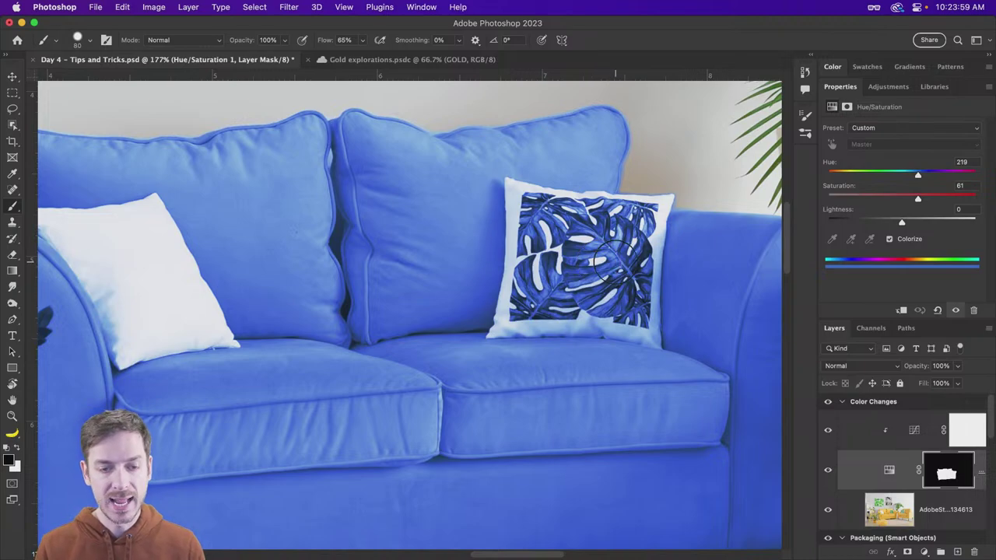
right_click(601, 260)
drag(710, 289, 700, 289)
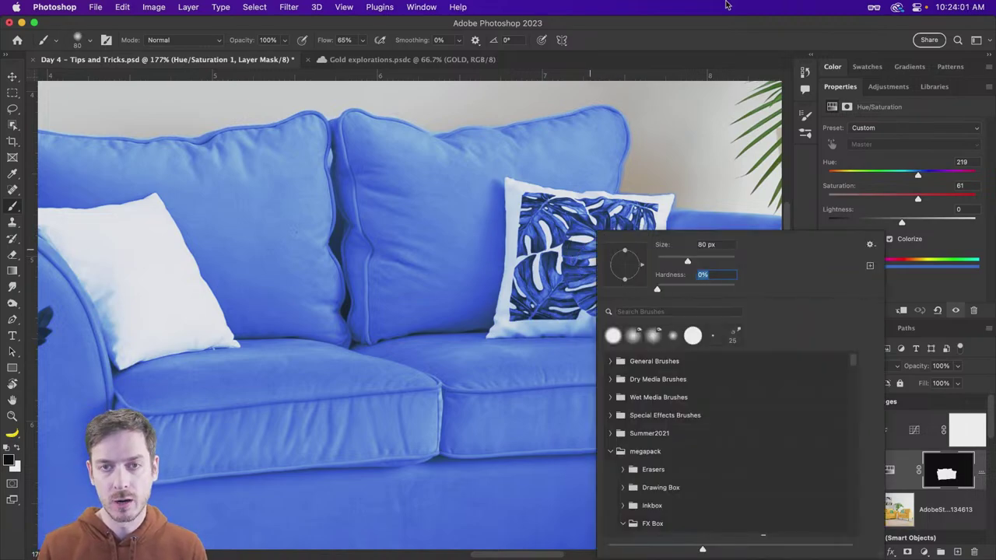
key(Return)
Paint black on the mask over the pillow's leaves to restore green, comparing against the original.
mouse_move(622, 226)
mouse_down()
mouse_move(590, 234)
mouse_move(542, 220)
mouse_up()
key(p)
key(b)
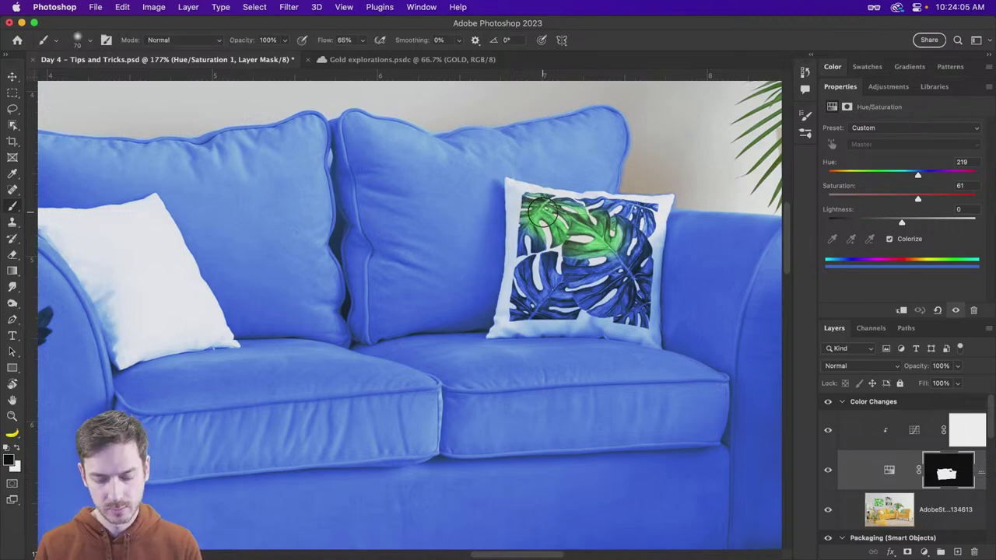
mouse_move(526, 225)
mouse_down()
mouse_move(517, 315)
mouse_move(570, 305)
mouse_move(551, 275)
mouse_move(538, 289)
mouse_move(572, 243)
mouse_move(576, 290)
mouse_move(600, 308)
mouse_move(597, 323)
mouse_move(537, 332)
mouse_up()
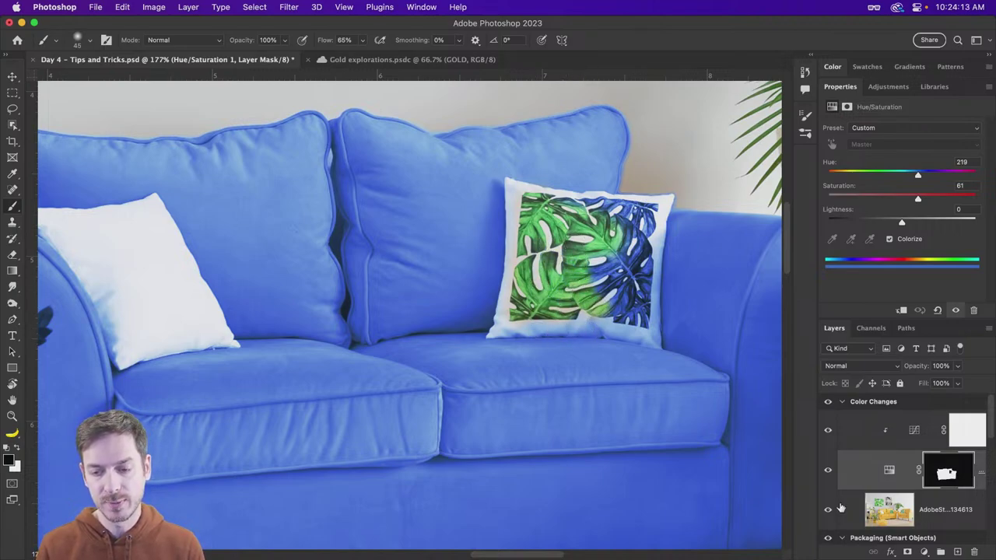
click(828, 470)
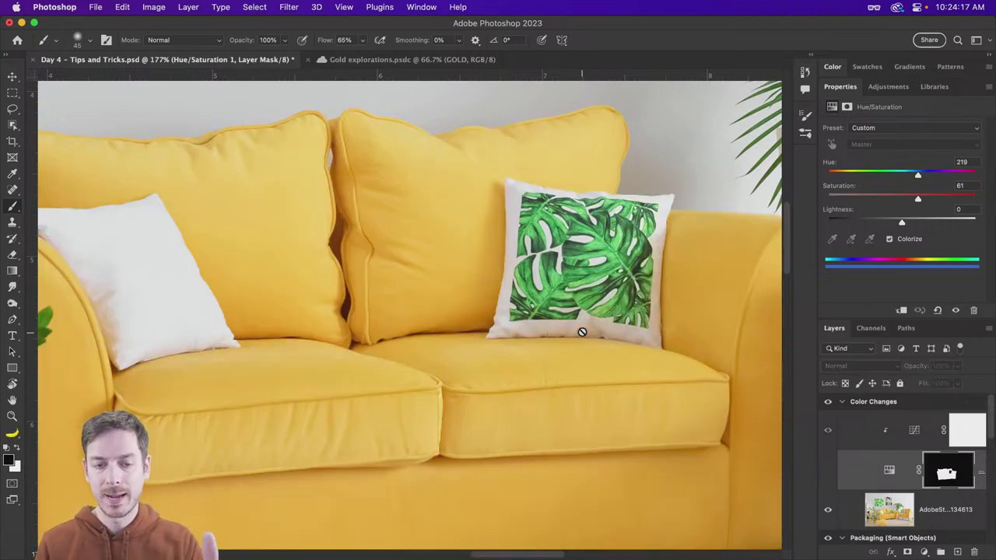
click(828, 470)
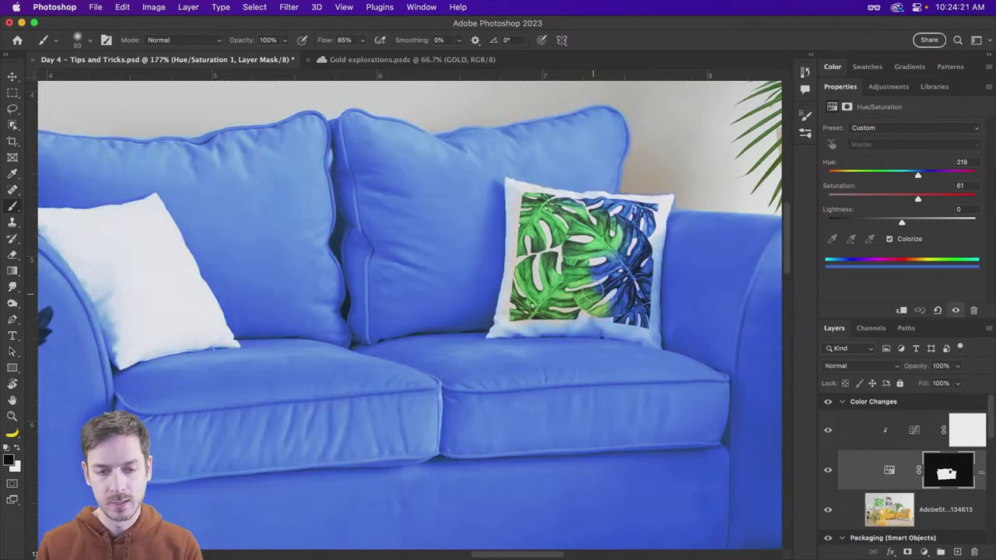
Refine the mask over the pillow's leaf print and top-right corner, resizing the brush as needed.
key(bracketright)
key(bracketright)
key(bracketright)
key(bracketright)
key(bracketright)
mouse_move(591, 292)
mouse_down()
mouse_move(622, 302)
mouse_move(630, 257)
mouse_move(595, 245)
mouse_move(615, 218)
mouse_move(564, 222)
mouse_move(574, 222)
mouse_up()
key(bracketleft)
key(bracketleft)
key(bracketleft)
key(bracketleft)
key(bracketleft)
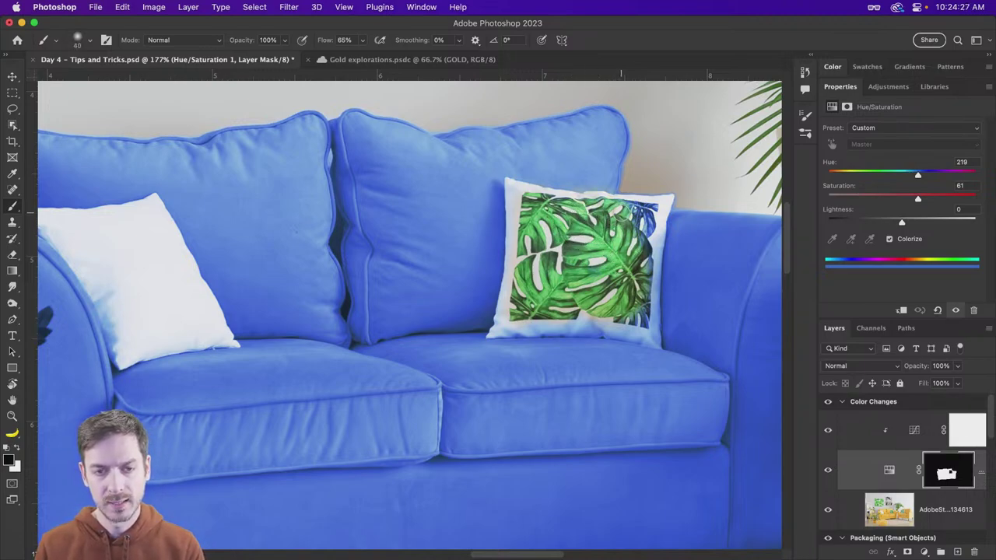
mouse_move(645, 209)
mouse_down()
mouse_move(651, 215)
mouse_move(636, 227)
mouse_move(648, 302)
mouse_move(640, 321)
mouse_move(616, 319)
mouse_move(635, 317)
mouse_up()
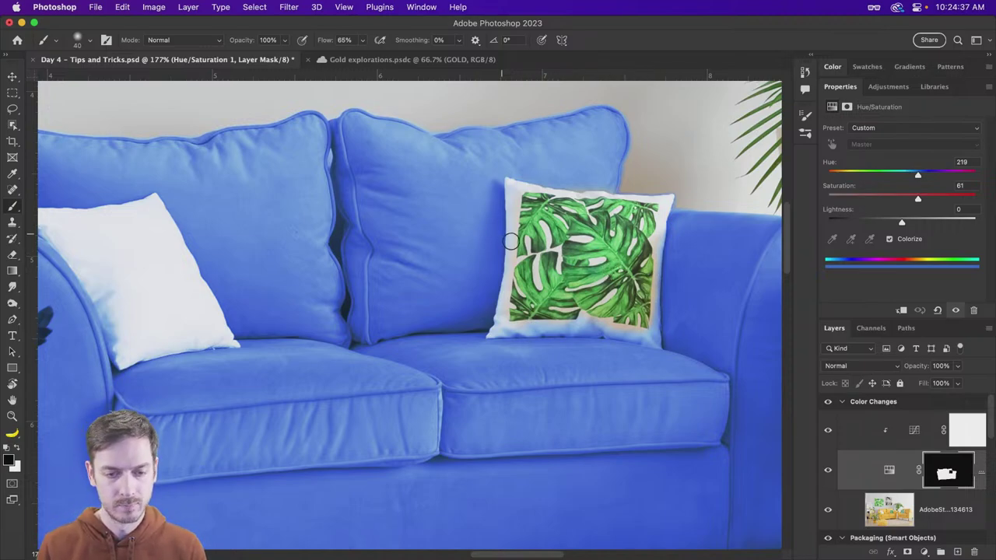
key(bracketright)
key(bracketright)
key(bracketright)
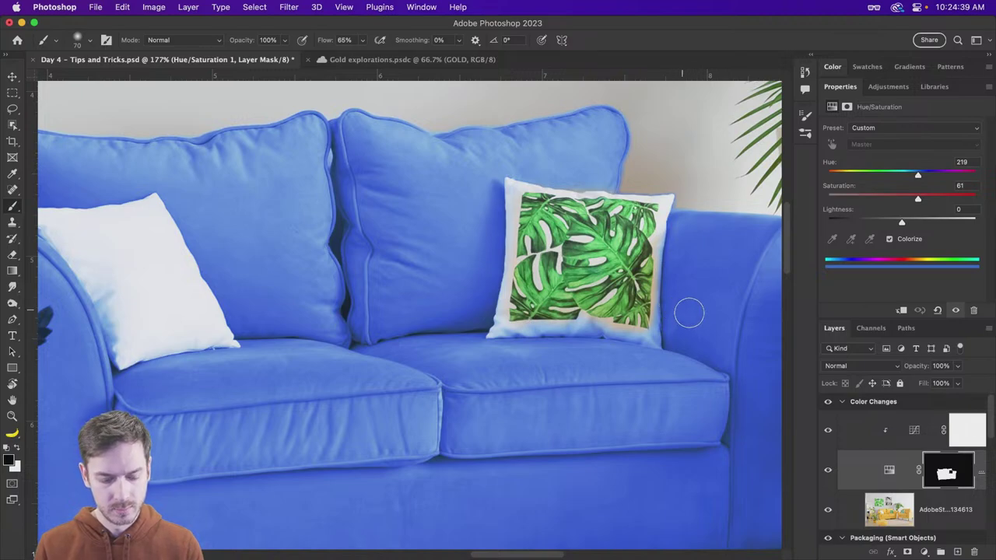
key(x)
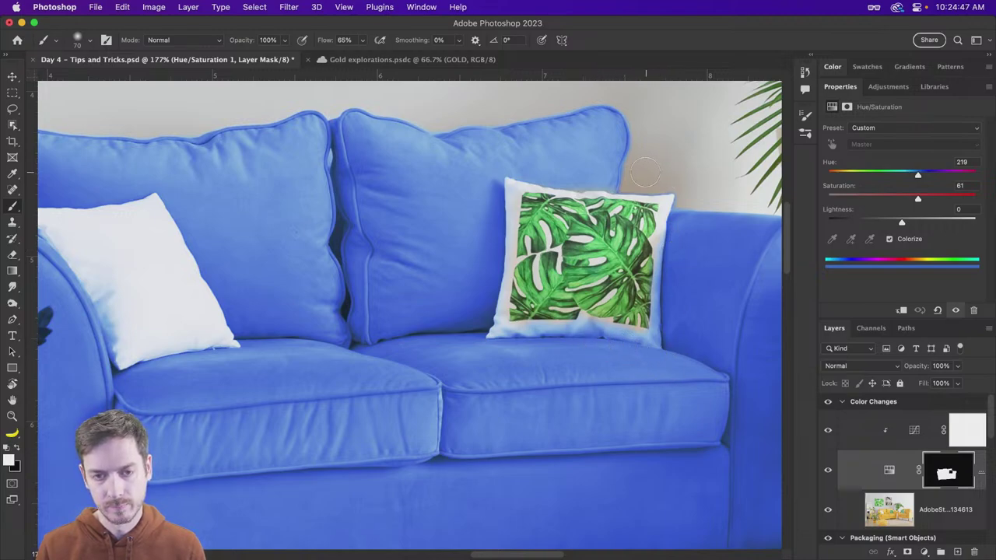
key(x)
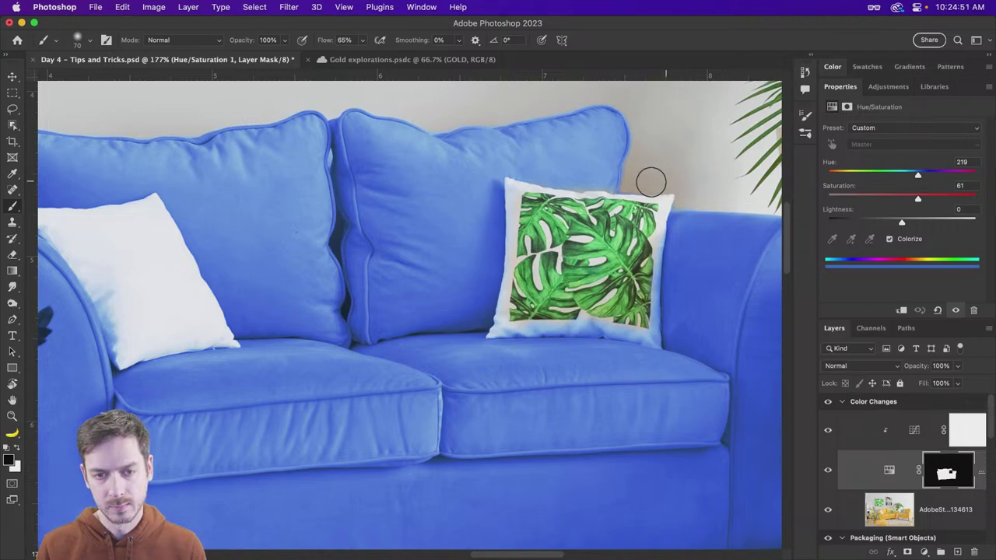
key(bracketleft)
key(bracketleft)
key(bracketleft)
key(bracketleft)
key(bracketleft)
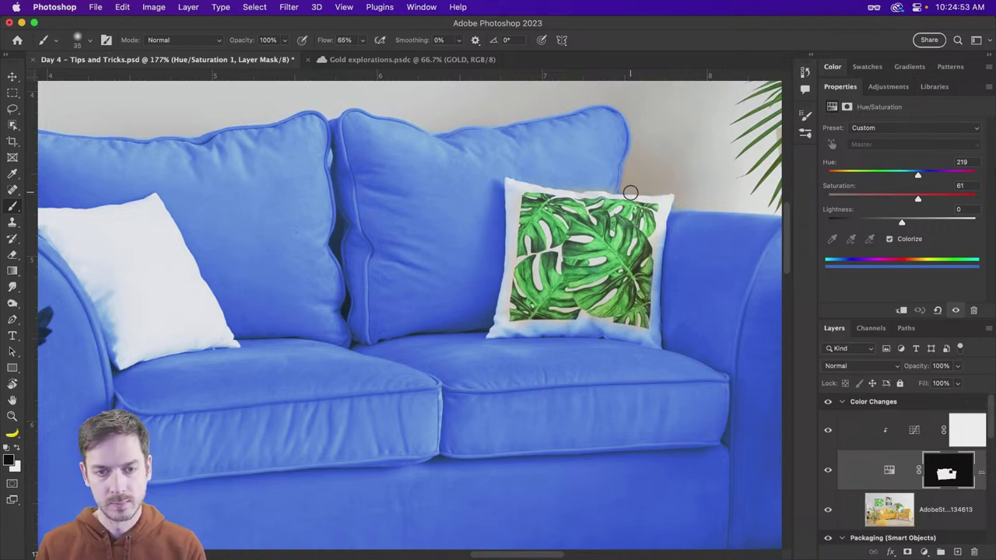
scroll(656, 188, down, 5)
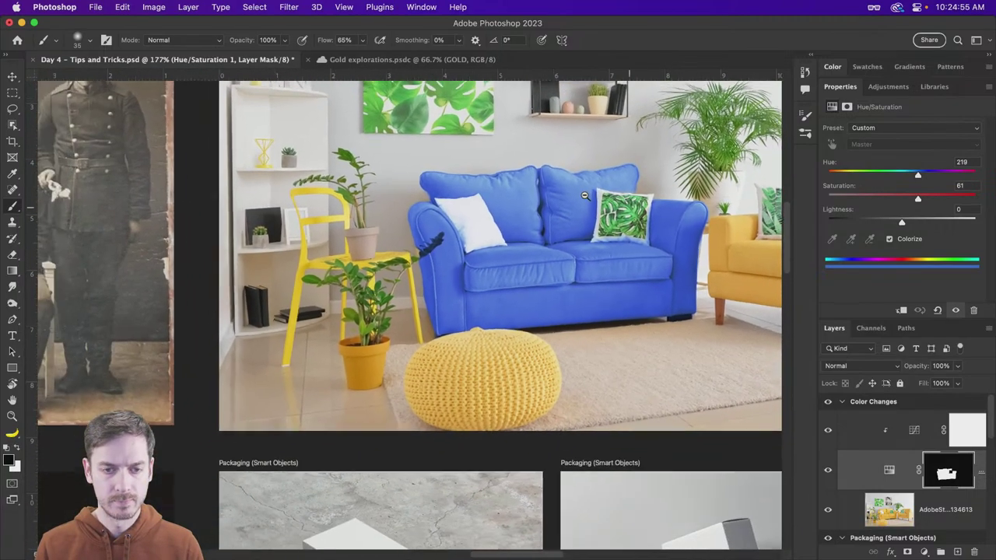
Zoom out to the whole room and browse Image > Adjustments without applying anything.
key(v)
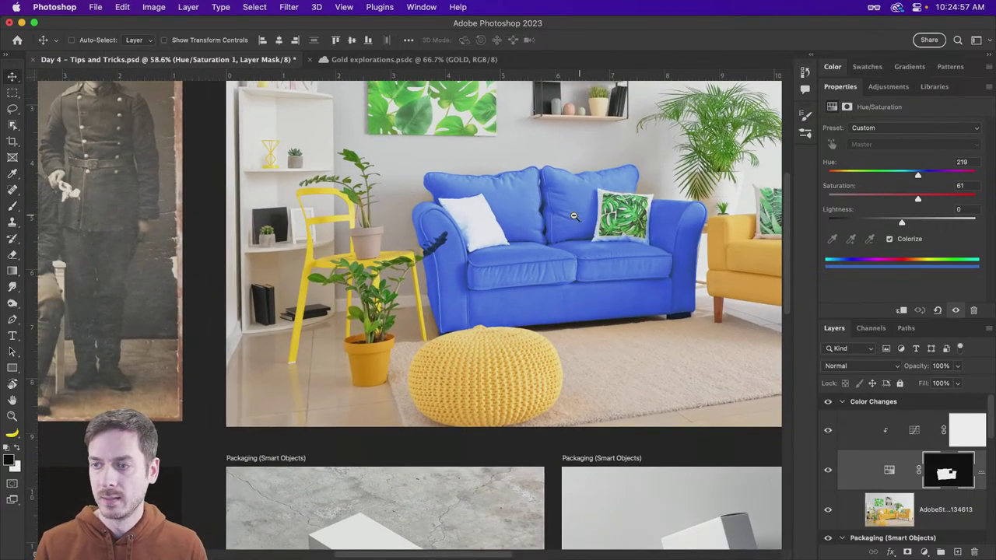
scroll(574, 217, down, 2)
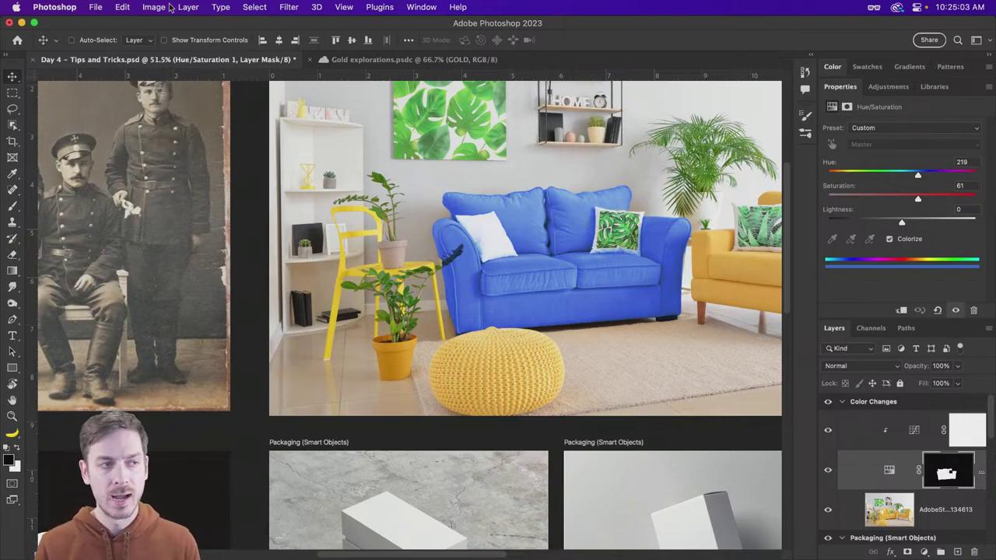
click(128, 7)
mouse_move(154, 7)
mouse_move(178, 43)
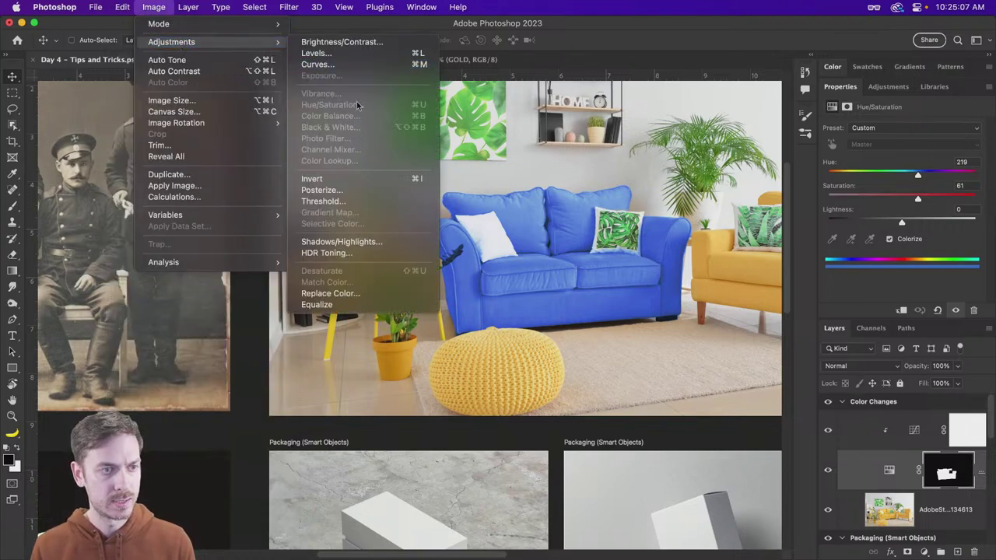
click(489, 100)
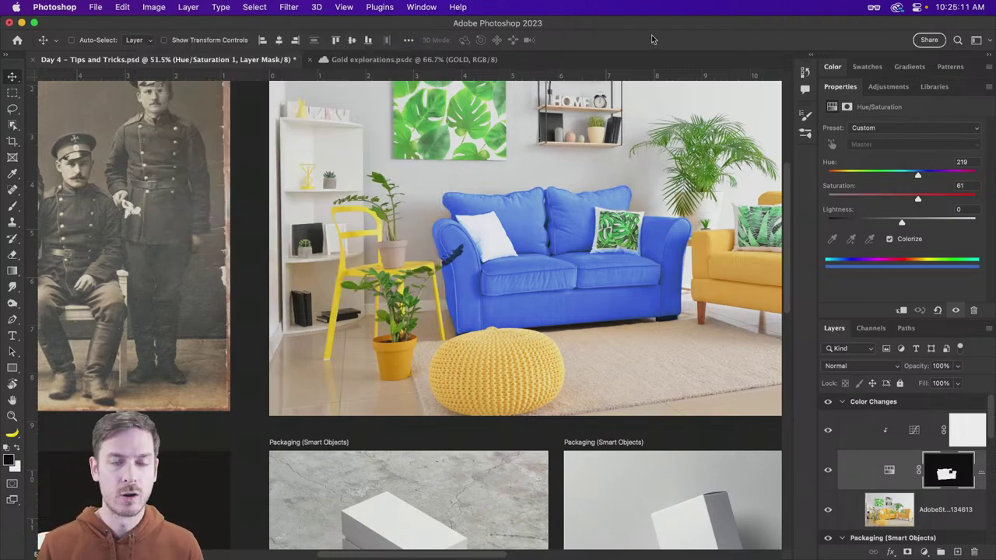
Make the Curves 3 adjustment layer active and switch to the Object Selection tool.
scroll(670, 136, right, 6)
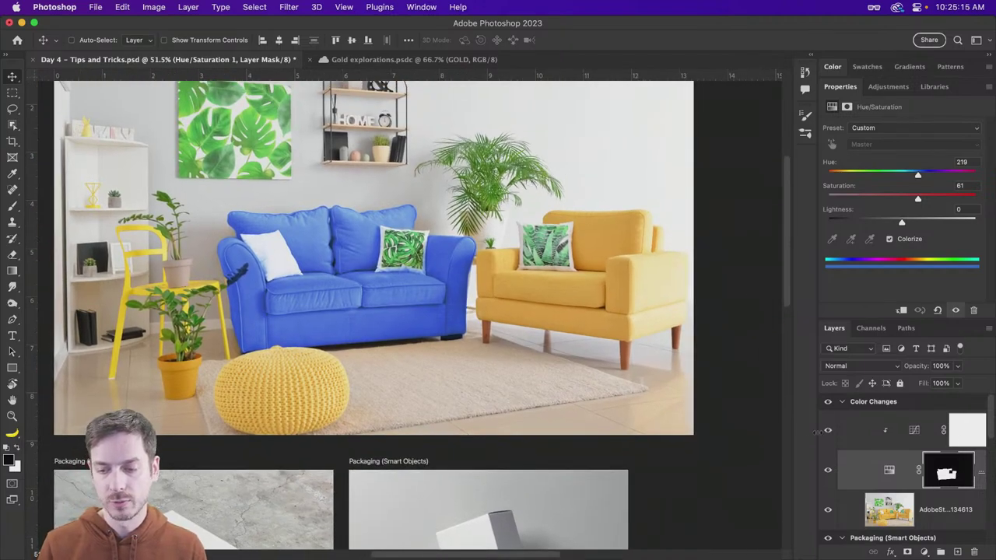
click(860, 430)
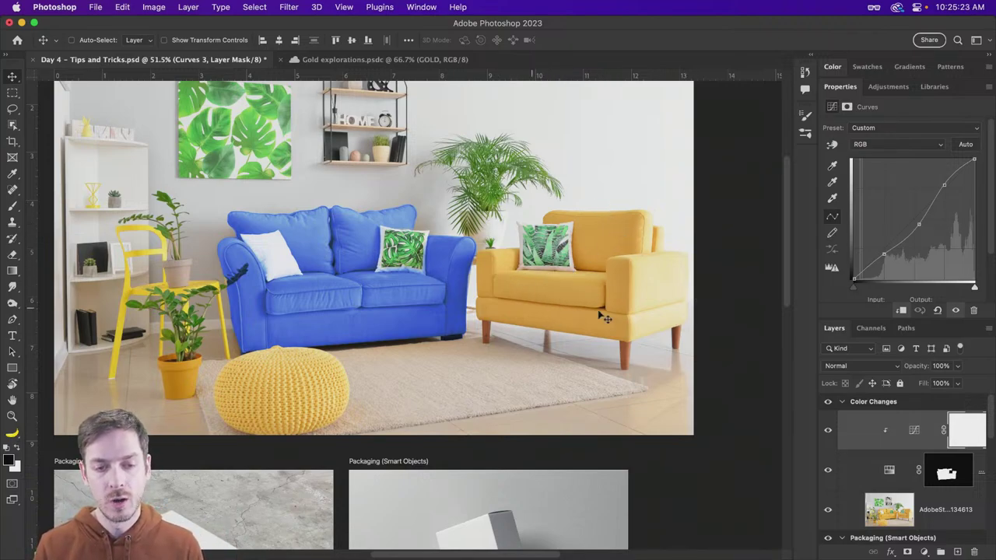
key(w)
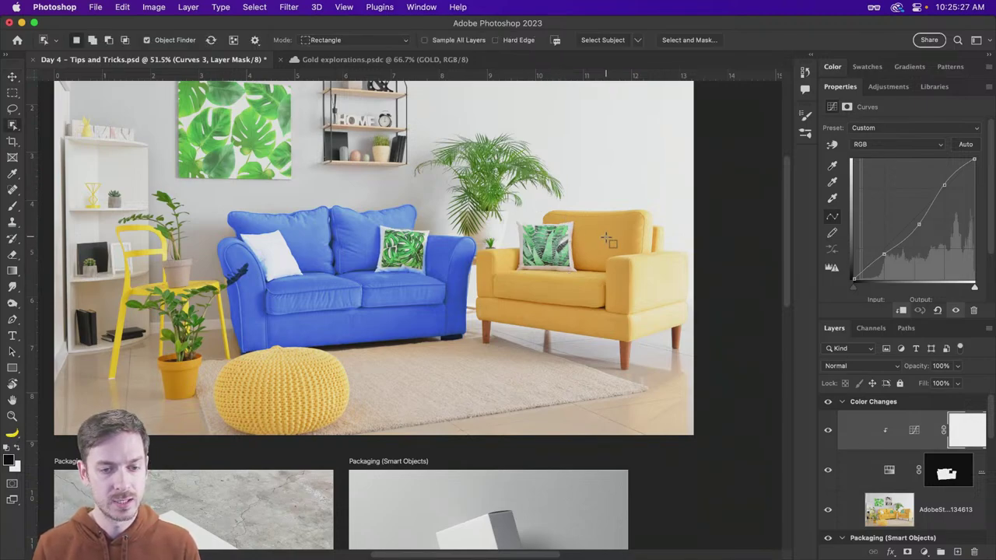
Quick-select the yellow armchair on the photo layer, trimming its edges and excluding the leaf-print pillow.
key(shift+w)
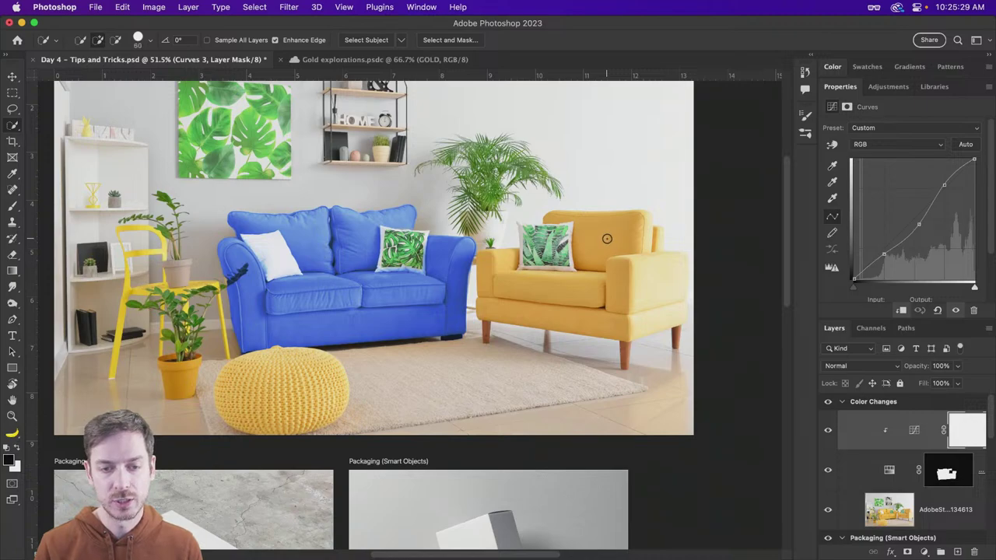
key(bracketright)
key(bracketright)
key(bracketright)
key(bracketright)
key(bracketright)
mouse_move(600, 234)
mouse_down()
mouse_move(655, 243)
mouse_move(638, 288)
mouse_up()
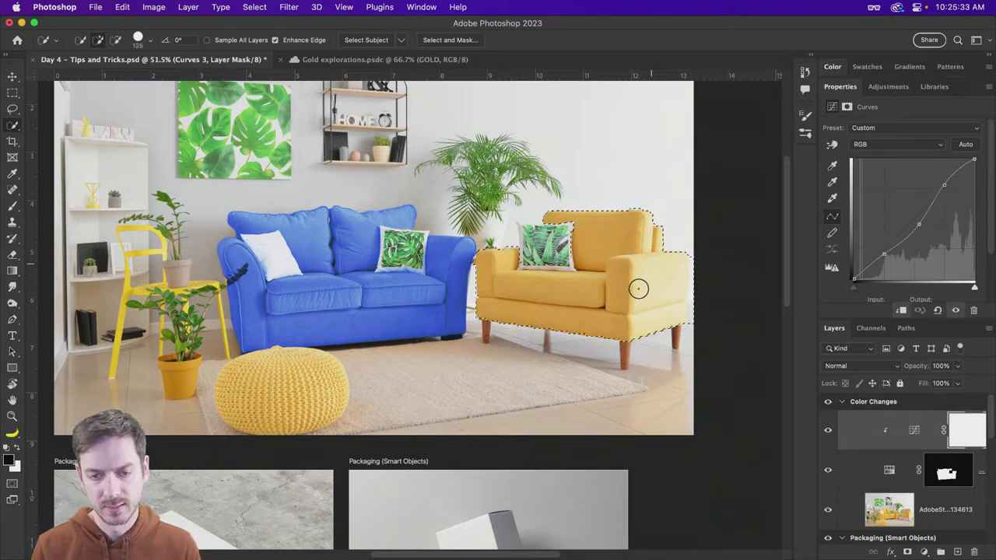
key(alt+bracketleft)
key(alt+bracketleft)
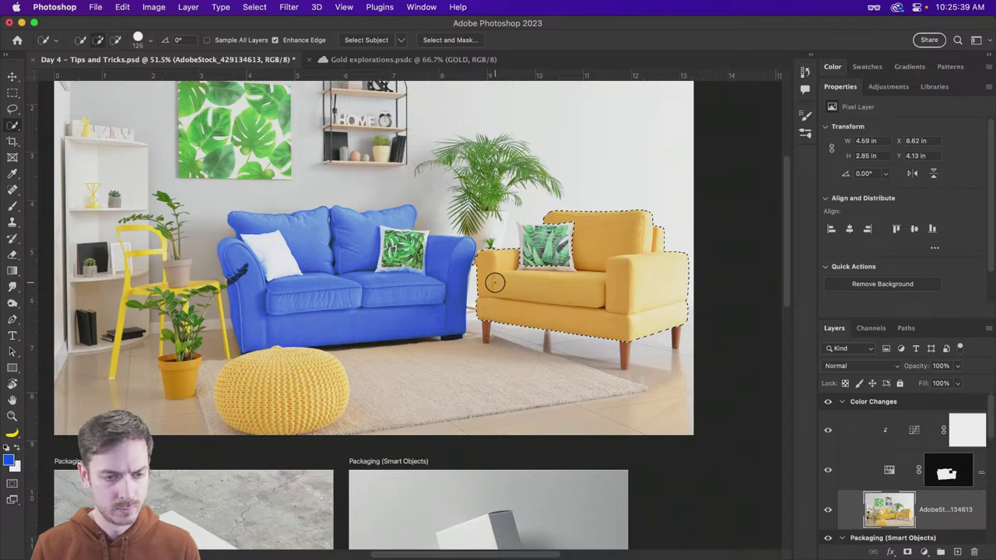
drag(467, 261, 476, 294)
drag(459, 257, 534, 267)
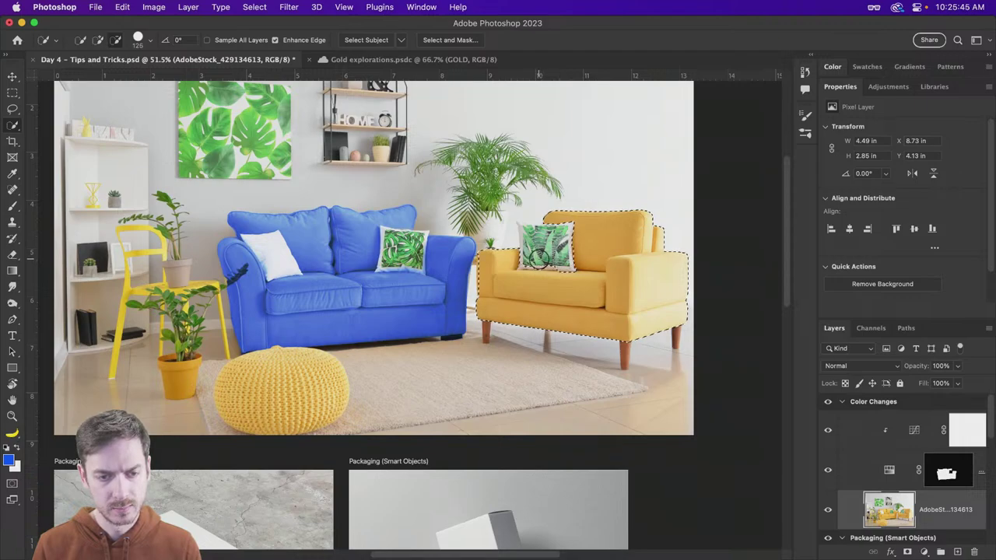
key(bracketleft)
key(bracketleft)
key(bracketleft)
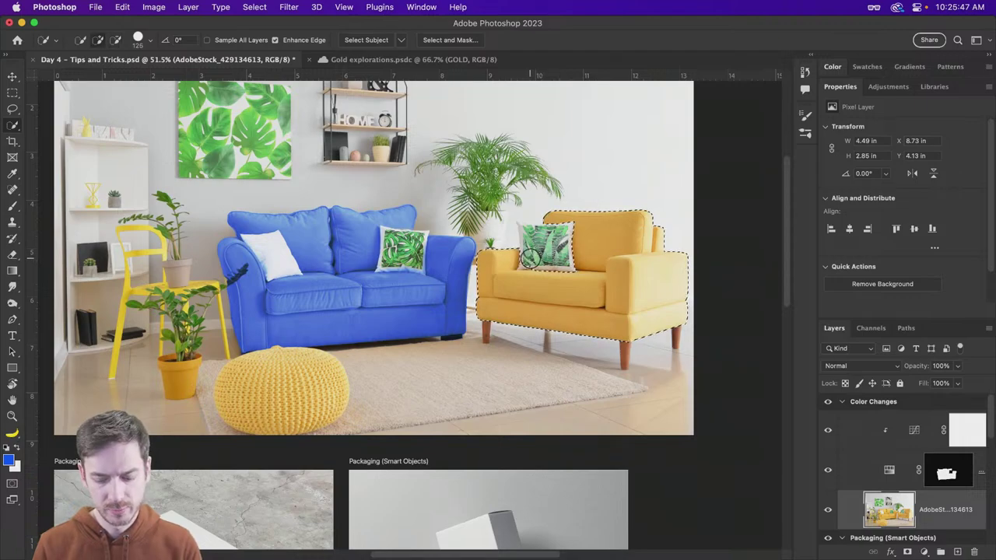
key(alt)
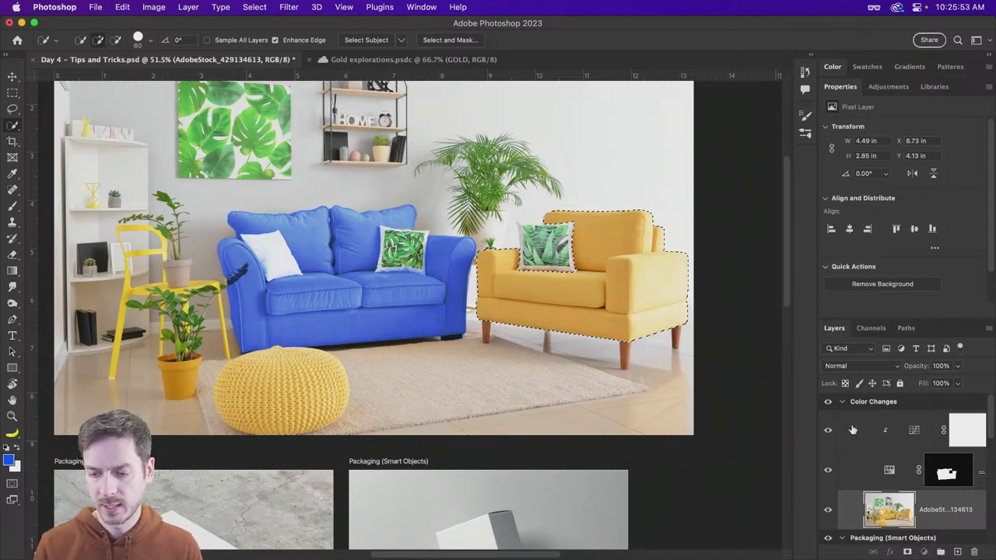
key(alt+bracketright)
key(alt+bracketright)
click(926, 552)
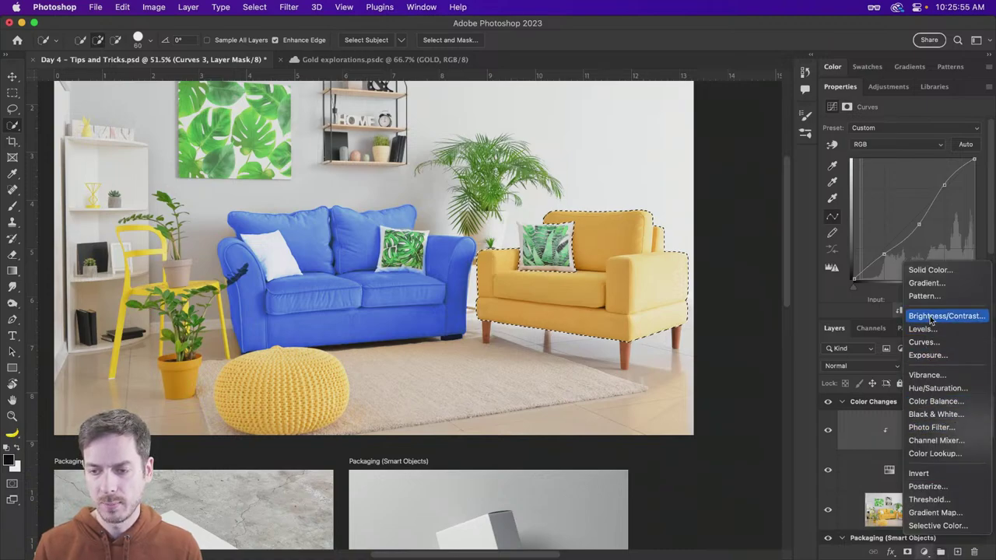
Add a Hue/Saturation layer colorizing the armchair pink at about Hue 334, Saturation 67.
click(936, 388)
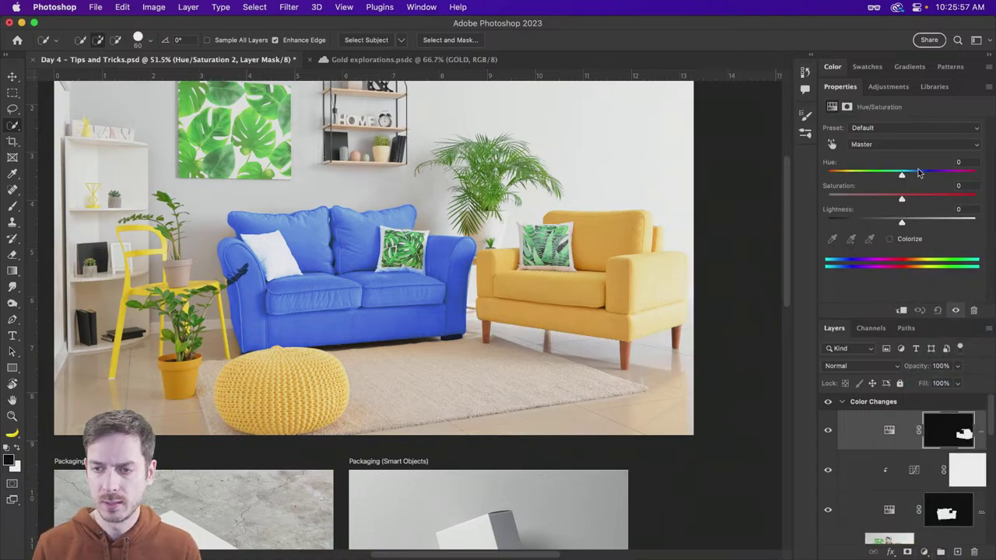
click(909, 239)
drag(883, 176, 966, 177)
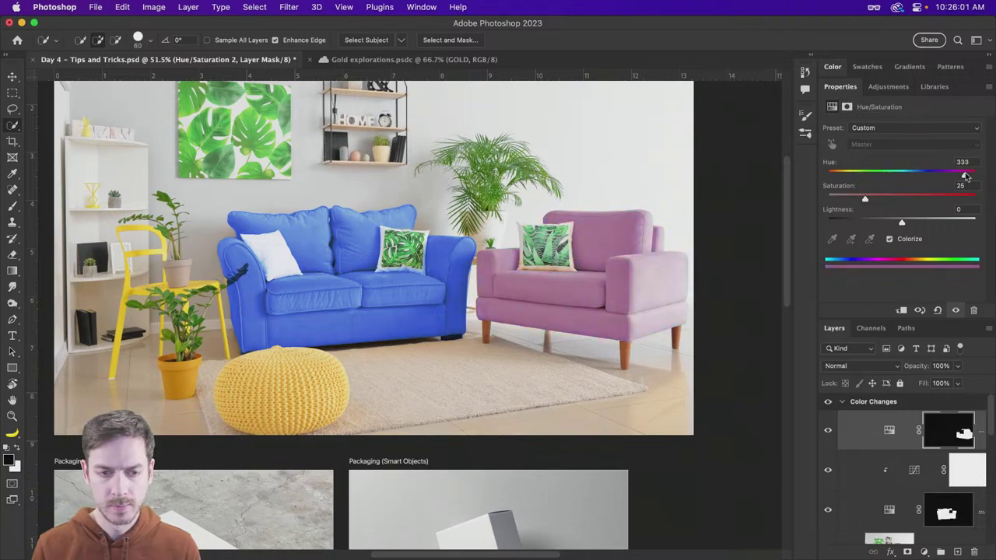
drag(868, 199, 966, 177)
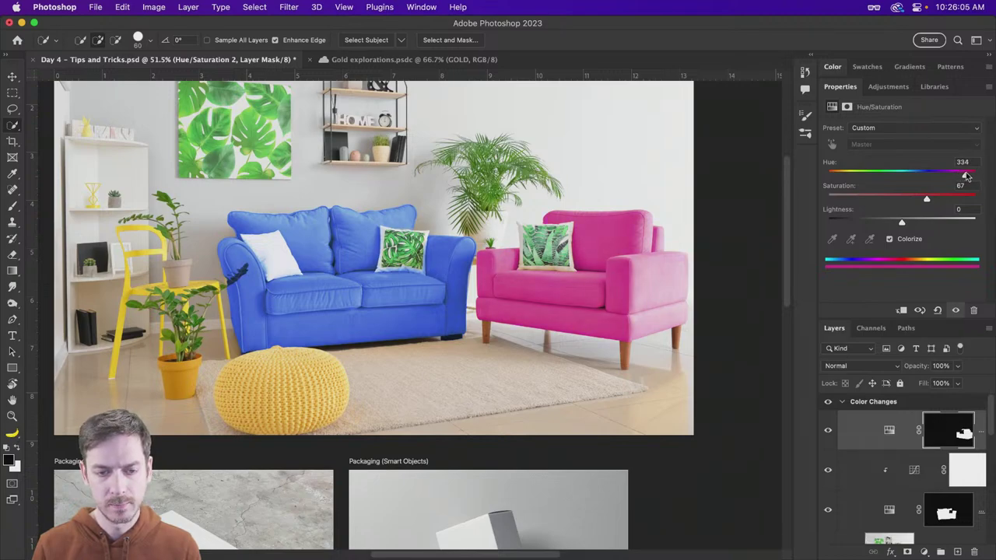
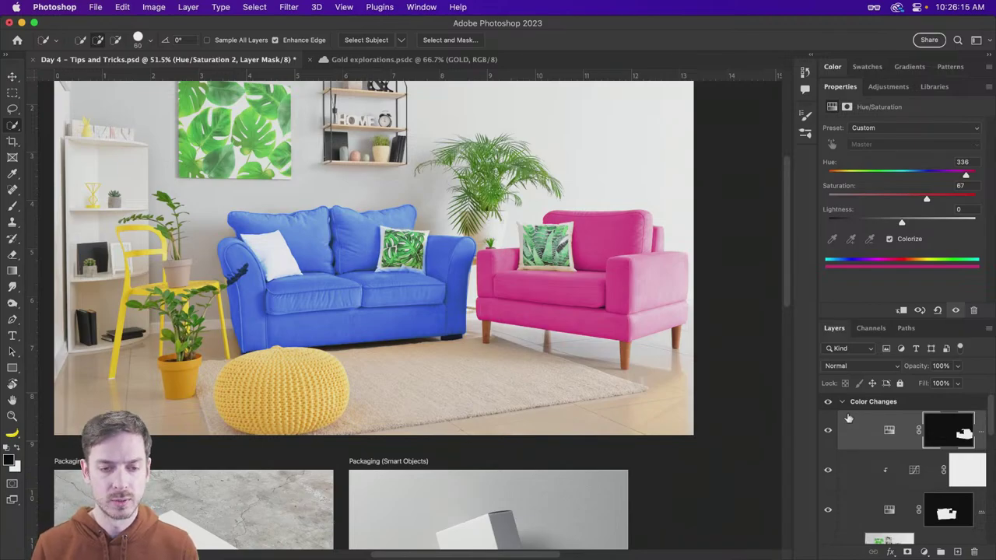
Clear the armchair selection and set up a brush of about 176 px, centring the armchair.
scroll(490, 248, up, 6)
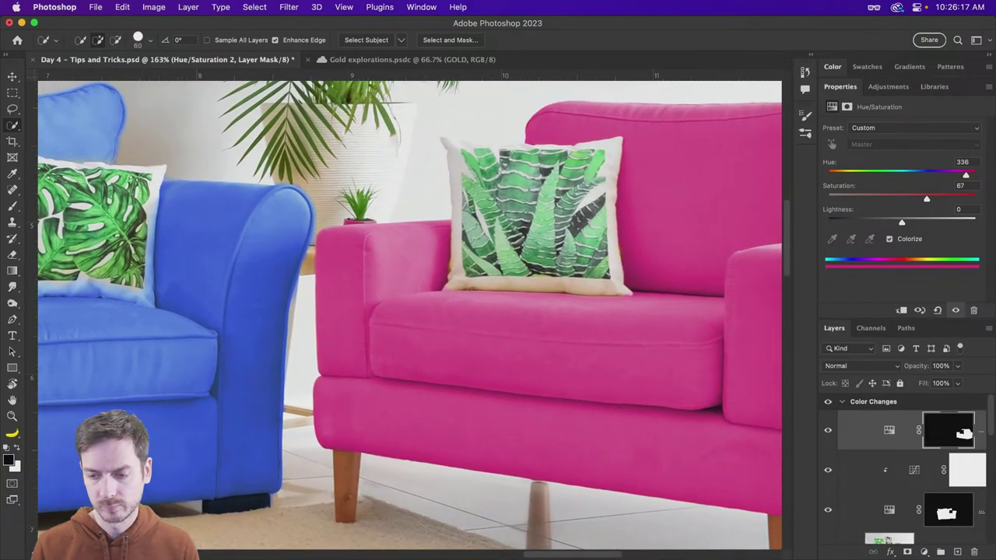
key(x)
key(bracketright)
key(bracketright)
key(bracketright)
key(bracketright)
key(bracketright)
key(bracketright)
key(bracketright)
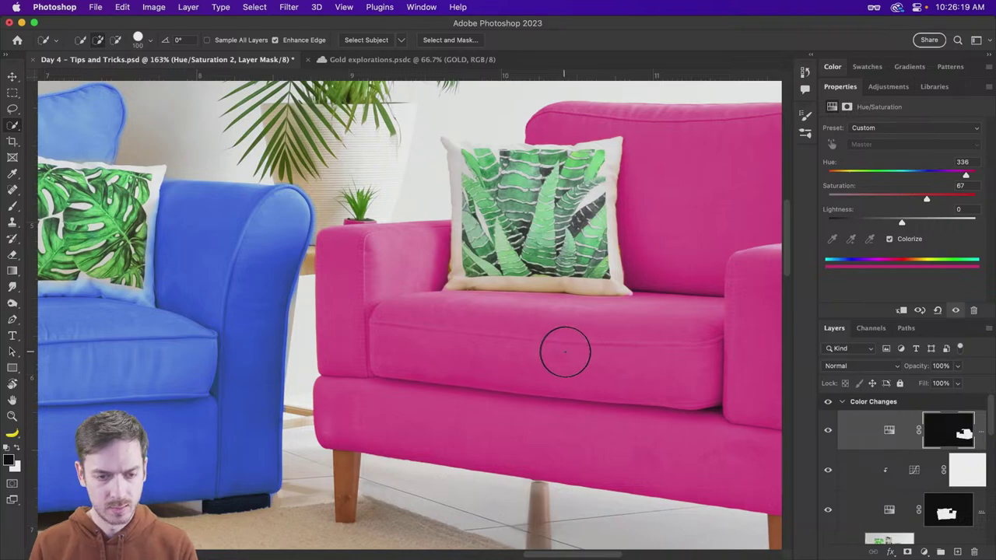
click(597, 343)
key(ctrl+d)
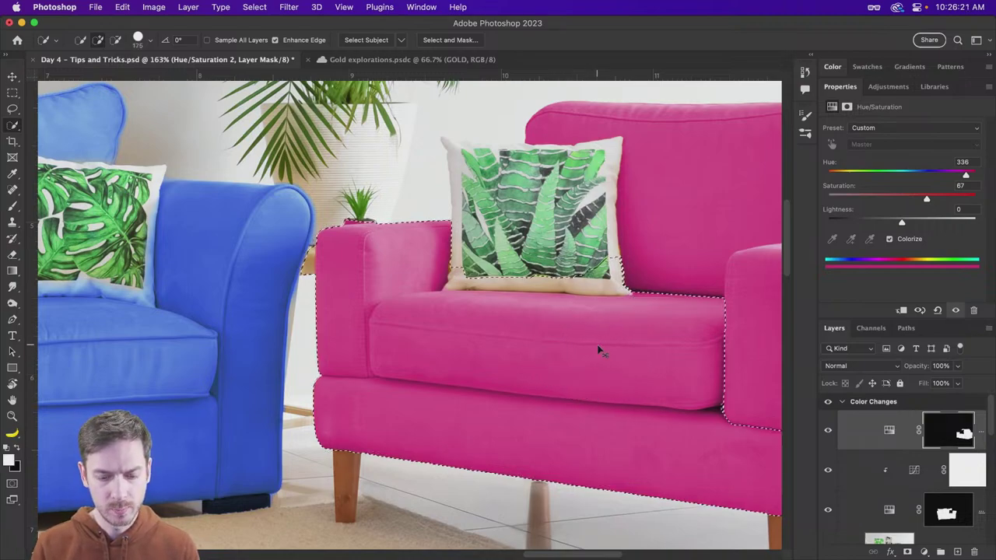
key(b)
key(bracketright)
key(bracketright)
key(bracketright)
key(bracketright)
key(bracketright)
key(bracketright)
key(bracketright)
key(bracketright)
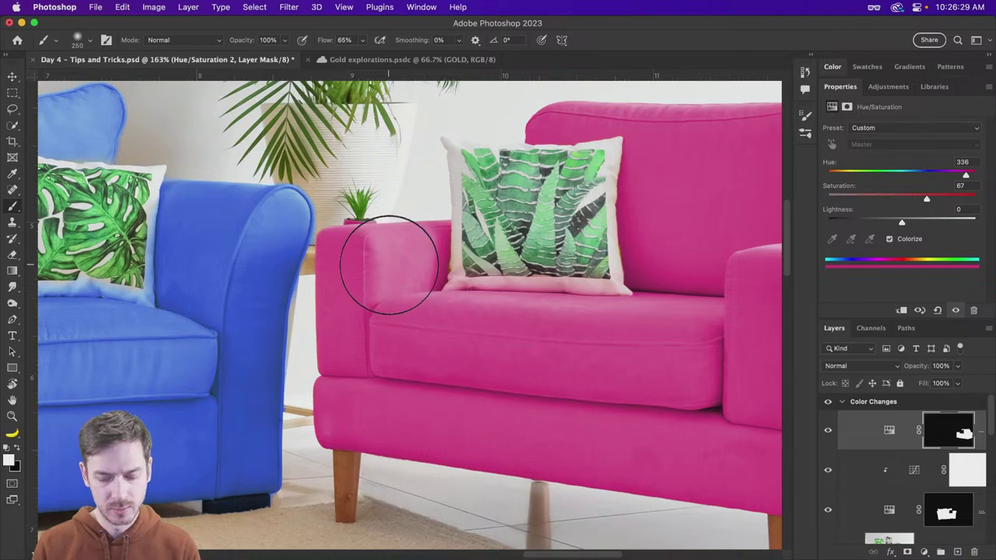
key(bracketleft)
key(bracketleft)
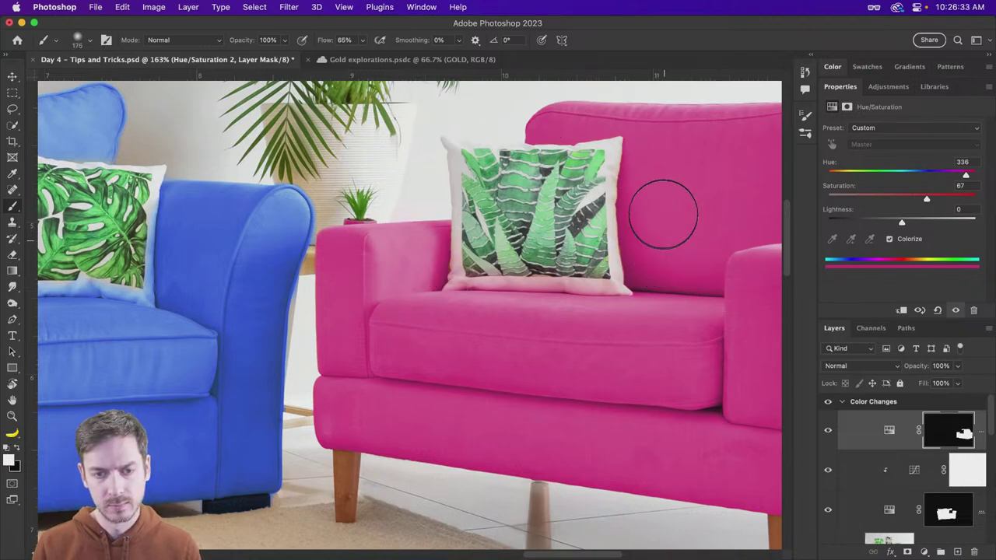
scroll(578, 226, right, 1)
drag(577, 226, 377, 210)
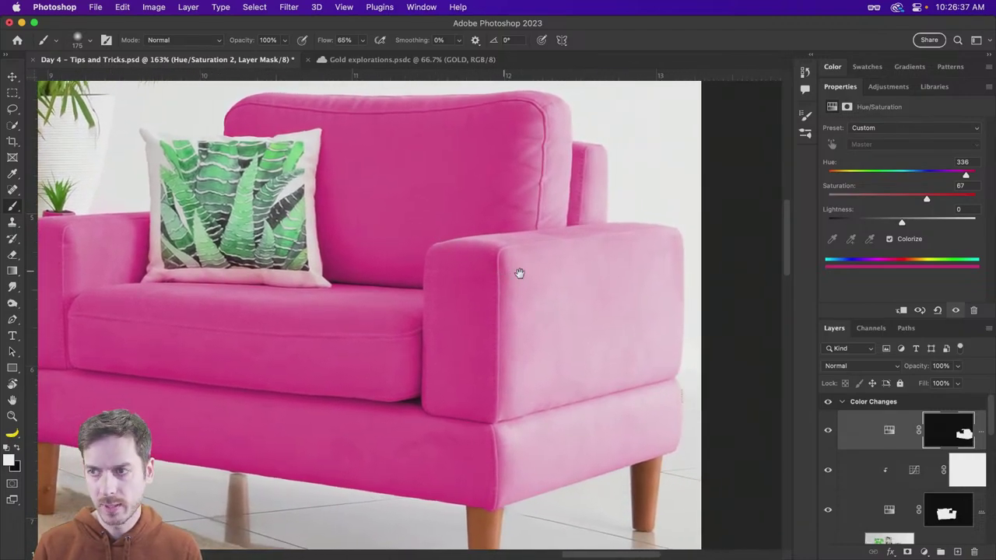
scroll(560, 258, left, 5)
scroll(559, 248, down, 8)
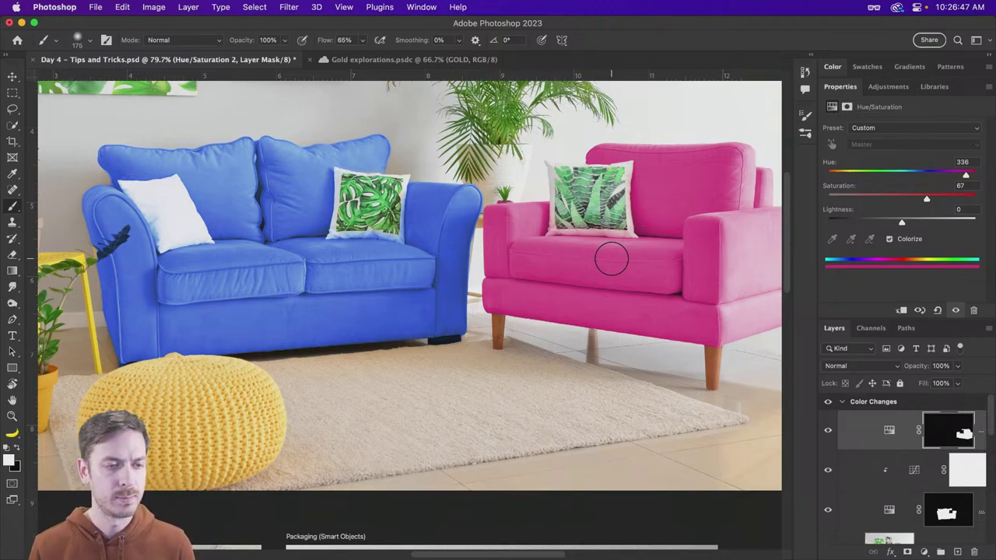
Switch to the Move tool and zoom in on the leaf picture on the wall.
key(v)
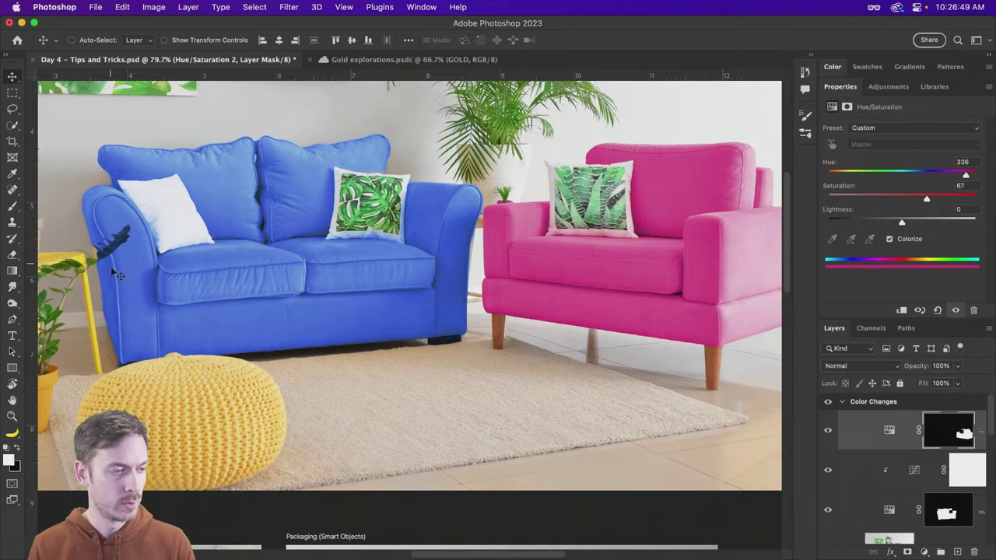
scroll(247, 254, left, 10)
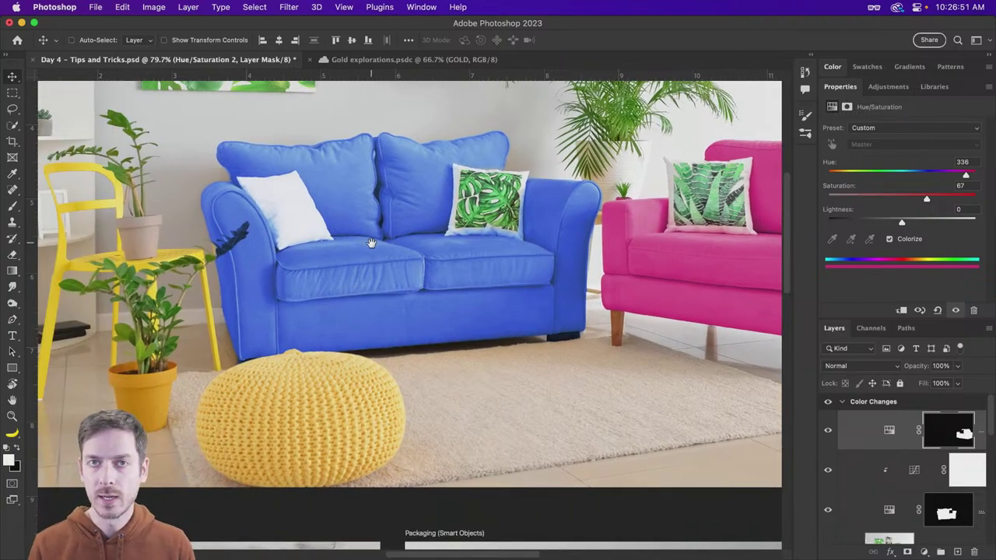
scroll(338, 267, right, 10)
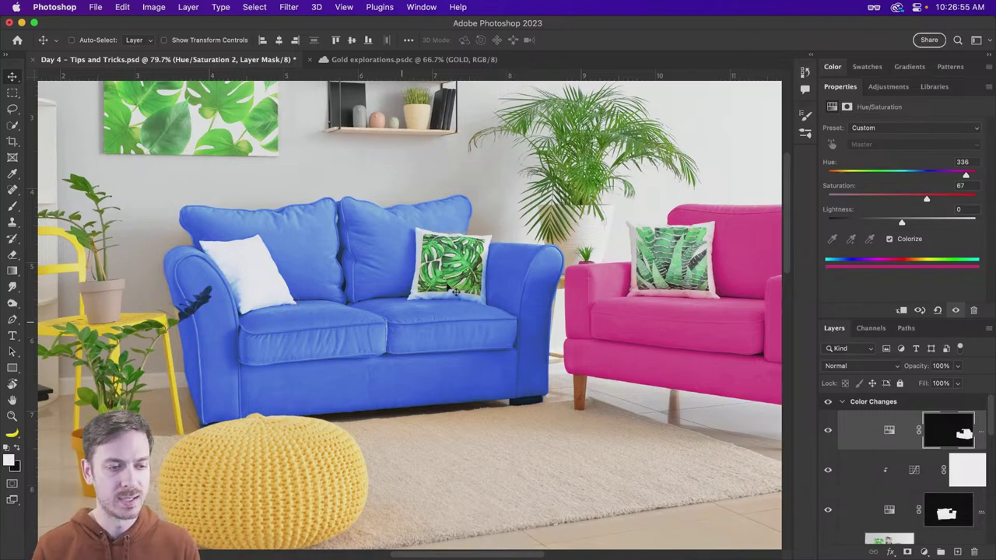
scroll(456, 290, left, 10)
scroll(455, 291, up, 8)
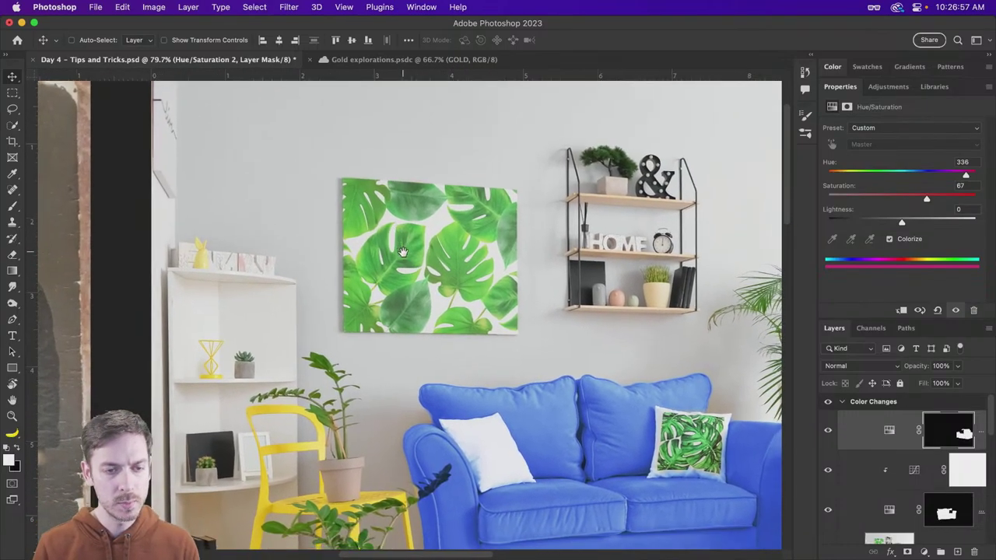
scroll(441, 229, up, 3)
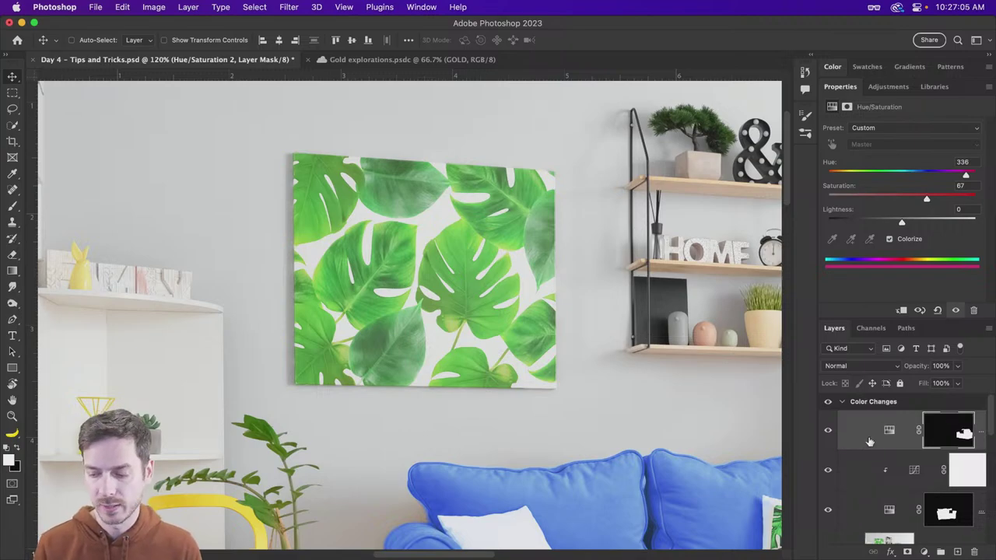
Enable Auto-Select and drag AdobeStock_273227473.jpeg from the Packaging folder onto the canvas.
key(super)
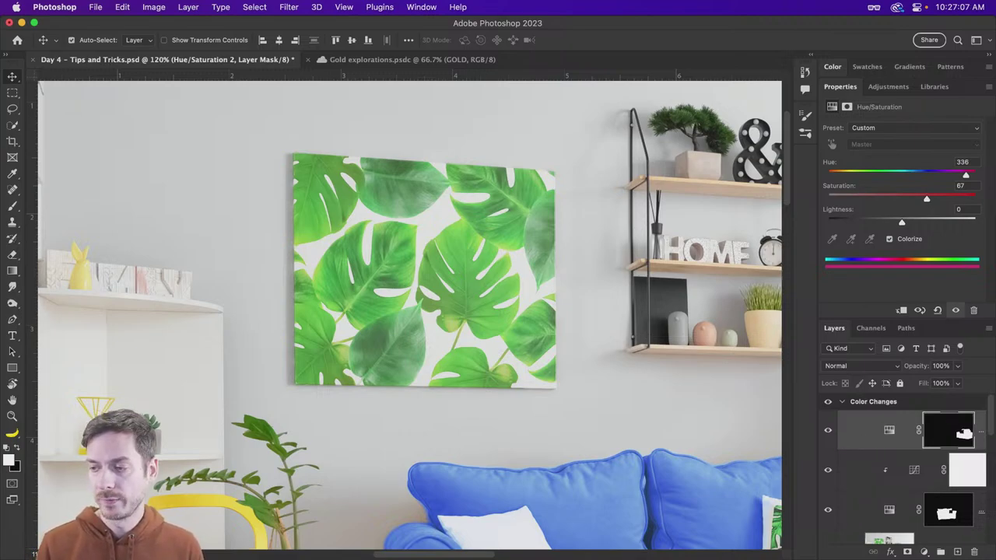
key(super+Tab)
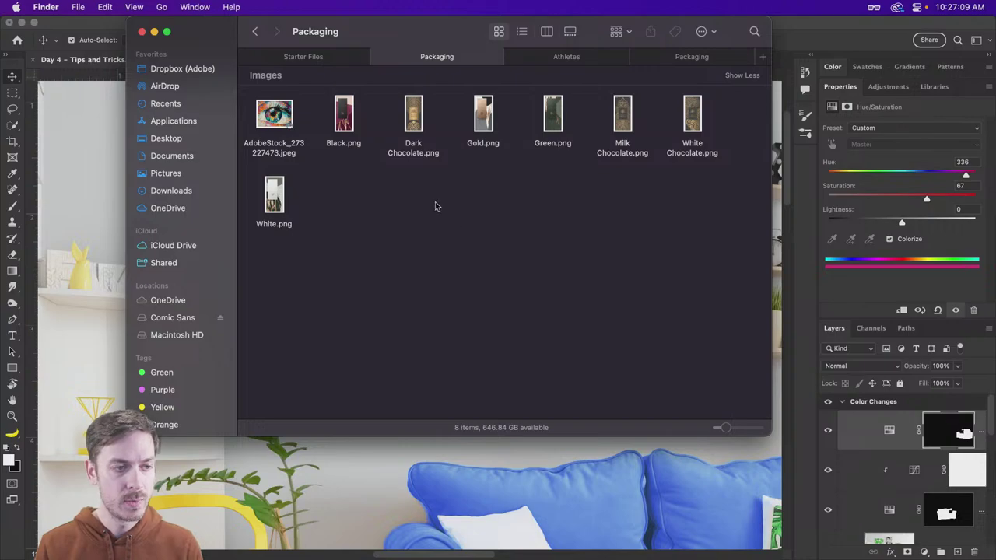
click(274, 115)
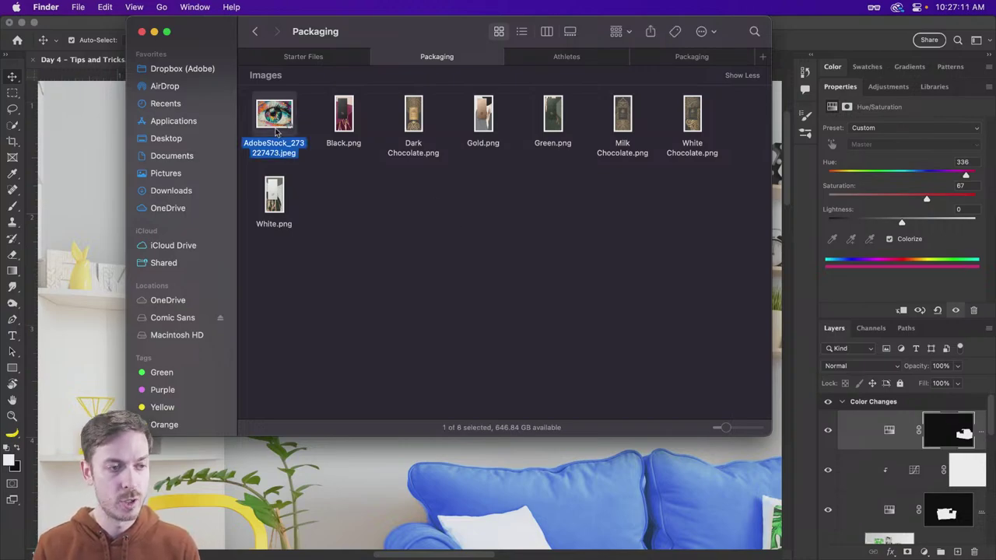
key(super+Tab)
drag(274, 115, 342, 224)
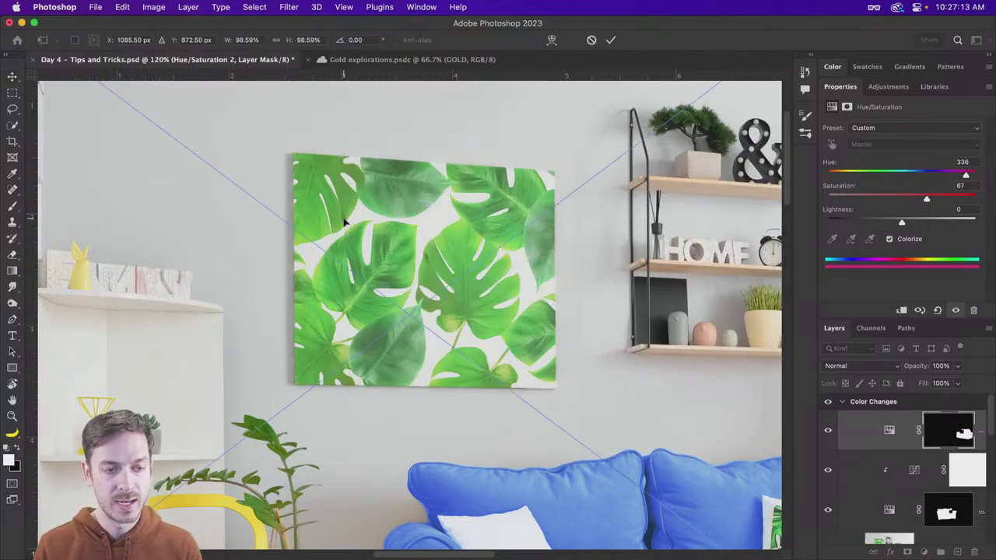
Place the eye image, scale it to about 27% and move it over the leaf picture.
key(super+0)
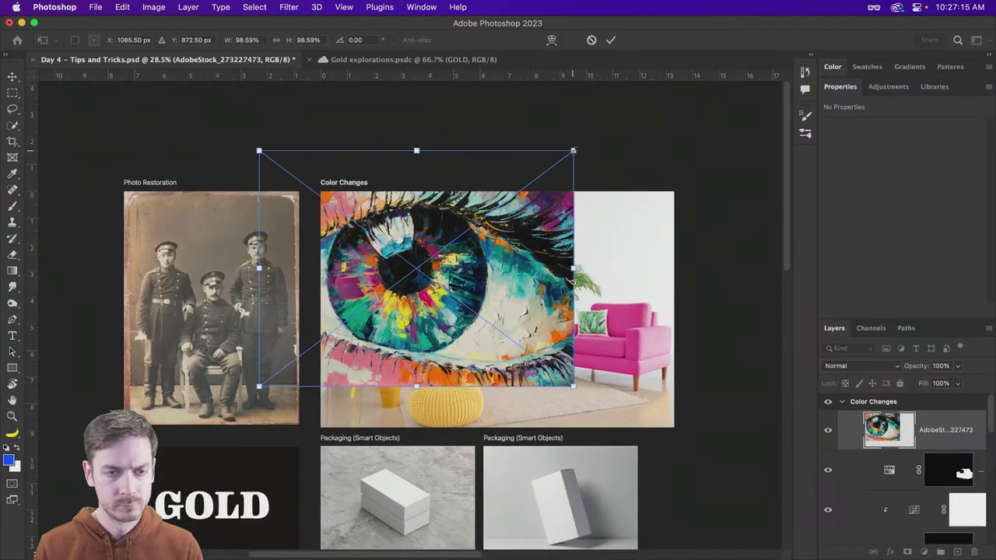
drag(574, 150, 460, 234)
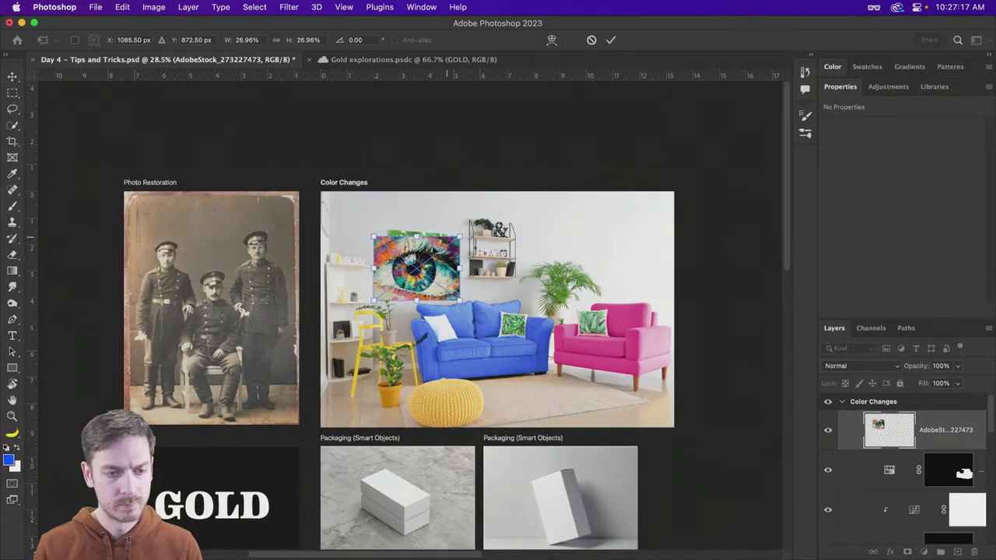
scroll(414, 246, up, 5)
drag(496, 285, 465, 277)
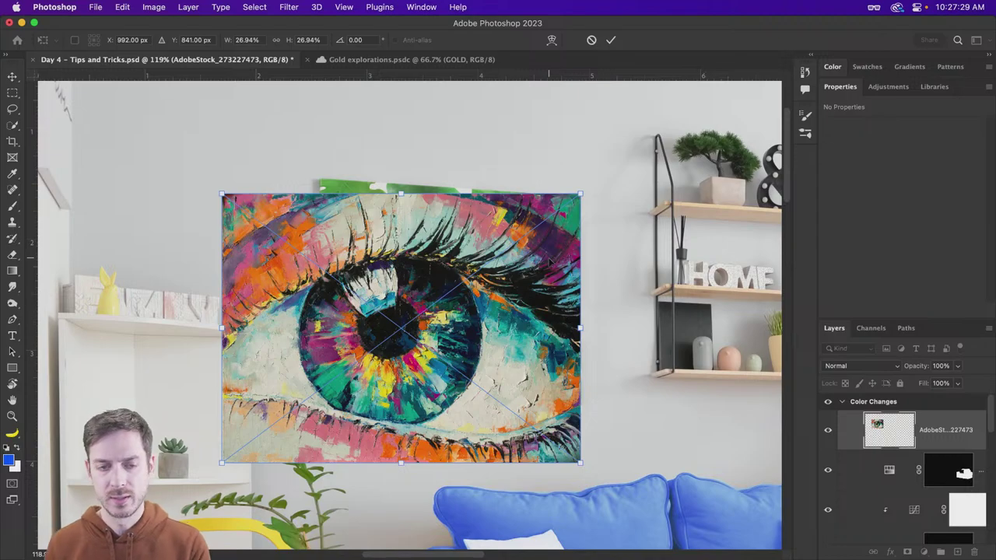
drag(566, 237, 581, 221)
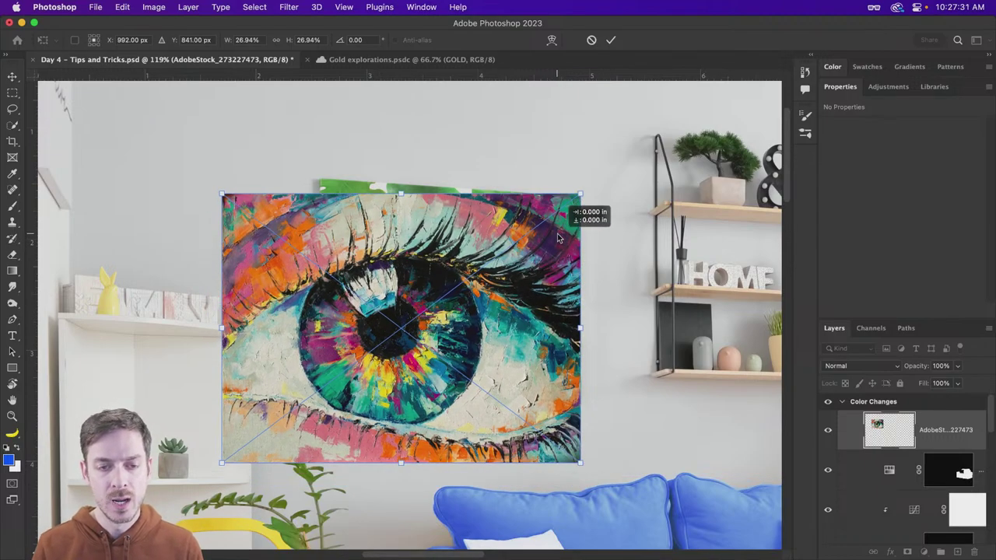
Distort the eye image's corners to match the frame's perspective and commit the transform.
drag(221, 191, 240, 179)
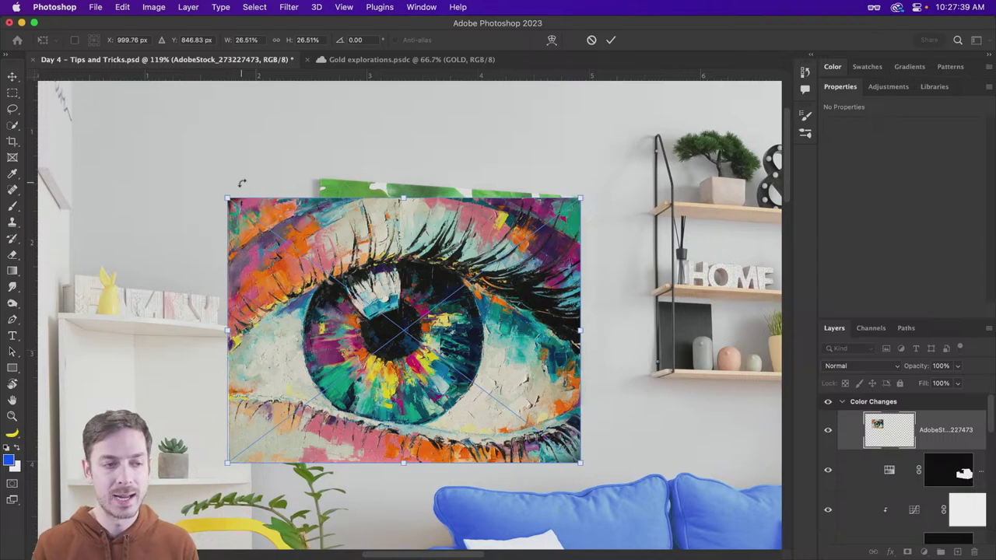
drag(231, 201, 323, 182)
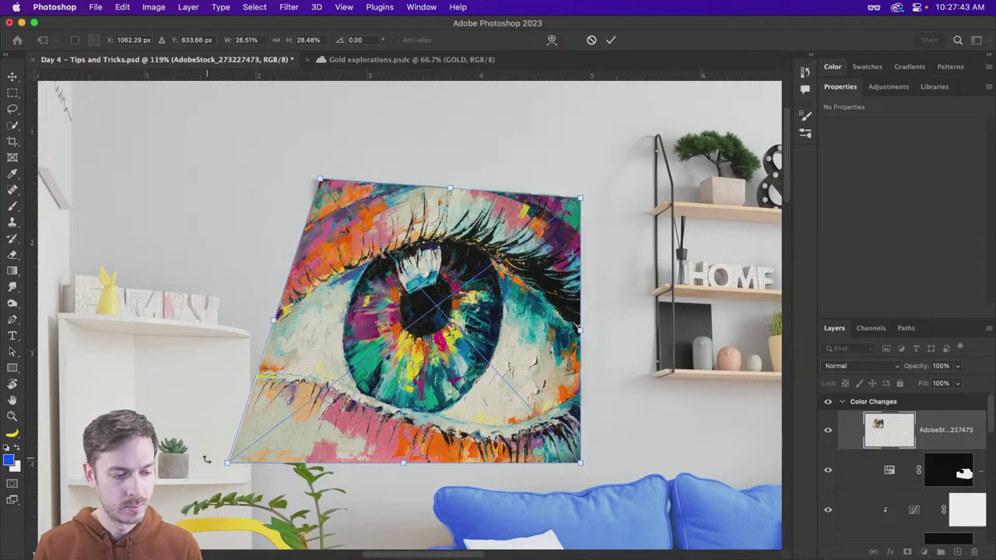
drag(229, 470, 326, 411)
drag(582, 465, 585, 417)
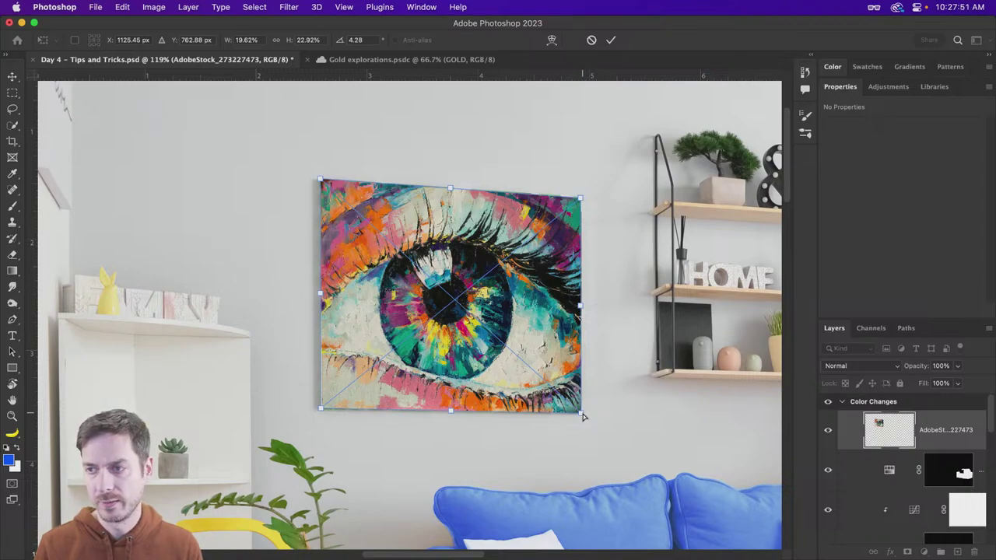
key(Return)
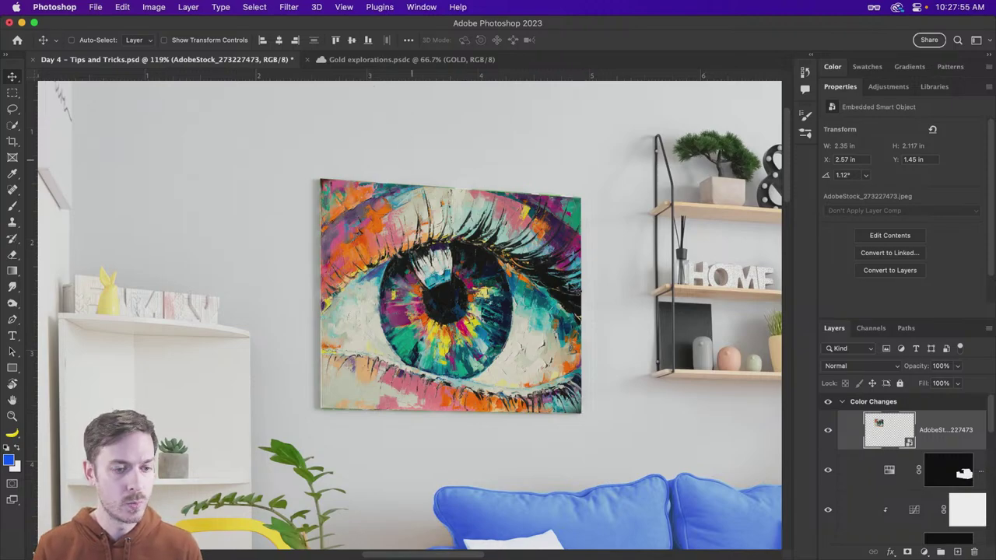
Select the Hue/Saturation 2, Curves 3 and Hue/Saturation 1 adjustment layers in turn.
click(872, 467)
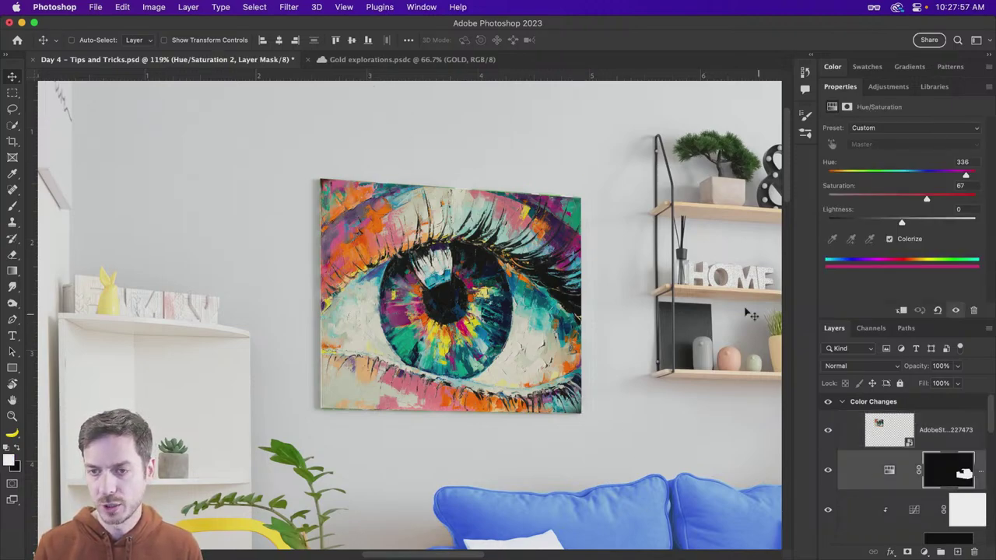
scroll(749, 314, down, 5)
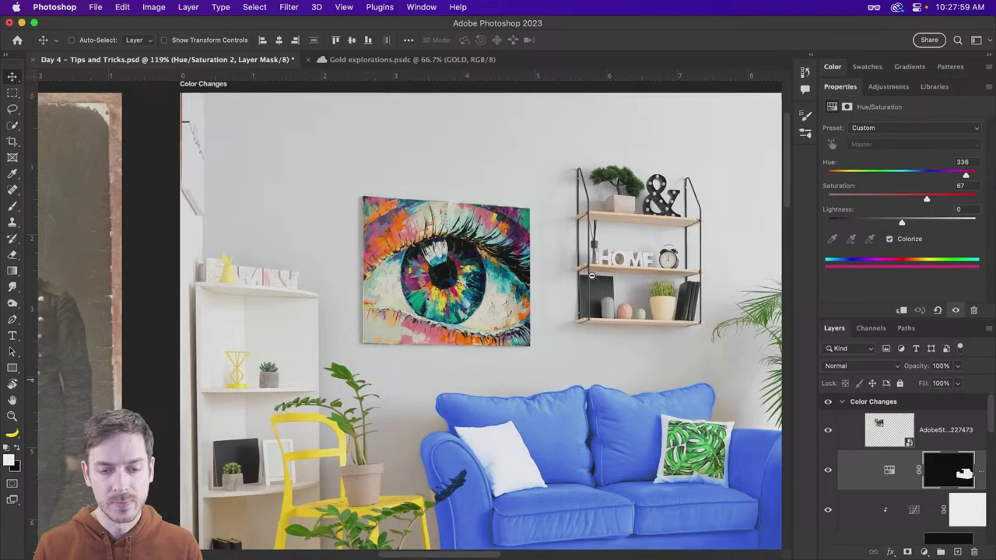
drag(602, 249, 446, 224)
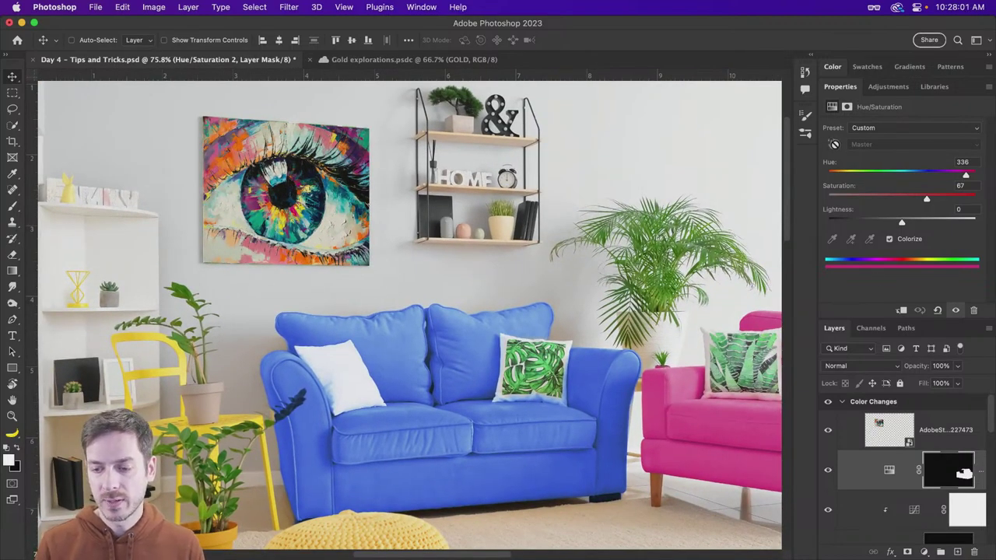
scroll(864, 480, down, 2)
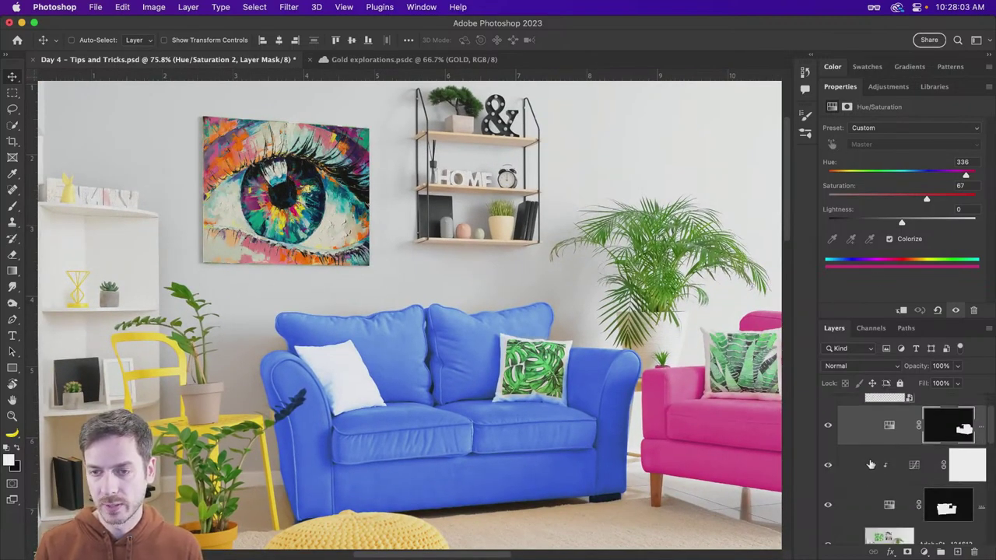
click(871, 465)
click(854, 504)
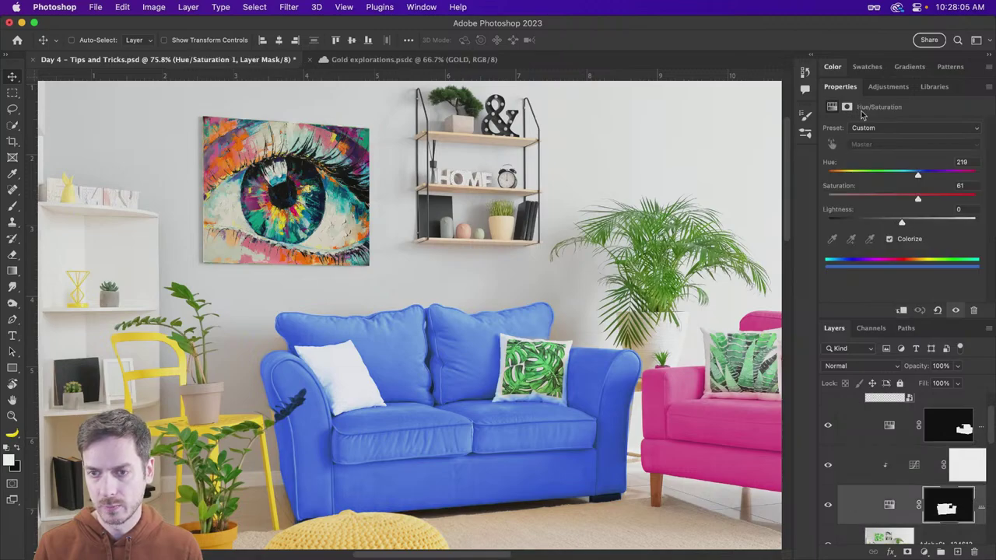
Hide the recoloured living-room photo and its adjustment layers using their eye icons.
scroll(560, 205, down, 3)
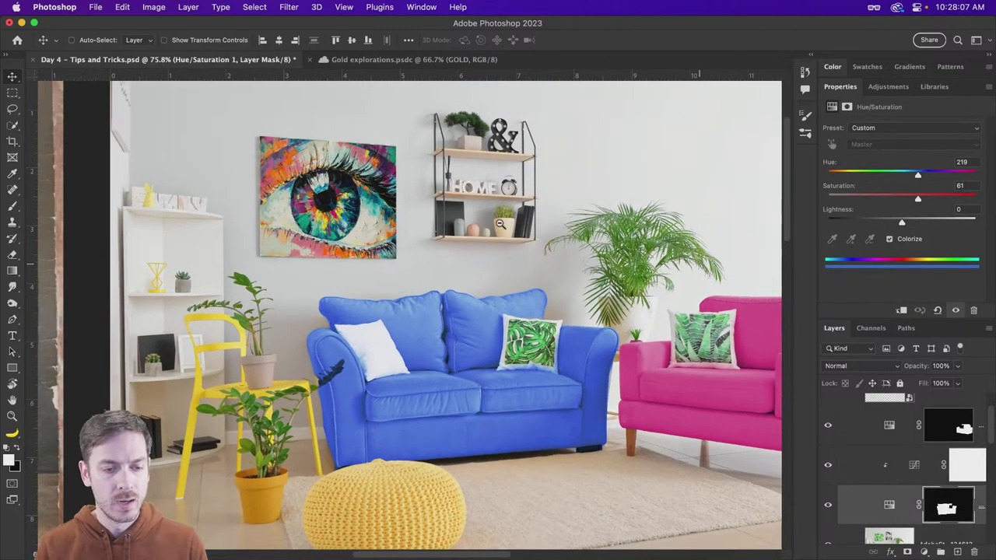
scroll(425, 343, up, 5)
scroll(429, 338, down, 10)
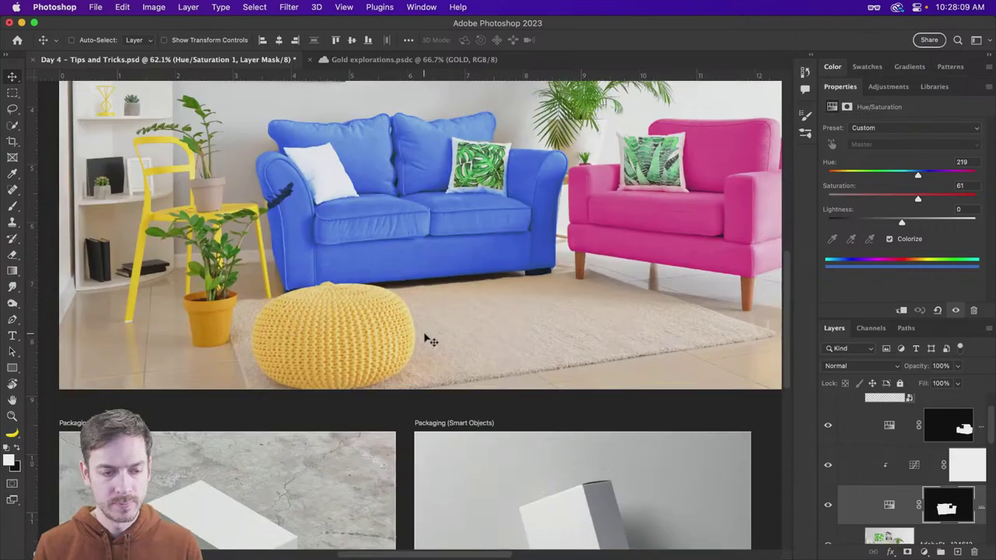
scroll(429, 331, up, 3)
scroll(467, 295, down, 1)
scroll(467, 295, left, 1)
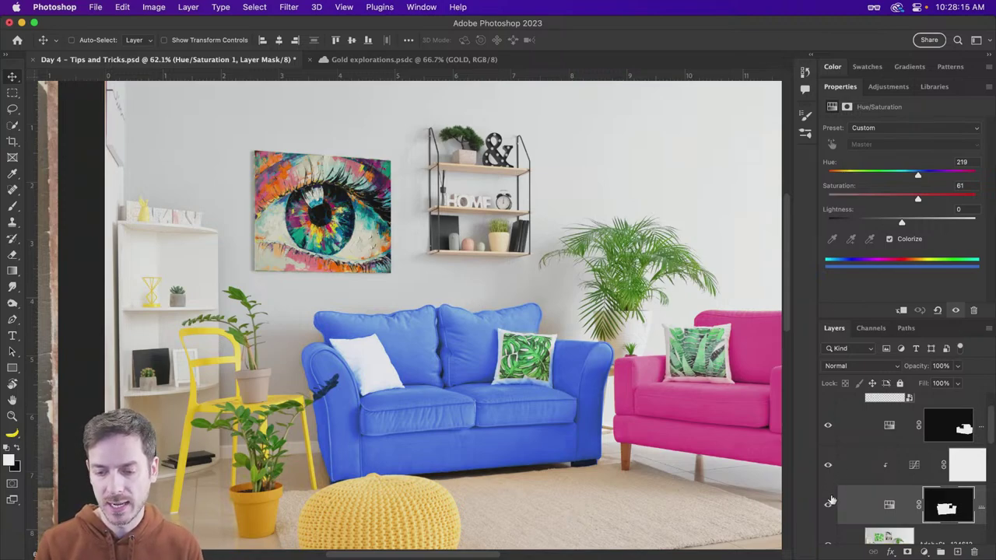
drag(830, 503, 842, 448)
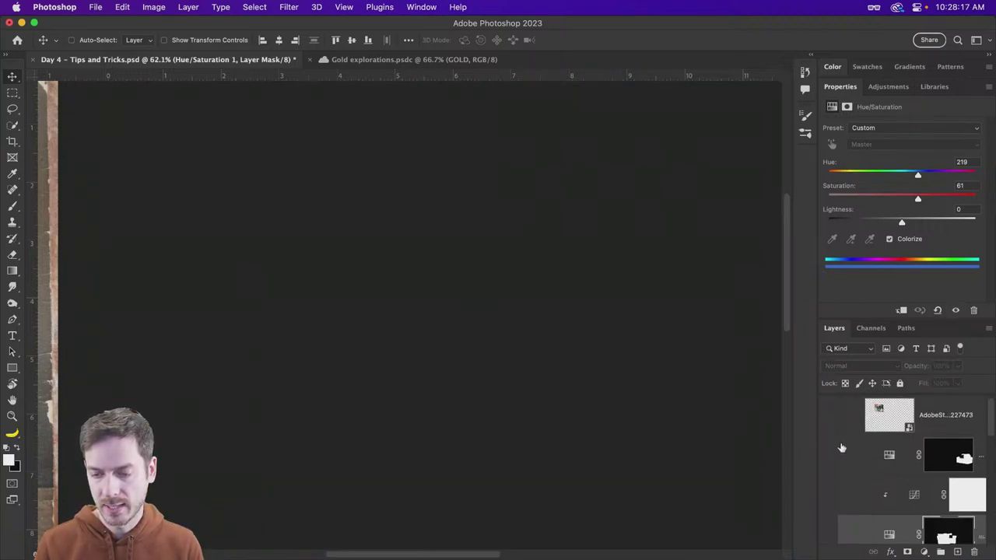
scroll(841, 447, down, 3)
Make the original yellow-sofa living-room photo layer visible again.
click(857, 454)
key(super+0)
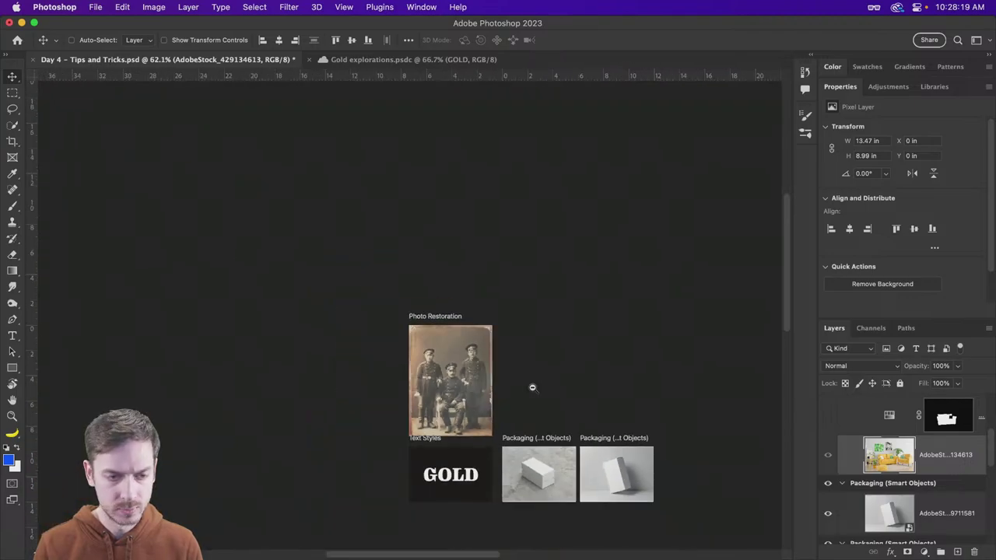
click(829, 458)
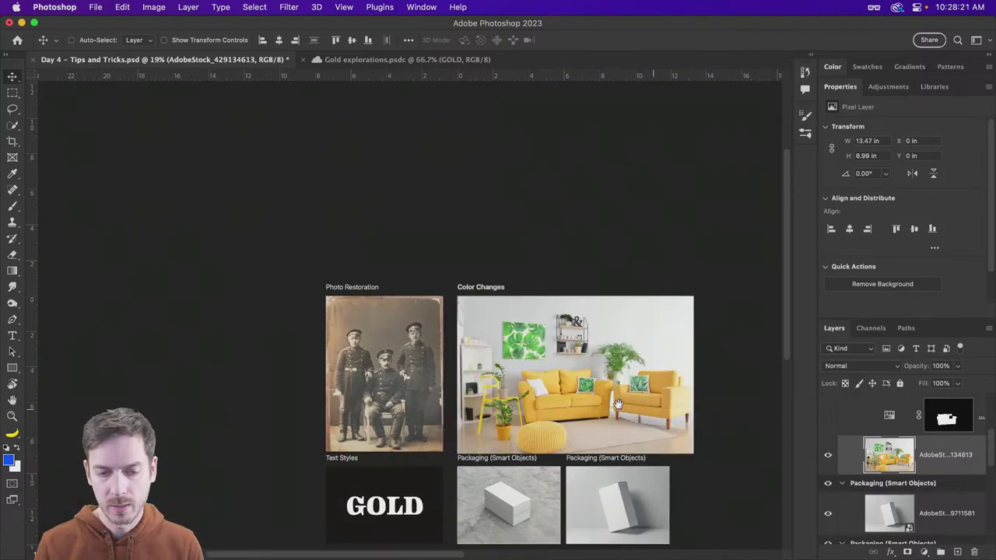
scroll(617, 404, up, 5)
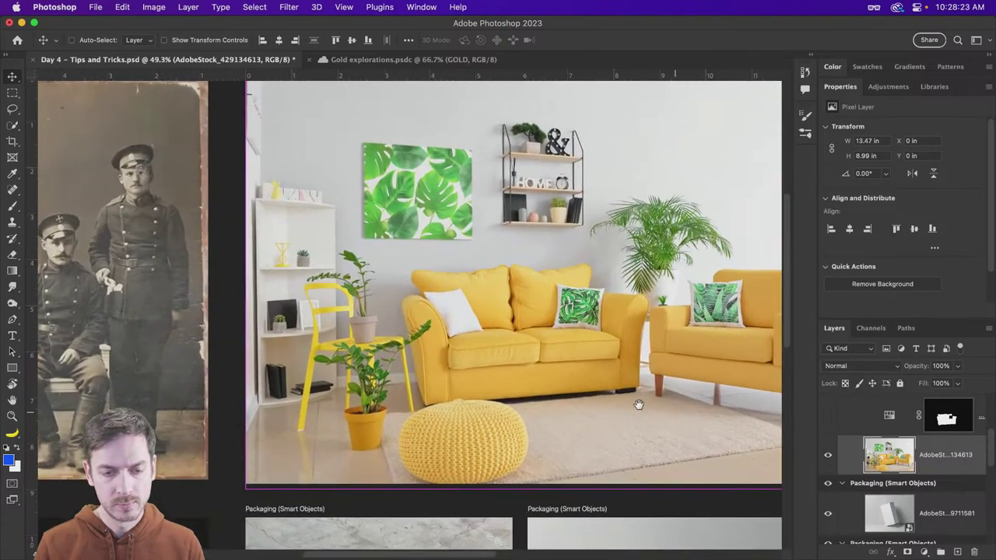
scroll(638, 404, right, 2)
Add a Hue/Saturation adjustment and test hue shifts on Master and Yellows, ending on Master.
click(927, 552)
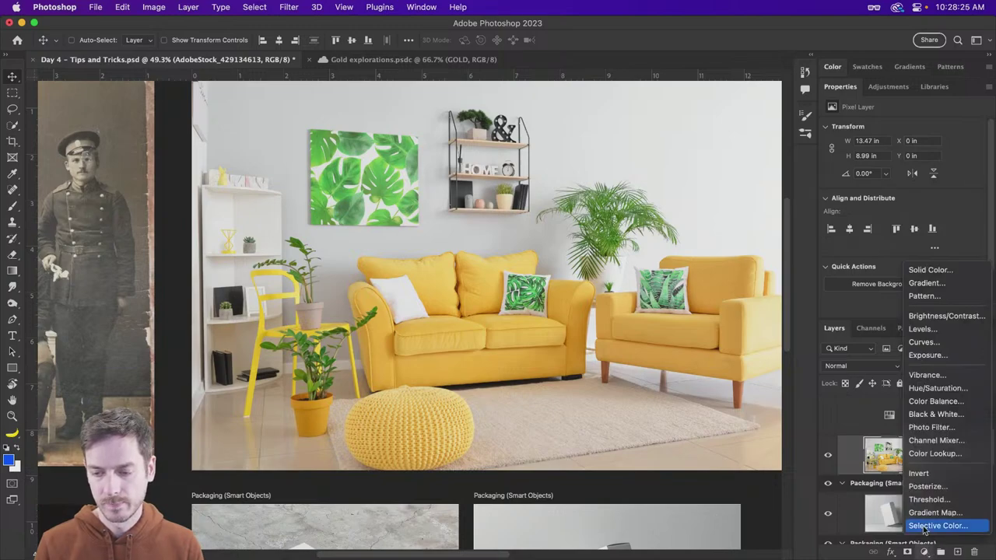
click(938, 390)
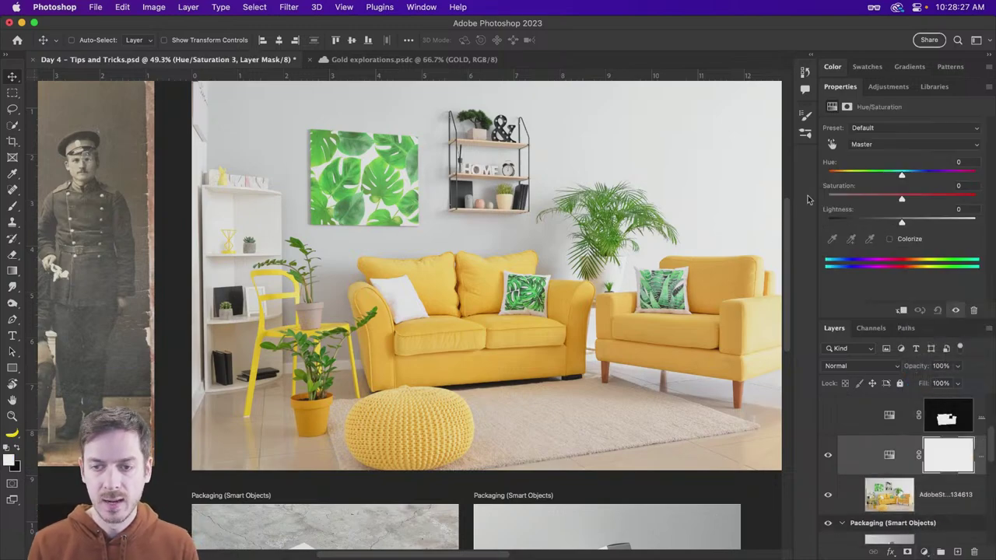
mouse_move(905, 178)
mouse_down()
mouse_move(934, 175)
mouse_move(890, 173)
mouse_move(902, 174)
mouse_up()
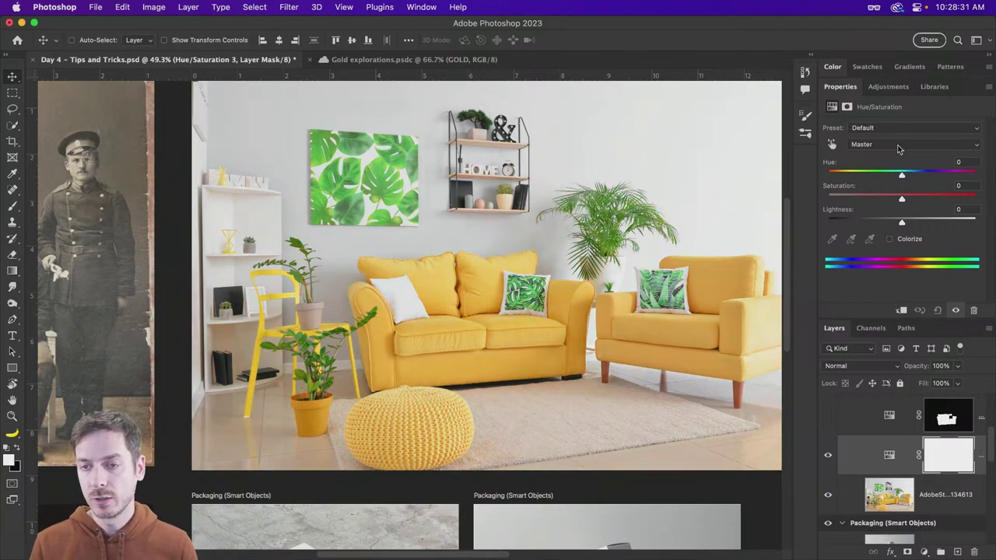
click(899, 146)
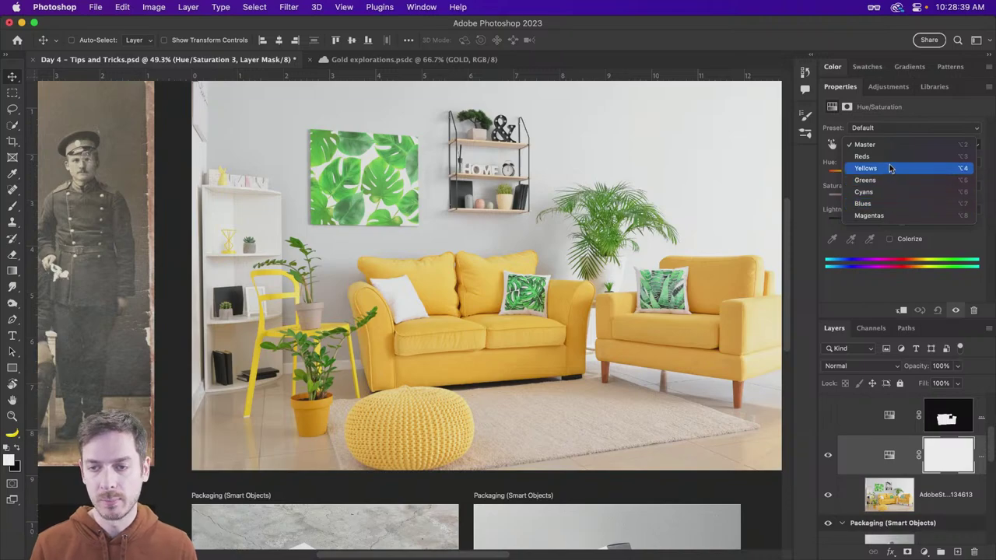
click(890, 168)
mouse_move(903, 173)
mouse_down()
mouse_move(932, 178)
mouse_move(860, 174)
mouse_move(902, 176)
mouse_up()
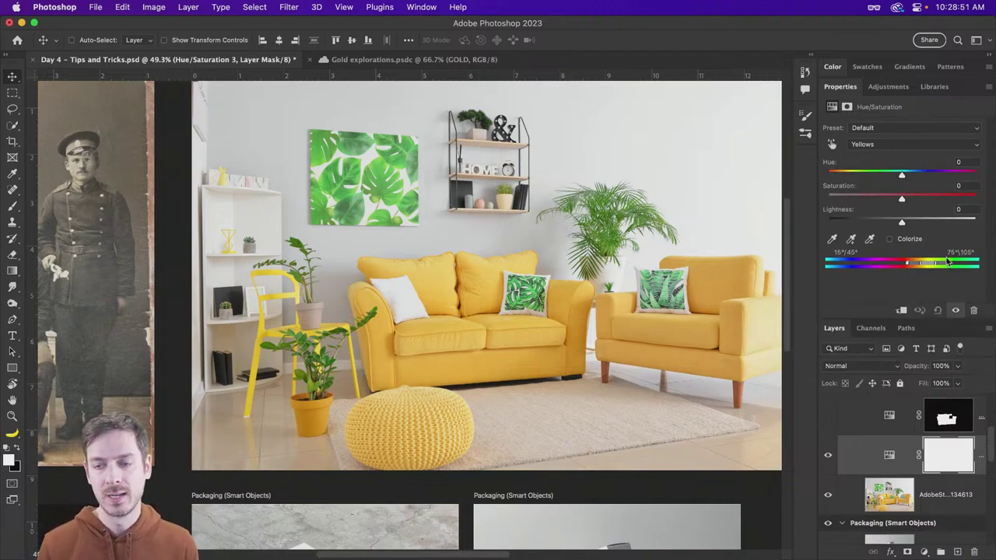
click(885, 146)
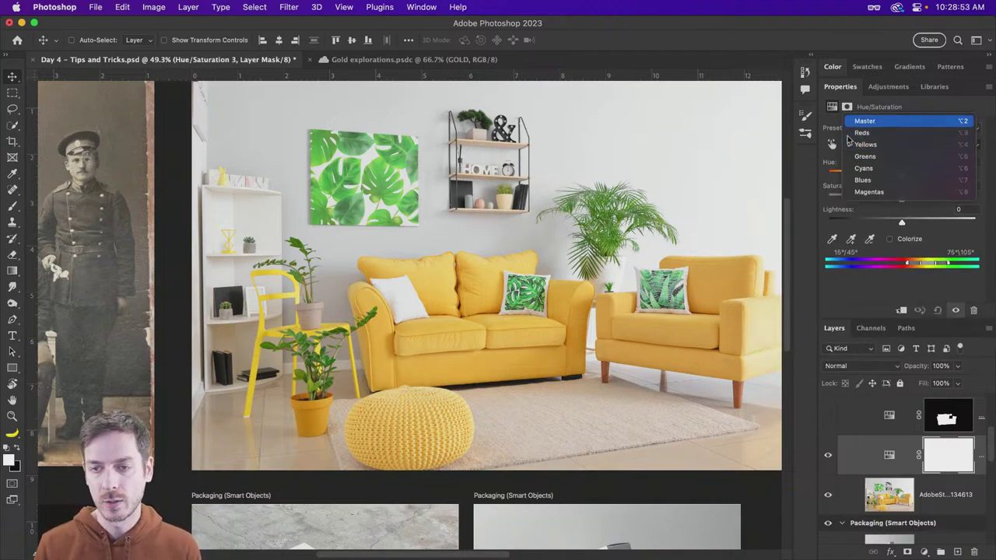
click(864, 117)
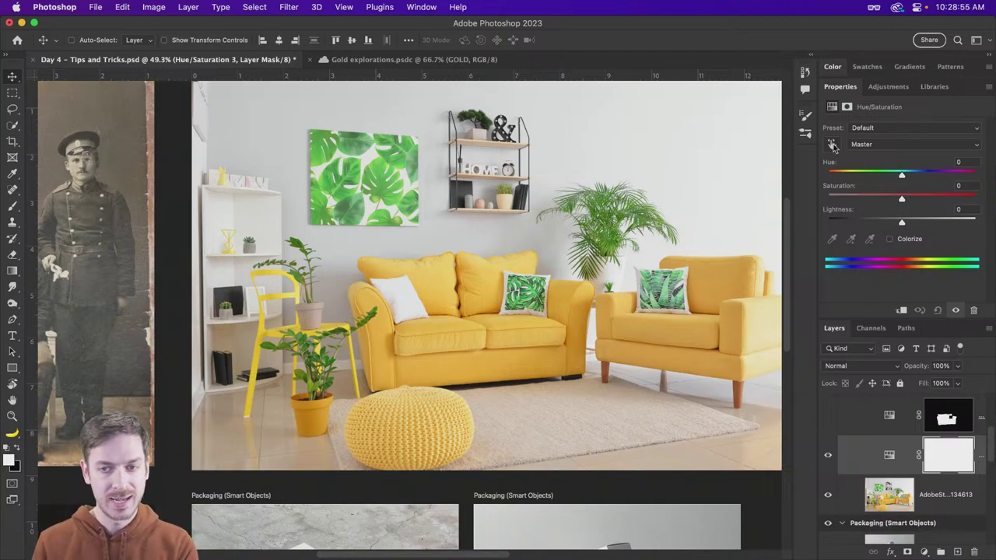
Recolour the yellow furniture and green leaves with the targeted adjustment tool, then undo it.
click(832, 146)
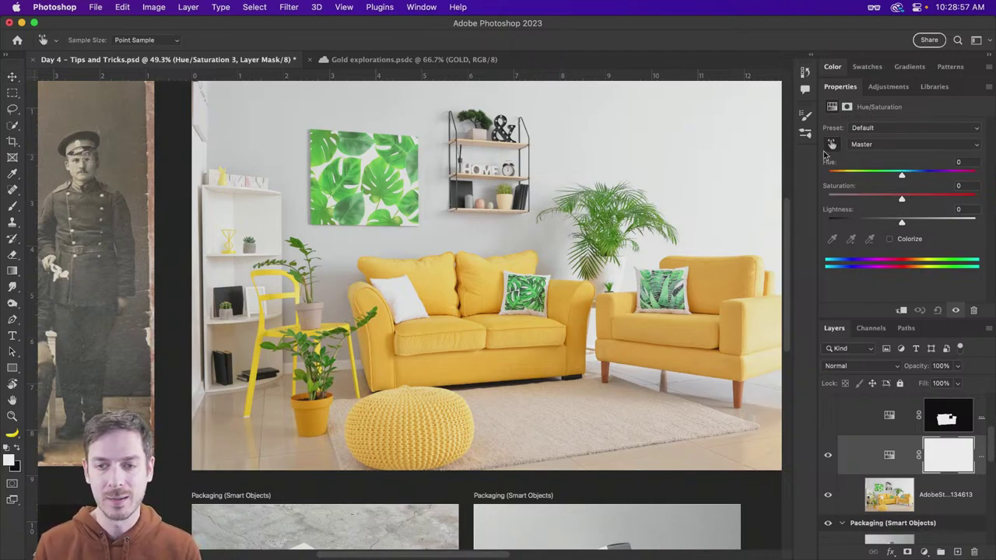
click(433, 290)
drag(434, 290, 494, 275)
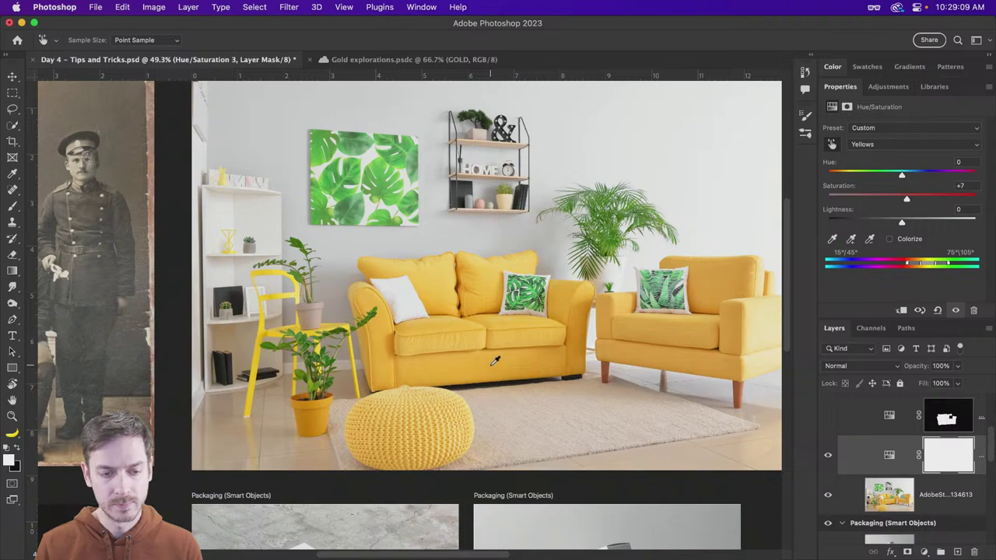
drag(495, 360, 452, 362)
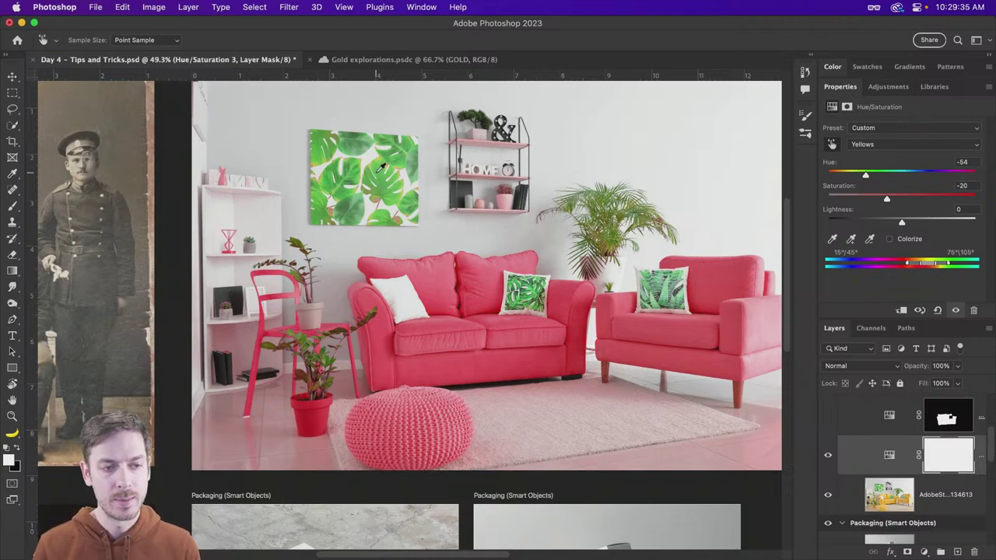
drag(382, 170, 464, 176)
drag(432, 174, 449, 176)
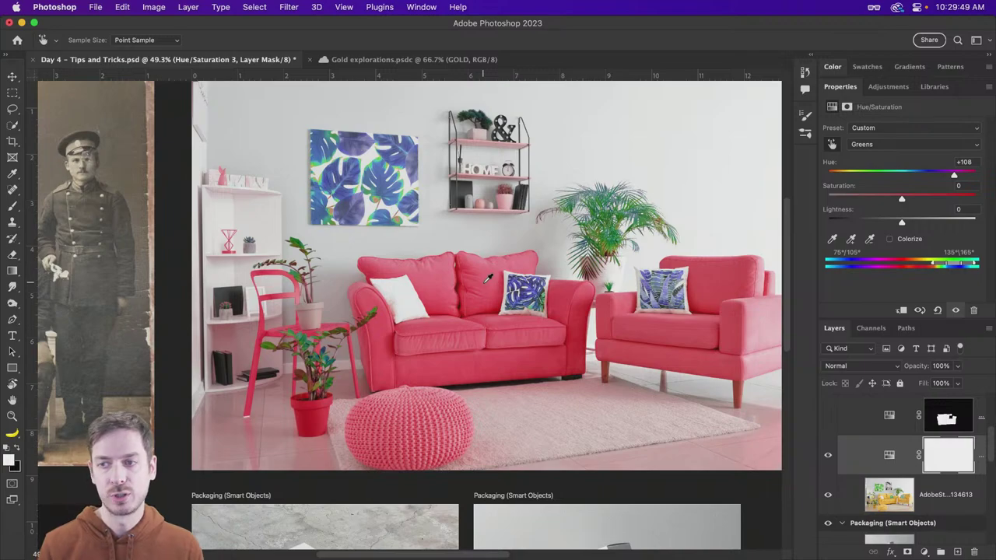
key(super+z)
key(super+z)
key(super+z)
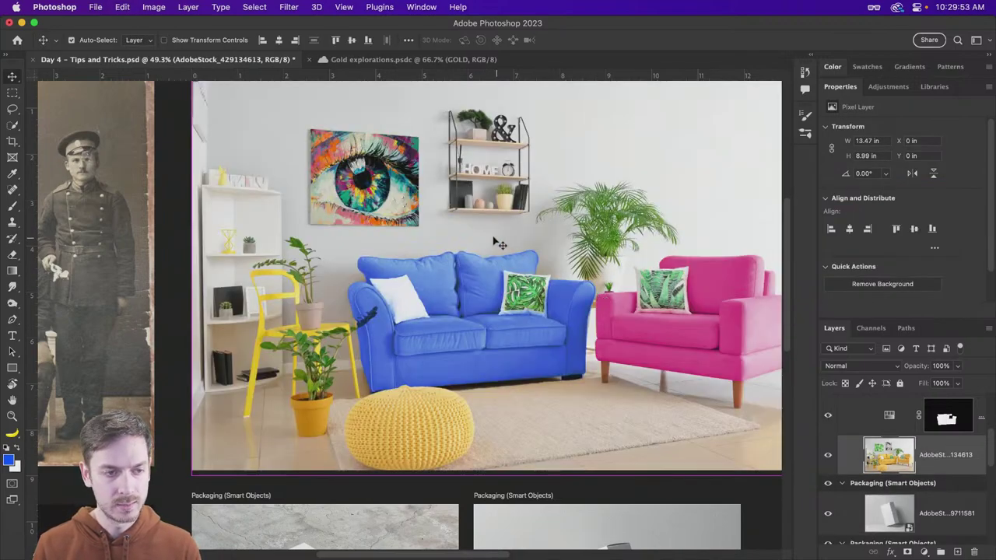
Nudge the eye painting's top-right corner with Free Transform and commit it.
mouse_move(308, 131)
mouse_down()
mouse_move(351, 130)
mouse_move(370, 151)
mouse_up()
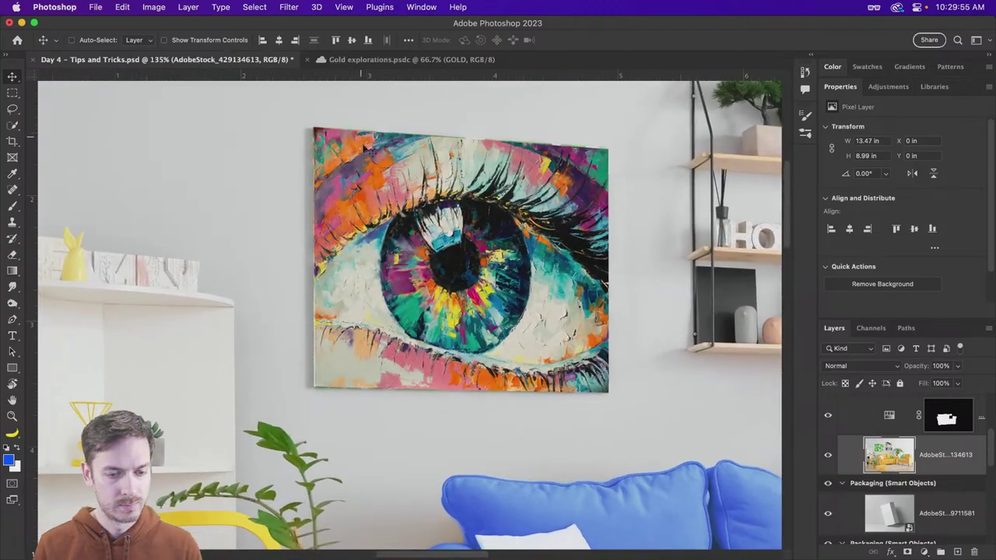
super+click(461, 253)
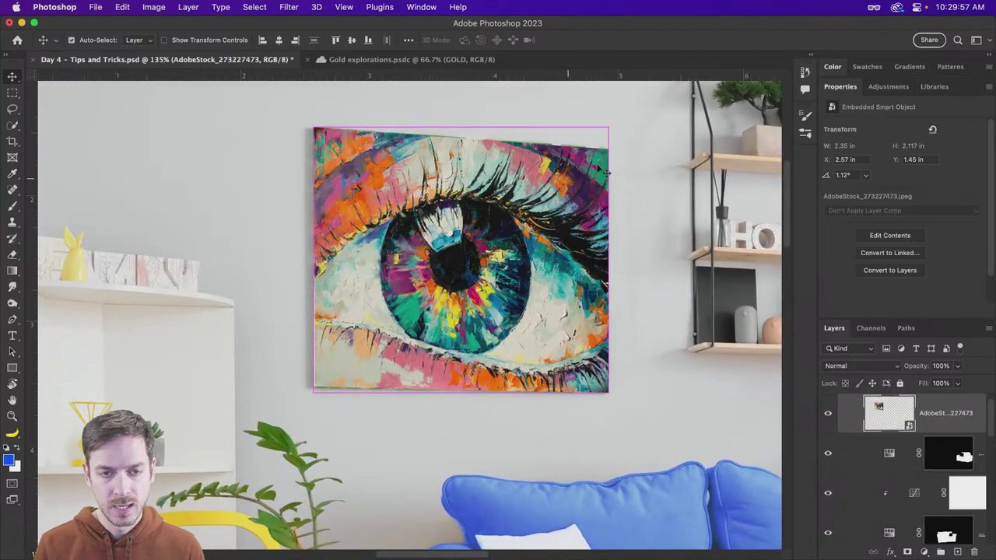
key(super+t)
drag(612, 153, 609, 147)
key(Return)
scroll(612, 155, right, 2)
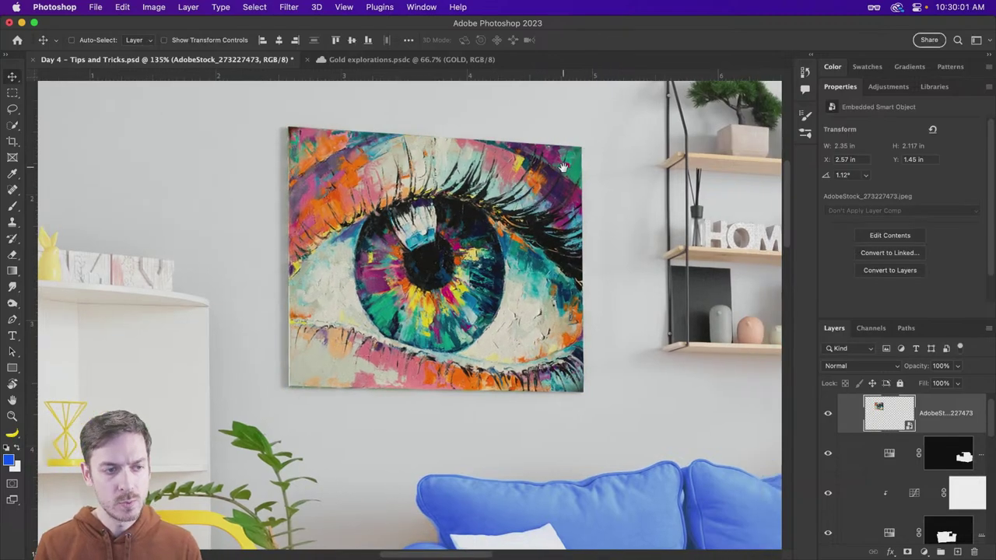
Add a black Inner Shadow (000000) to the eye painting with distance 0.
double_click(849, 415)
click(515, 199)
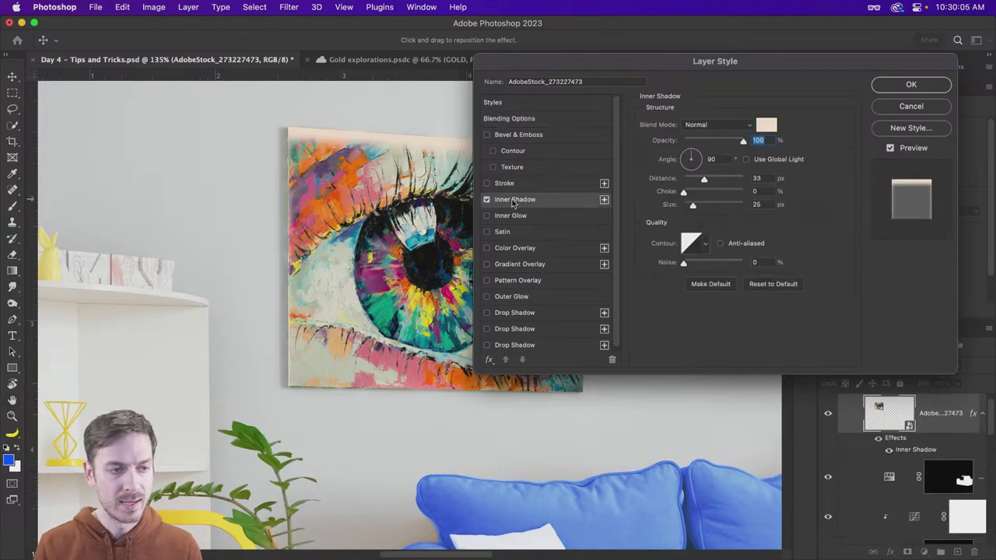
click(766, 125)
text(000000)
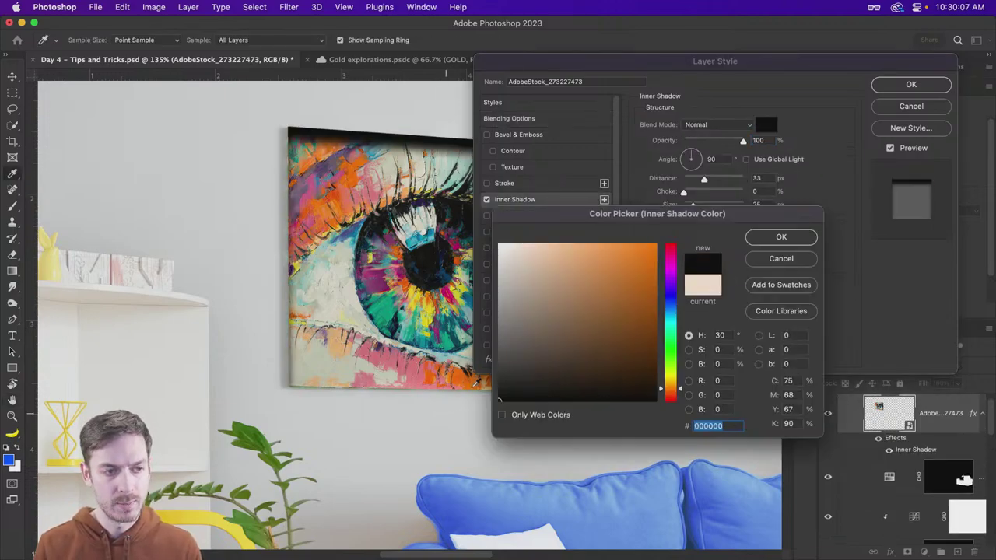
key(Return)
mouse_move(705, 181)
mouse_down()
mouse_move(683, 181)
mouse_move(686, 205)
mouse_move(697, 192)
mouse_up()
Set the inner shadow to Soft Light with a 4 px size and apply the style.
click(714, 126)
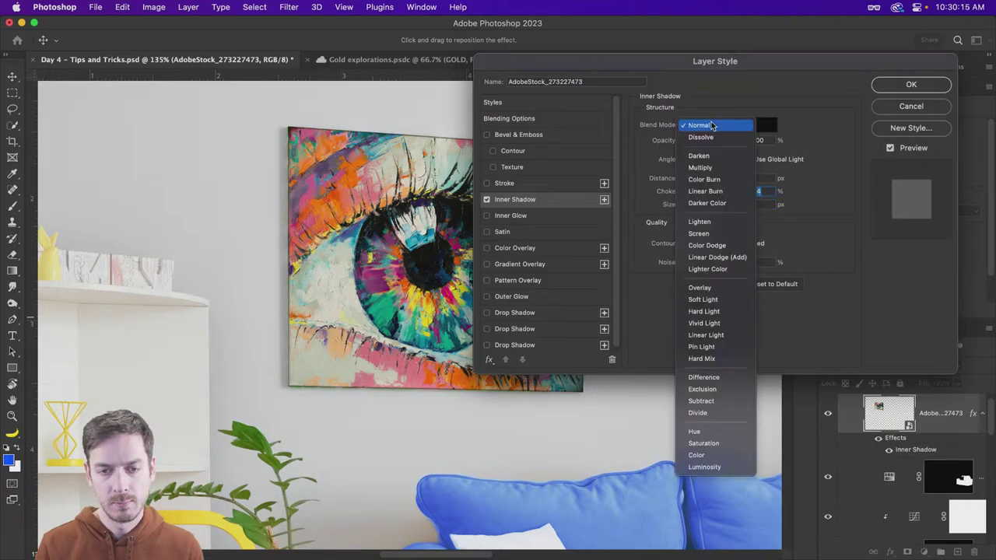
click(719, 300)
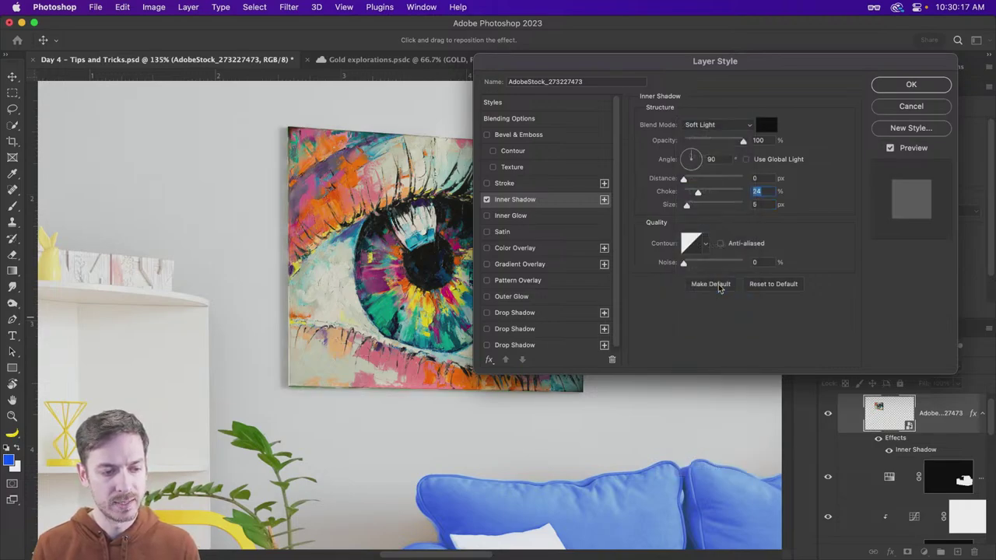
click(487, 200)
click(488, 200)
drag(682, 206, 688, 208)
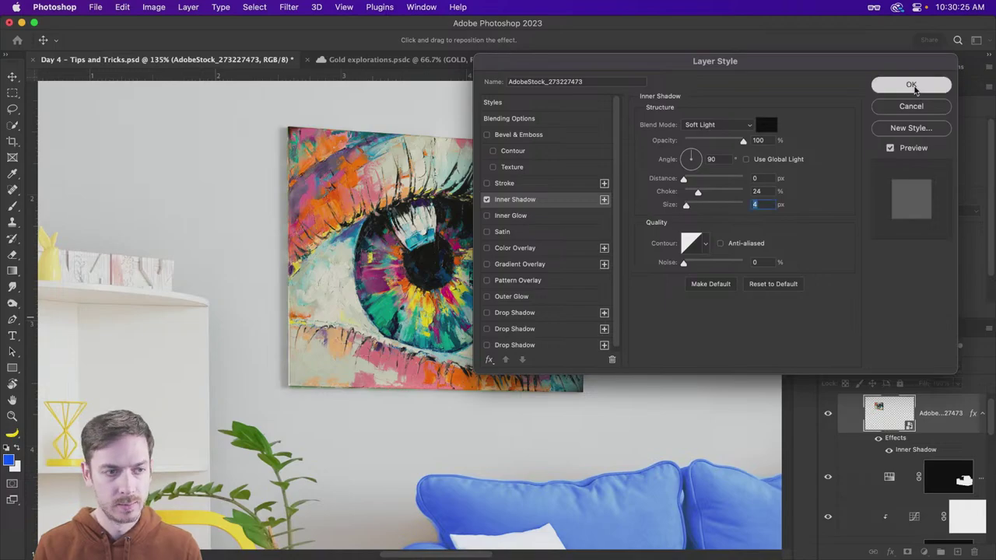
click(912, 84)
scroll(267, 100, up, 5)
key(super+t)
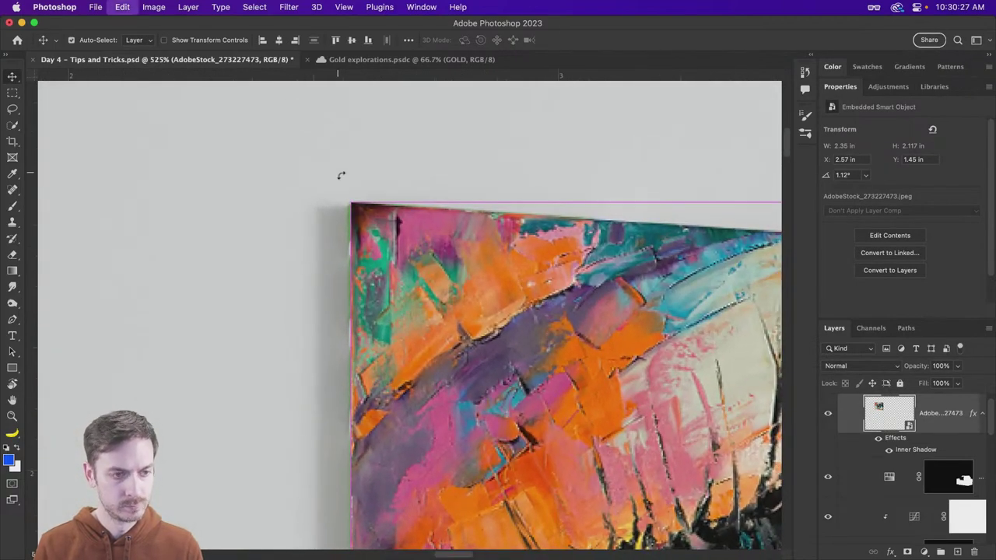
drag(352, 204, 350, 200)
key(Escape)
scroll(356, 244, down, 10)
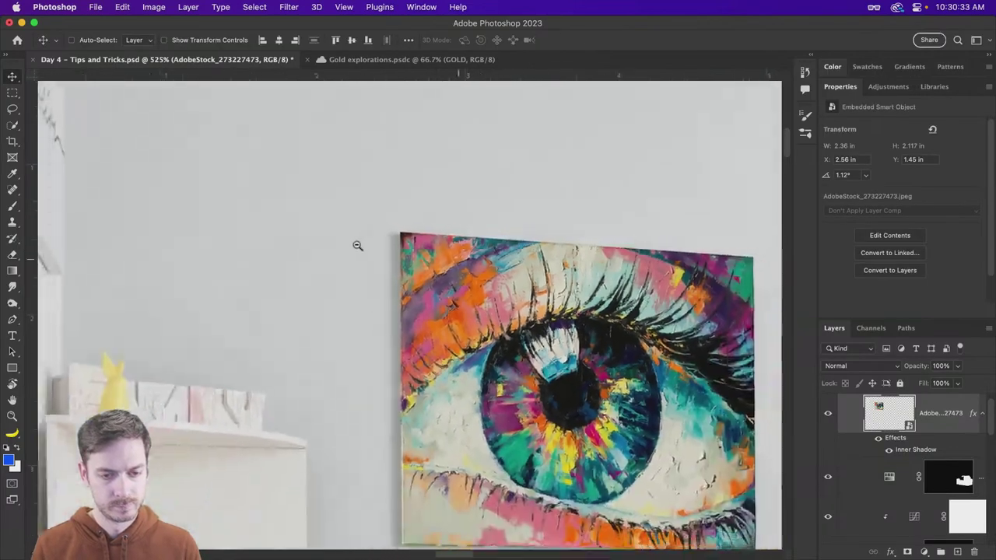
scroll(608, 282, down, 1)
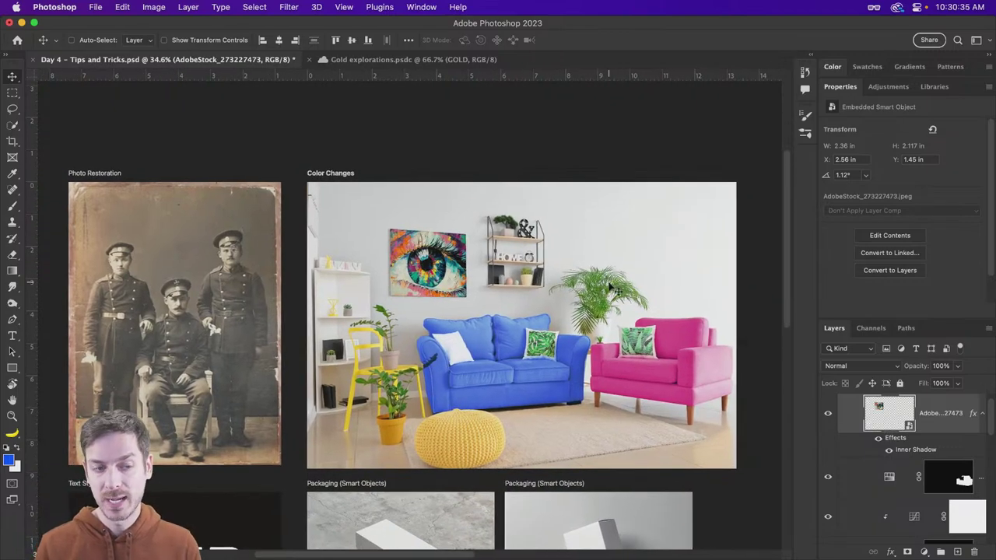
scroll(444, 254, down, 5)
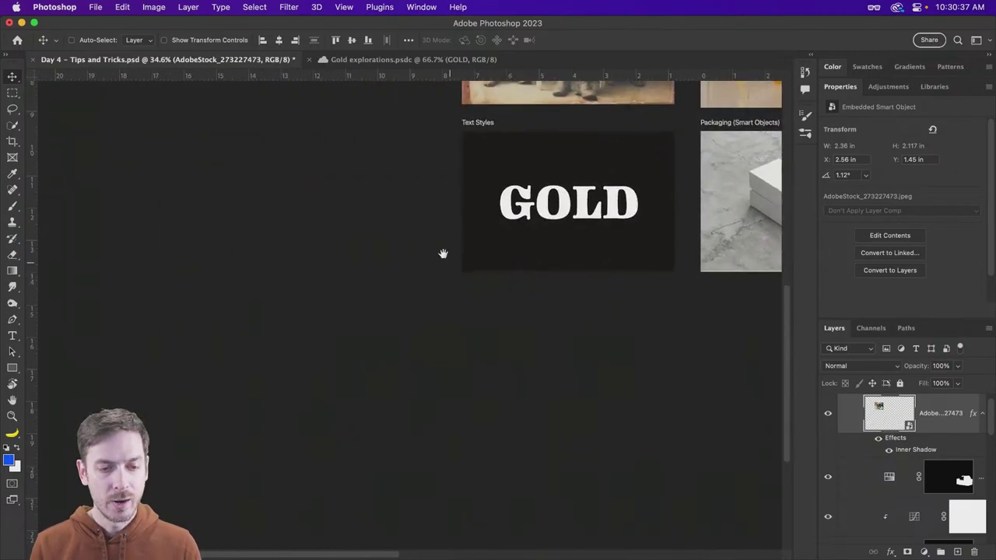
scroll(543, 247, right, 3)
scroll(716, 180, up, 5)
scroll(153, 299, right, 2)
scroll(550, 225, up, 5)
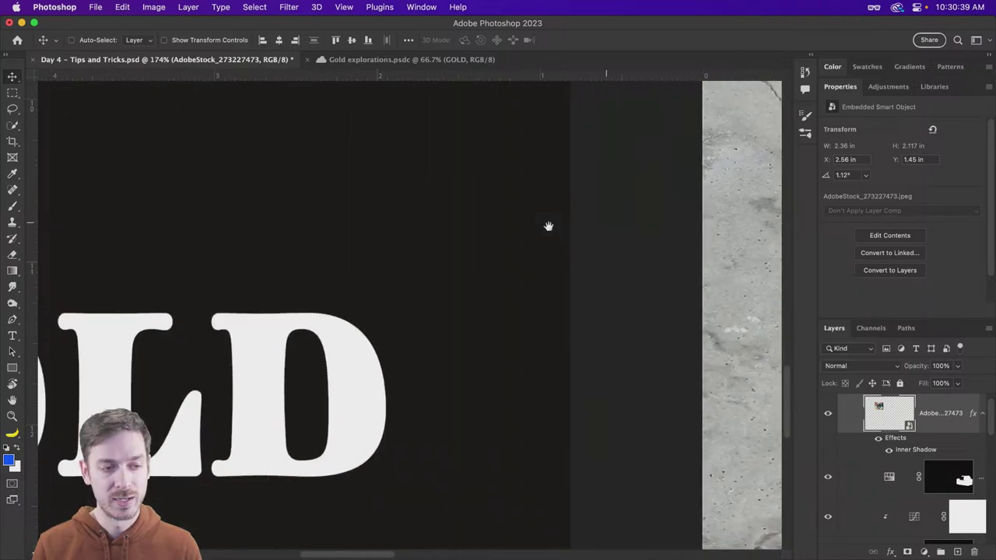
scroll(347, 285, down, 4)
scroll(444, 238, left, 3)
scroll(443, 237, left, 1)
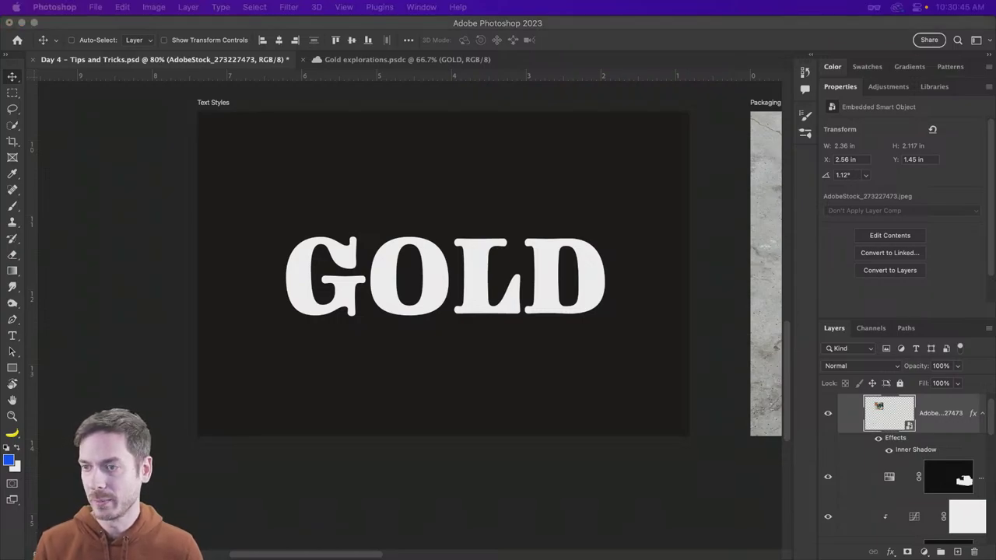
scroll(436, 264, right, 1)
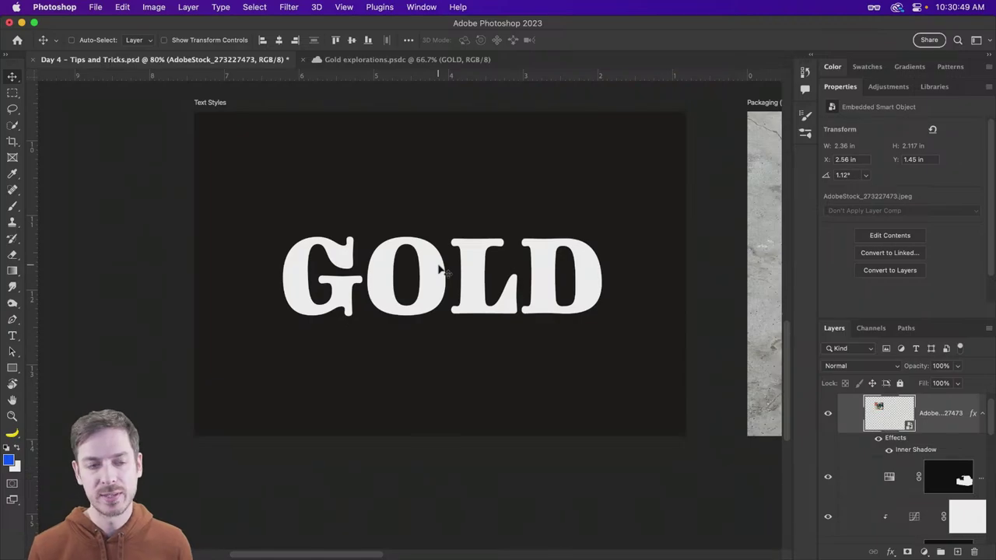
Switch to Gold explorations.psdc and zoom and pan across its glossy metallic GOLD lettering.
click(391, 60)
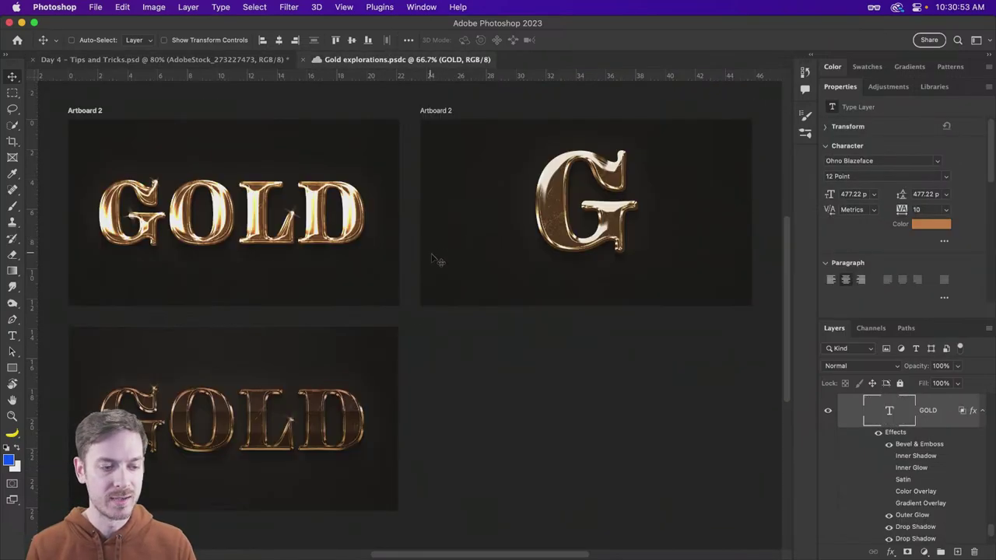
scroll(226, 436, up, 5)
drag(229, 418, 340, 363)
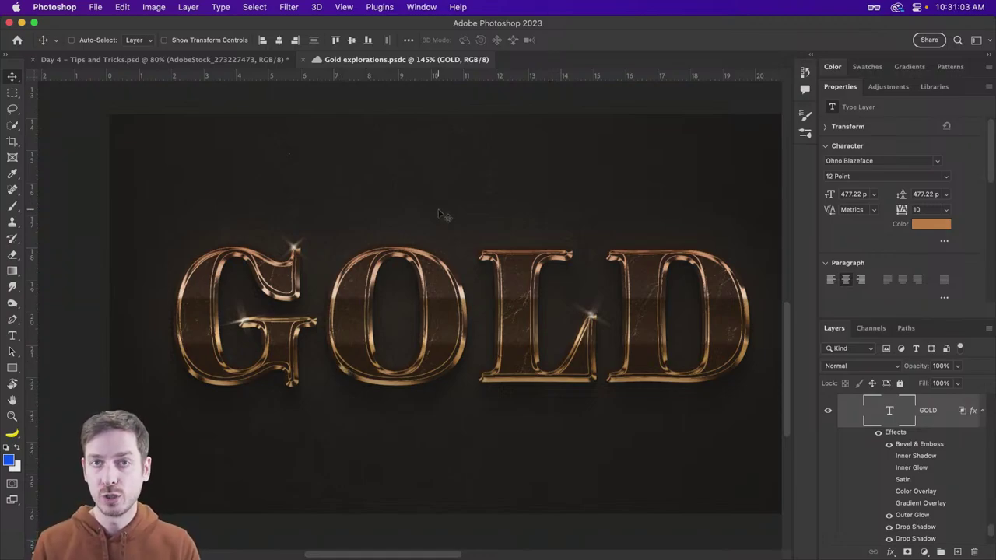
scroll(465, 292, down, 10)
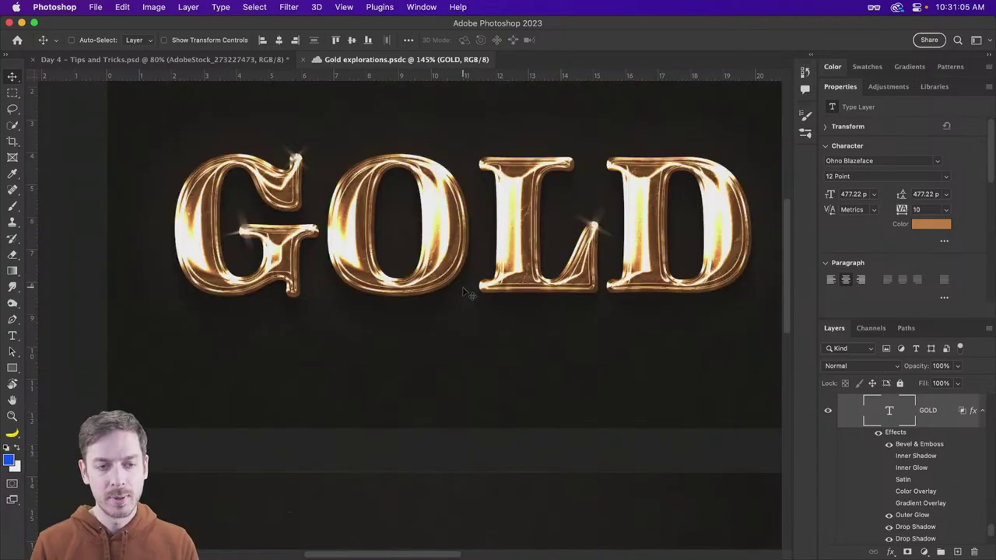
scroll(465, 292, up, 3)
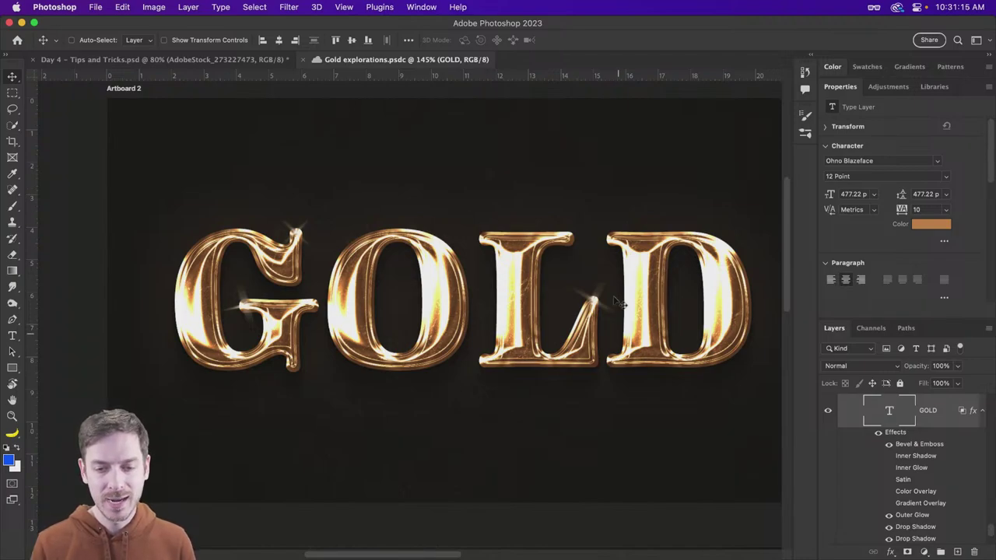
scroll(523, 284, down, 3)
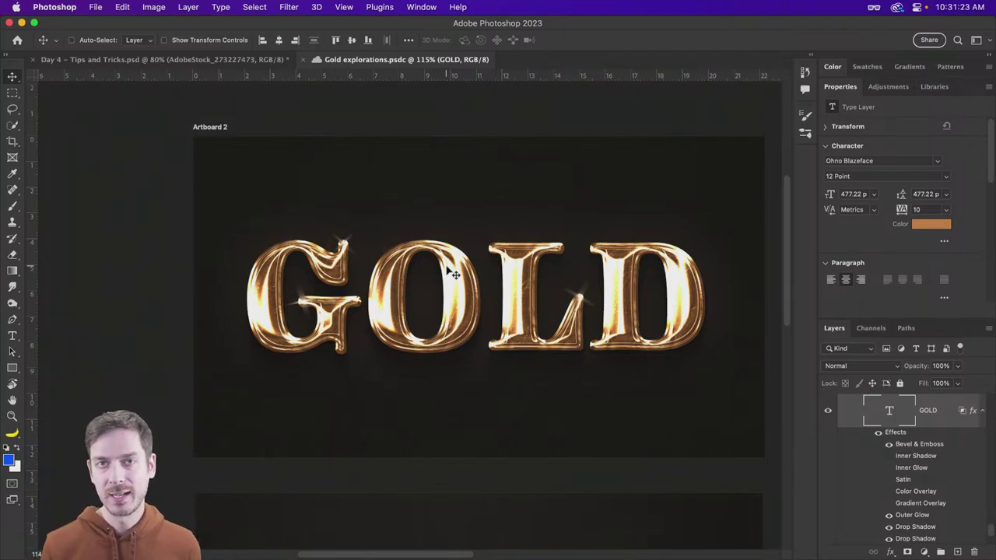
In the Day 4 document, select the white GOLD text layer with the Type tool, then go to Safari.
click(238, 60)
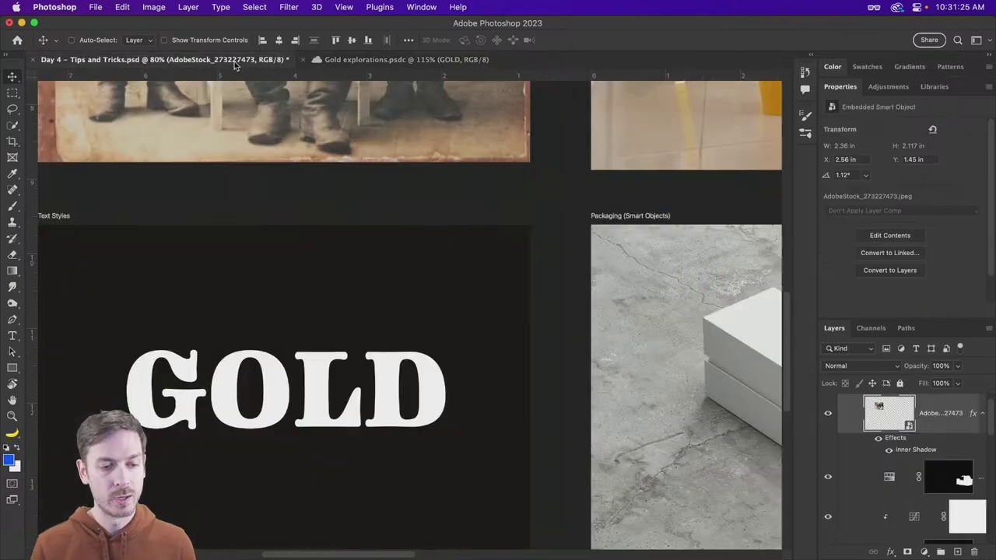
drag(366, 321, 390, 303)
scroll(420, 295, left, 5)
scroll(467, 292, up, 1)
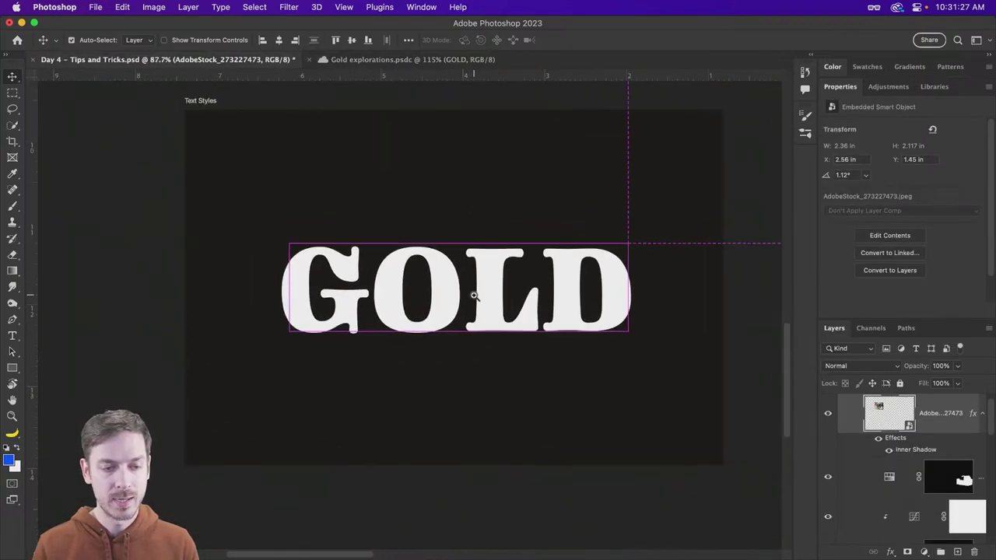
super+click(451, 295)
scroll(436, 303, right, 2)
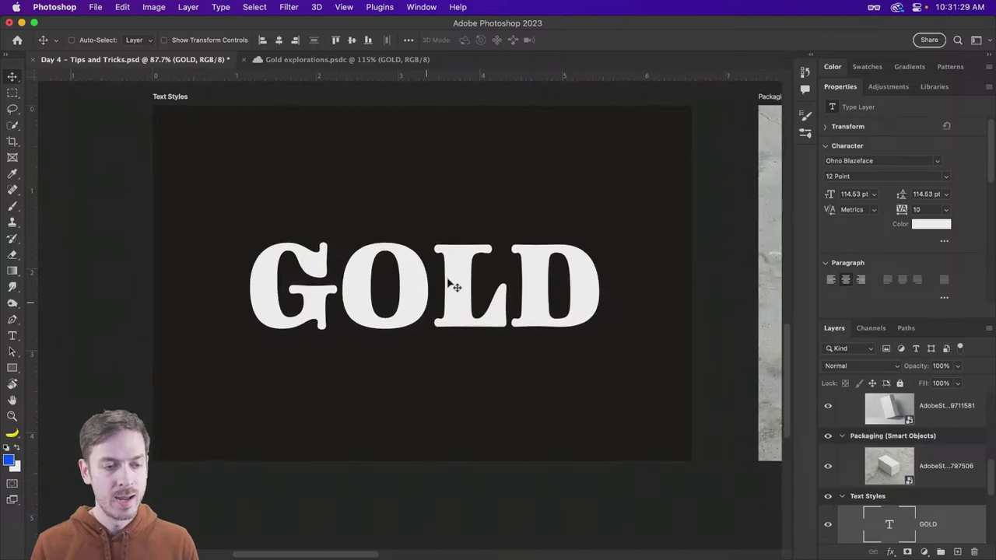
key(t)
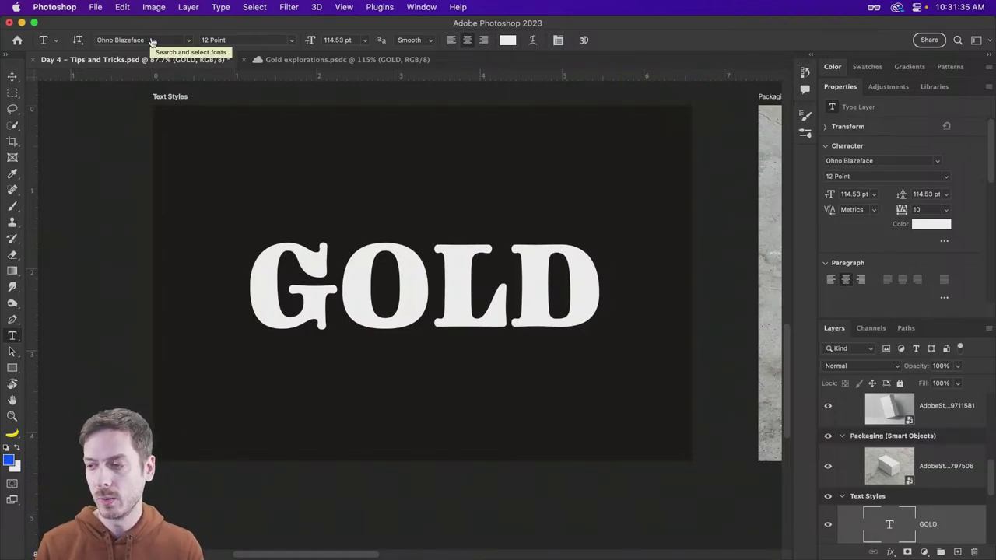
key(super+Tab)
Browse all Adobe Fonts filtered to the Luxury tag with sample text set to GOLD.
click(462, 56)
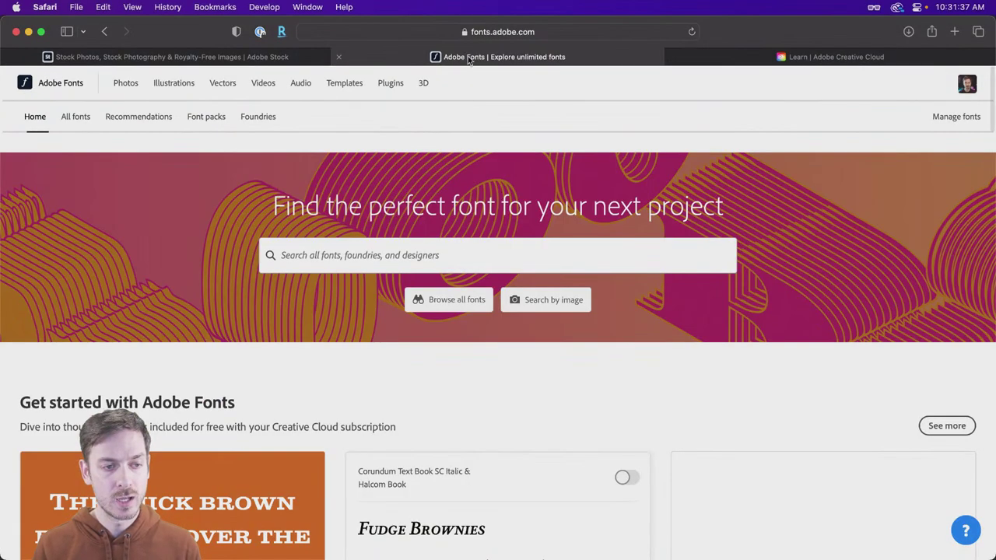
click(65, 117)
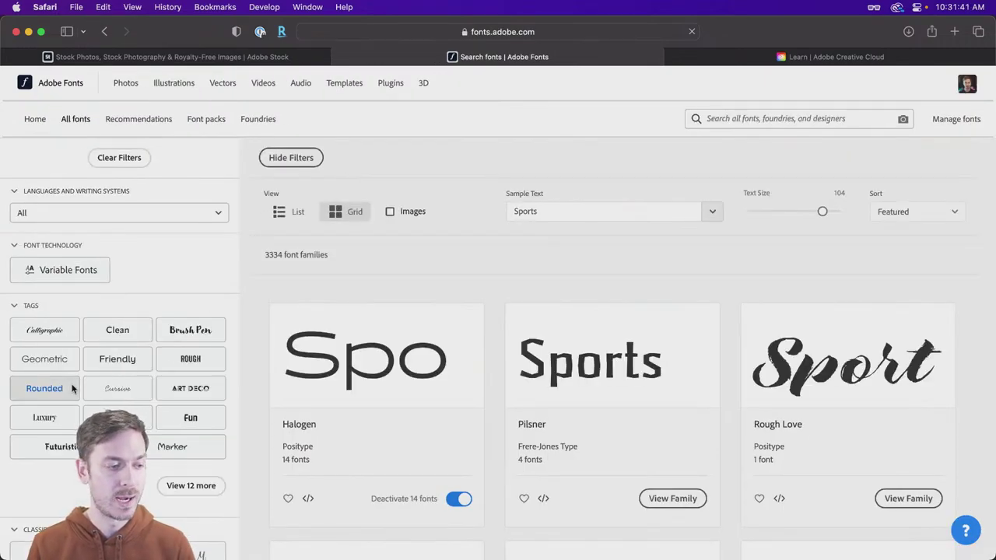
click(45, 417)
scroll(467, 295, down, 3)
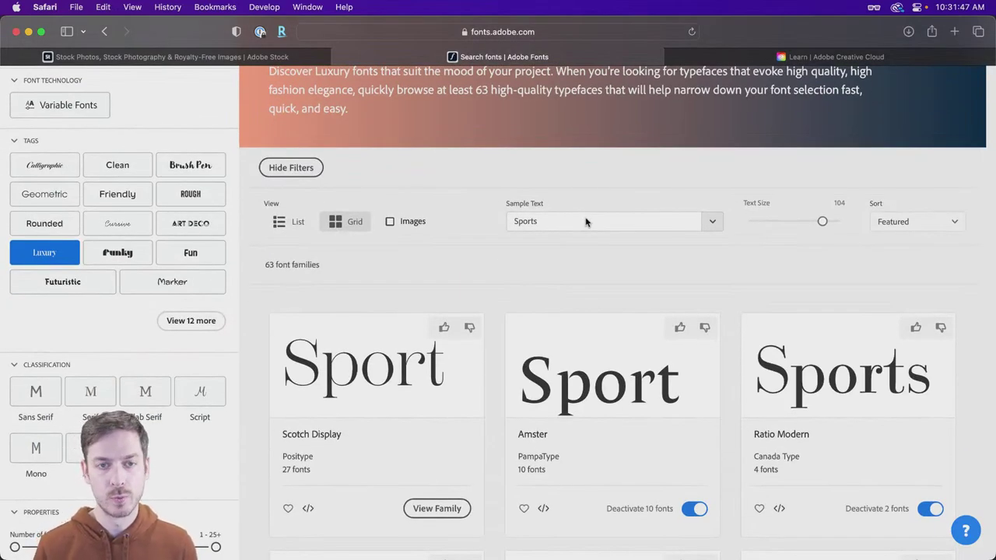
click(586, 223)
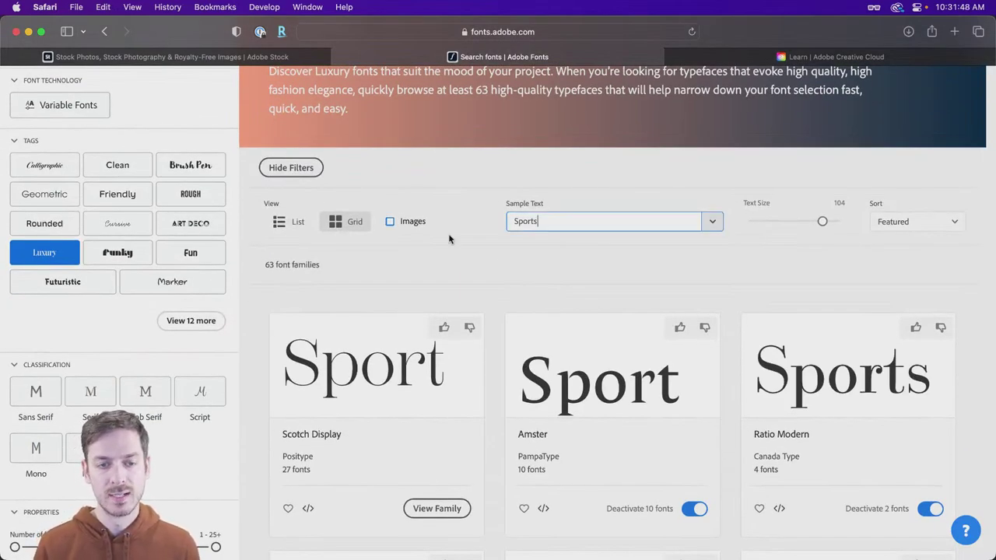
double_click(556, 222)
text(GOLD)
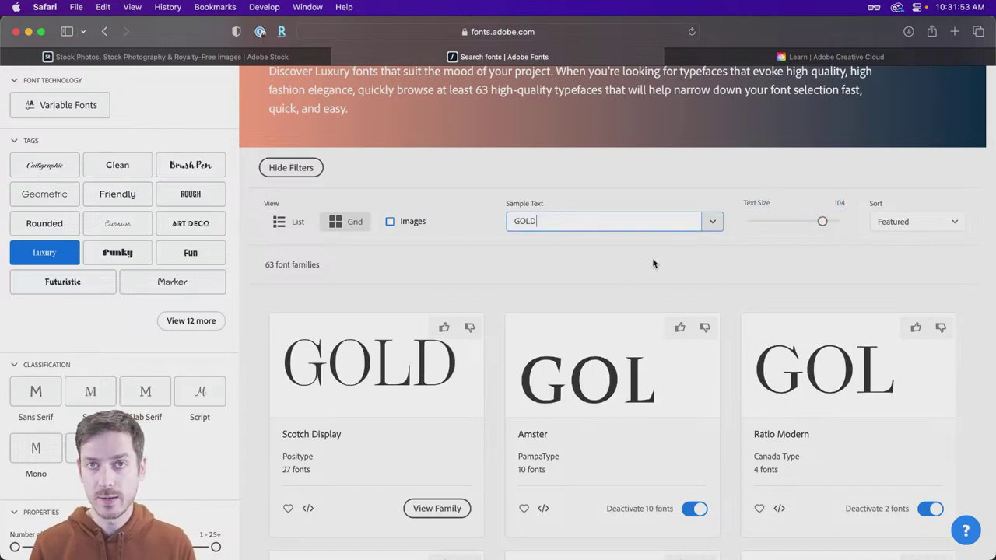
Apply the bold weight filter and move to the second page of results.
click(42, 401)
scroll(129, 366, down, 3)
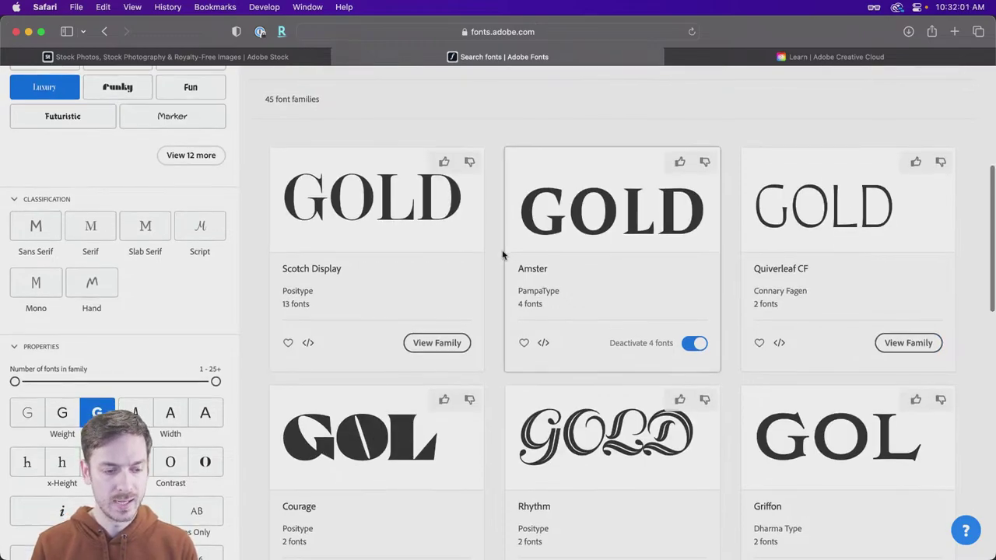
scroll(502, 255, down, 2)
scroll(502, 256, down, 1)
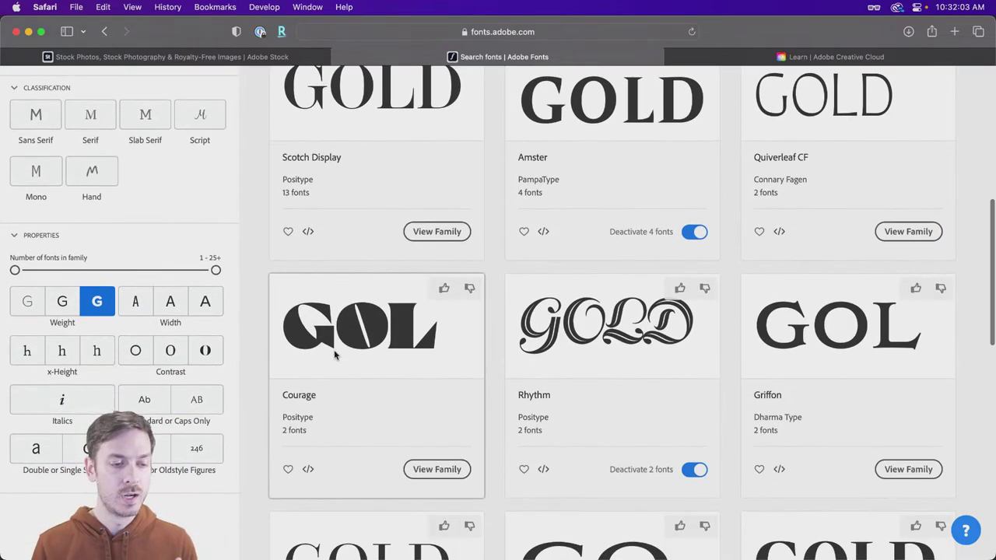
scroll(347, 351, down, 10)
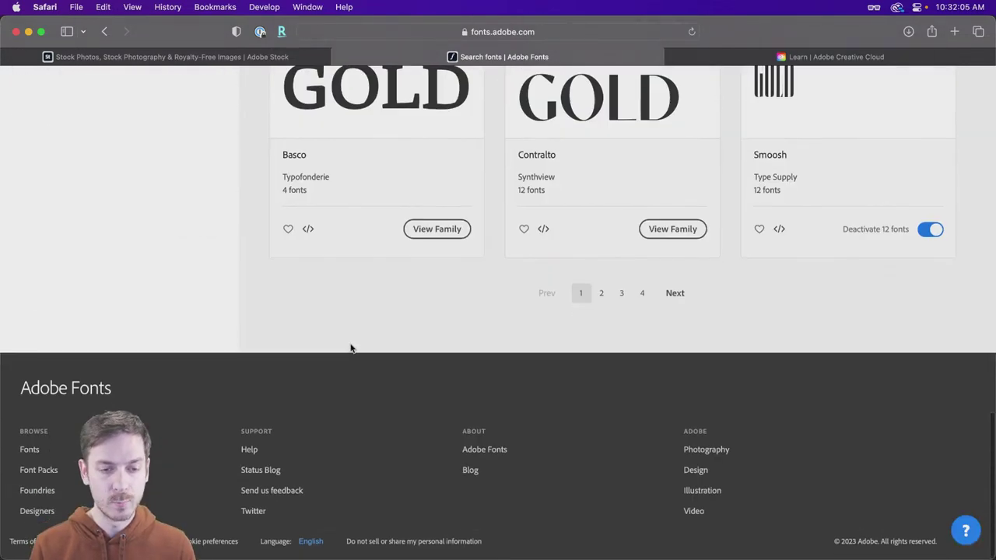
click(674, 292)
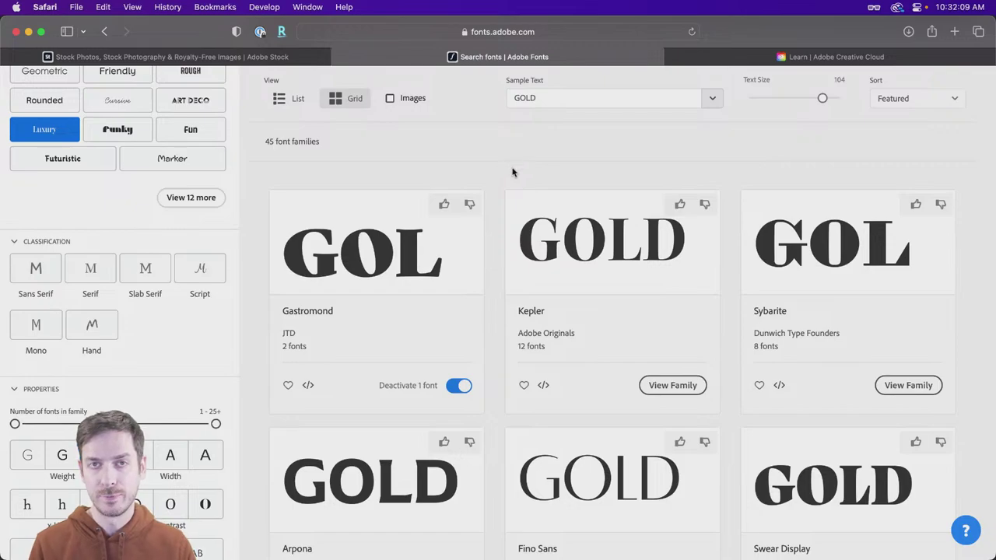
Browse the third page of luxury font results, then return to Photoshop's Move tool.
scroll(513, 183, down, 3)
scroll(529, 198, down, 6)
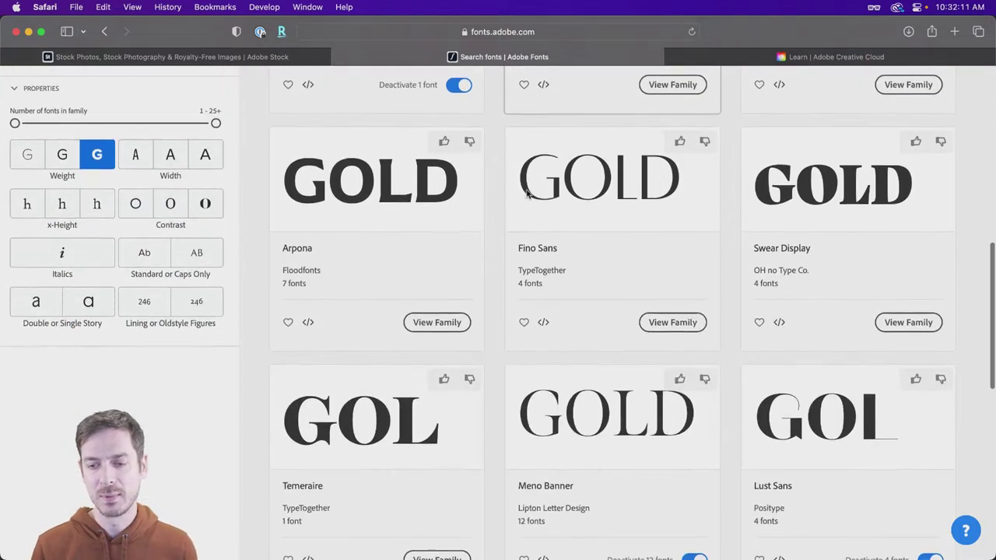
scroll(549, 212, down, 2)
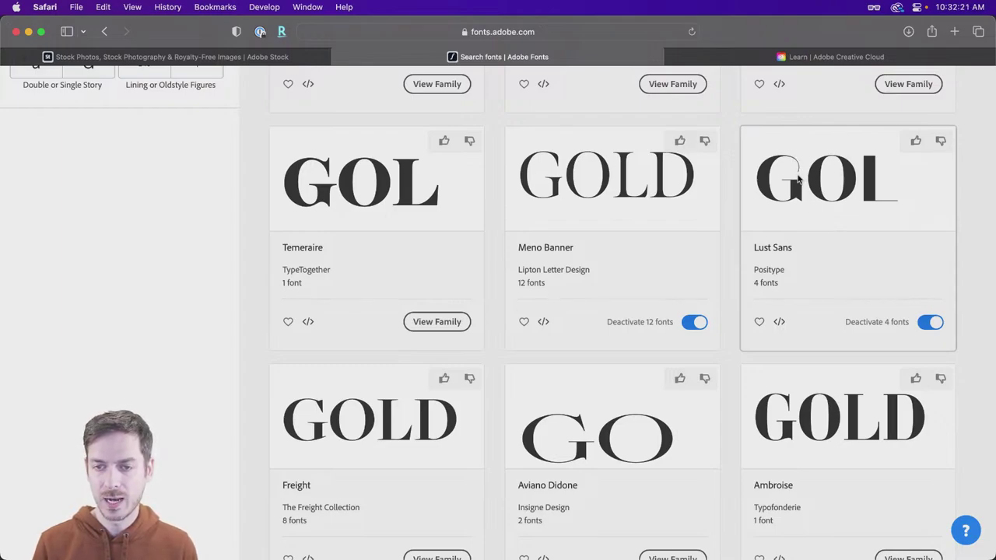
scroll(771, 195, down, 5)
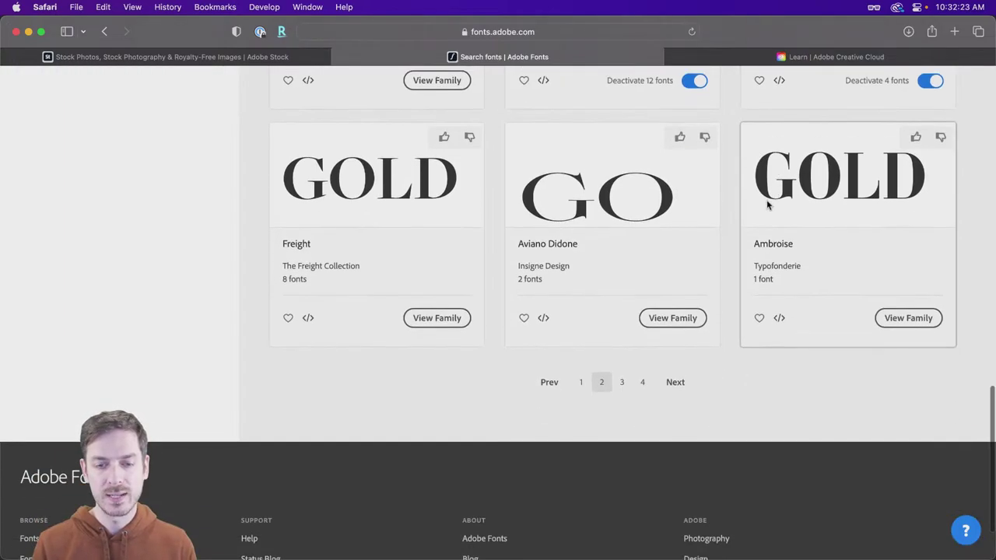
click(675, 382)
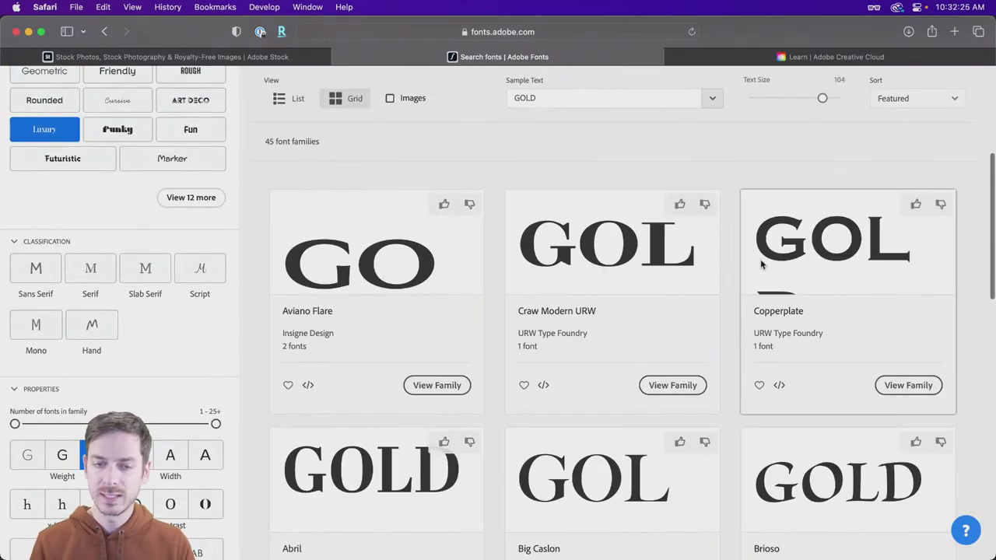
scroll(718, 259, down, 5)
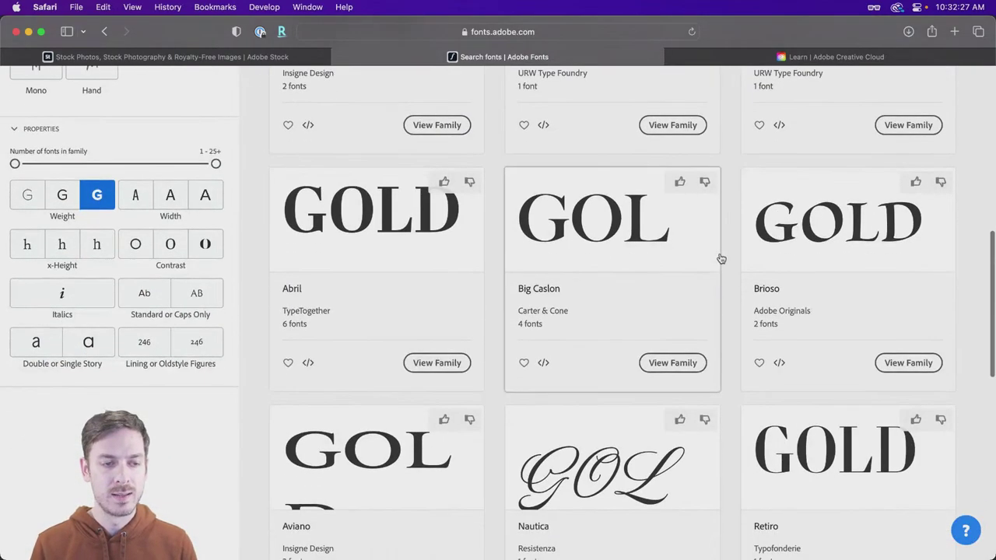
scroll(719, 258, down, 3)
scroll(599, 234, down, 5)
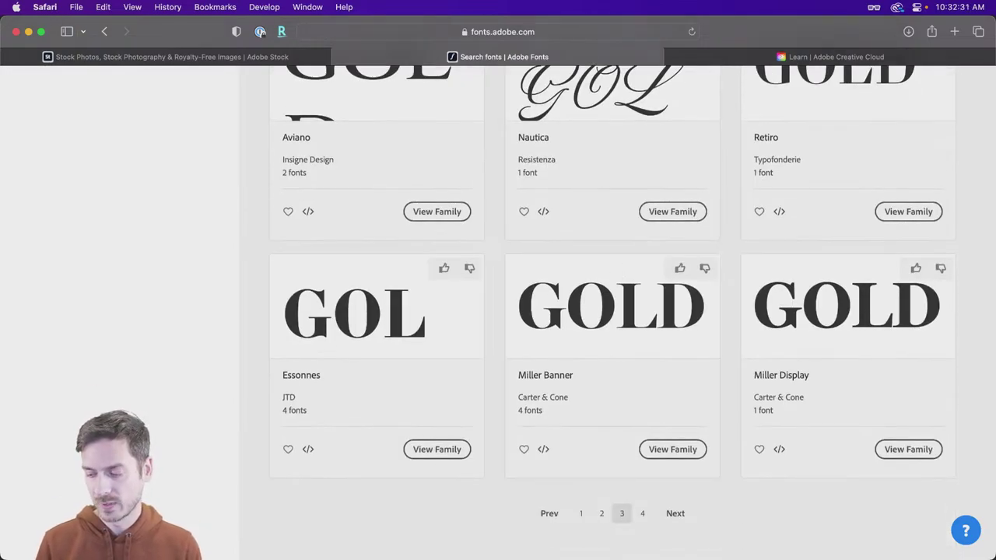
key(super+Tab)
key(v)
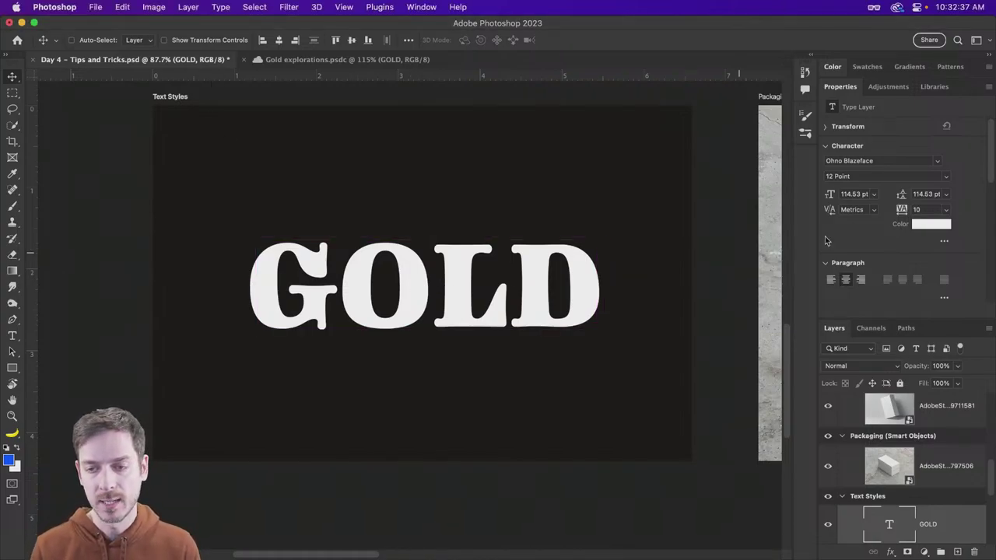
Set the GOLD text colour in the Text Color picker to warm orange-gold d18b3f.
click(923, 228)
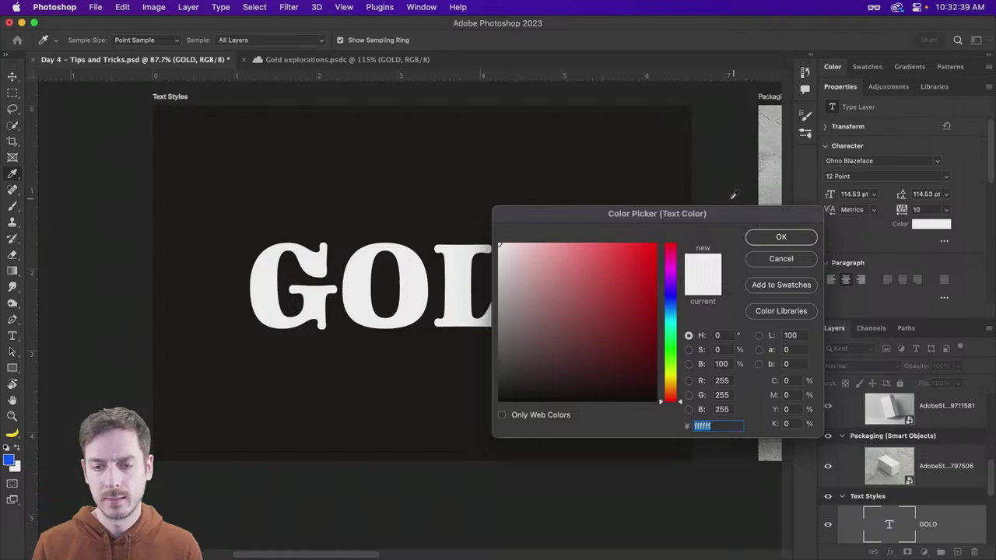
drag(743, 210, 789, 168)
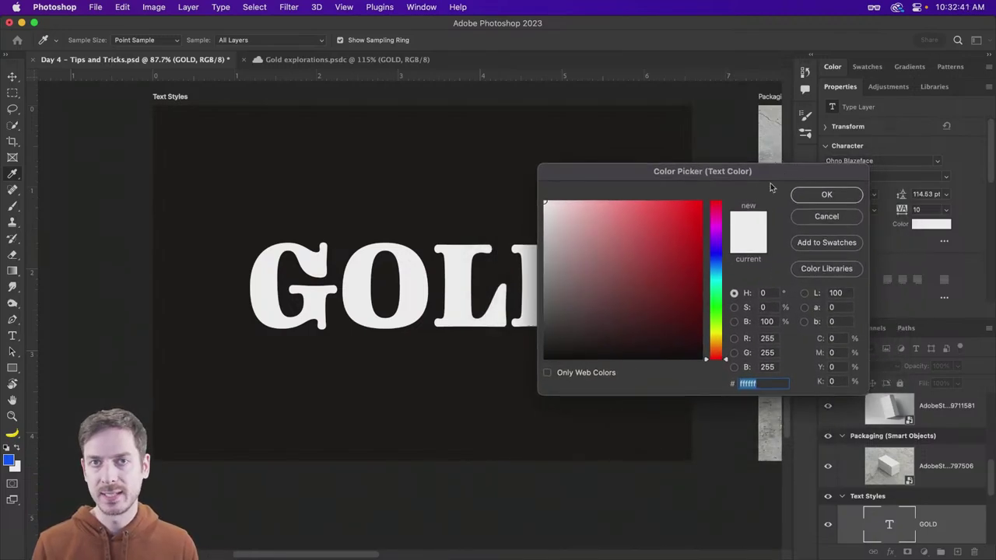
drag(721, 330, 721, 348)
click(654, 229)
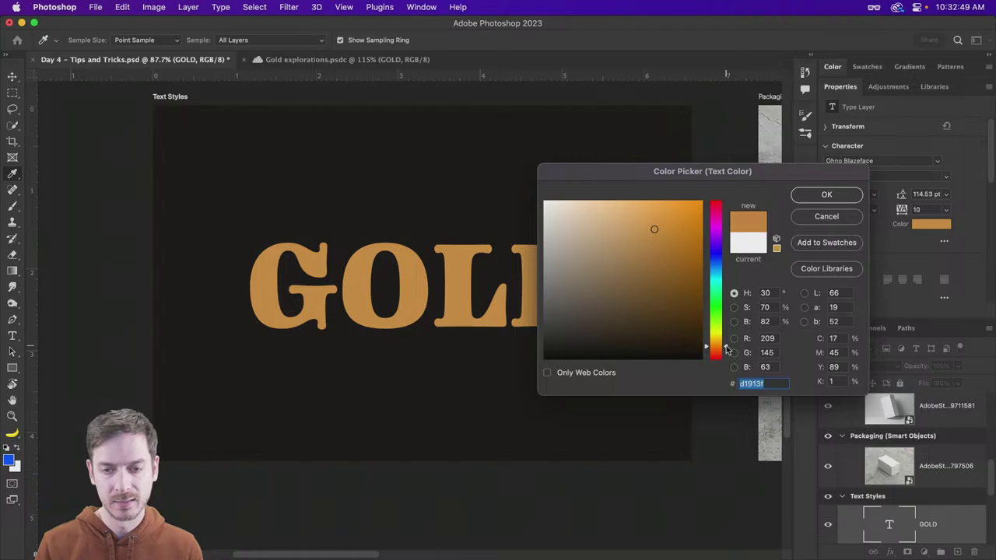
drag(727, 349, 727, 350)
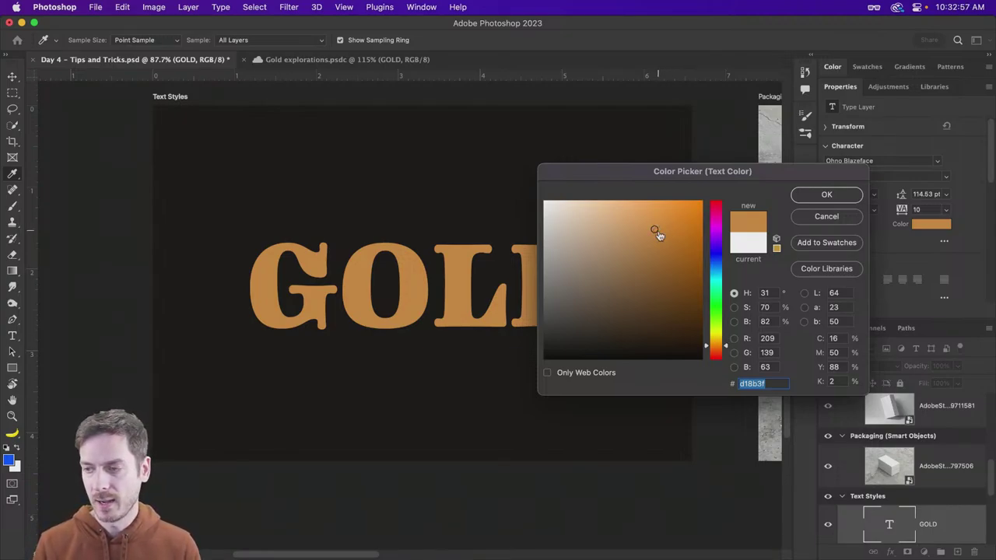
Search Adobe Fonts for 'ohno' and open the Ohno Fatface font family page.
key(cmd+Tab)
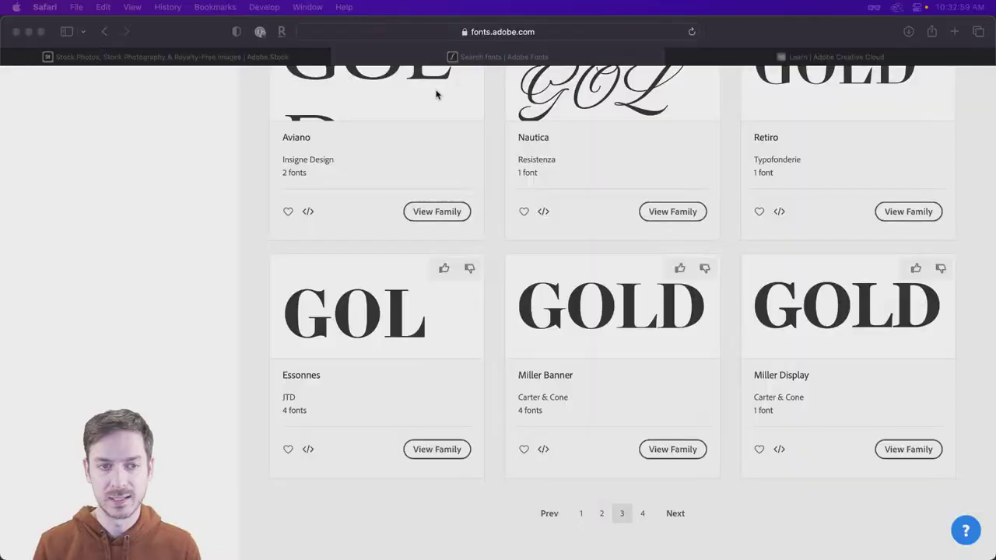
scroll(478, 211, up, 15)
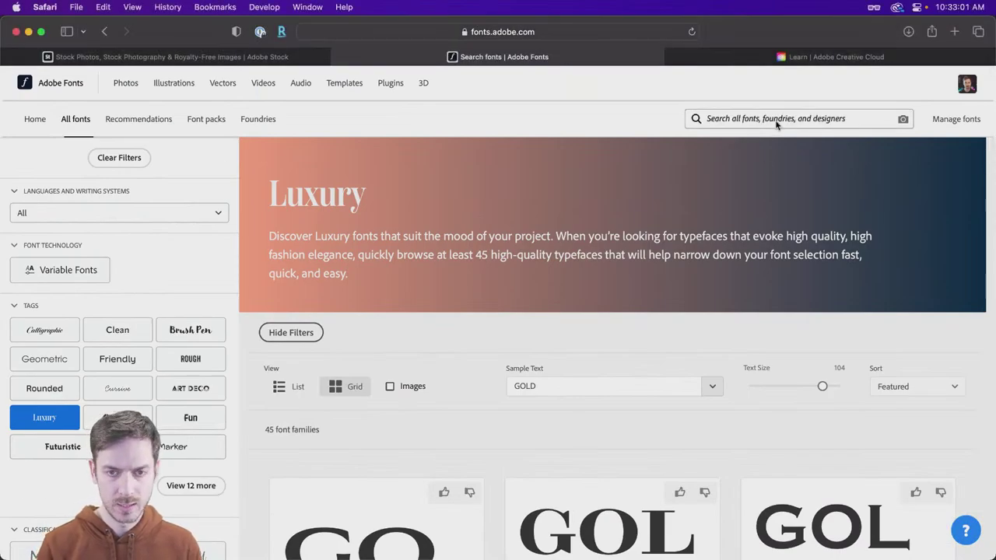
click(776, 123)
text(nooh)
key(super+a)
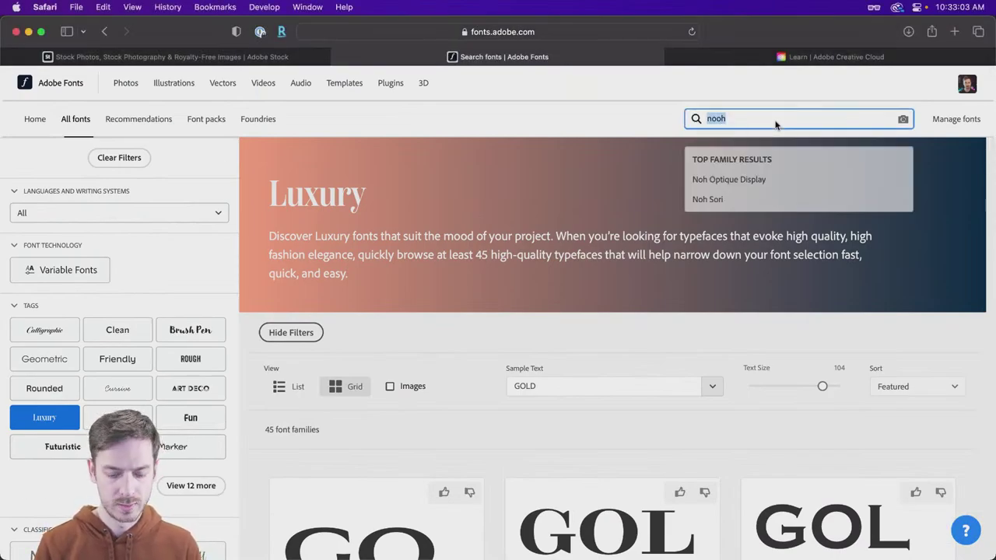
text(ohno)
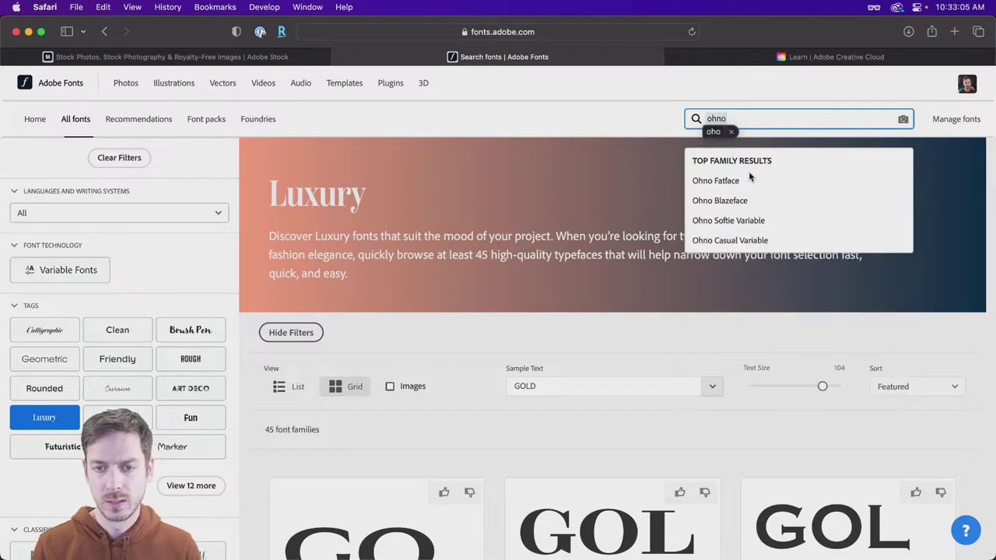
click(747, 122)
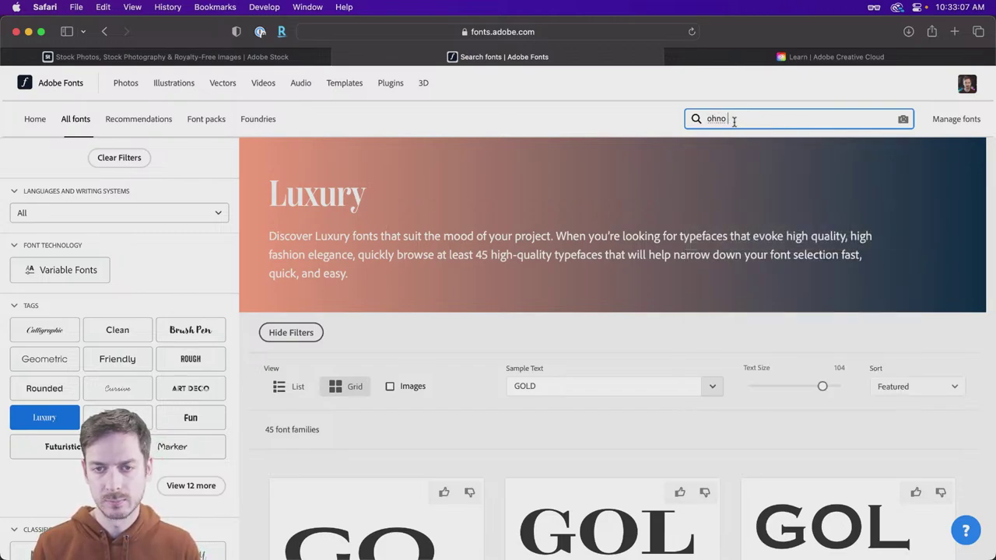
click(734, 122)
click(724, 184)
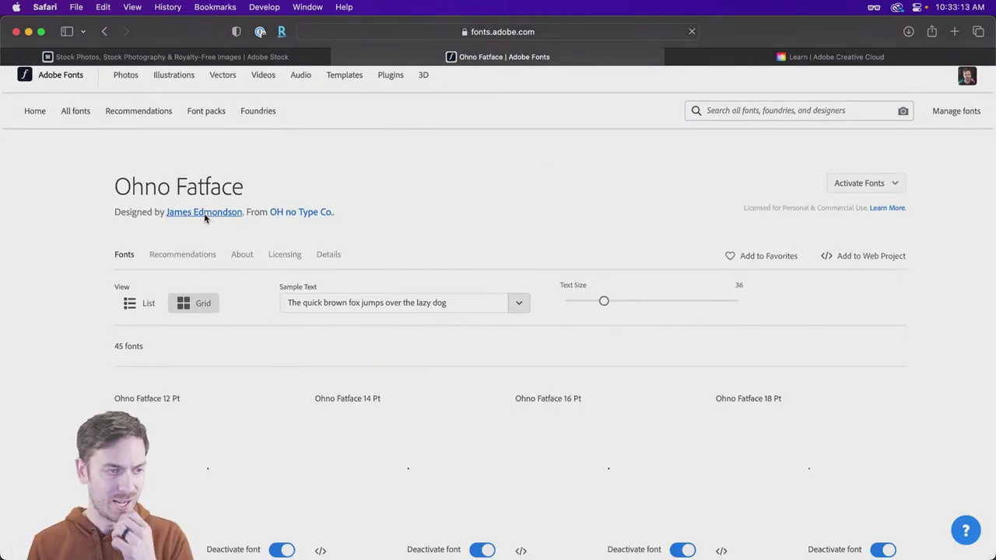
Open the OH no Type Co. foundry page and browse its font family cards.
click(299, 213)
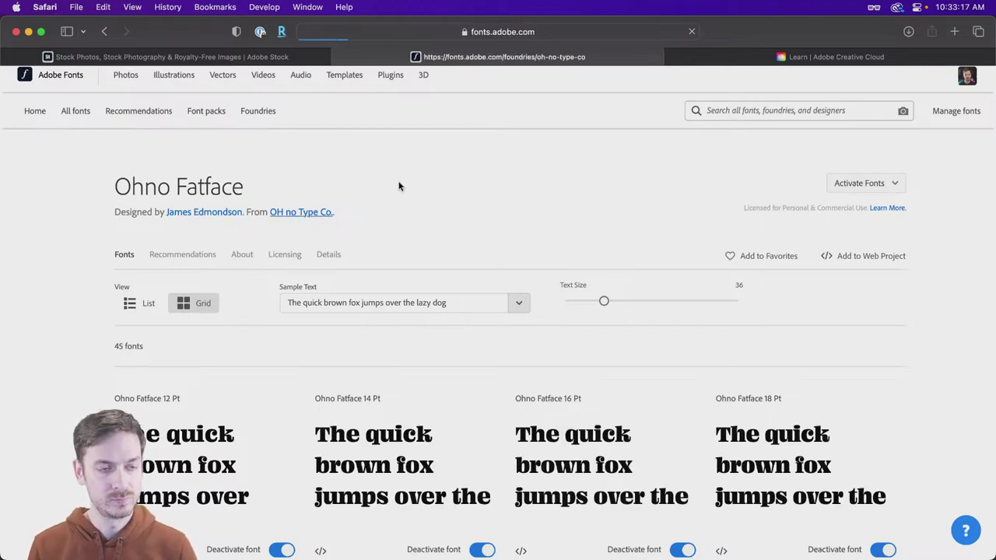
scroll(432, 181, down, 5)
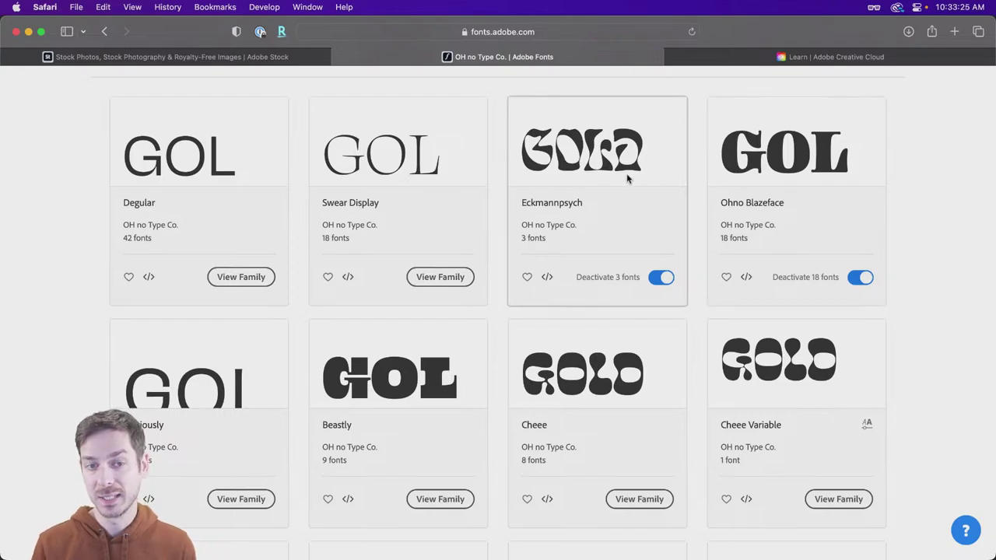
scroll(593, 176, down, 1)
scroll(584, 218, down, 3)
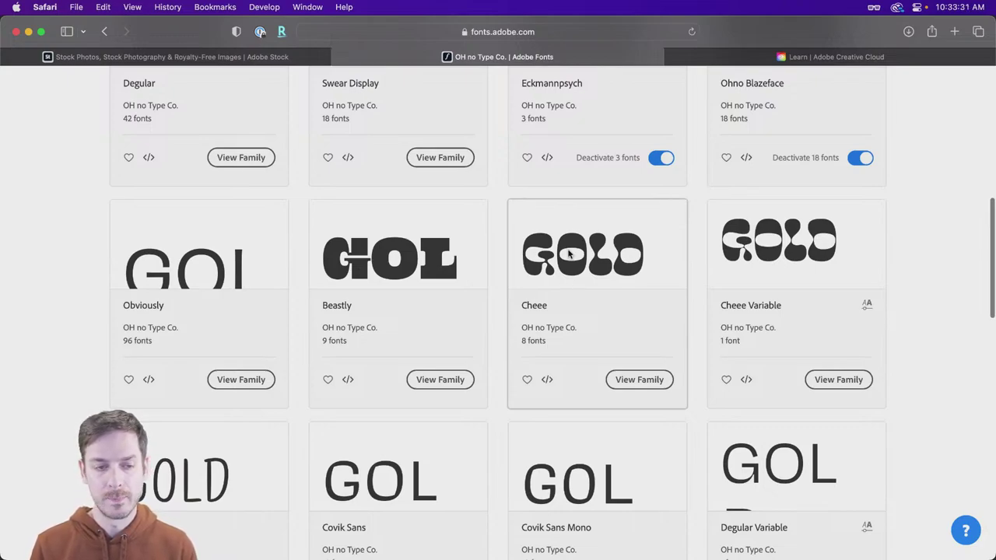
scroll(606, 257, down, 4)
scroll(607, 249, down, 2)
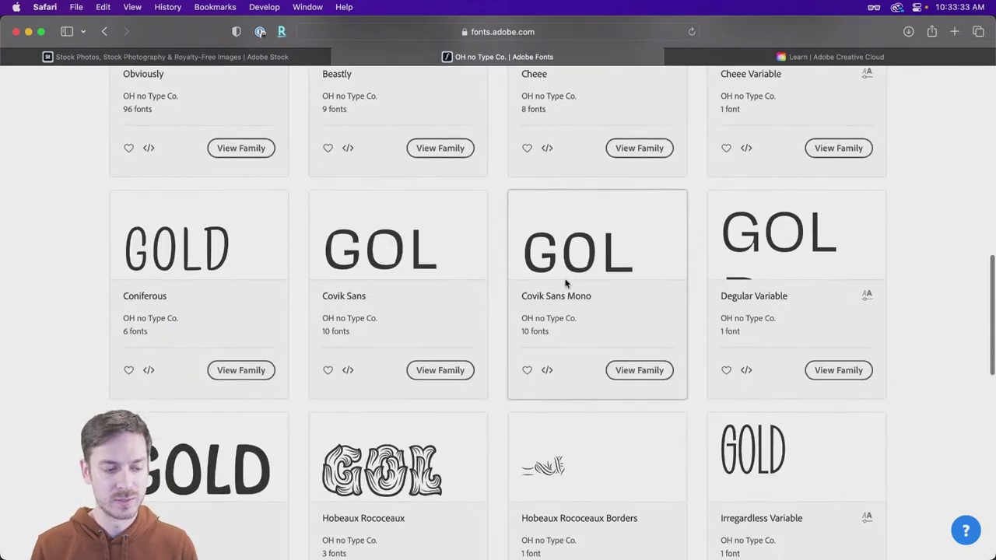
scroll(589, 160, up, 5)
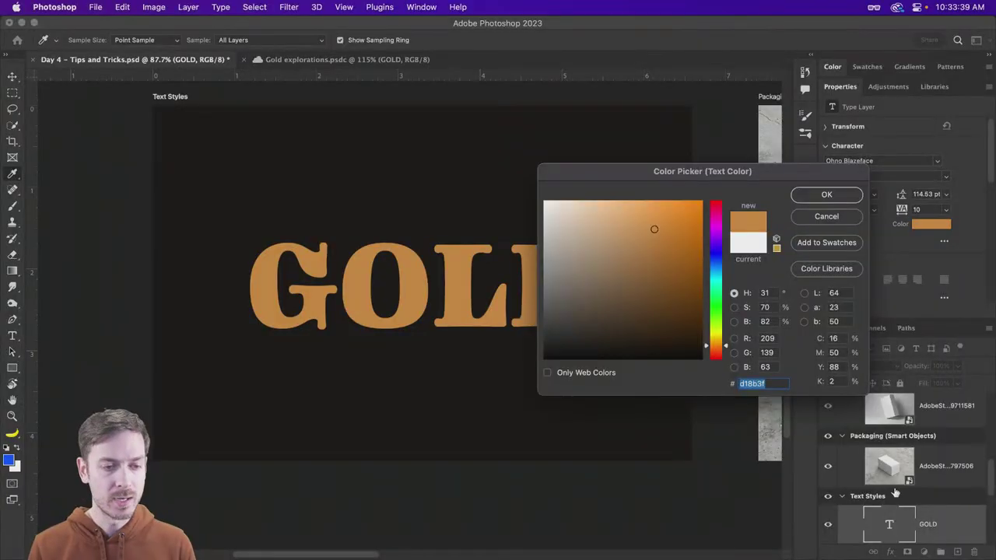
Keep the orange text colour and open the Layer Style dialog for the GOLD layer.
click(840, 197)
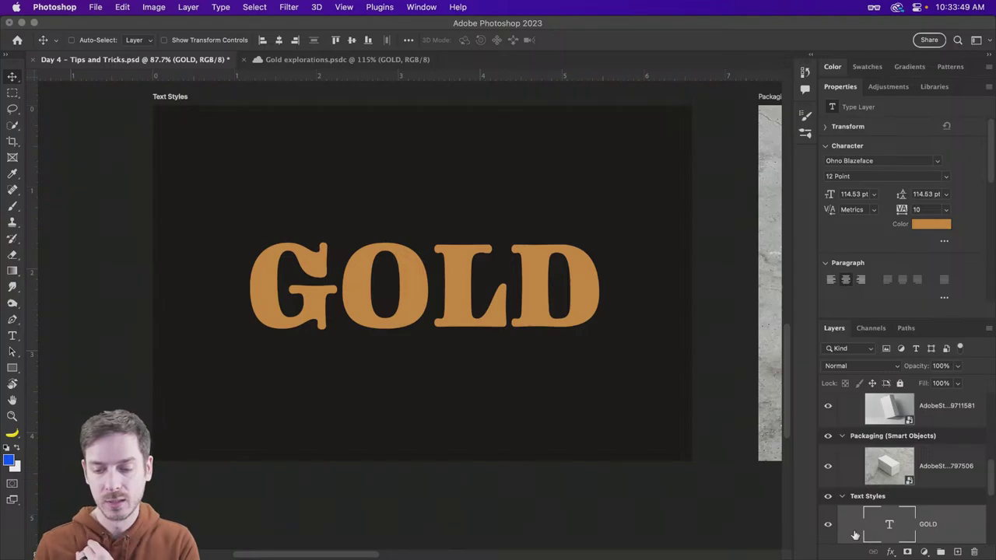
scroll(854, 513, down, 3)
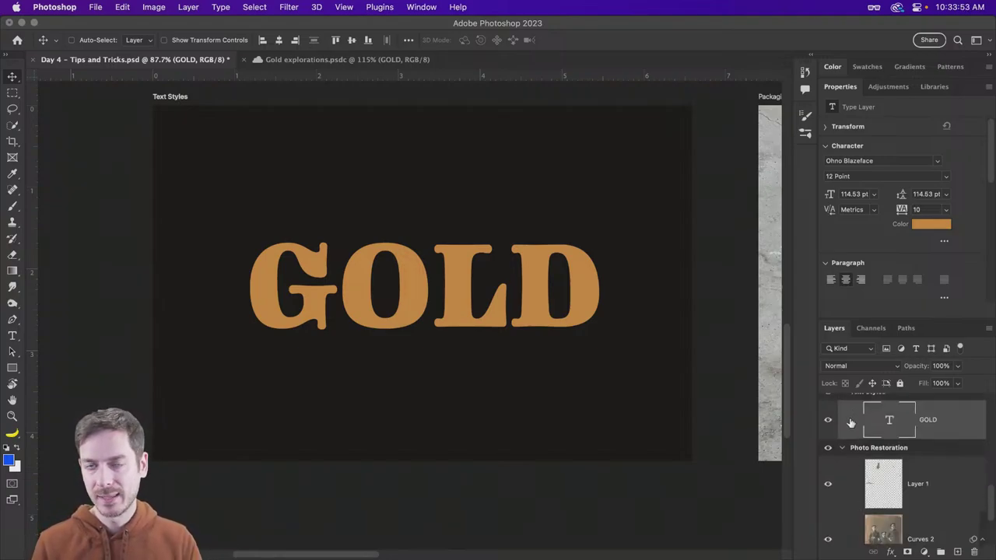
scroll(851, 423, up, 1)
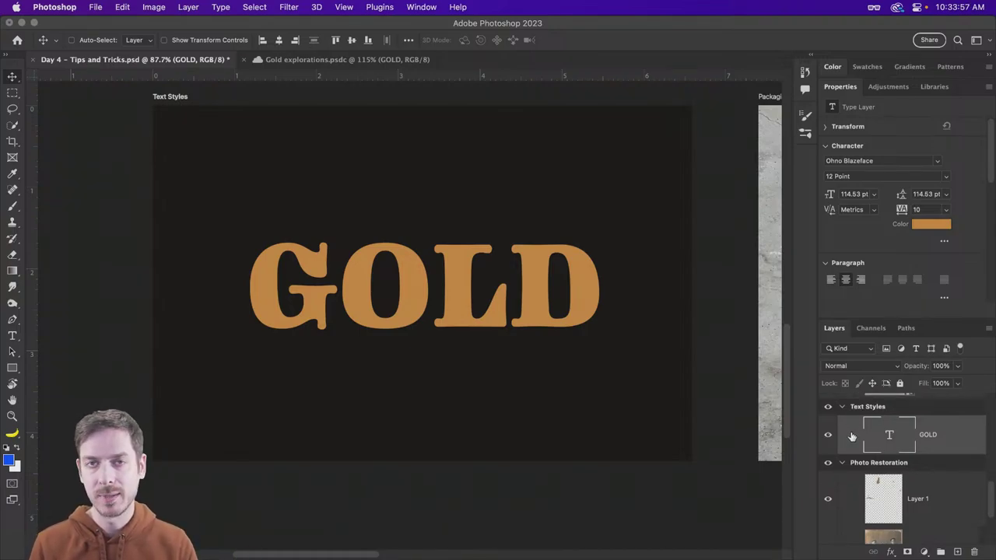
double_click(853, 437)
drag(650, 60, 687, 62)
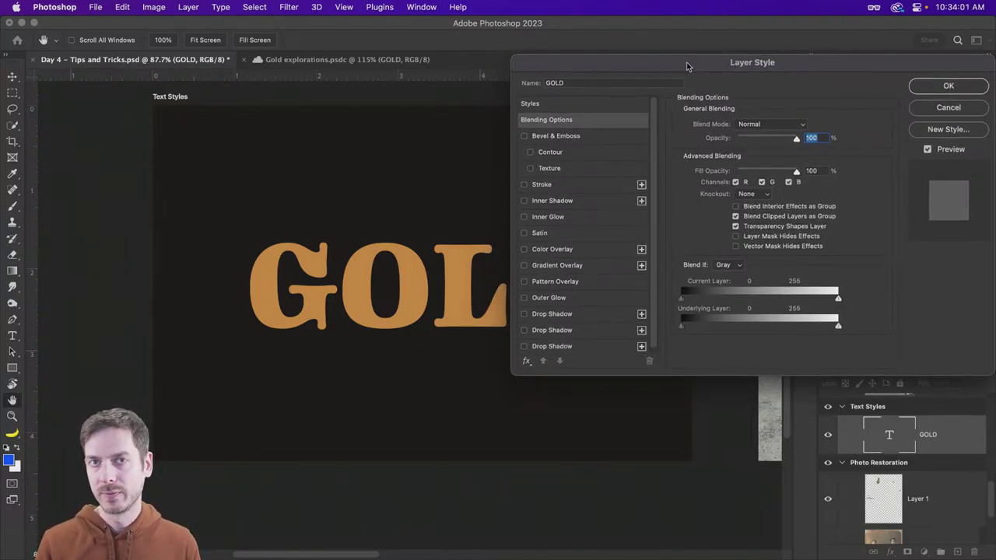
Enable Bevel & Emboss on GOLD, reset it to defaults, and set Depth 188%, Size 16 px.
super+click(312, 268)
scroll(323, 250, right, 2)
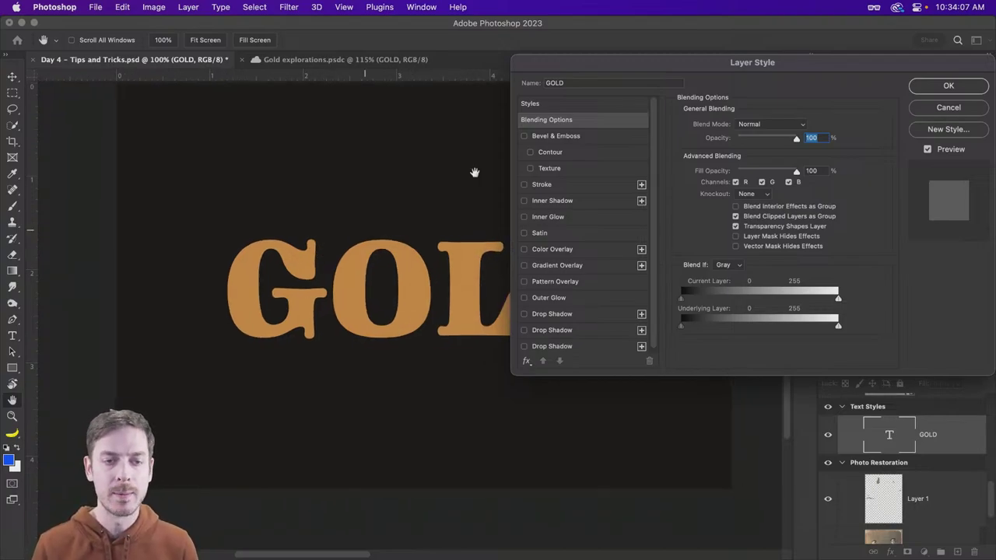
click(573, 138)
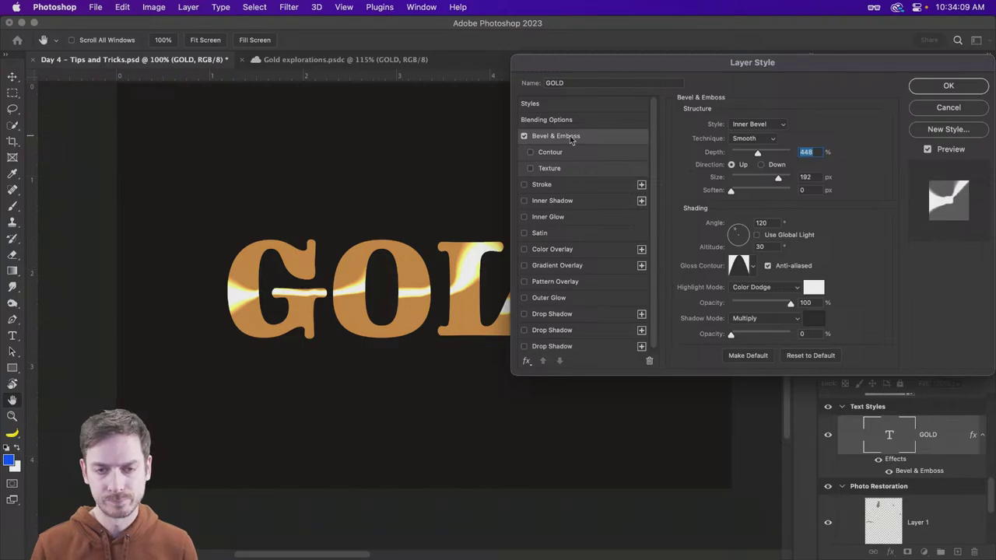
click(808, 356)
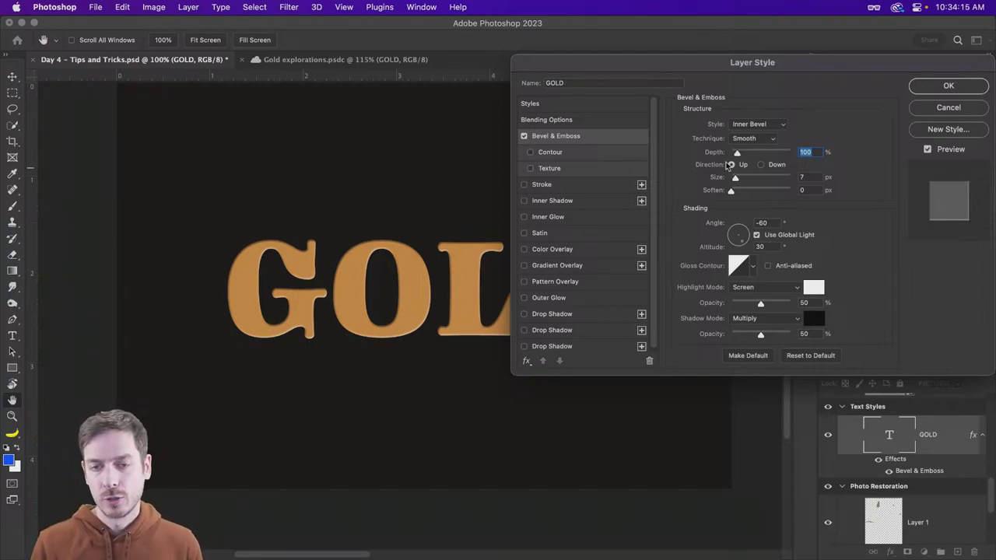
drag(737, 154, 740, 179)
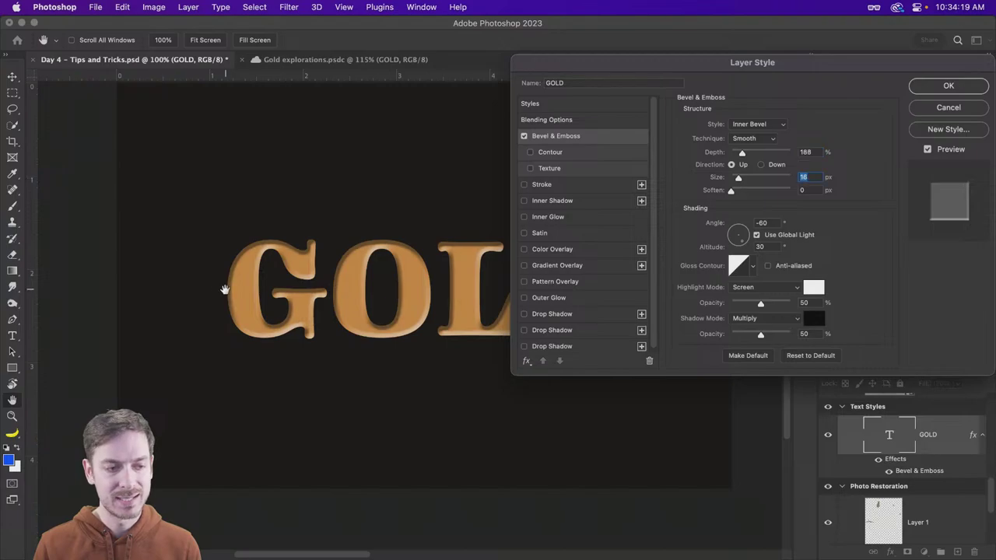
scroll(245, 288, up, 1)
scroll(350, 281, down, 2)
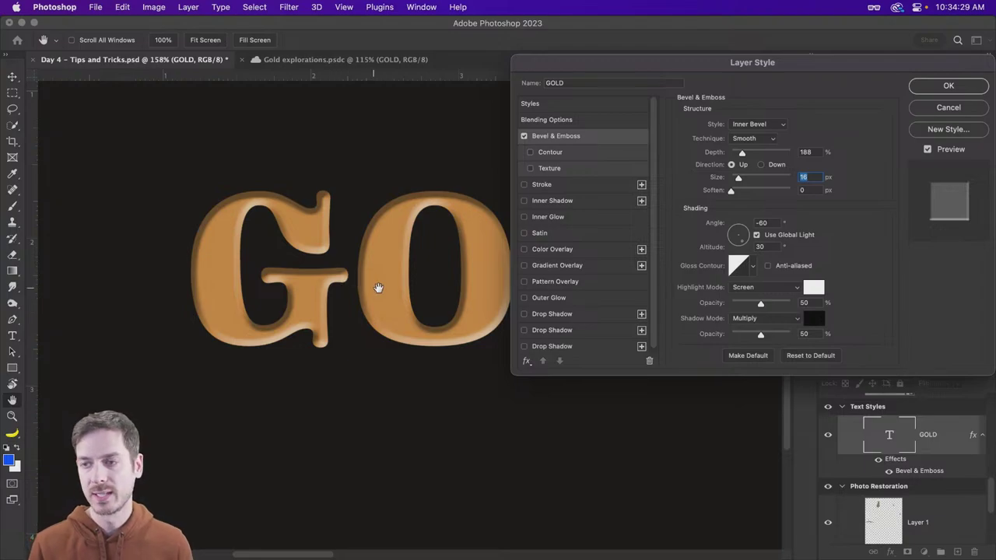
Compare the Chisel Hard and Chisel Soft bevel techniques, then return to Smooth.
click(762, 138)
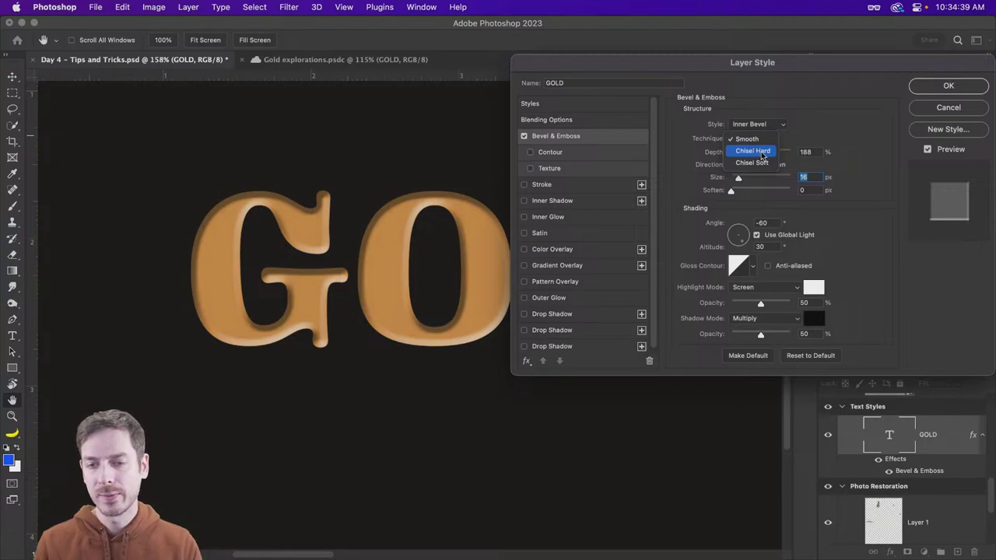
click(766, 153)
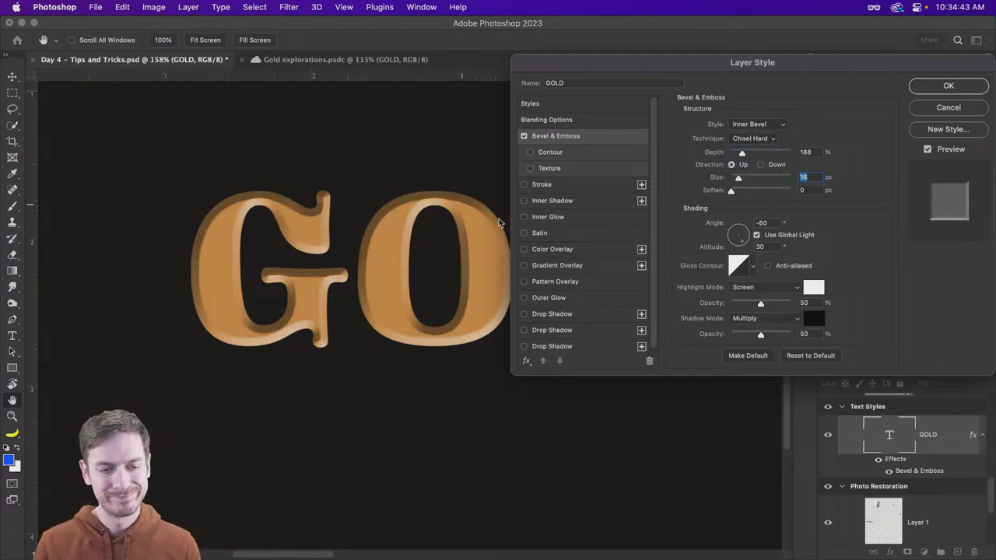
click(749, 138)
click(749, 152)
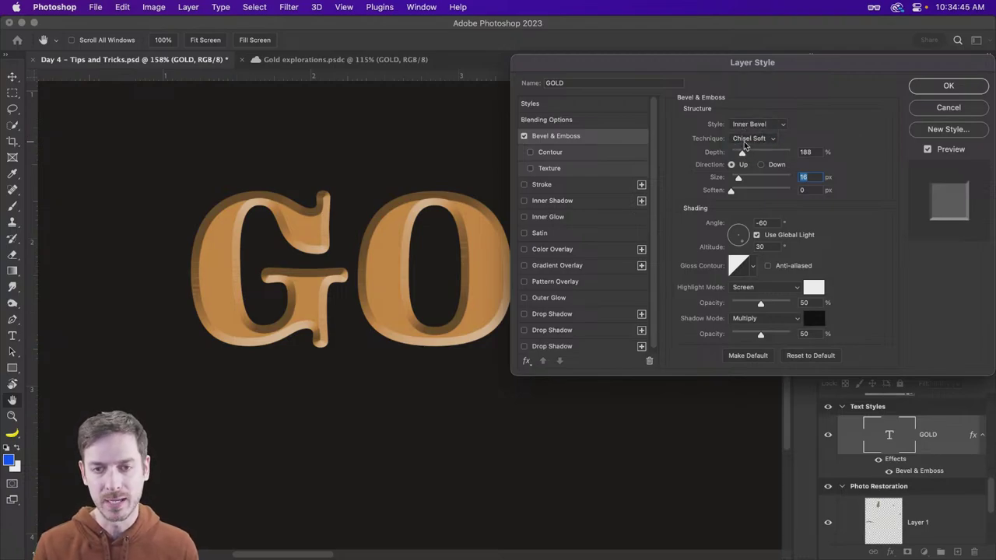
click(747, 140)
click(755, 116)
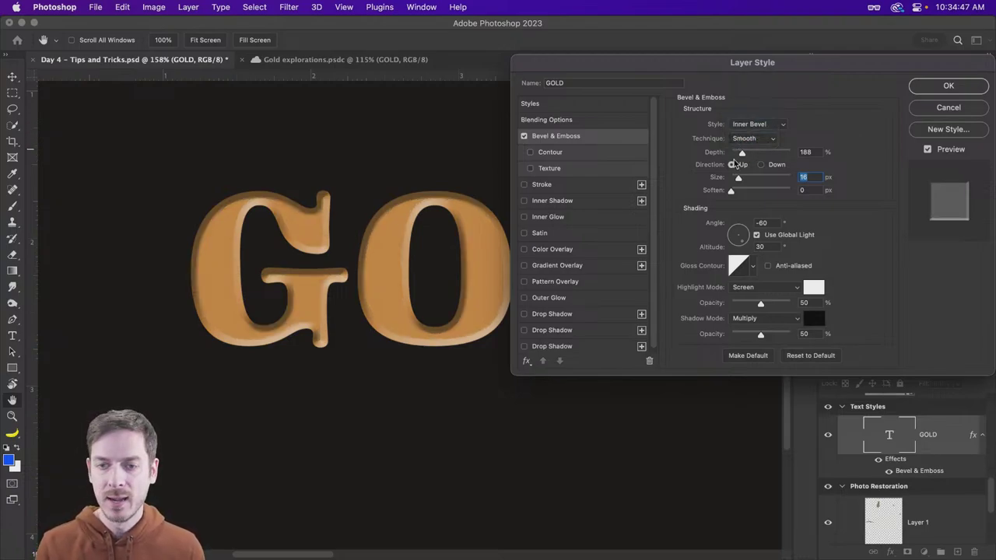
Raise the bevel Depth to 230% and toggle the Direction between Up and Down.
mouse_move(744, 154)
mouse_down()
mouse_move(752, 154)
mouse_move(744, 153)
mouse_up()
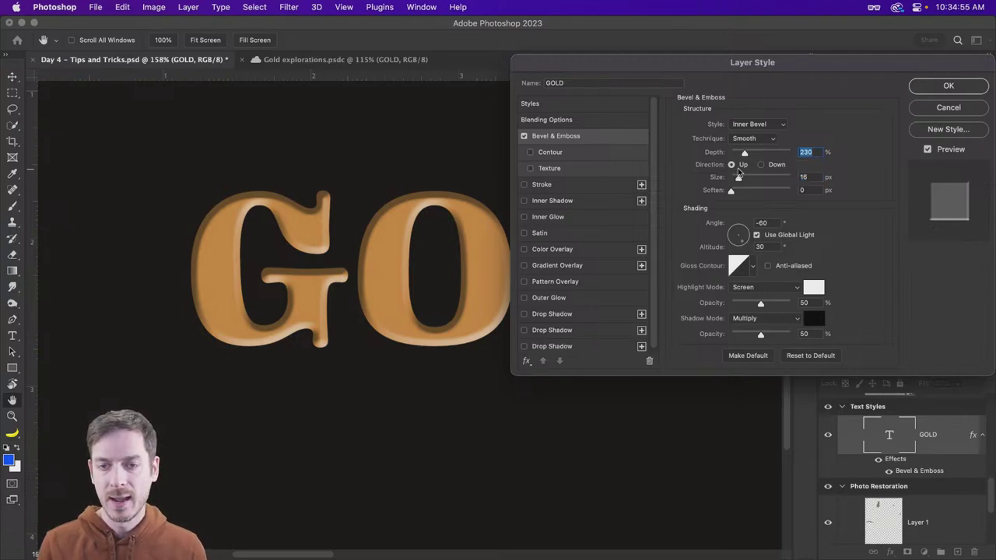
click(765, 166)
click(743, 166)
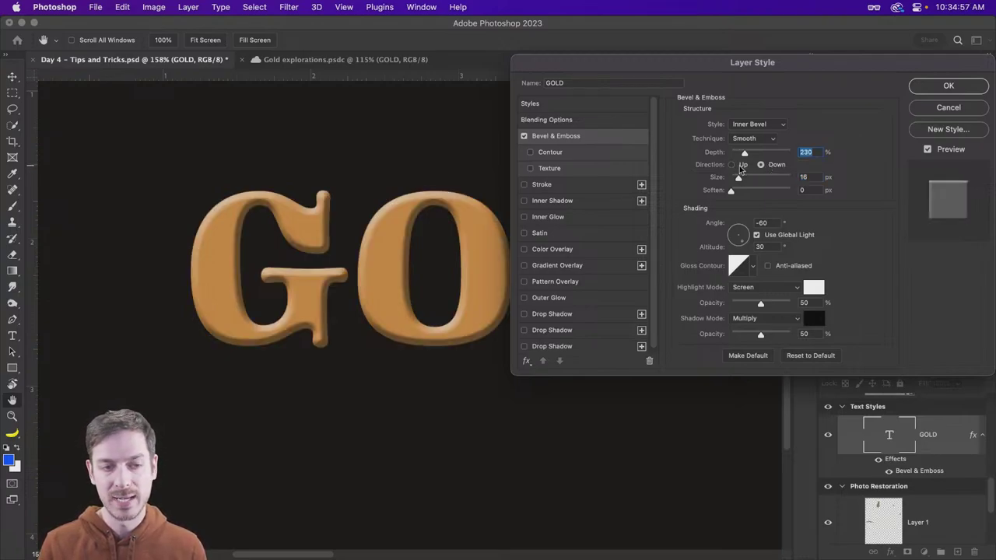
click(778, 166)
Set the bevel Direction Up, Size 18 px, and a 120° angle without Global Light.
click(740, 168)
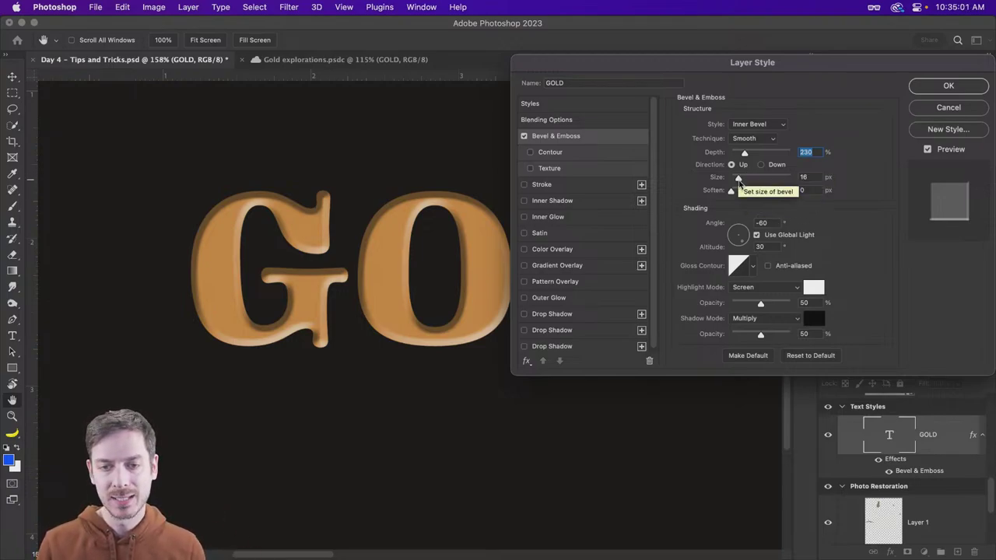
drag(739, 179, 740, 180)
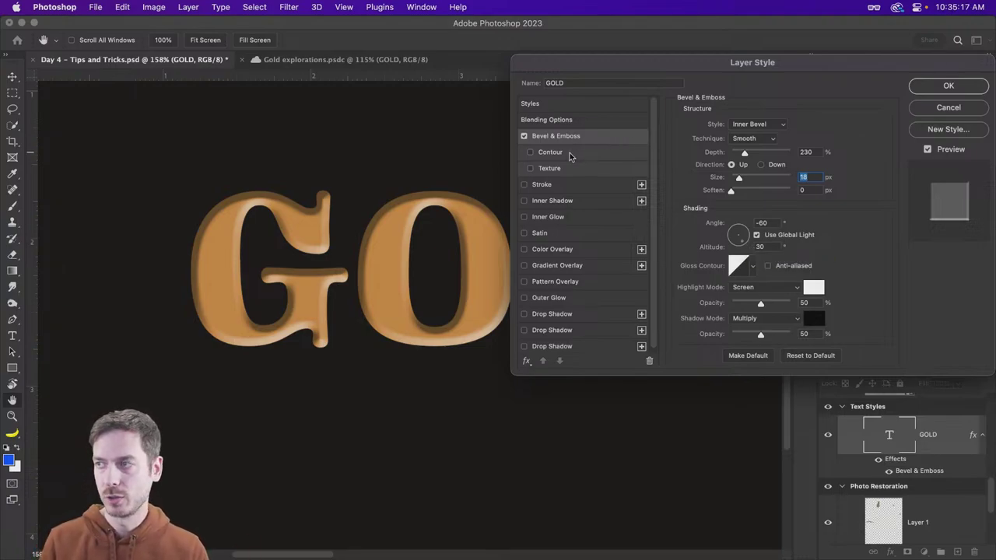
click(790, 235)
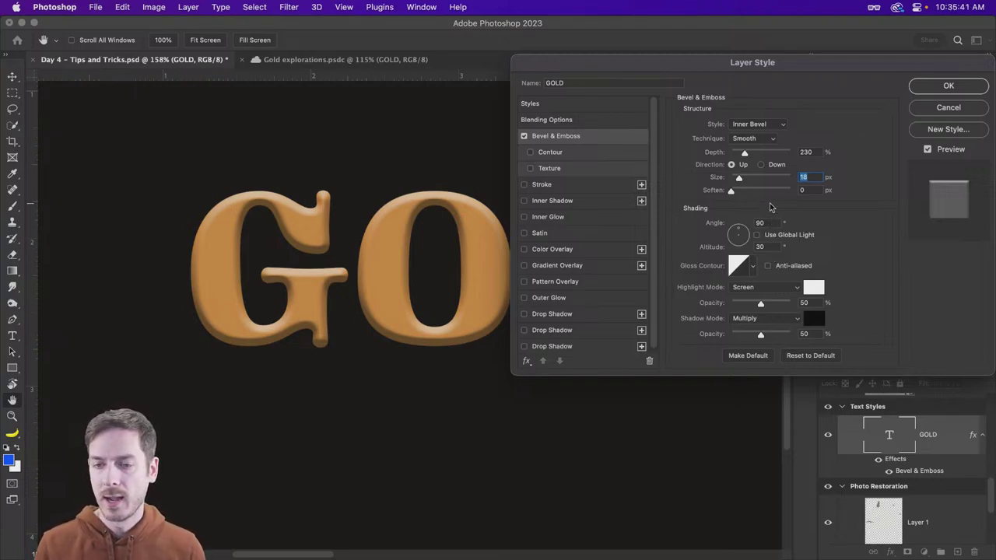
click(775, 224)
key(shift+Down)
key(shift+Down)
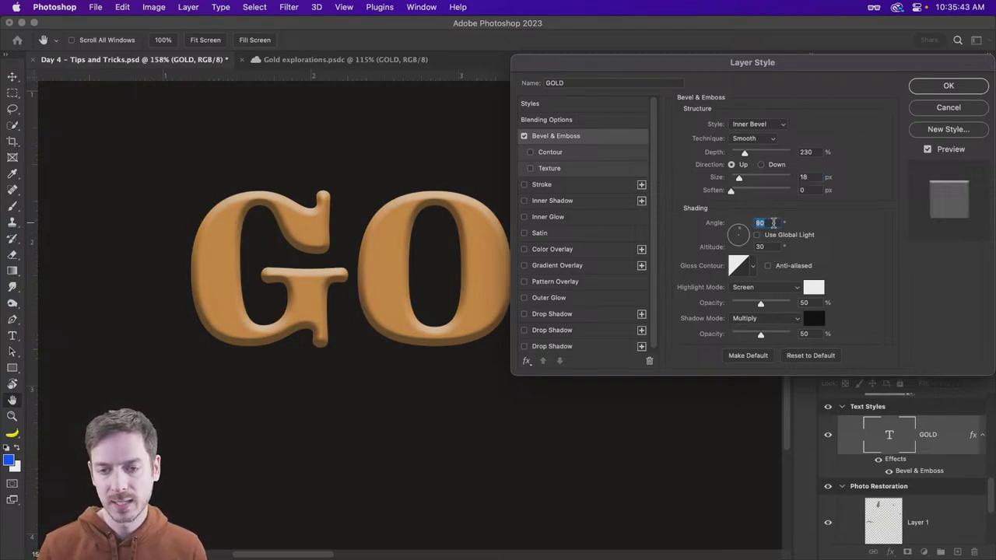
key(shift+Up)
key(shift+Up)
key(shift+Up)
key(shift+Up)
key(shift+Up)
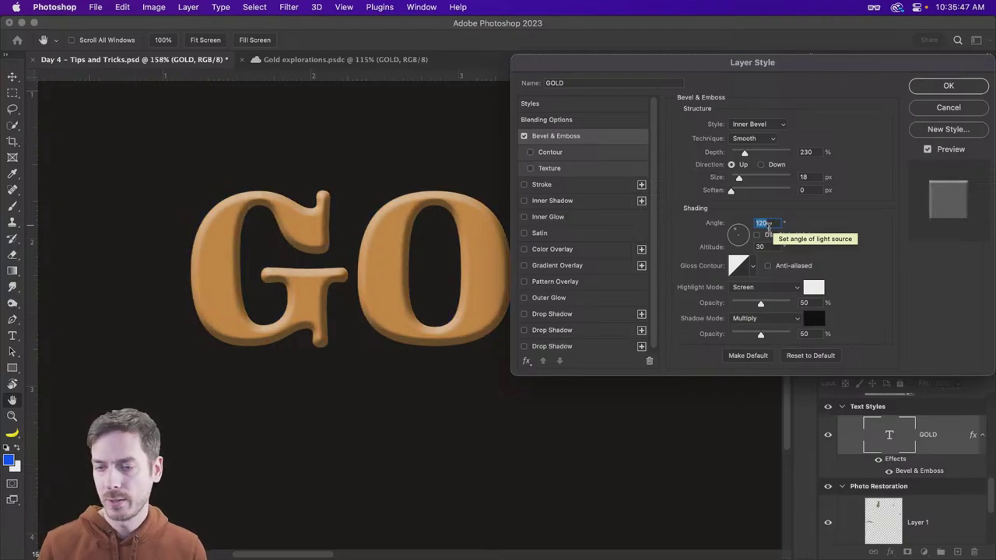
click(774, 247)
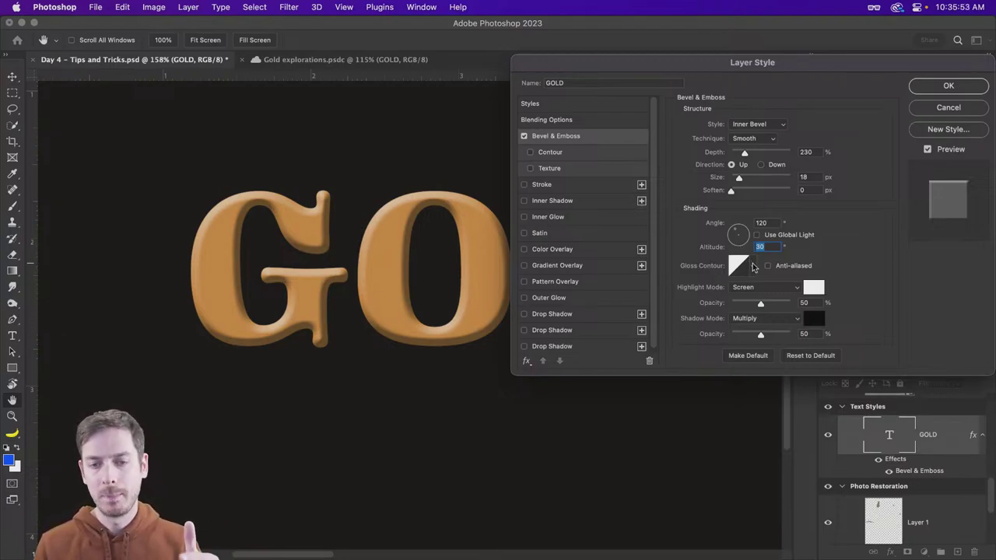
Compare gloss contour presets and settle on Ring - Double for the bevel.
click(753, 266)
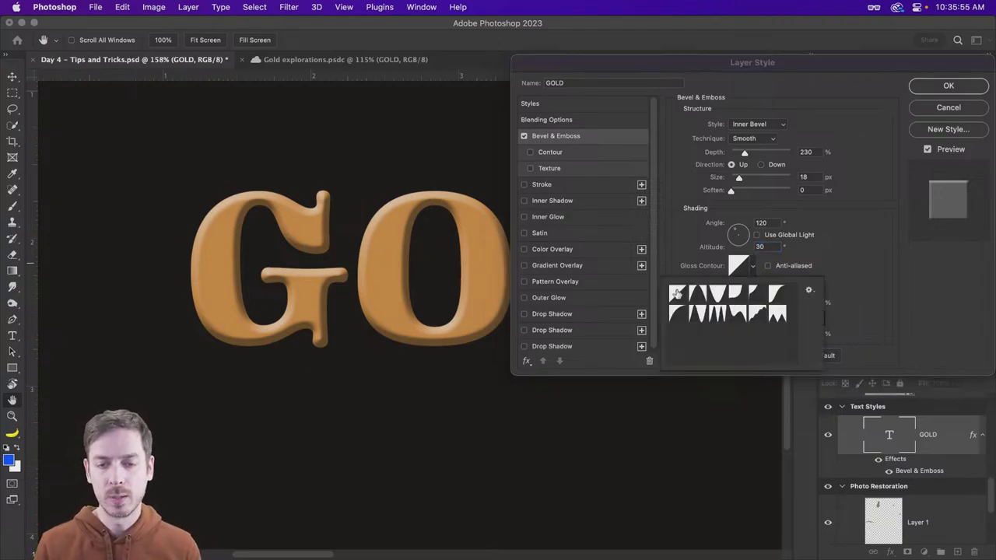
key(Right)
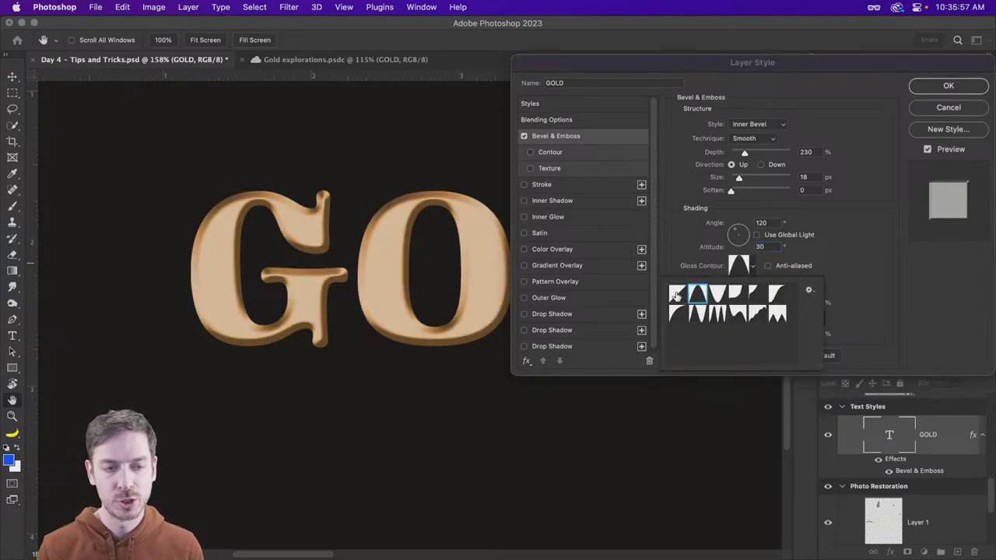
key(Right)
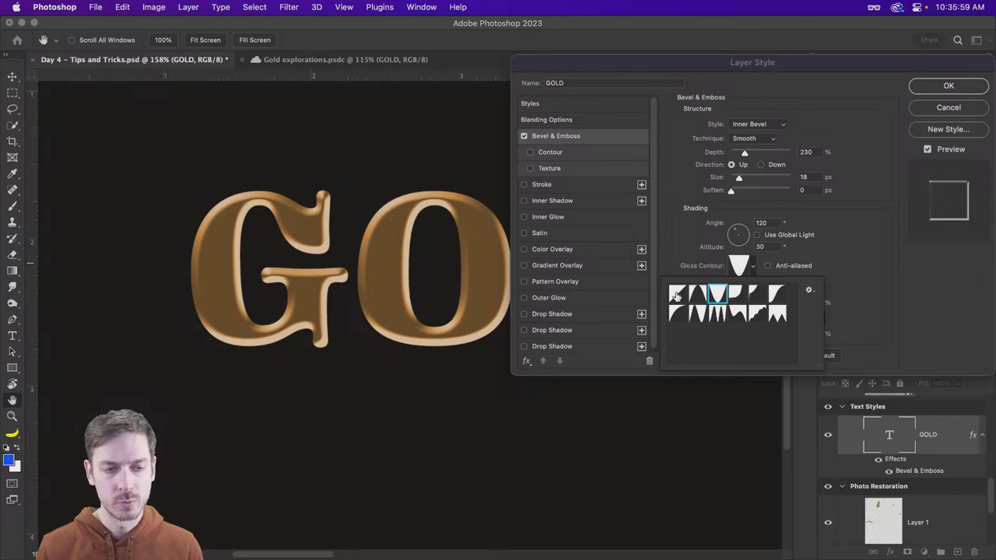
key(Right)
key(Right)
key(Right)
key(Right)
click(735, 294)
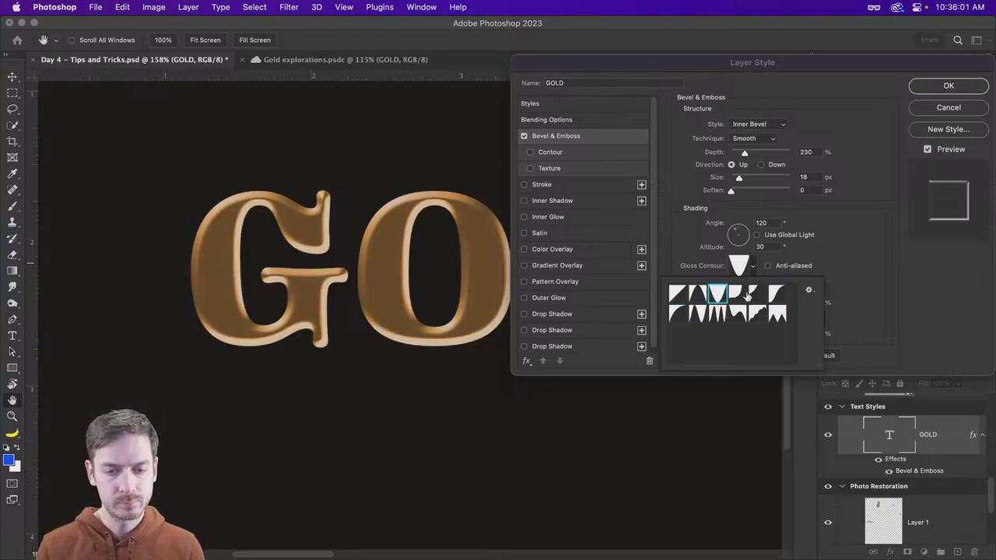
click(755, 294)
click(773, 295)
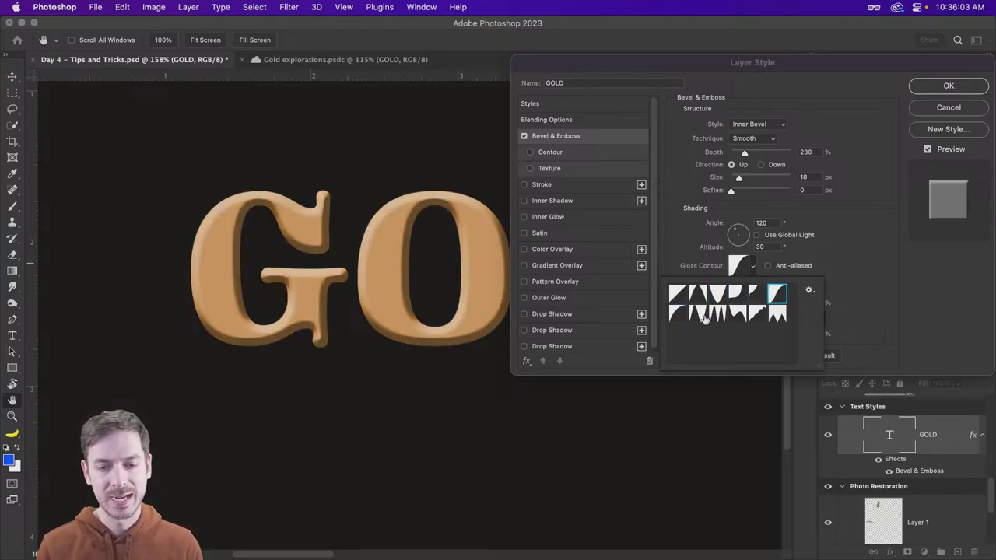
click(675, 314)
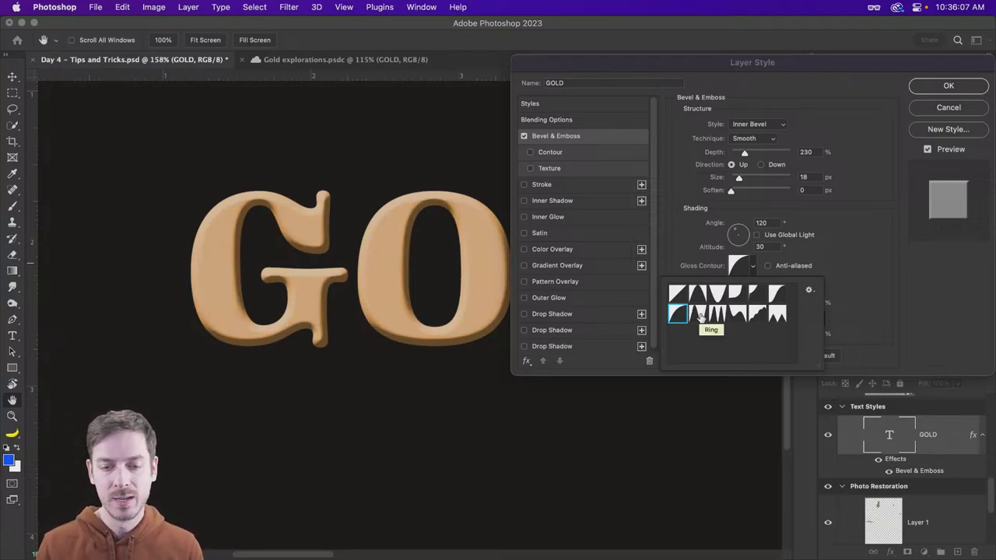
click(700, 314)
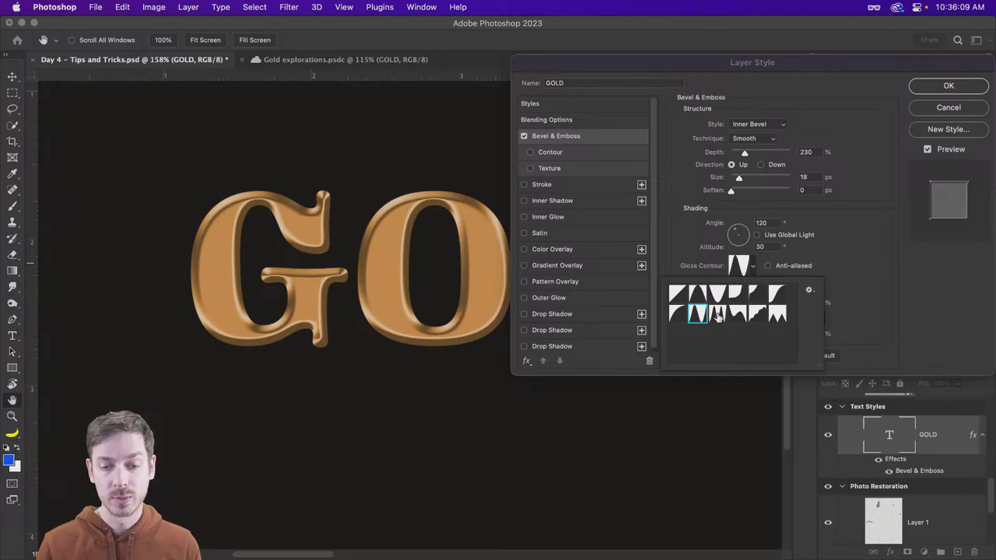
click(717, 314)
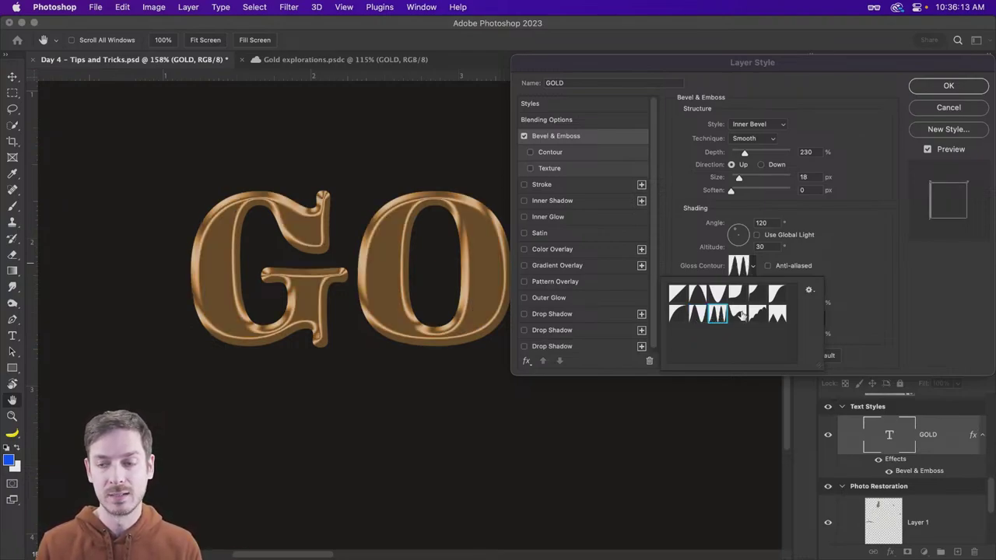
click(736, 314)
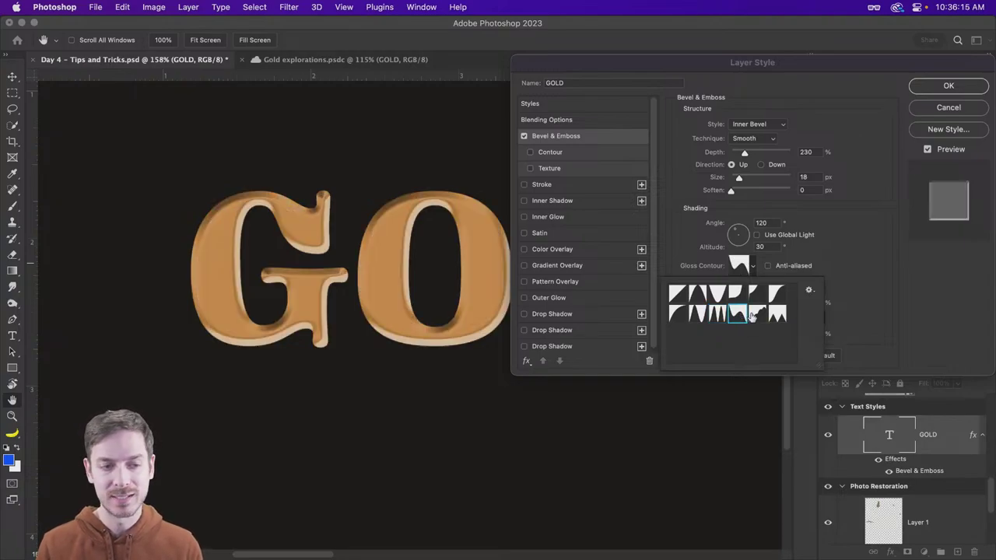
click(755, 314)
click(777, 315)
click(718, 314)
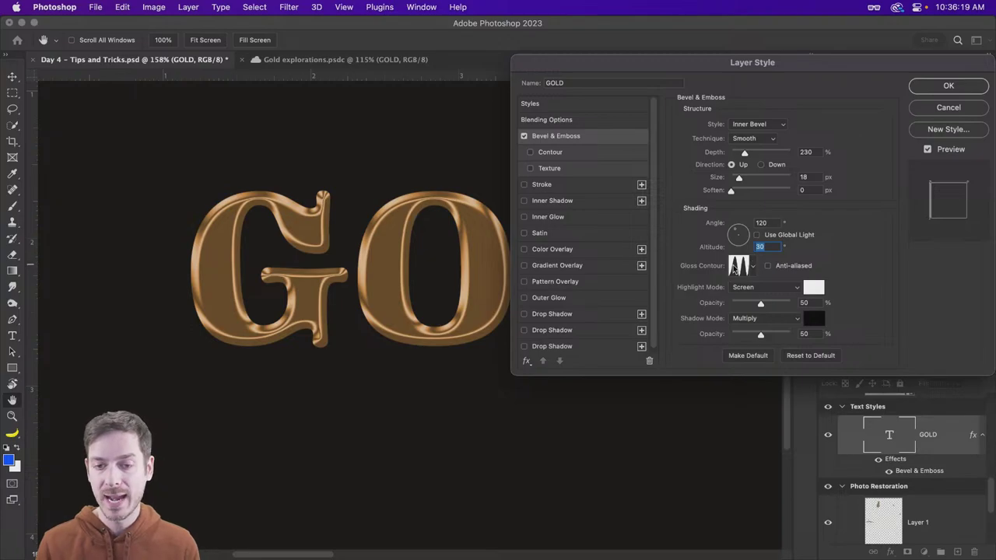
Reshape the middle valley of the Ring - Double gloss contour in the Contour Editor.
click(739, 266)
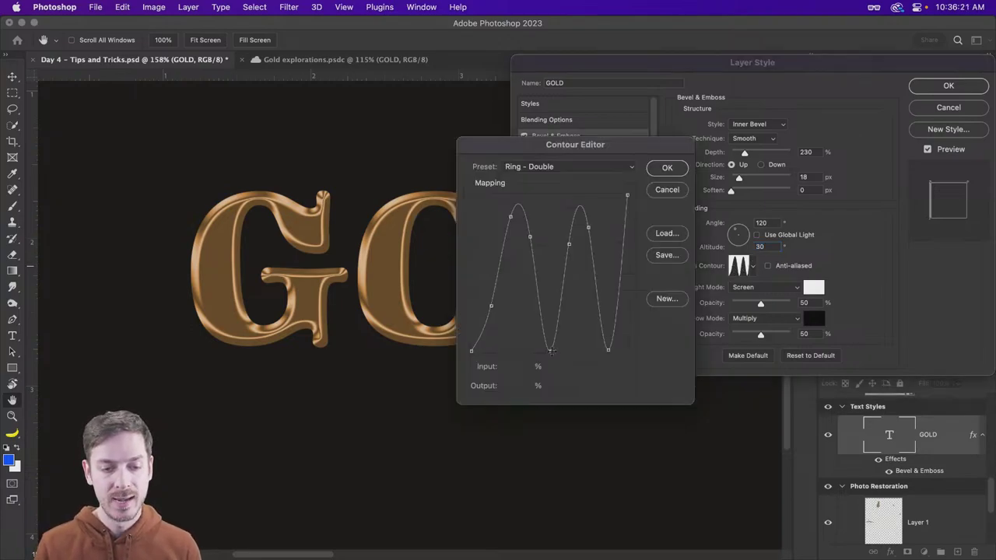
drag(551, 351, 549, 349)
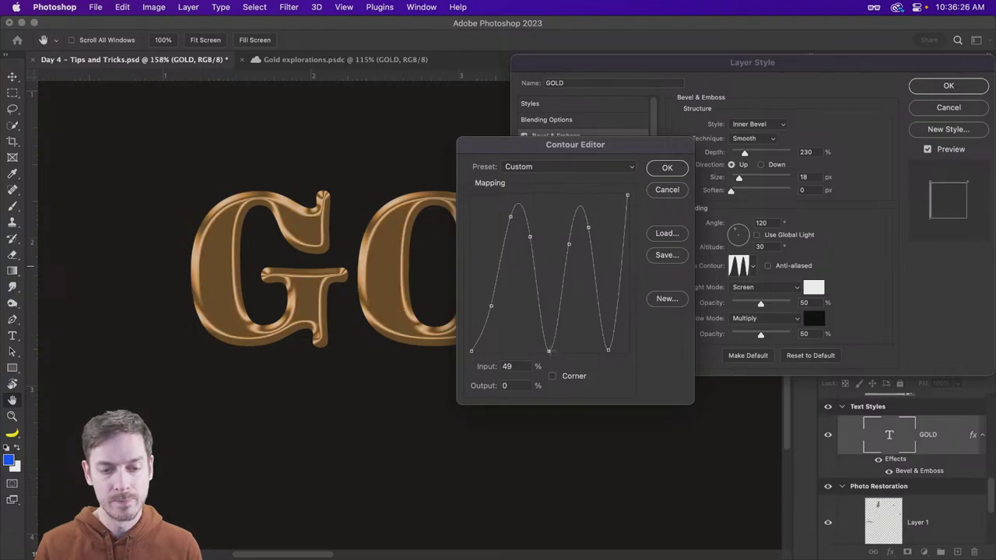
click(667, 167)
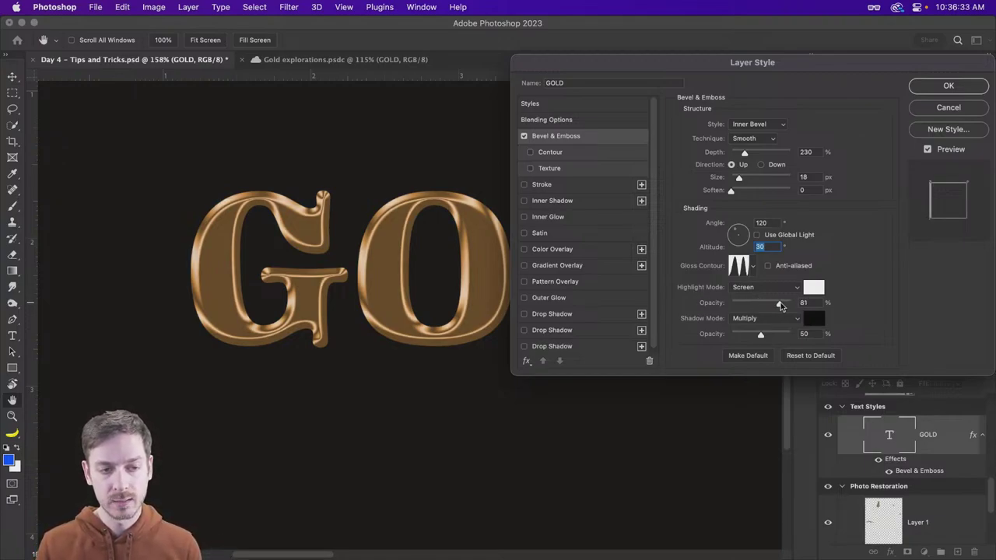
Set the bevel highlight to Color Dodge at 100% opacity.
click(765, 305)
click(770, 288)
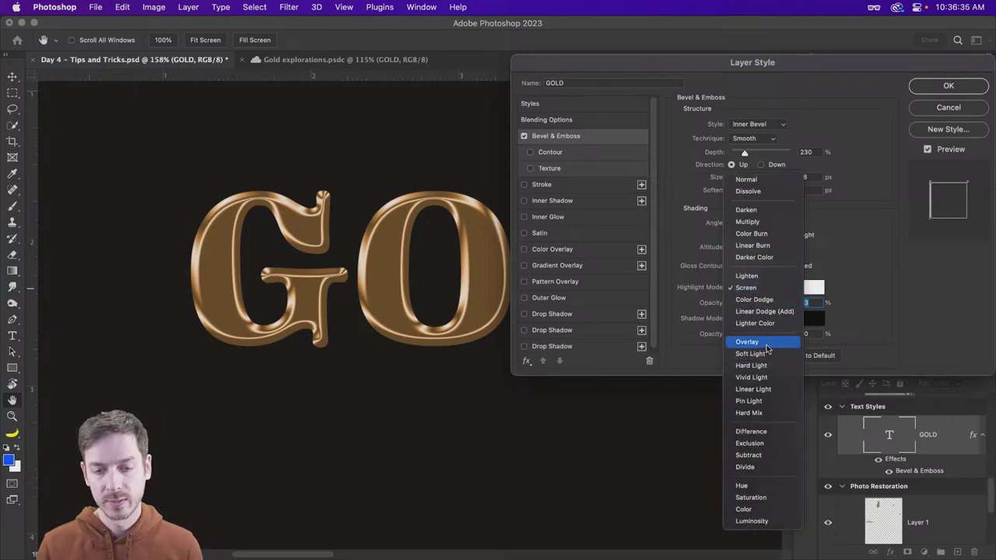
click(767, 342)
drag(782, 304, 788, 304)
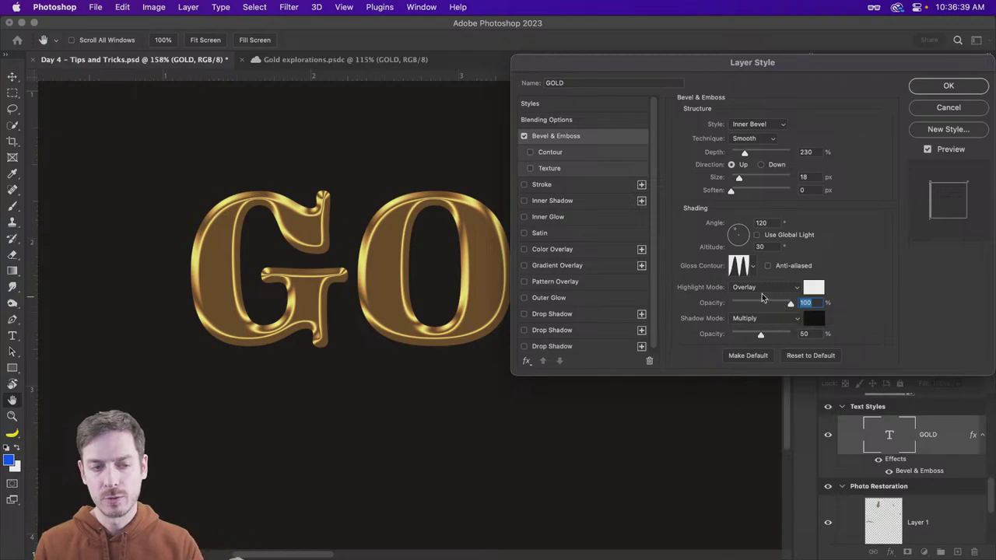
click(769, 289)
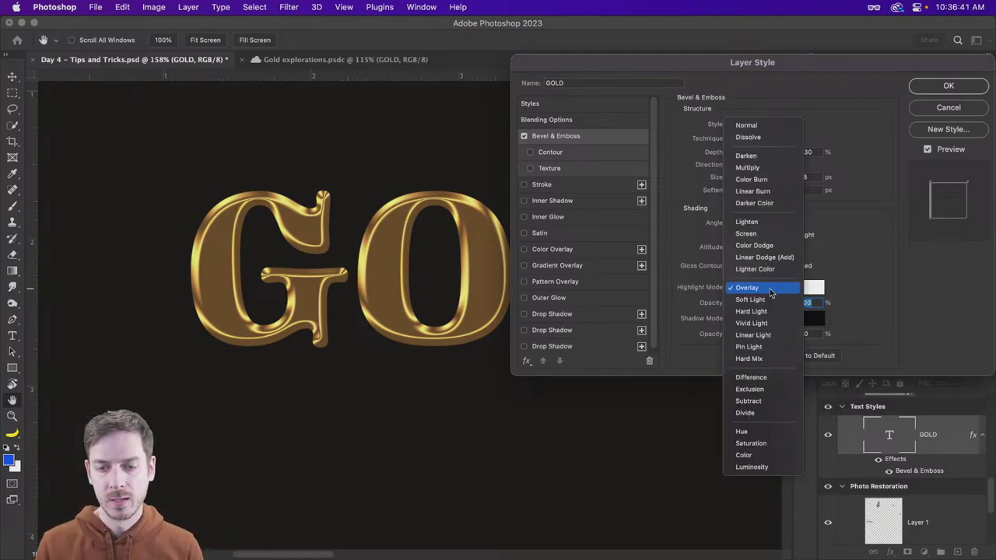
click(763, 245)
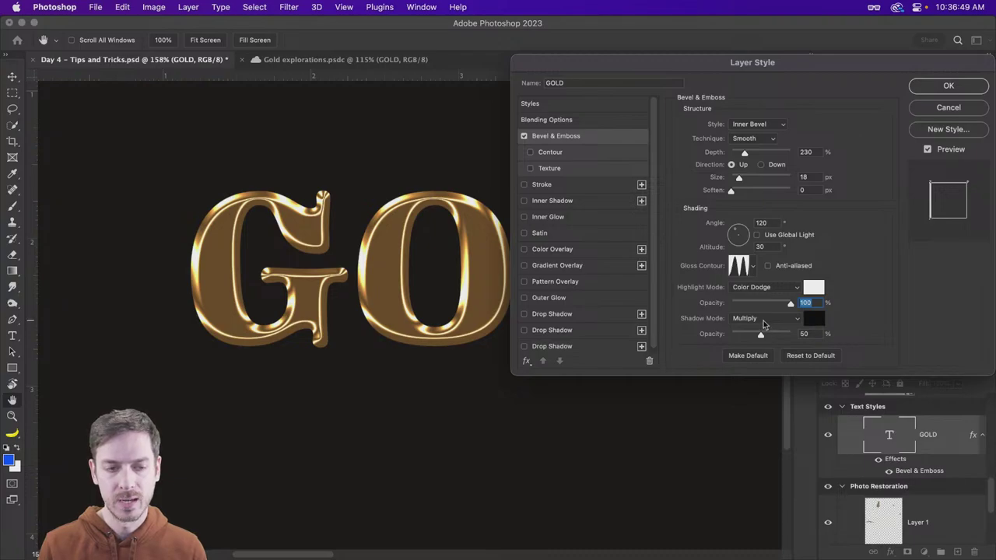
Set the bevel shadow to 55% opacity with a very dark brown 130400 colour.
drag(762, 335, 723, 353)
click(813, 319)
click(704, 333)
click(703, 349)
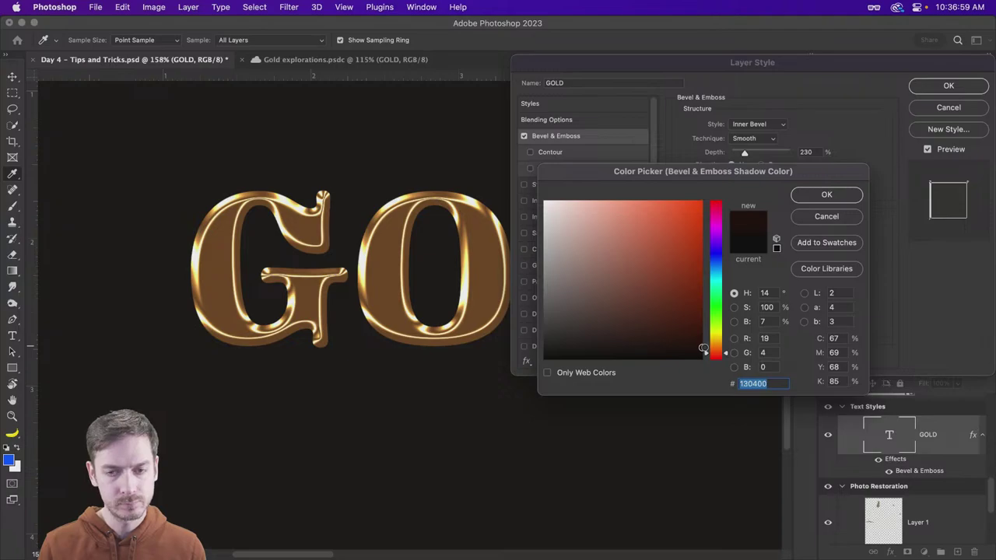
click(820, 196)
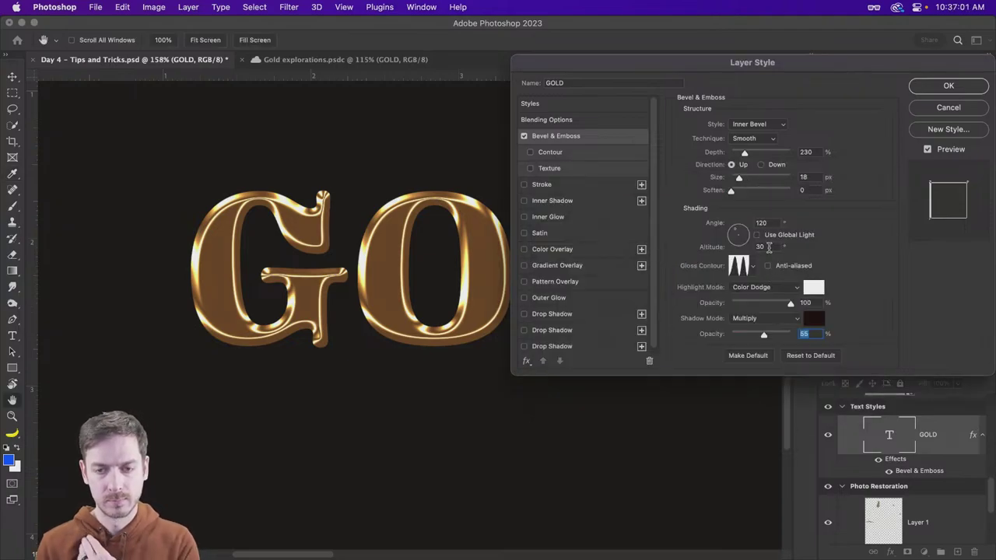
Test different light altitudes, leaving the altitude at 30°.
click(769, 246)
key(shift+Up)
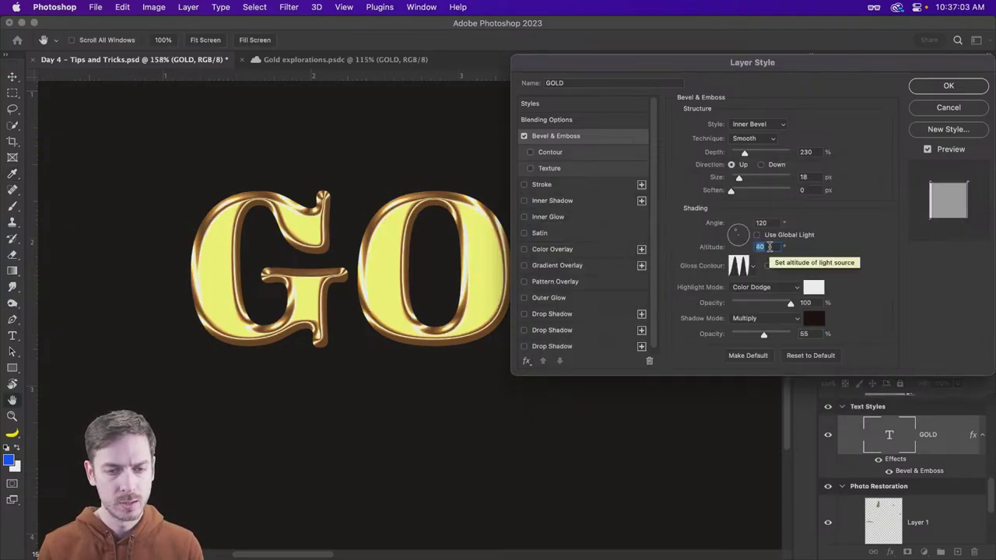
key(shift+Down)
key(shift+Up)
key(Down)
key(Down)
key(Down)
key(Down)
key(Down)
key(Down)
key(Down)
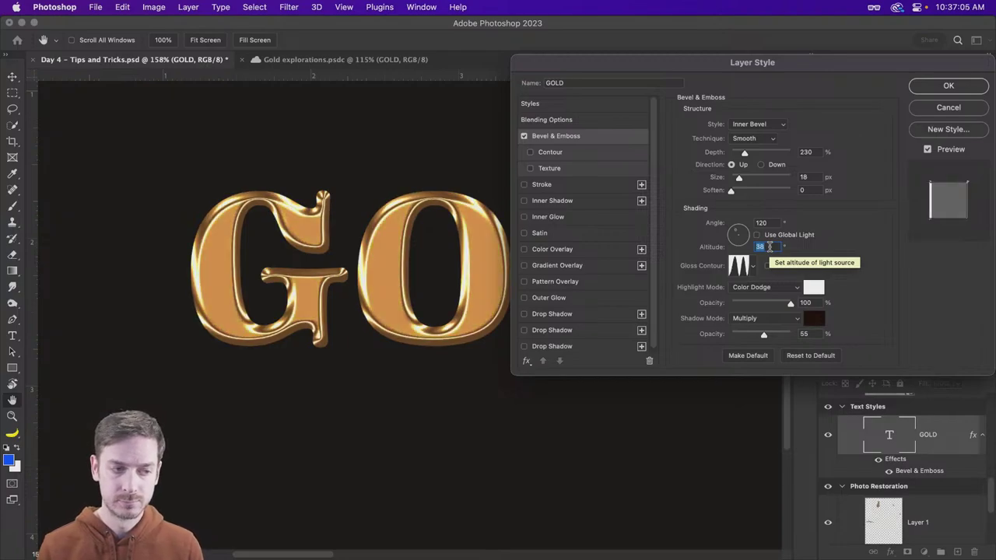
key(Down)
key(Down)
key(Down)
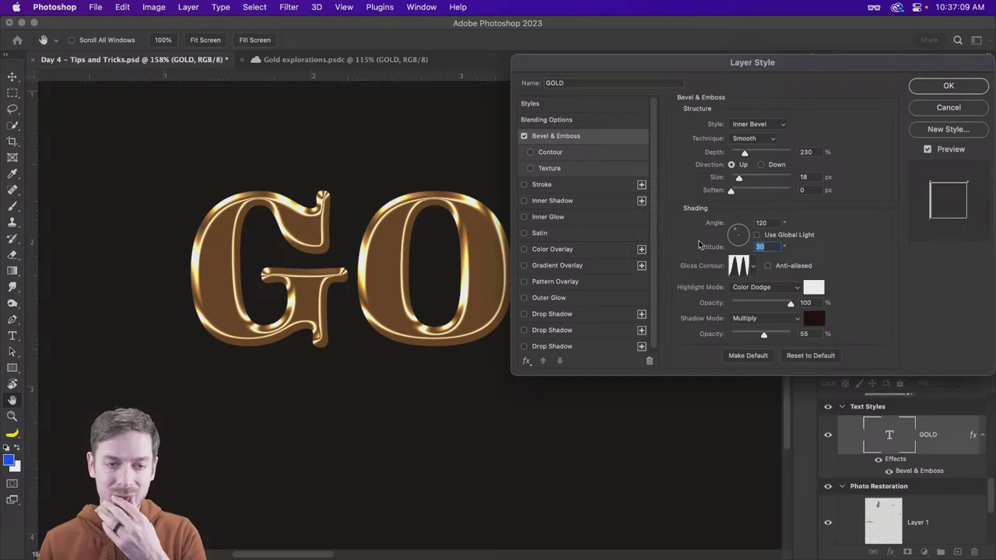
Turn on an anti-aliased bevel Contour at about 22% range and compare it on and off.
click(531, 154)
click(536, 154)
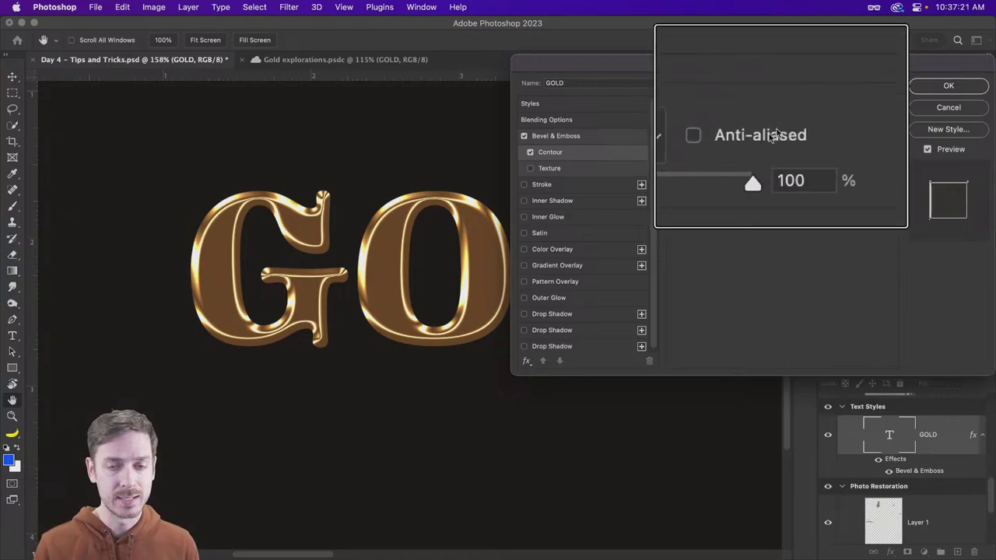
click(778, 132)
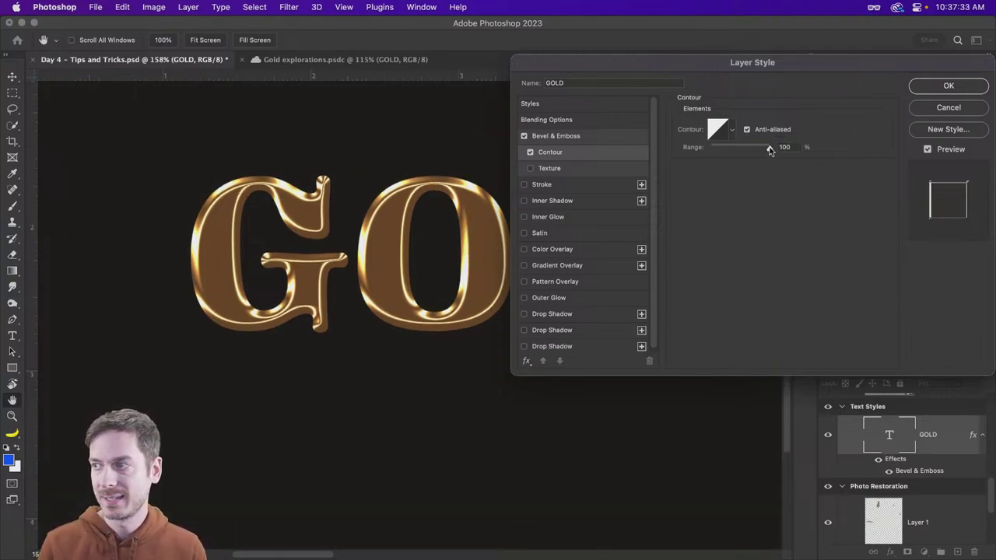
drag(770, 150, 727, 150)
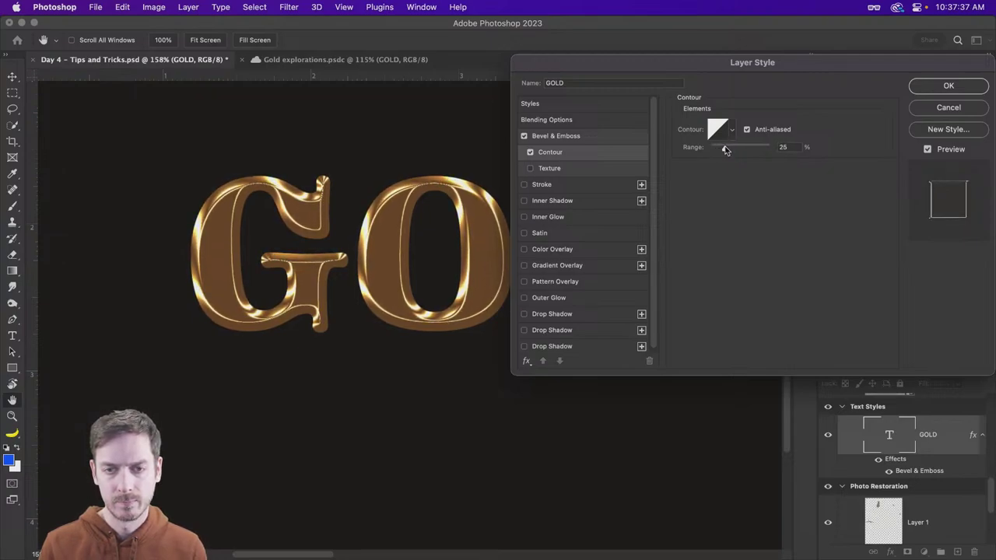
click(530, 152)
click(530, 151)
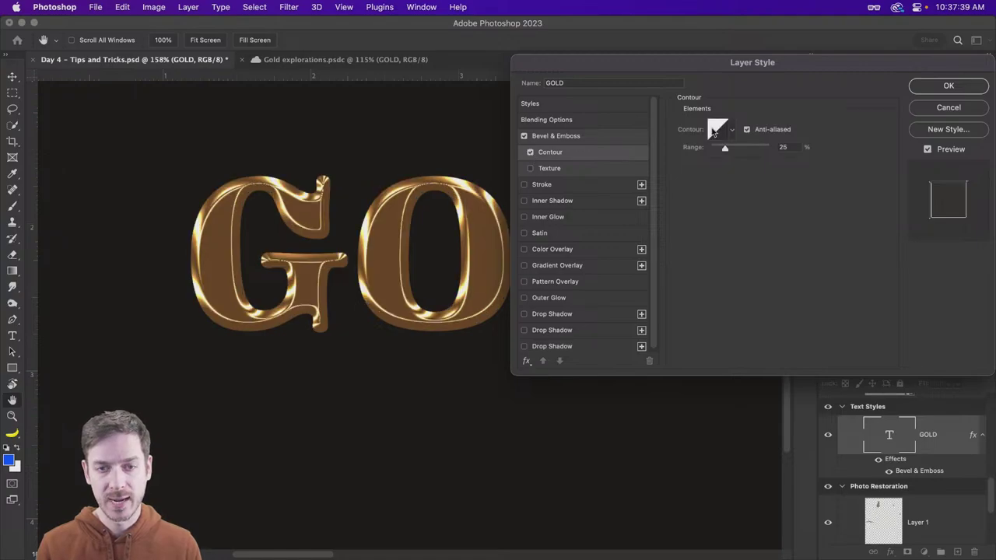
Try several bevel contour presets, apply one, and widen the range to 41%.
click(732, 130)
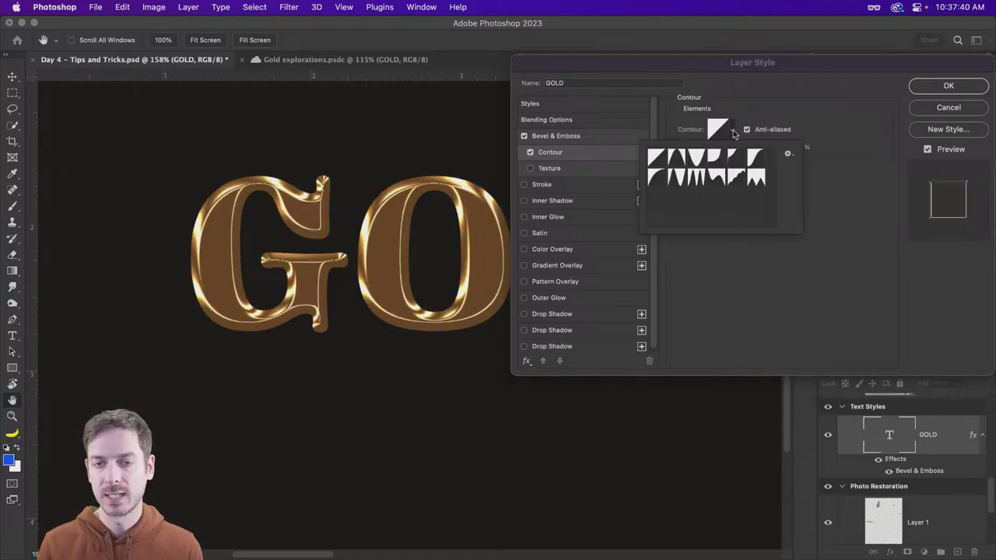
click(676, 178)
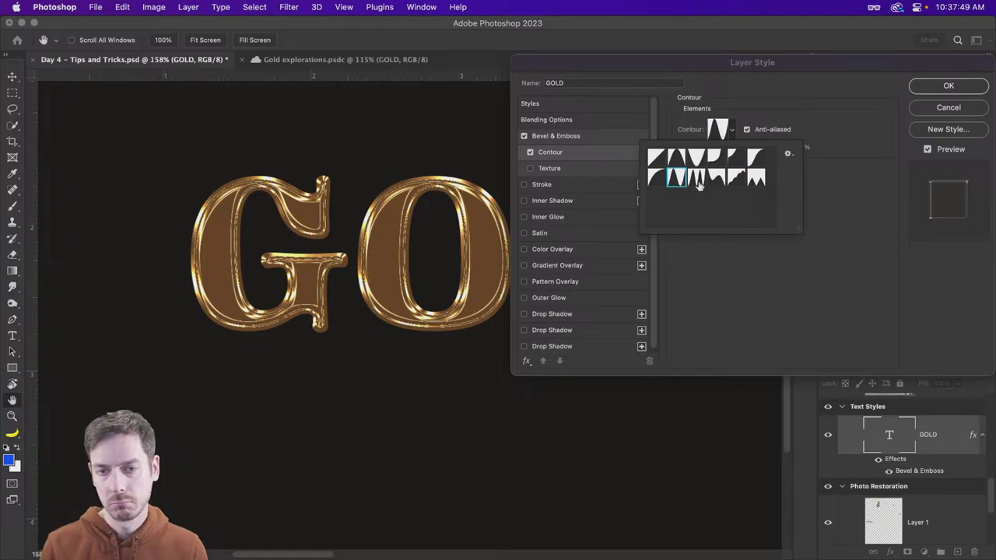
click(698, 183)
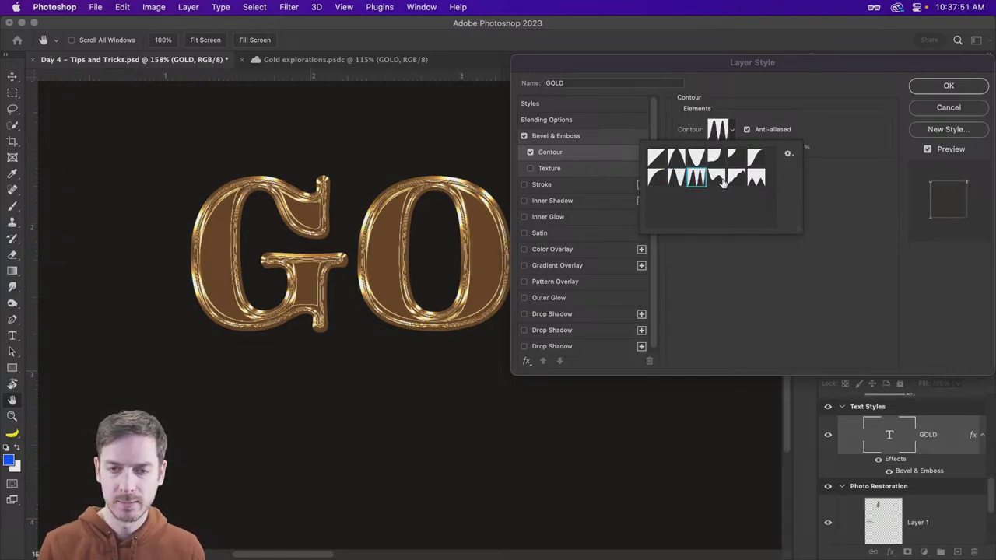
click(717, 178)
click(736, 179)
click(755, 178)
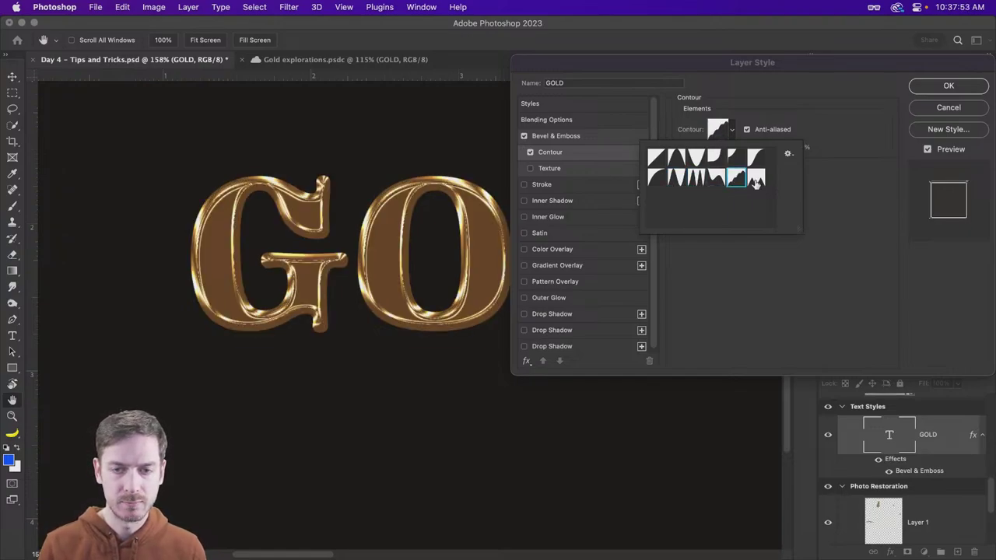
click(679, 179)
click(787, 99)
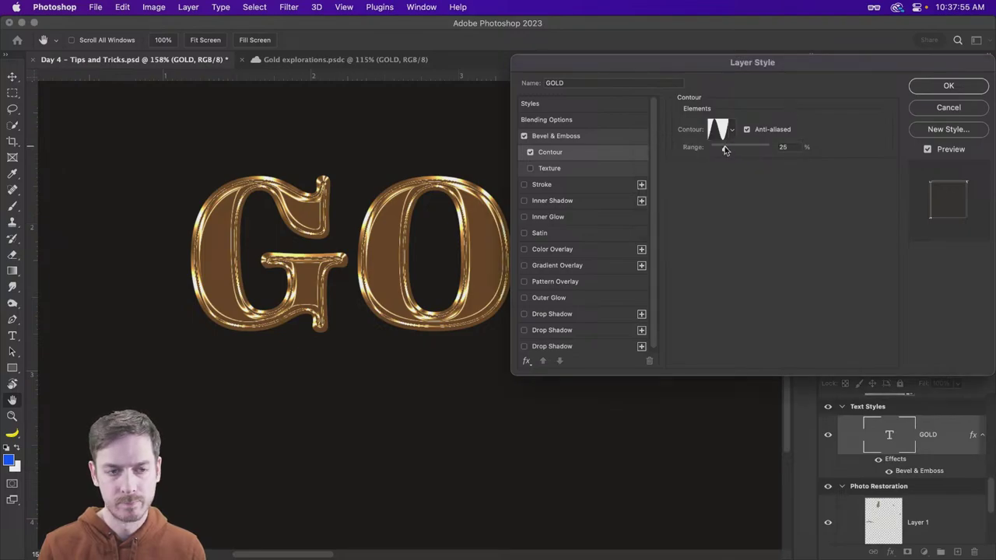
drag(725, 148, 735, 148)
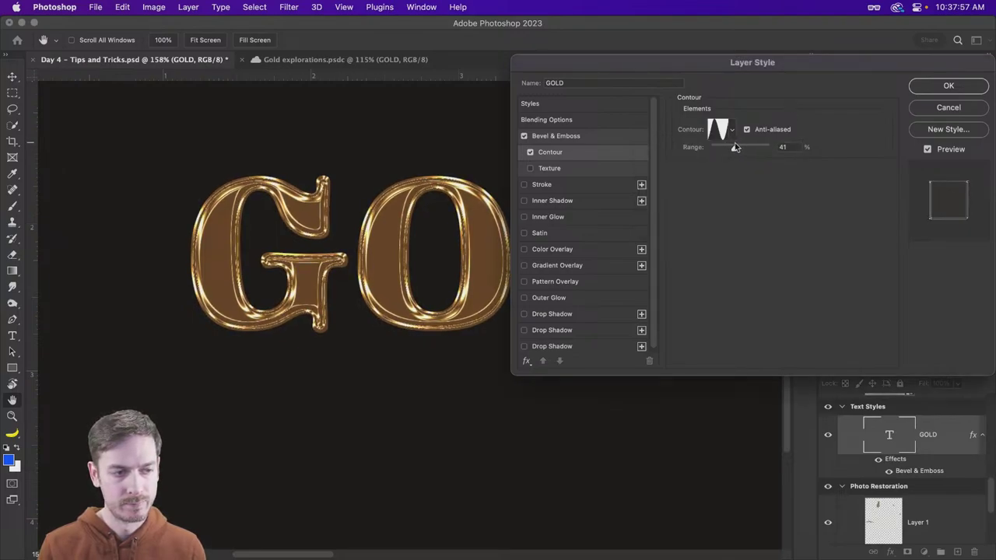
scroll(270, 226, down, 3)
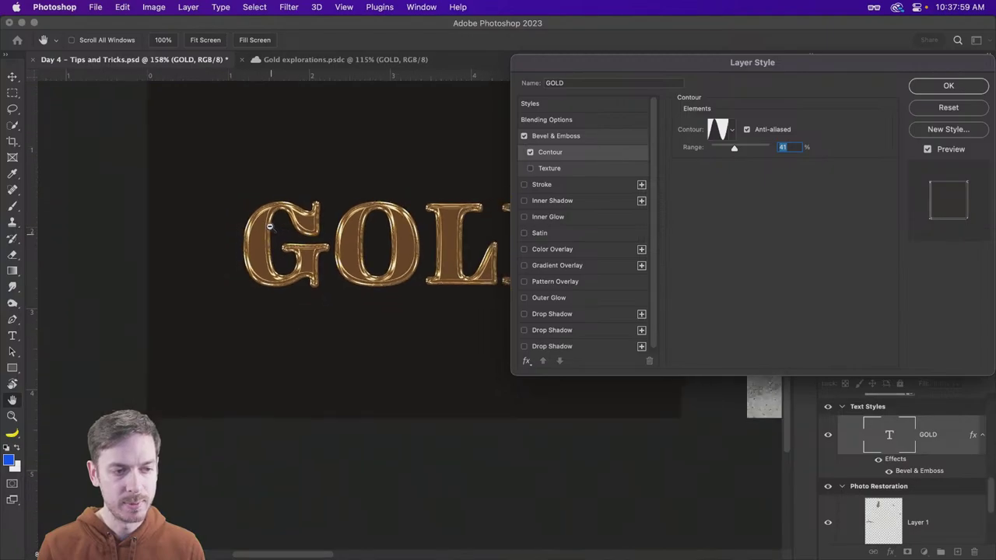
scroll(270, 227, up, 3)
Anti-alias the Gloss Contour and lower the bevel contour range to about 25%.
click(554, 137)
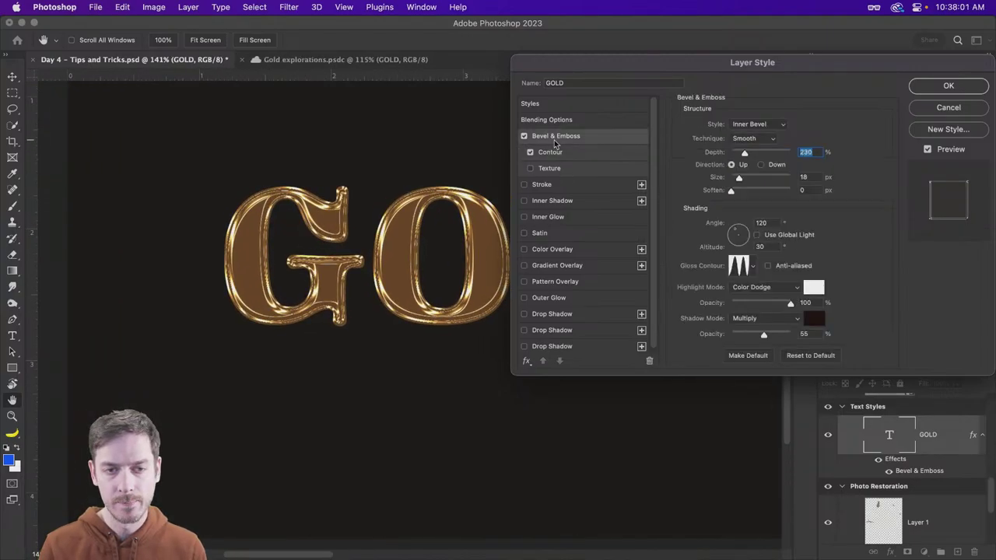
click(795, 266)
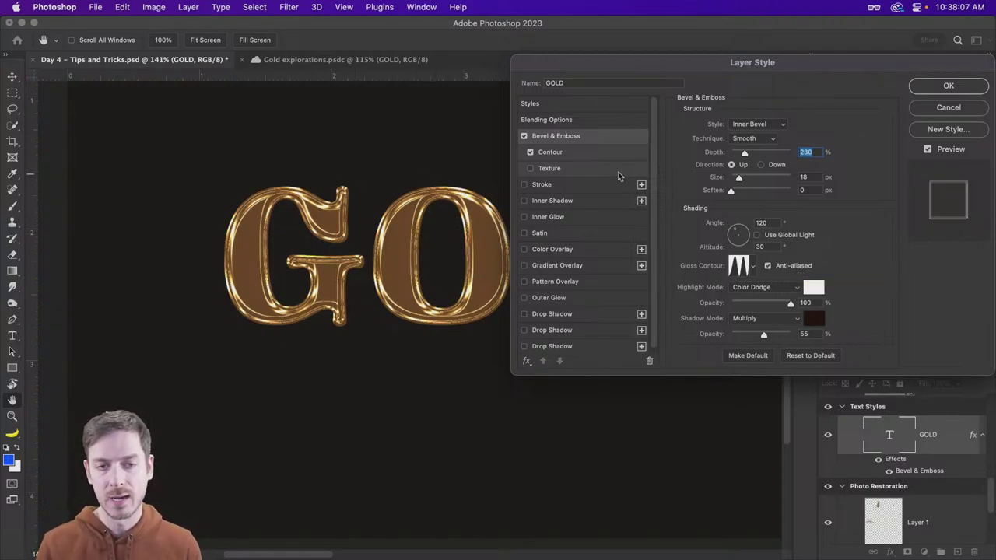
click(587, 152)
drag(743, 148, 726, 149)
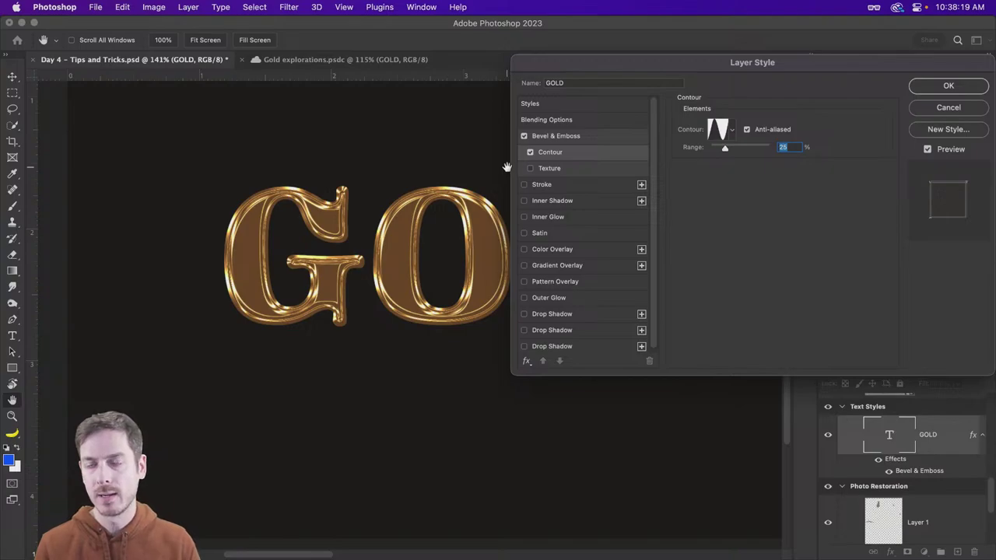
Enable Texture under Bevel & Emboss and apply a Water pattern.
click(530, 168)
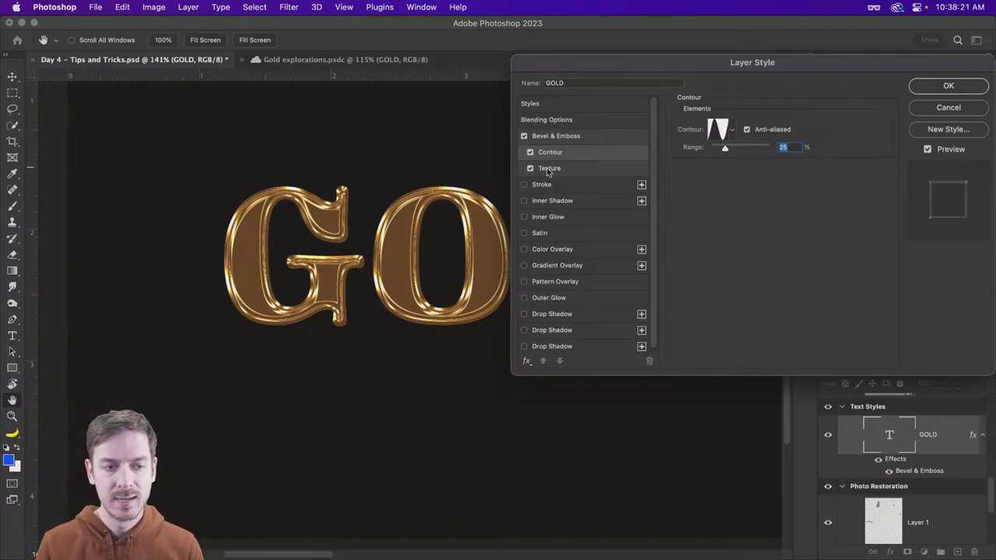
click(551, 168)
click(749, 139)
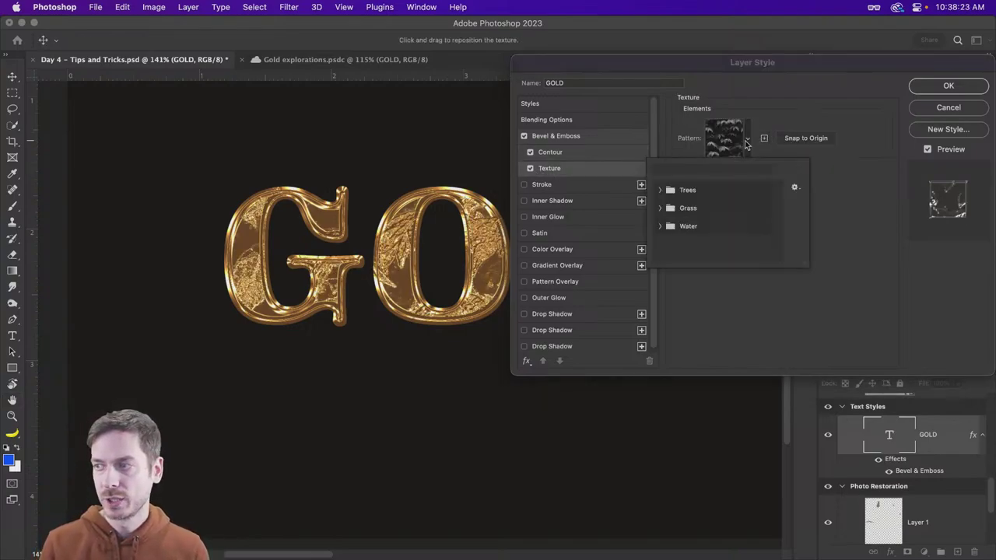
click(661, 227)
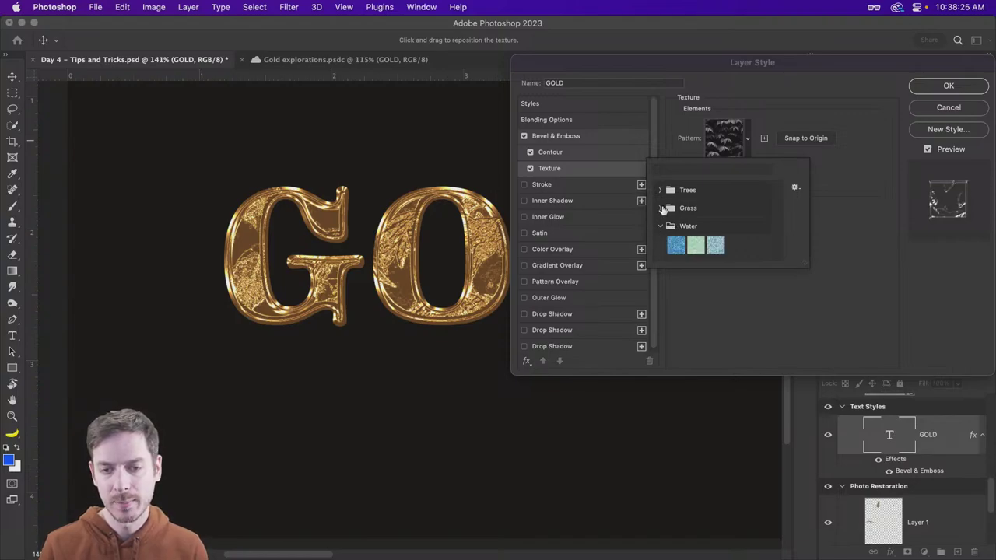
click(661, 208)
click(660, 191)
scroll(685, 218, down, 2)
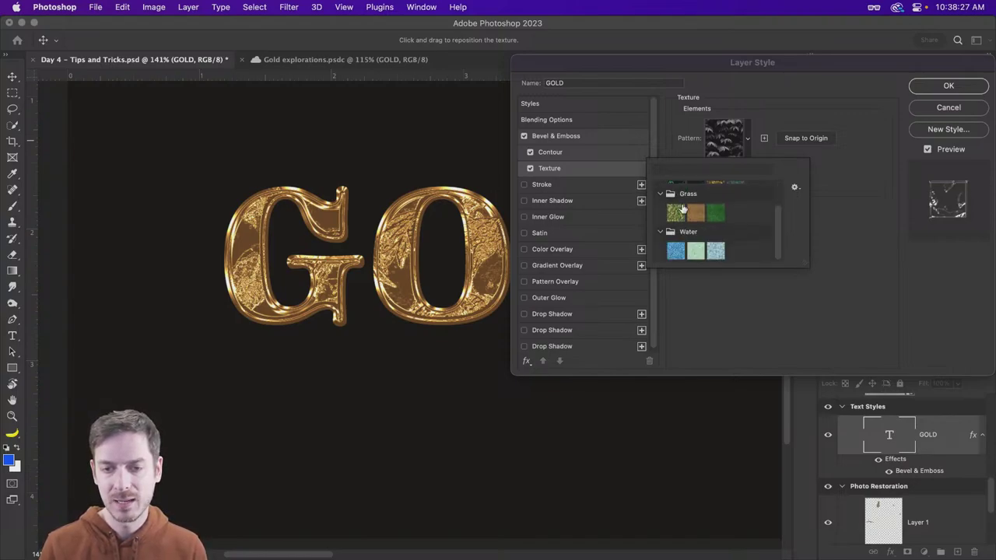
click(696, 251)
click(777, 165)
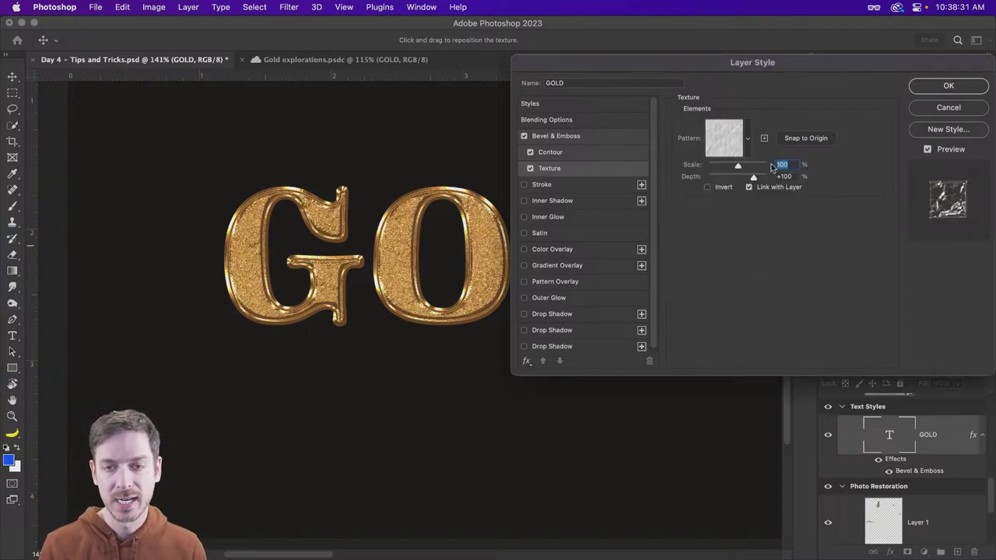
Lower the texture Depth to +5, compare it on and off, then add an Outer Glow.
drag(753, 177, 740, 178)
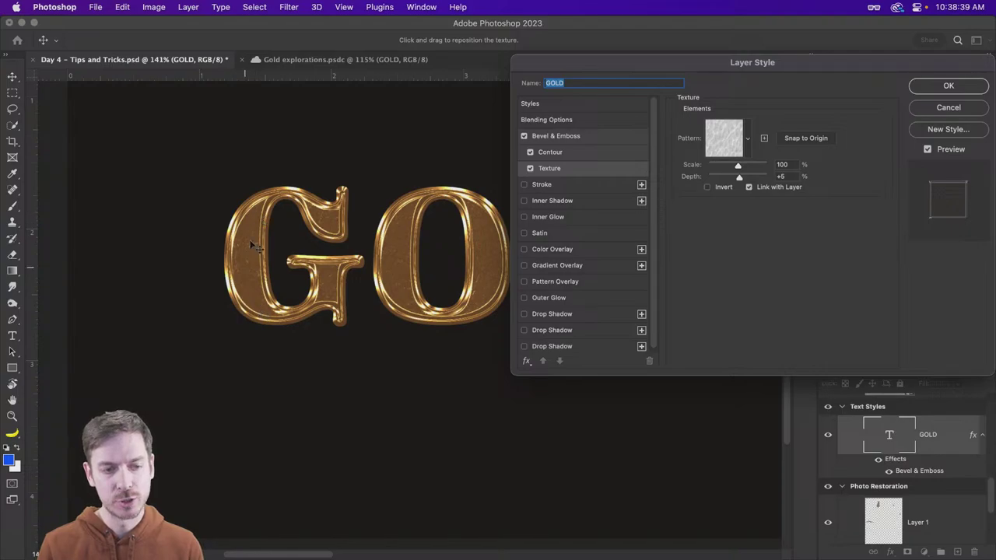
click(531, 169)
click(531, 169)
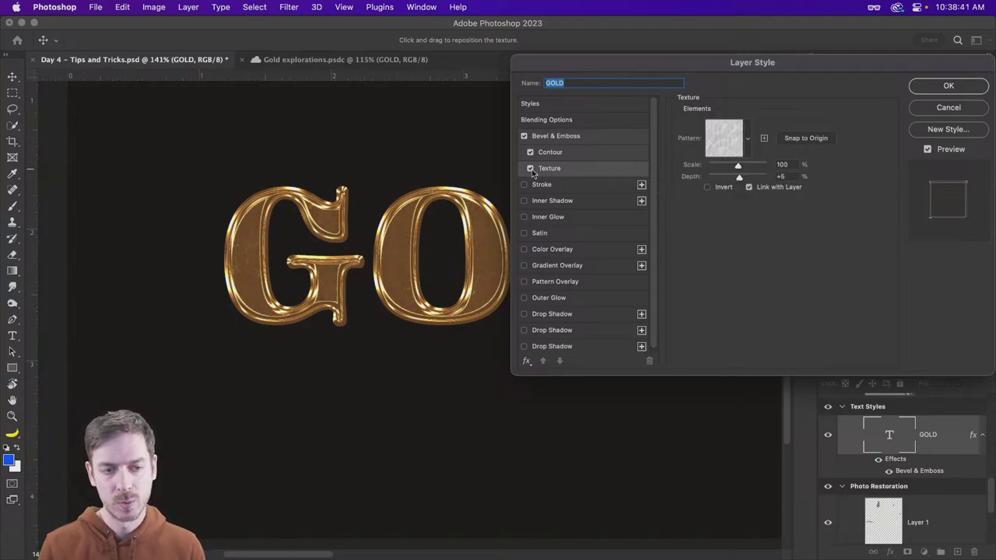
click(531, 169)
click(530, 169)
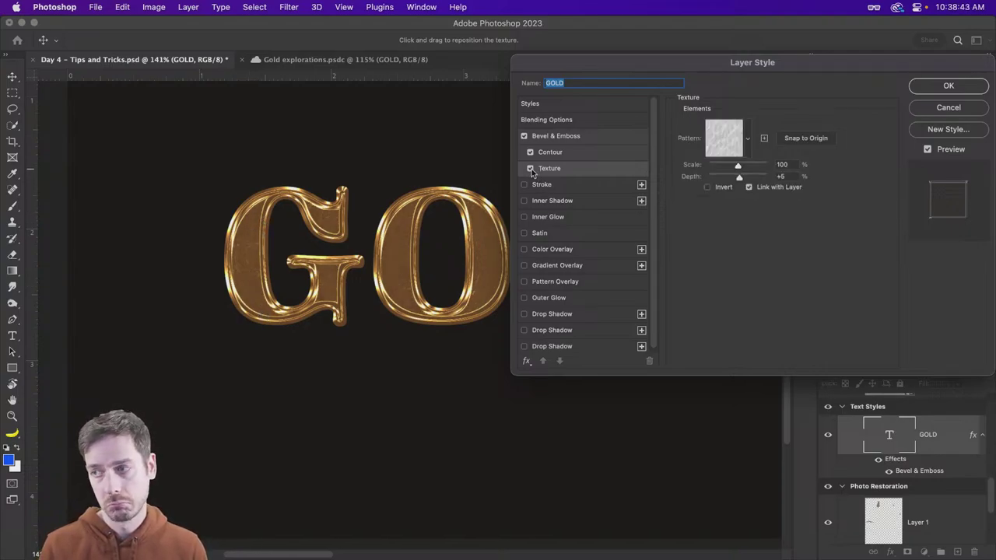
click(548, 299)
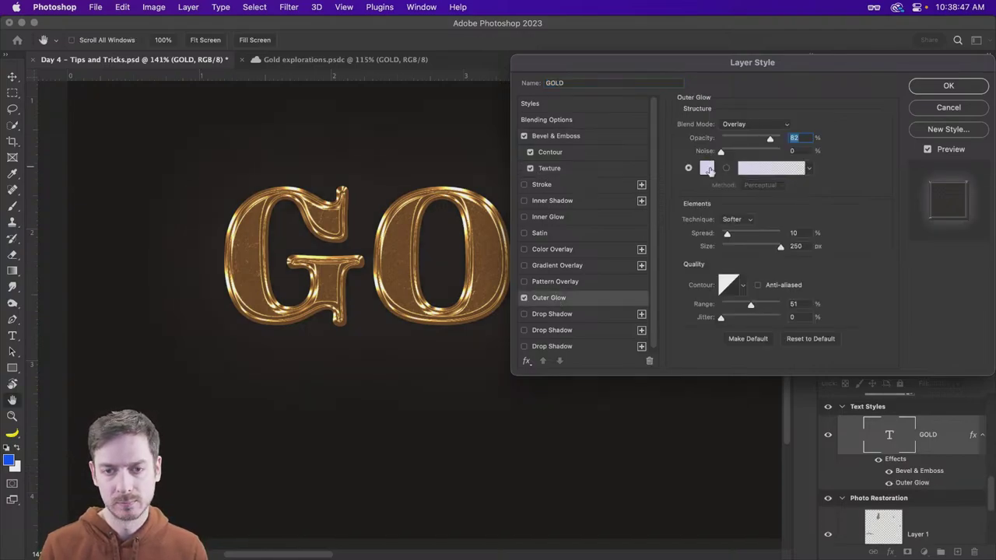
Set the Outer Glow colour to pale peach f9c8a8.
click(707, 169)
click(716, 350)
click(651, 202)
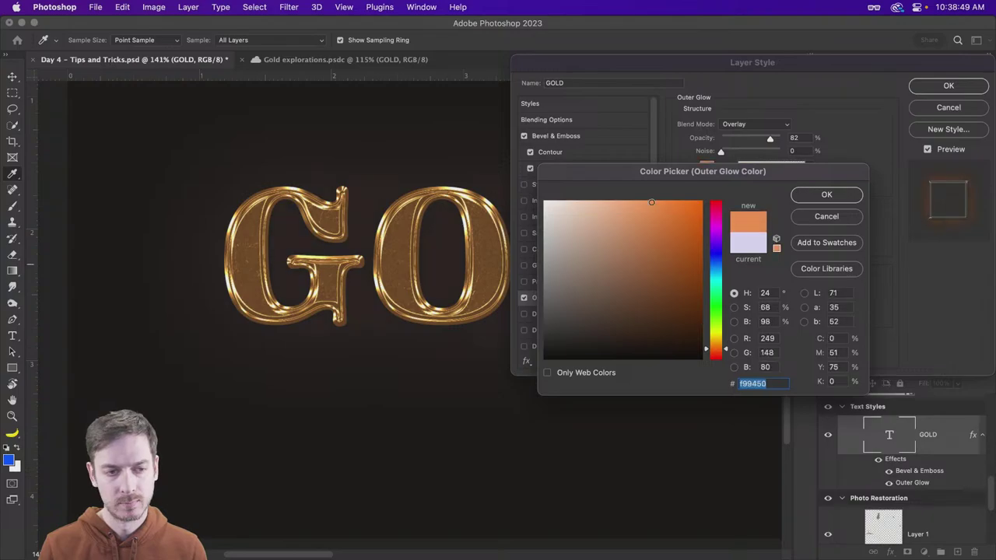
text(f9c8a8)
click(815, 195)
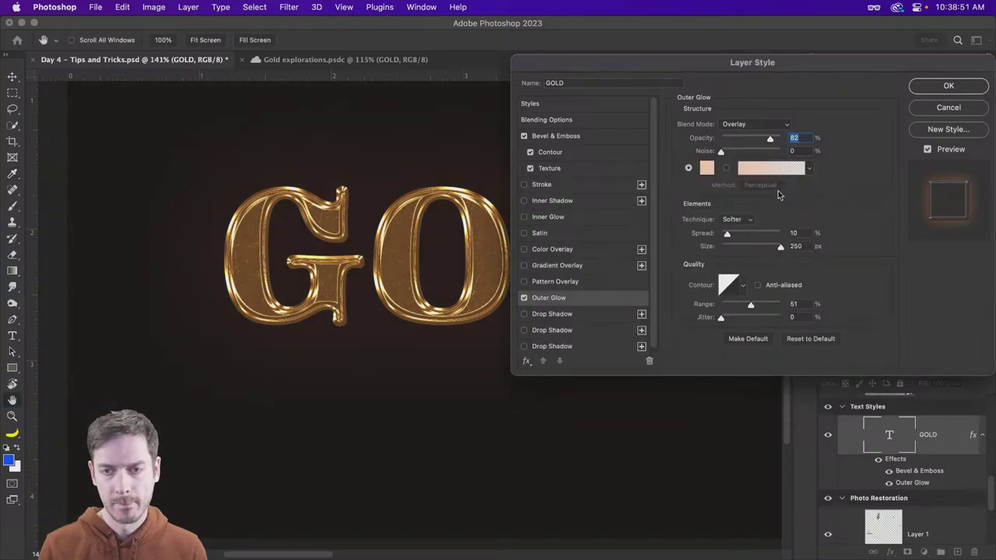
Make the glow Color Dodge, 90 px size, 25% opacity, and apply the layer style.
mouse_move(737, 247)
mouse_down()
mouse_move(746, 248)
mouse_move(735, 245)
mouse_up()
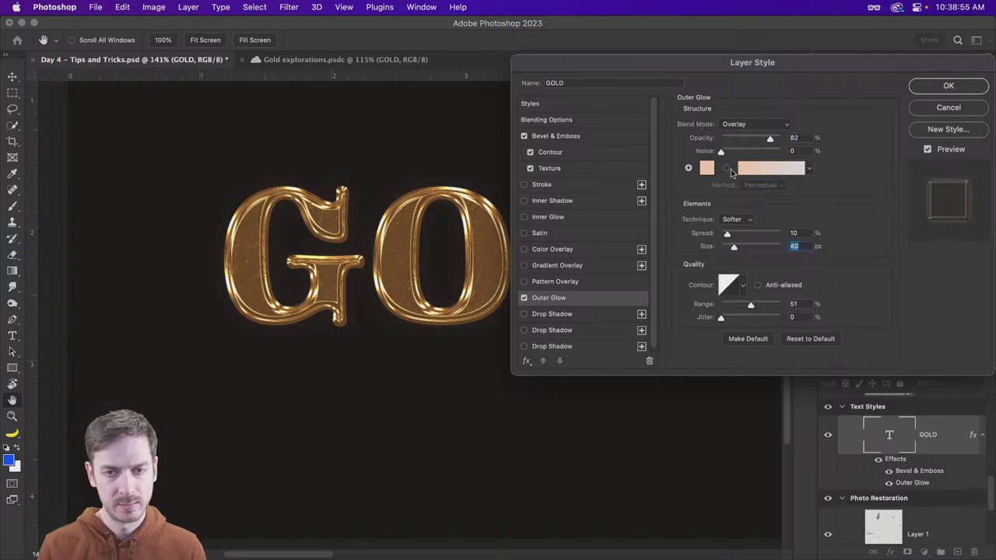
click(742, 124)
click(757, 82)
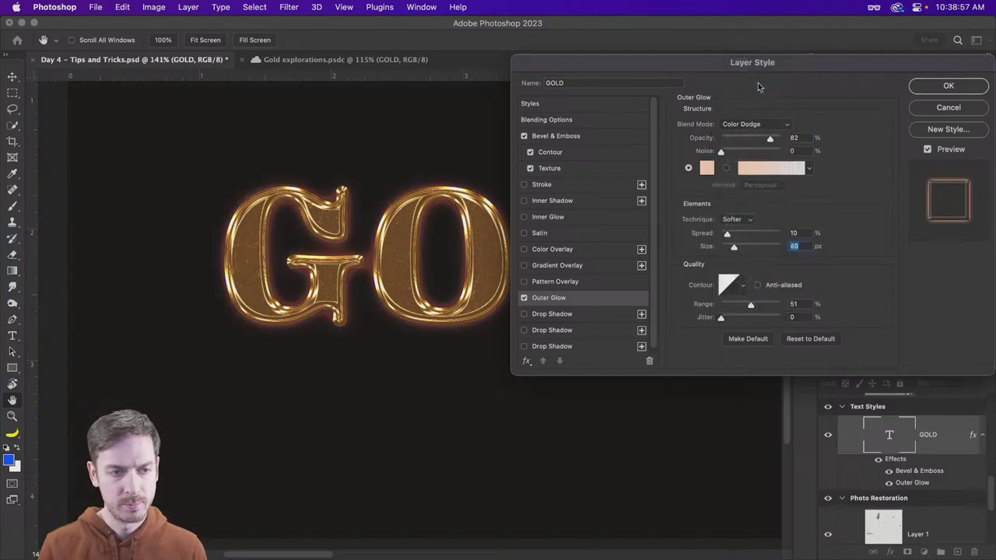
drag(737, 247, 745, 247)
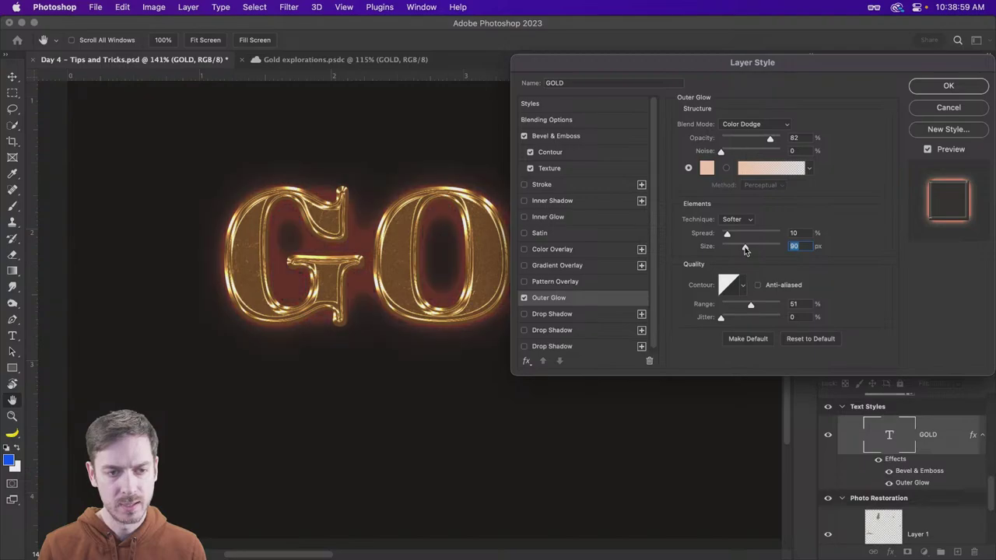
drag(771, 138, 750, 141)
click(941, 87)
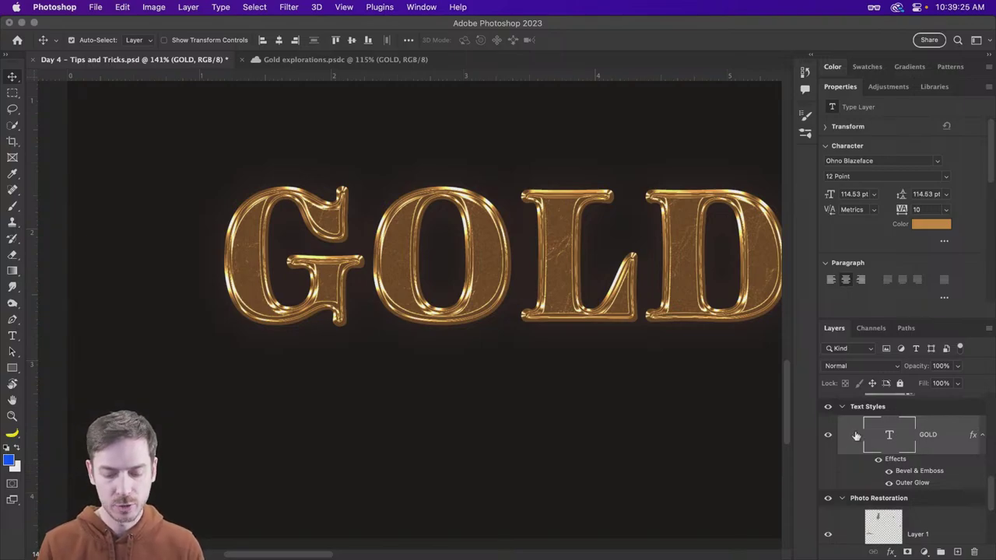
Duplicate GOLD, remove the copy's Outer Glow, and set its fill opacity to 0%.
key(super+j)
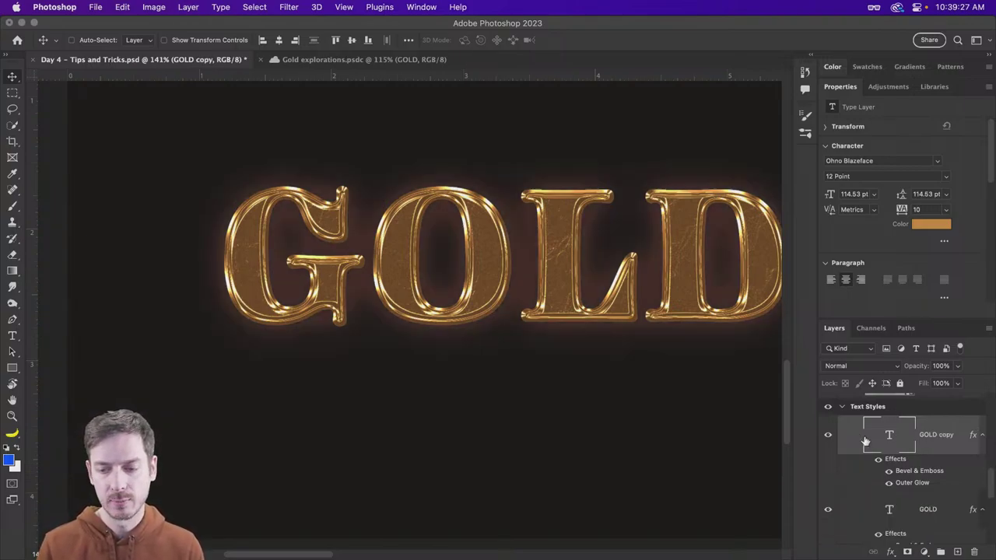
drag(891, 484, 974, 552)
double_click(918, 472)
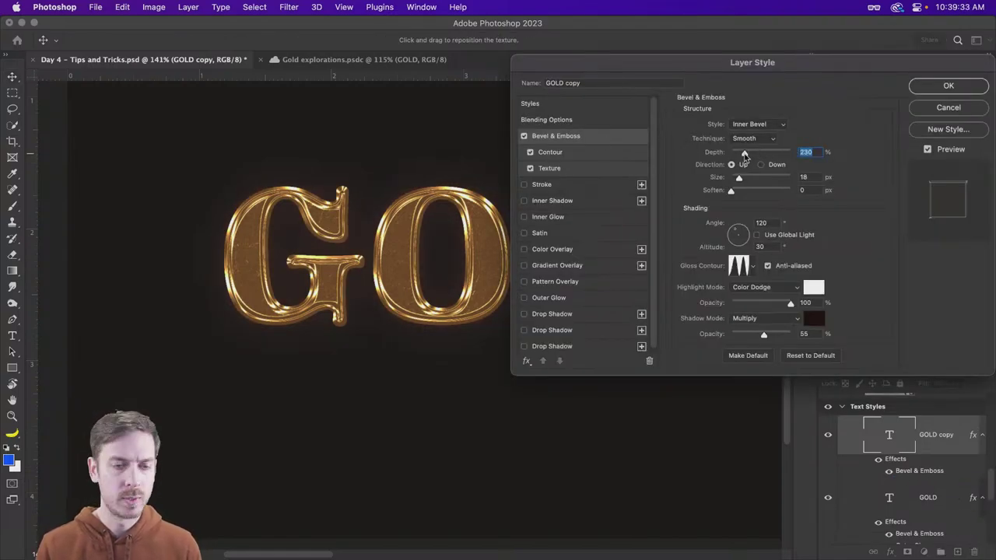
click(559, 119)
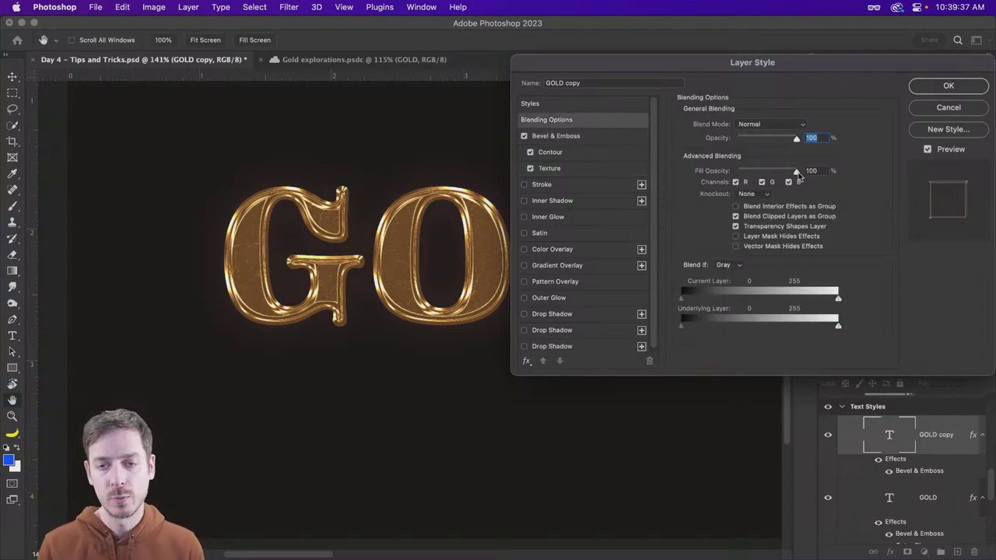
drag(797, 173, 755, 174)
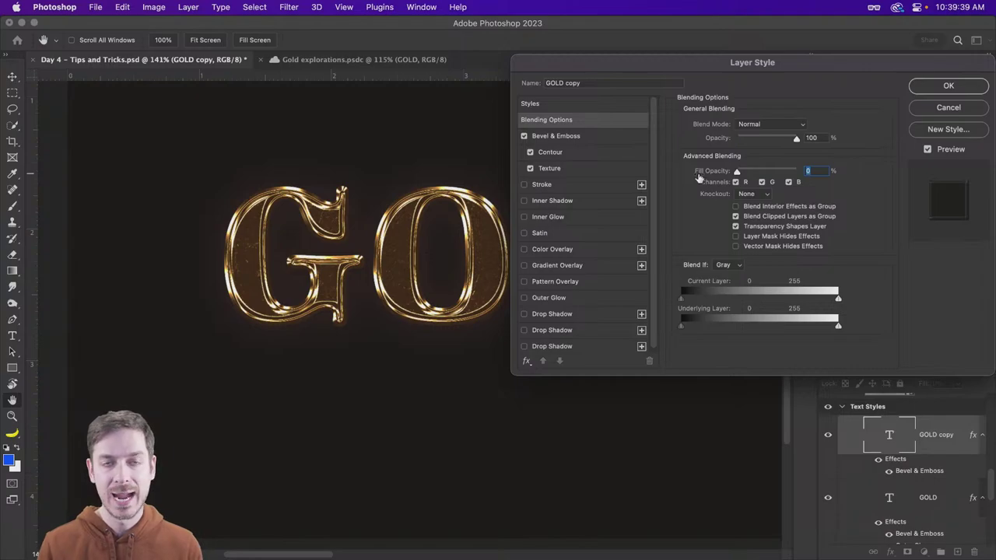
Set the copy's bevel to Depth 105% and Size 27 with a new gloss contour, and apply.
click(595, 137)
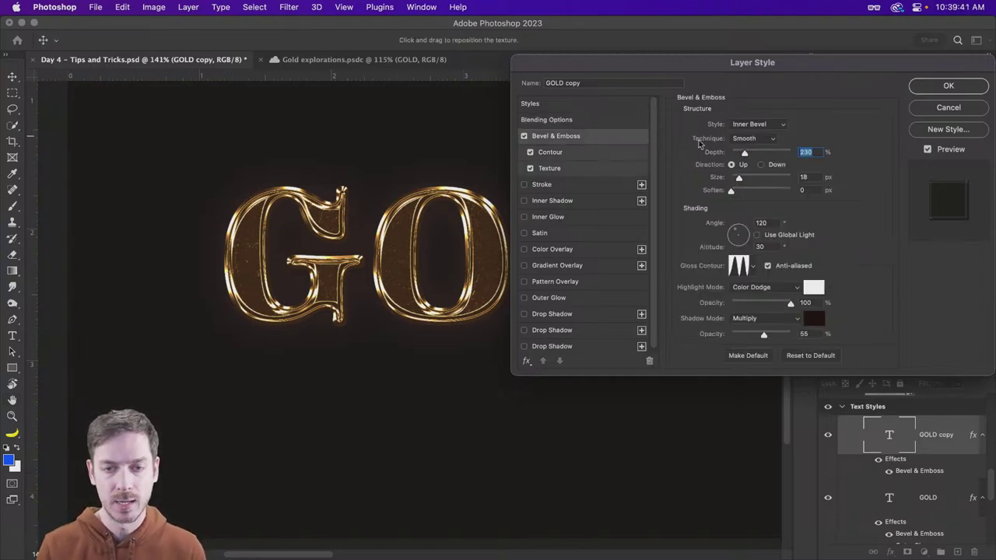
mouse_move(735, 179)
mouse_down()
mouse_move(750, 179)
mouse_move(737, 154)
mouse_move(743, 180)
mouse_up()
click(752, 266)
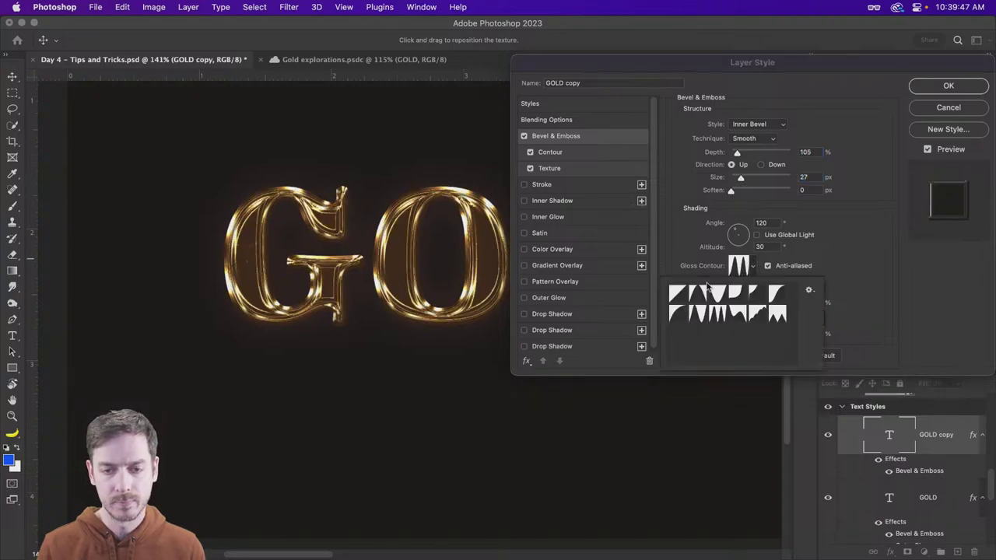
click(698, 293)
click(913, 271)
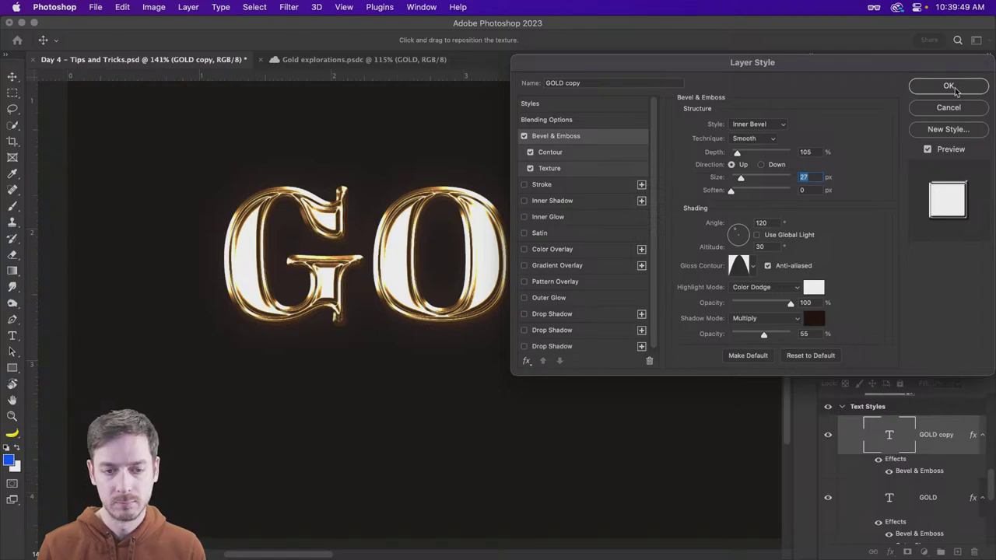
click(951, 87)
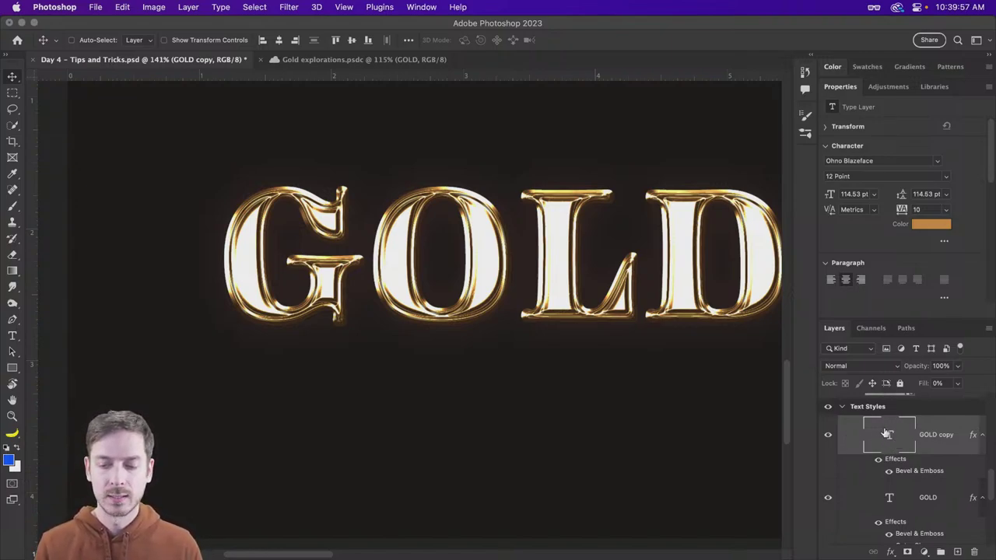
Hide GOLD copy and change the GOLD layer's text to 'Hello!'.
click(830, 440)
click(855, 492)
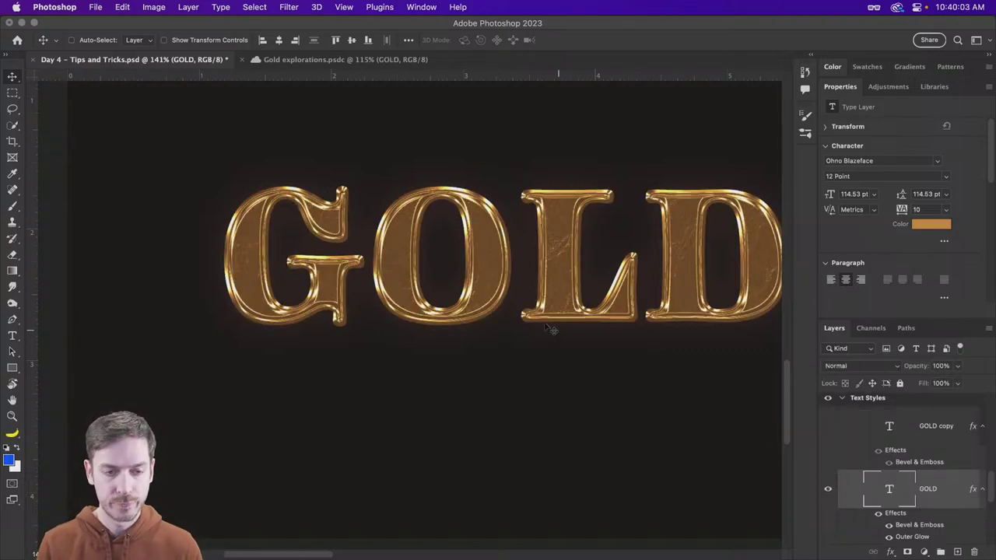
key(t)
click(551, 330)
key(super+a)
text(Hell)
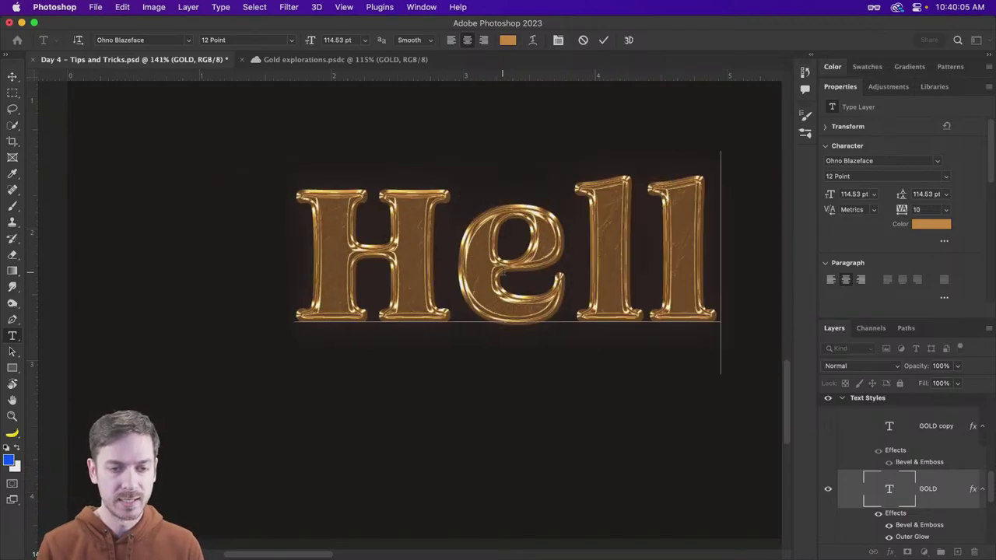
text(o!)
key(super+Return)
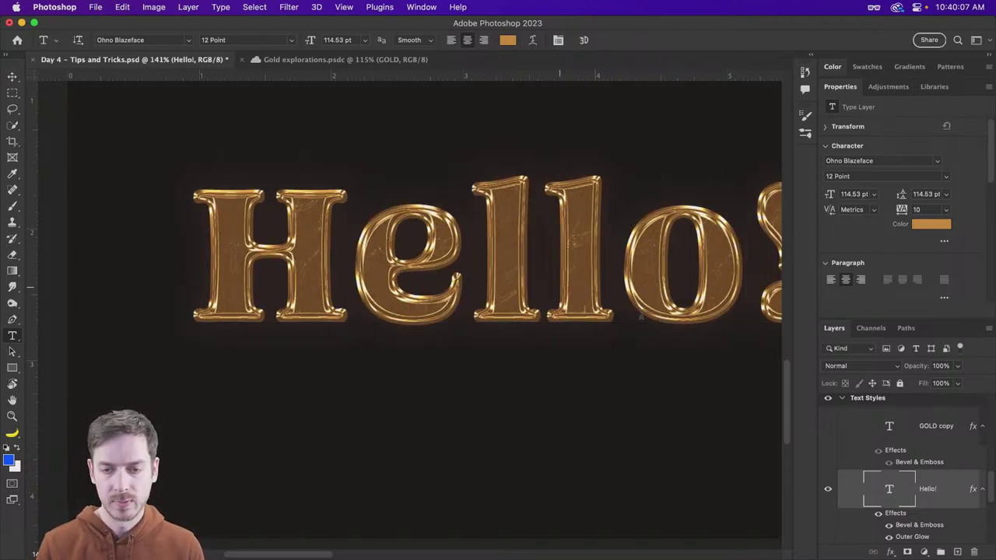
Show GOLD copy and change its text to 'Hello!' as well.
click(828, 426)
click(854, 431)
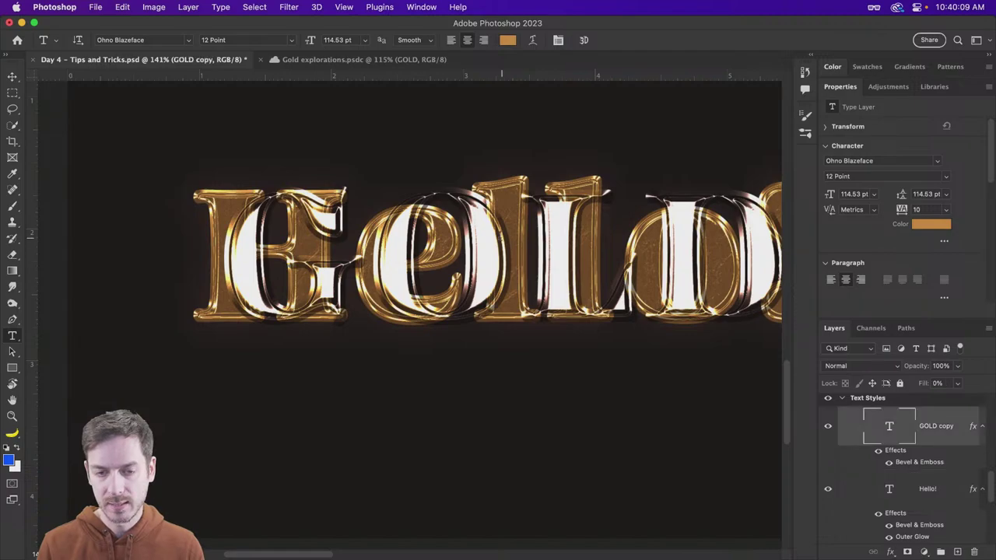
click(486, 251)
key(super+a)
text(Hel)
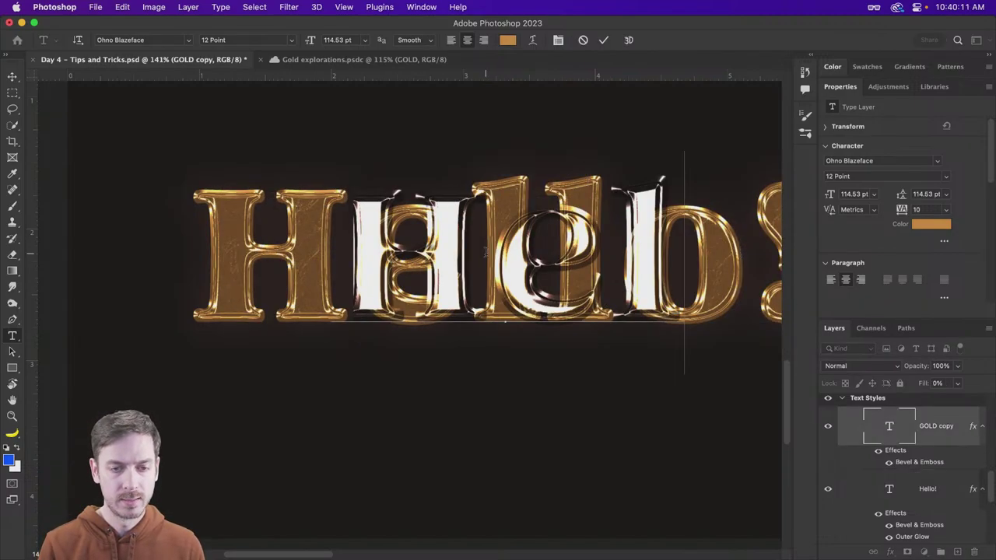
text(lo)
key(super+a)
text(Hello)
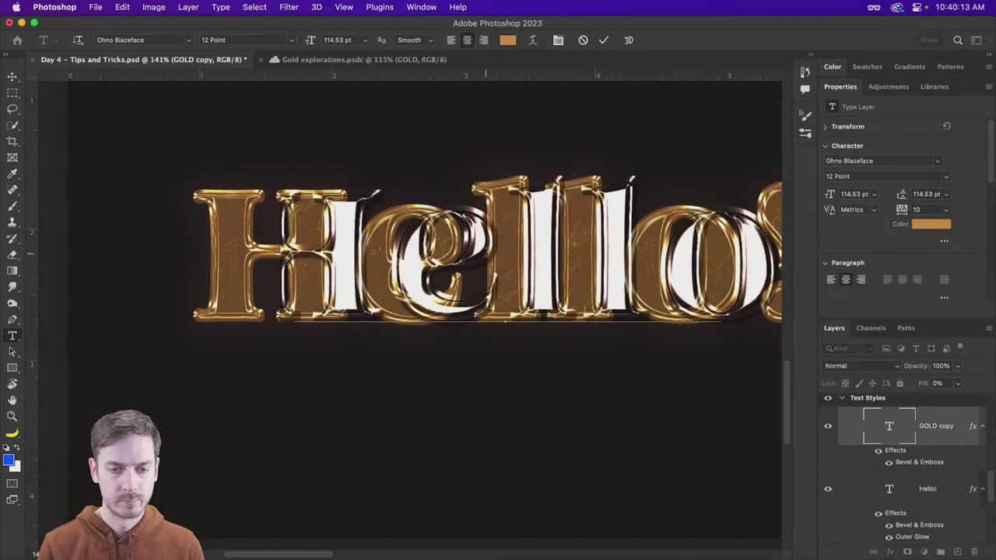
text(!)
key(super+Return)
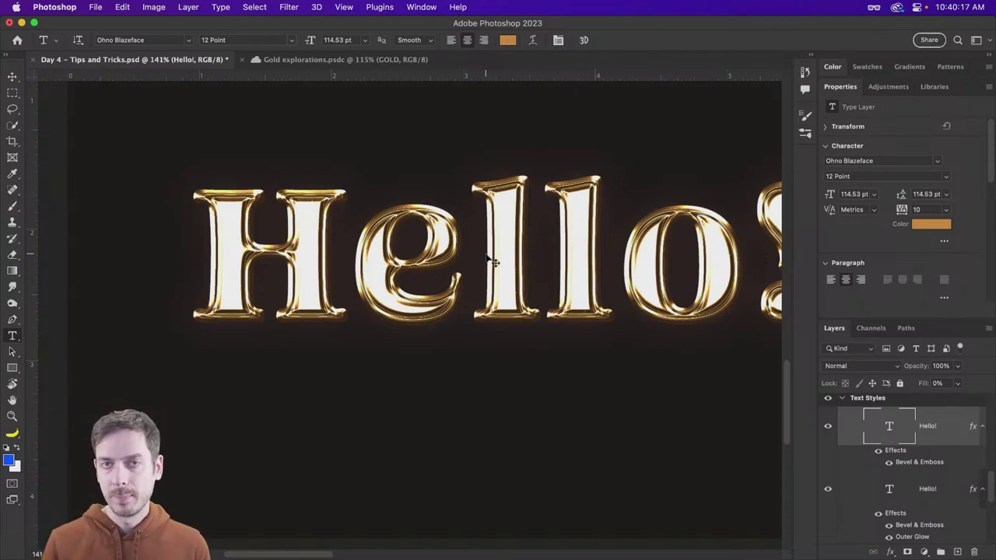
Undo three times and redo once to return to the single GOLD text layer.
key(super+z)
key(super+z)
key(super+z)
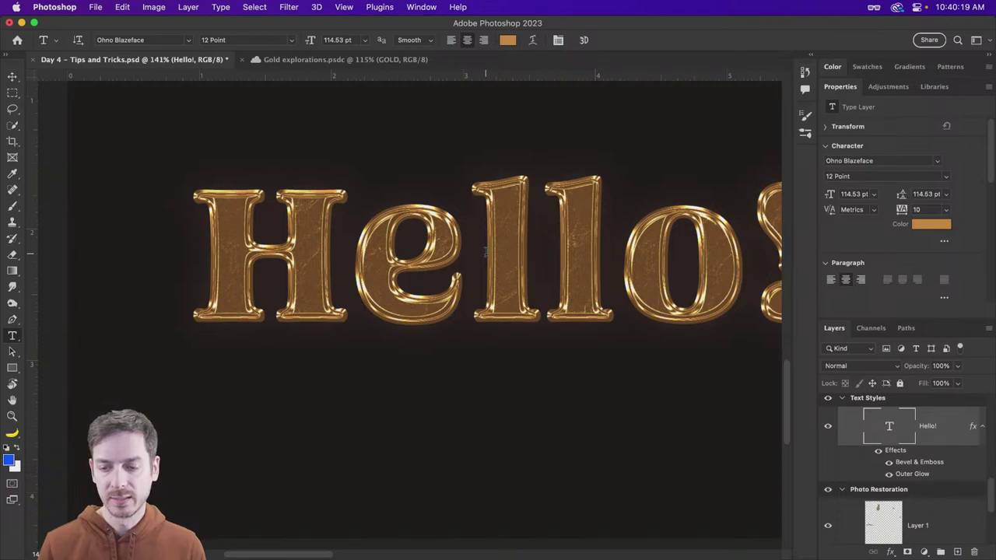
key(super+z)
key(super+z)
key(super+z)
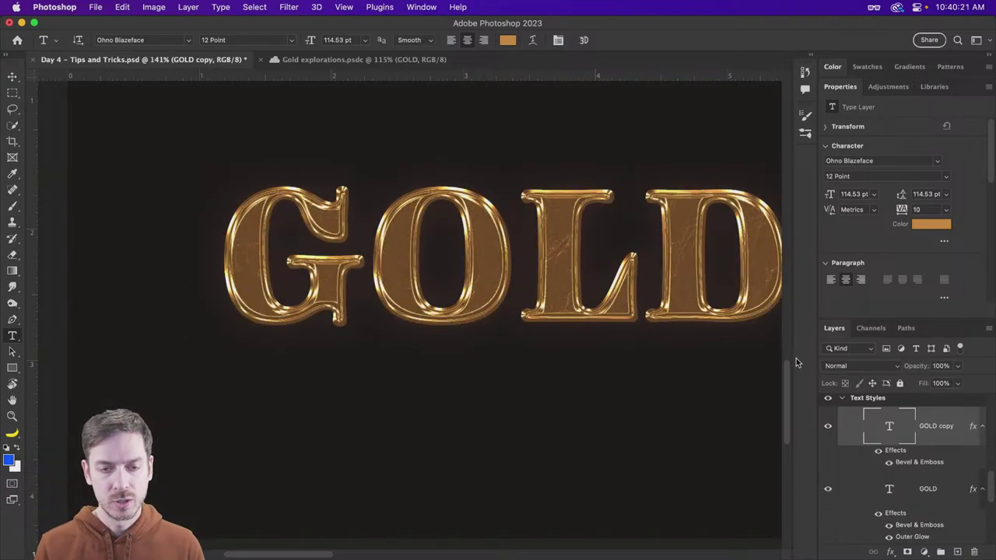
key(super+z)
key(super+z)
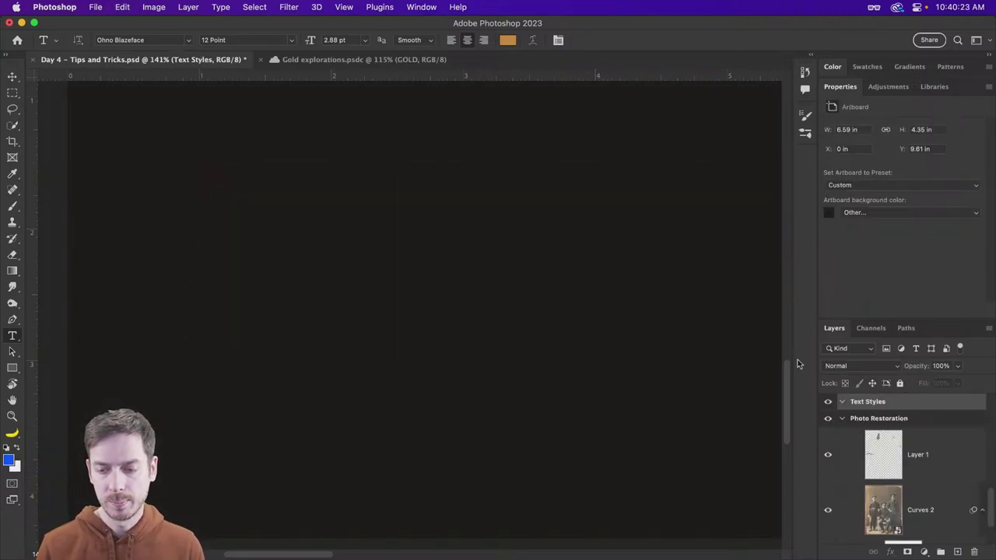
key(super+shift+z)
key(v)
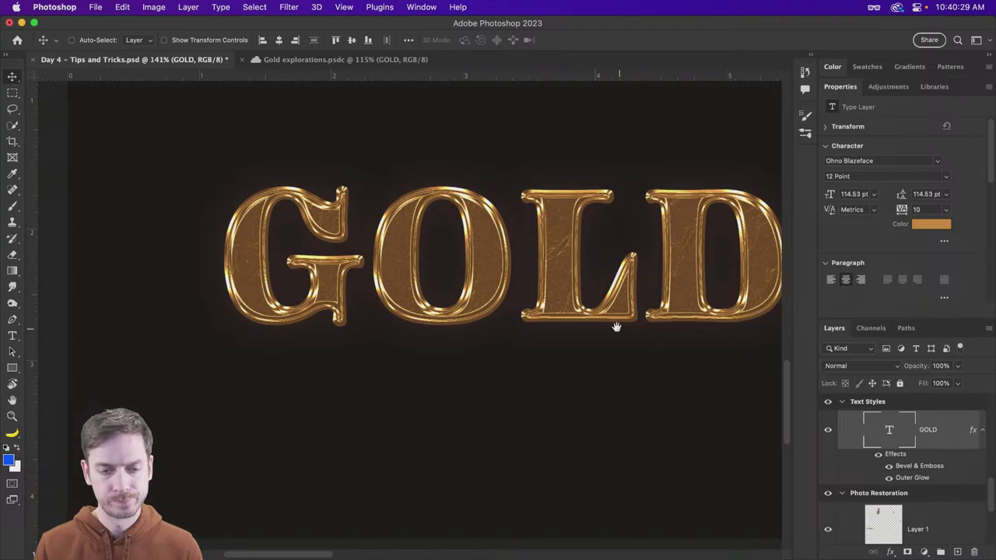
Copy the GOLD layer style, clear all its effects, and convert GOLD to a smart object.
scroll(616, 325, down, 5)
right_click(857, 434)
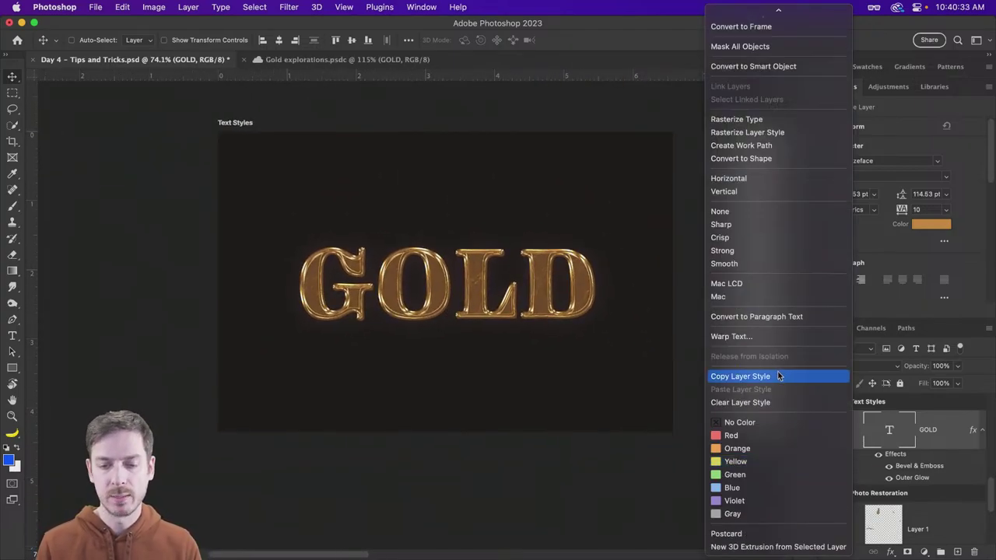
click(789, 381)
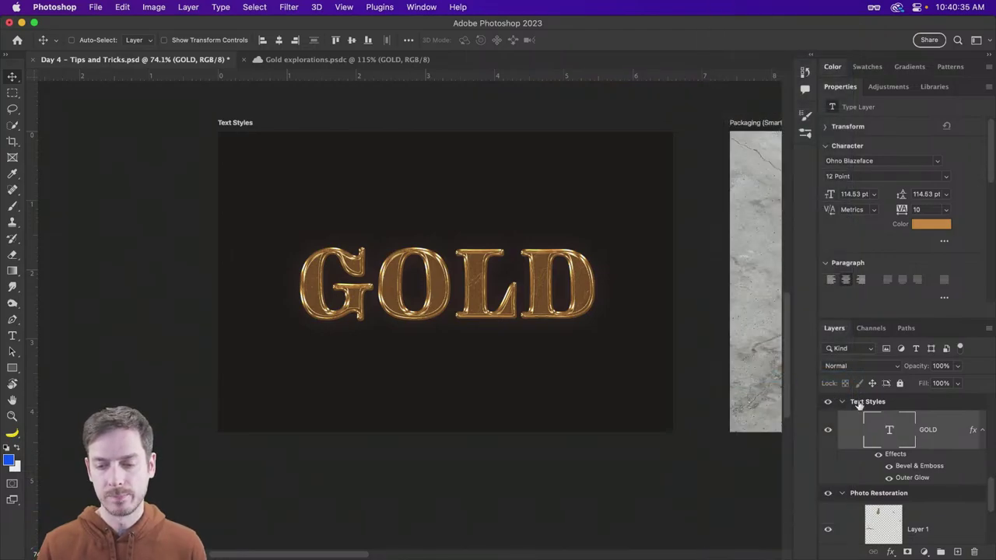
right_click(856, 433)
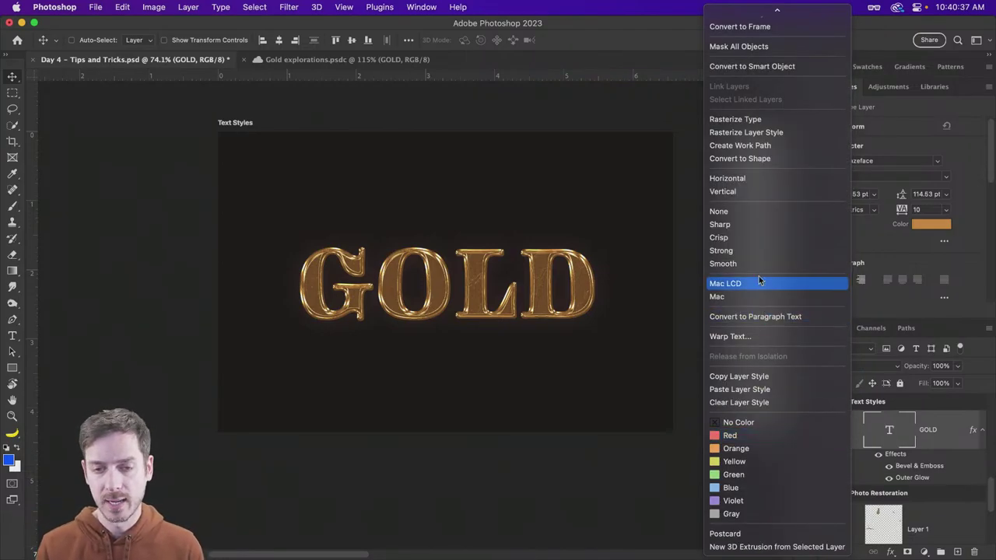
click(762, 404)
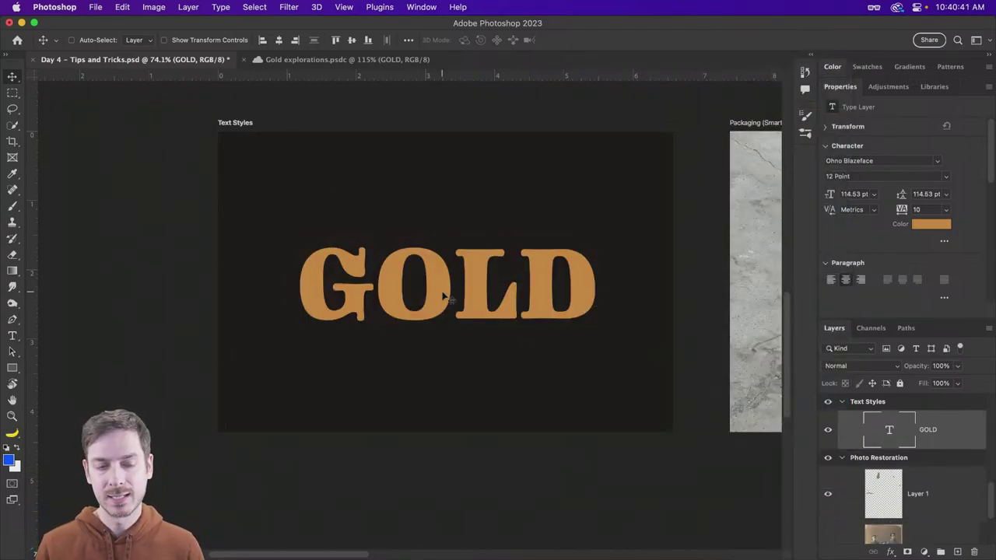
right_click(850, 435)
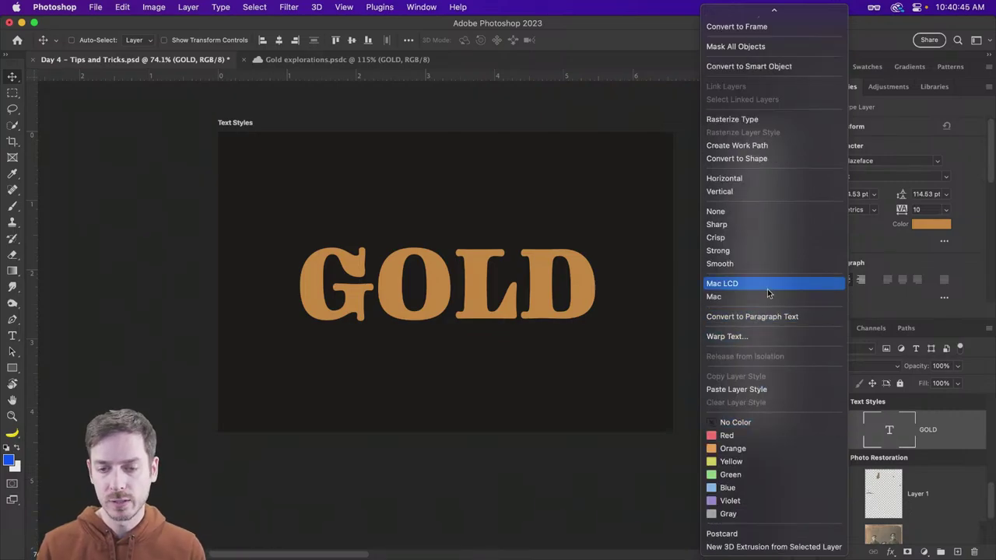
click(749, 66)
In GOLD.psb, replace the text with 'Hello!' and save the smart object contents.
double_click(885, 433)
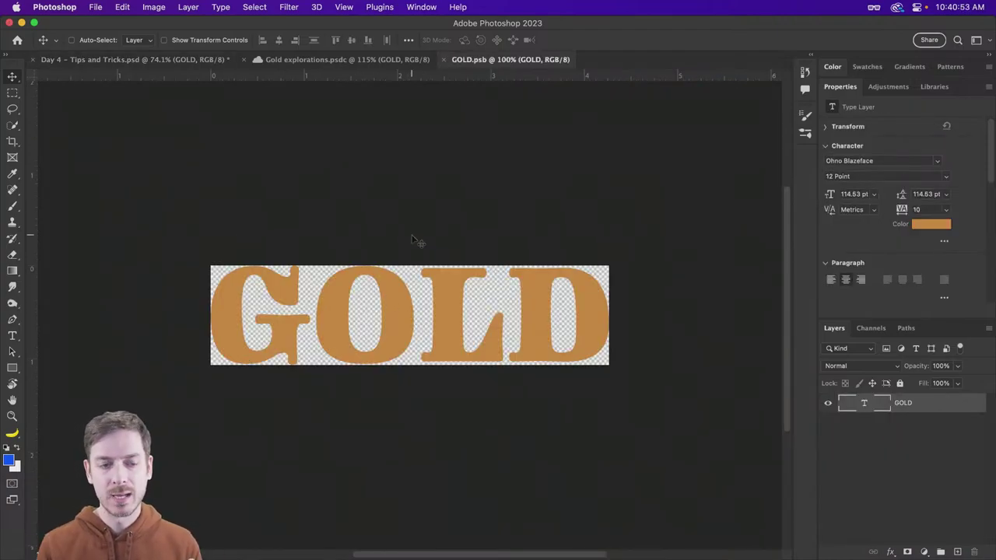
key(t)
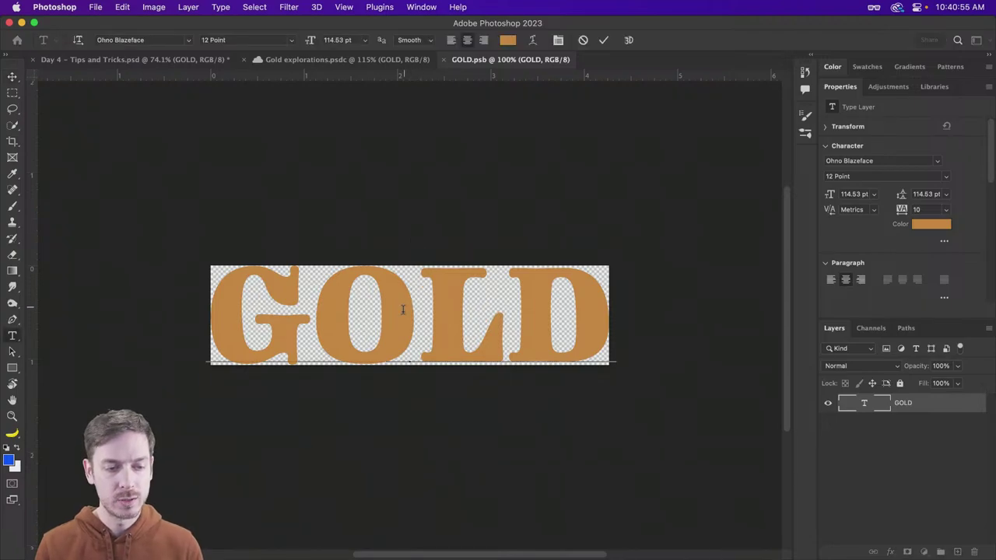
double_click(403, 311)
click(402, 311)
key(super+a)
text(Hello!)
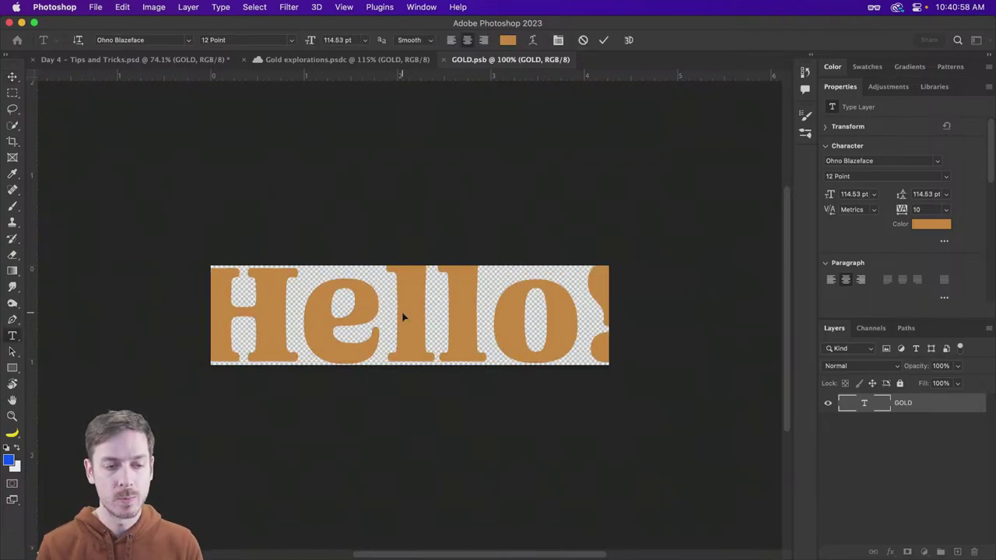
key(Escape)
key(v)
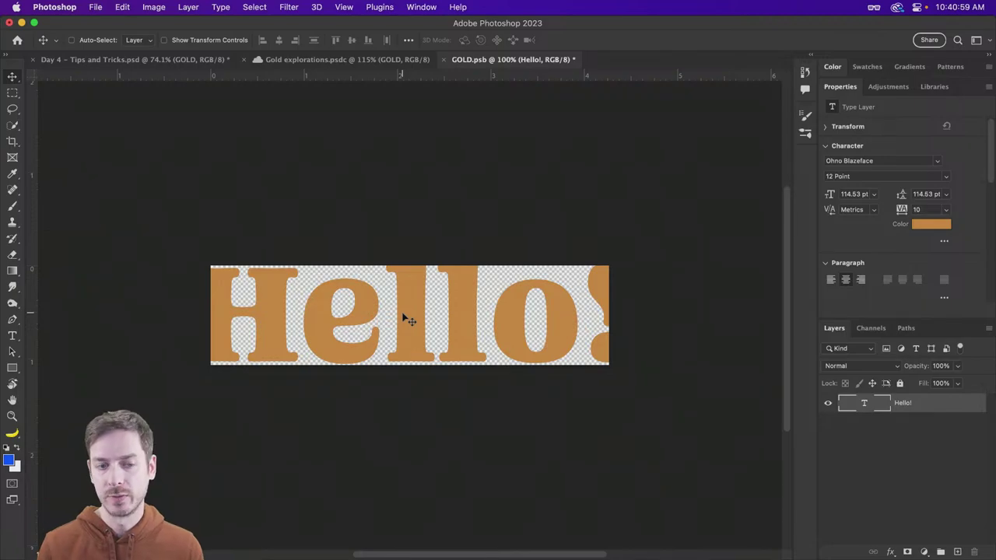
key(super+s)
Check the Gold explorations, Day 4 and GOLD.psb documents to see the Hello! update.
click(360, 61)
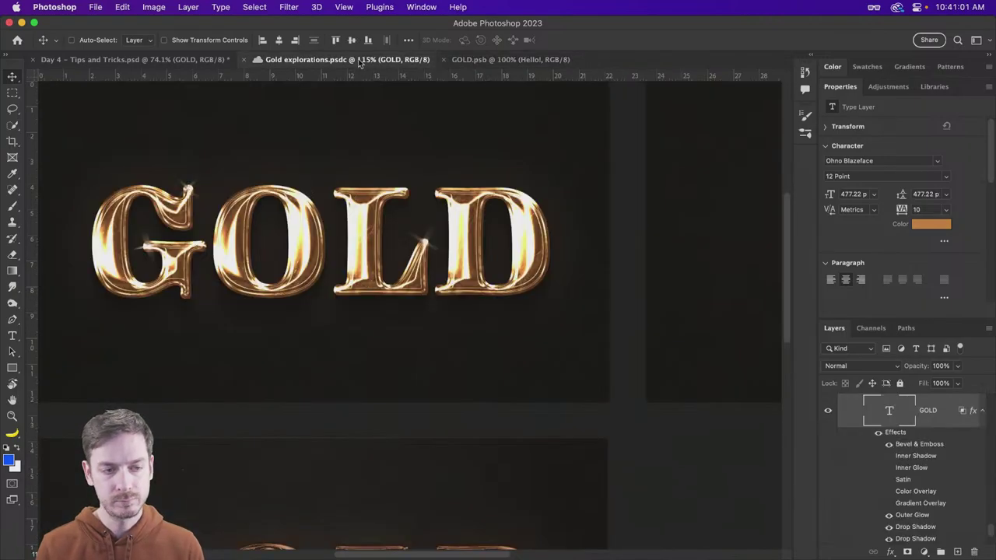
scroll(534, 207, down, 5)
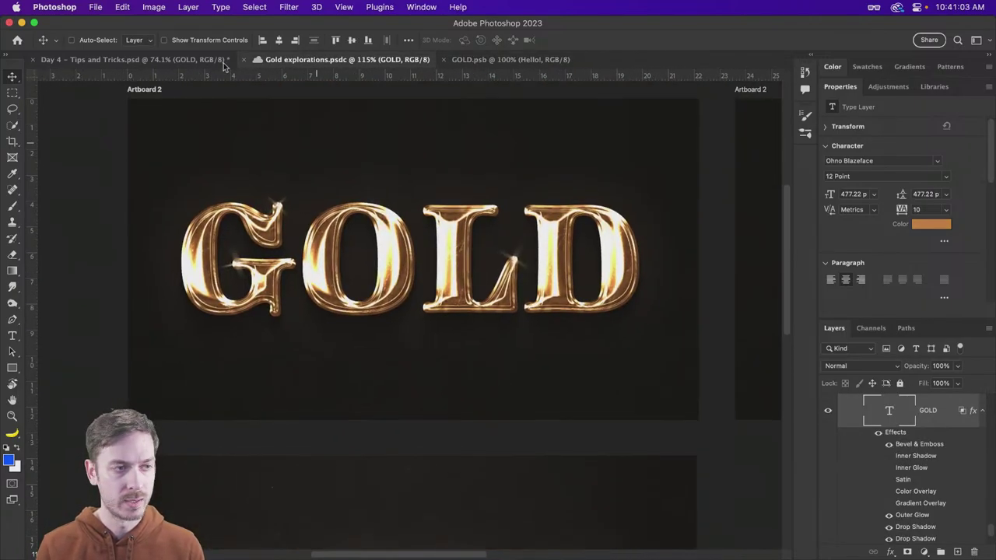
click(223, 61)
drag(372, 332, 563, 228)
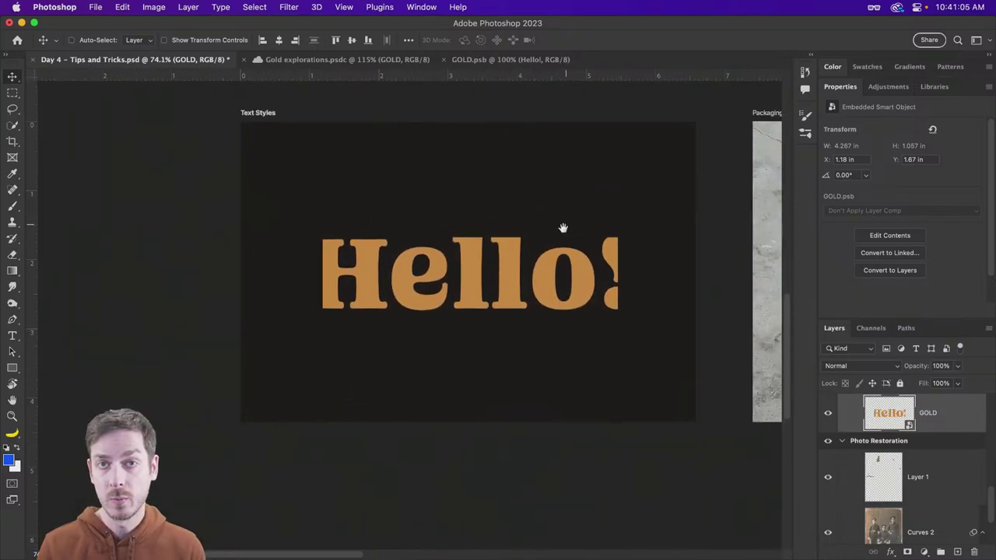
click(537, 60)
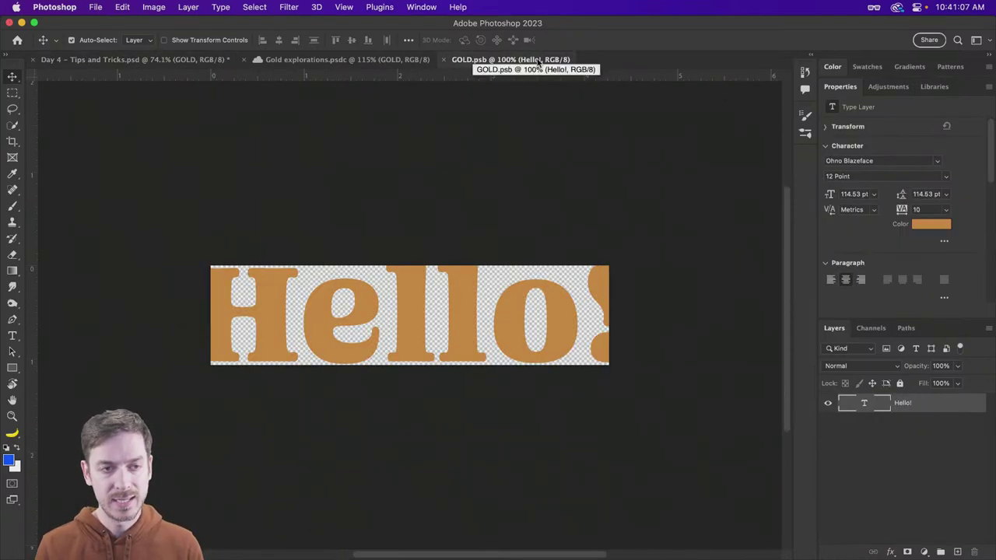
click(153, 60)
Undo twice in Day 4 so GOLD becomes the flat type layer again.
key(super+z)
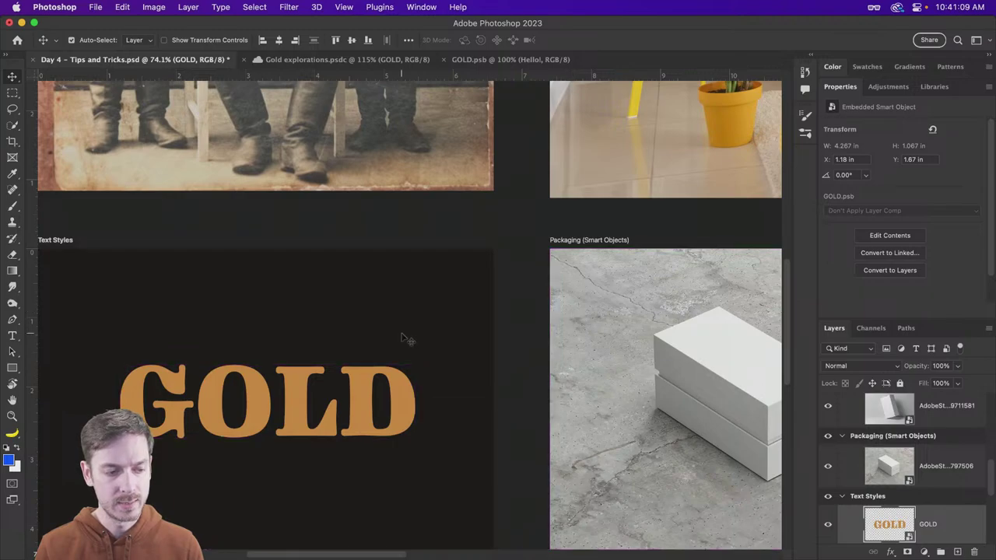
key(super+z)
drag(365, 337, 496, 234)
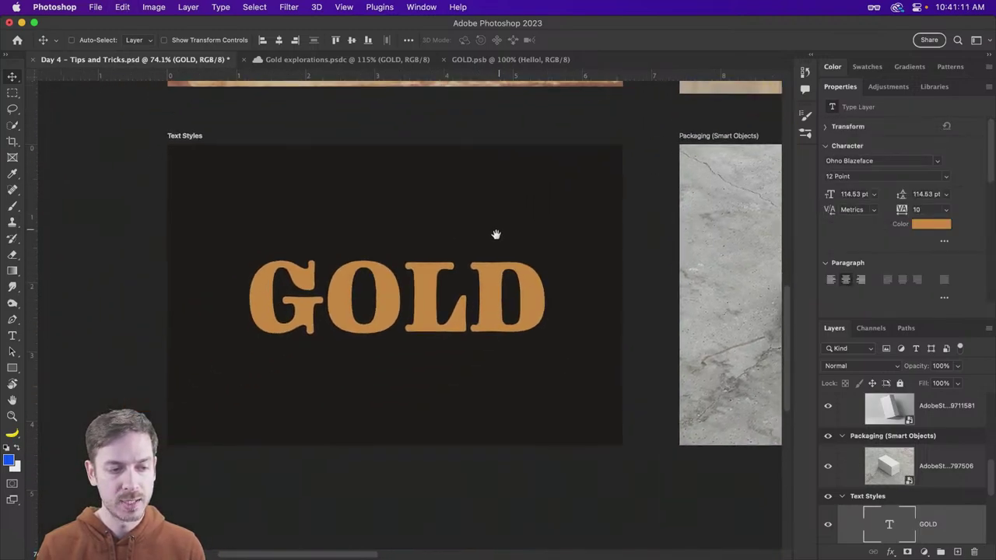
scroll(879, 491, down, 2)
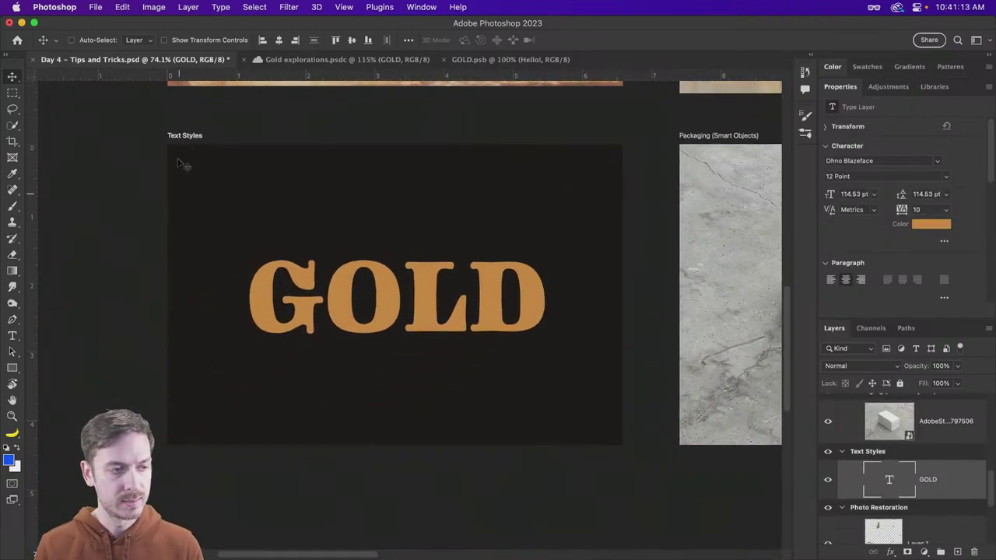
Draw a rectangle covering the whole Text Styles artboard.
key(r)
key(u)
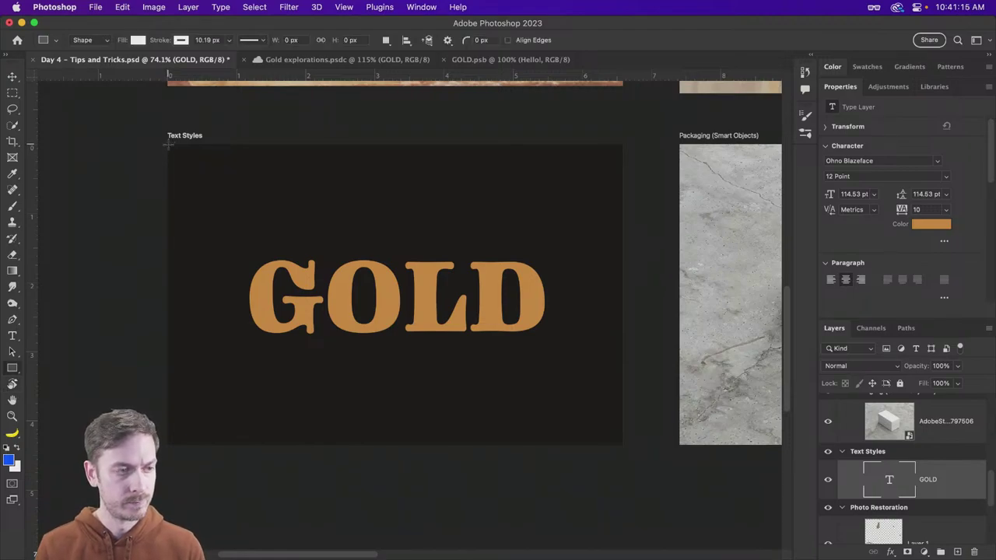
mouse_move(167, 145)
mouse_down()
mouse_move(506, 327)
mouse_move(623, 446)
mouse_up()
key(v)
Move Rectangle 1 below GOLD, set its opacity to 0%, and select it with GOLD.
key(super+bracketleft)
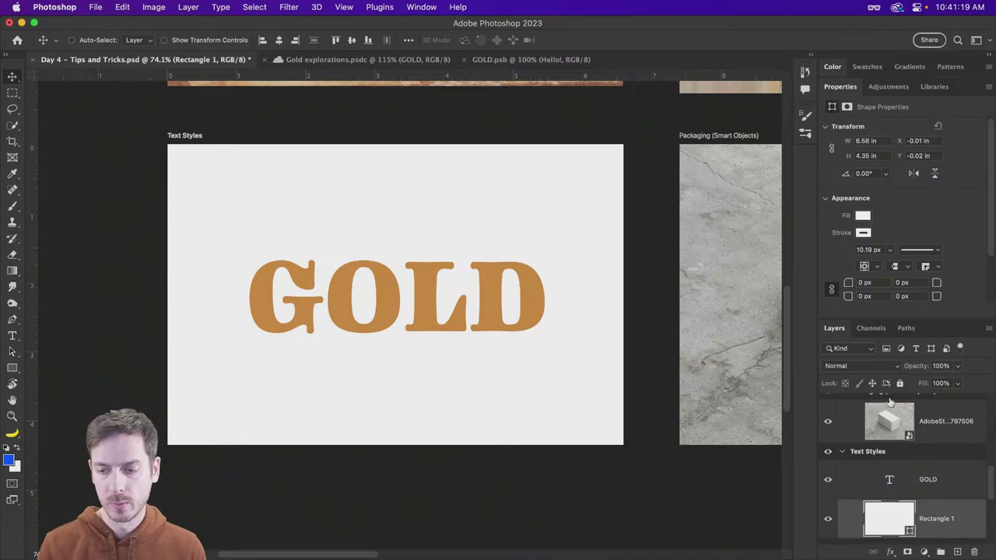
click(933, 366)
text(0)
key(Return)
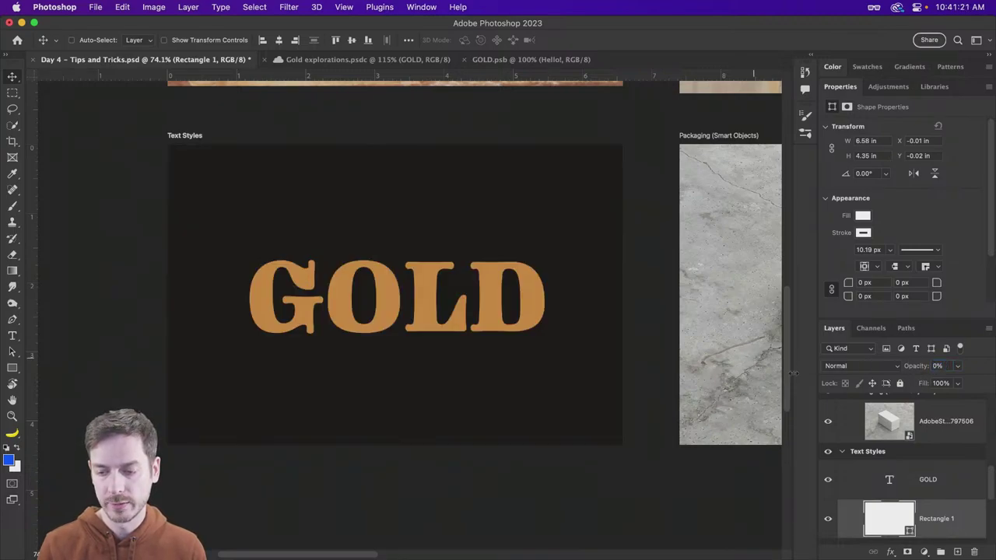
shift+click(948, 482)
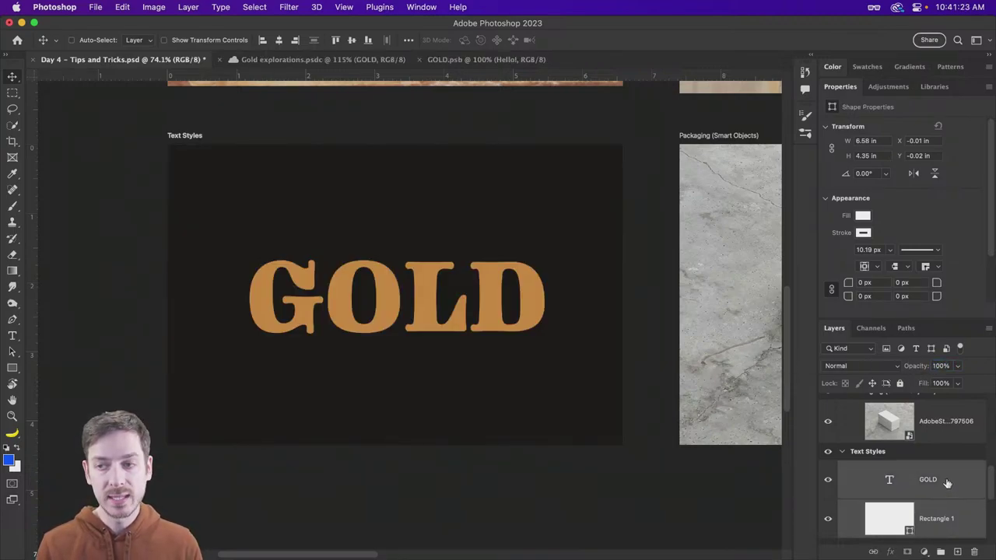
right_click(948, 483)
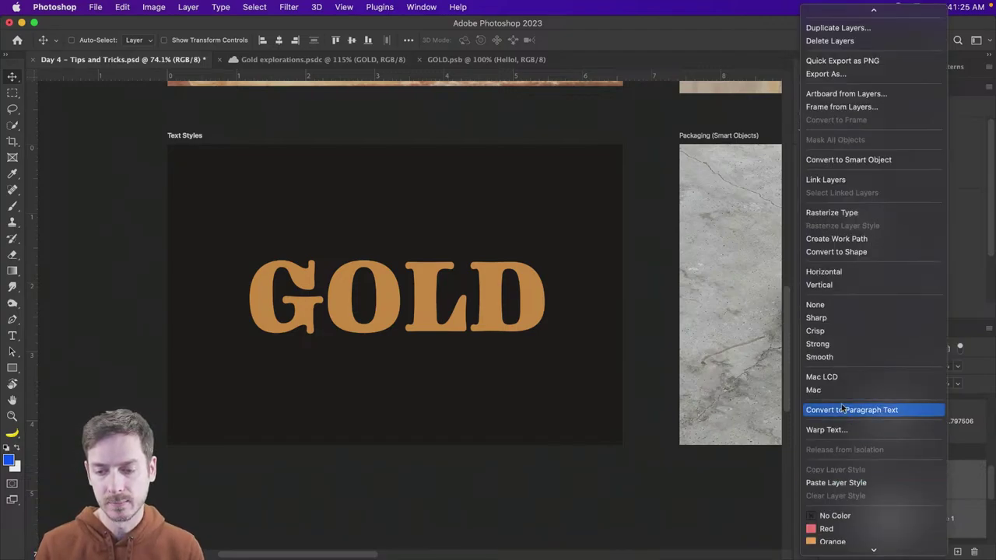
click(862, 164)
right_click(949, 482)
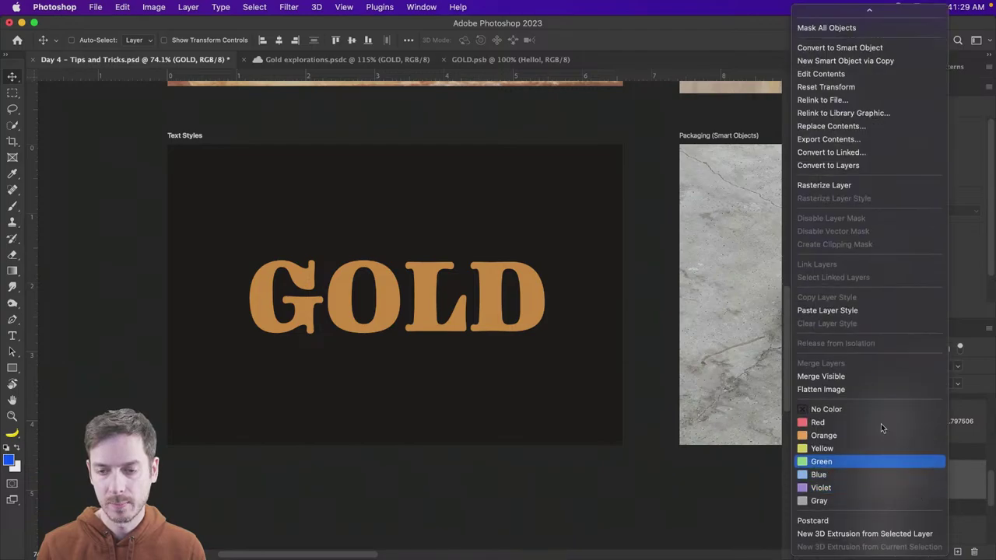
click(846, 310)
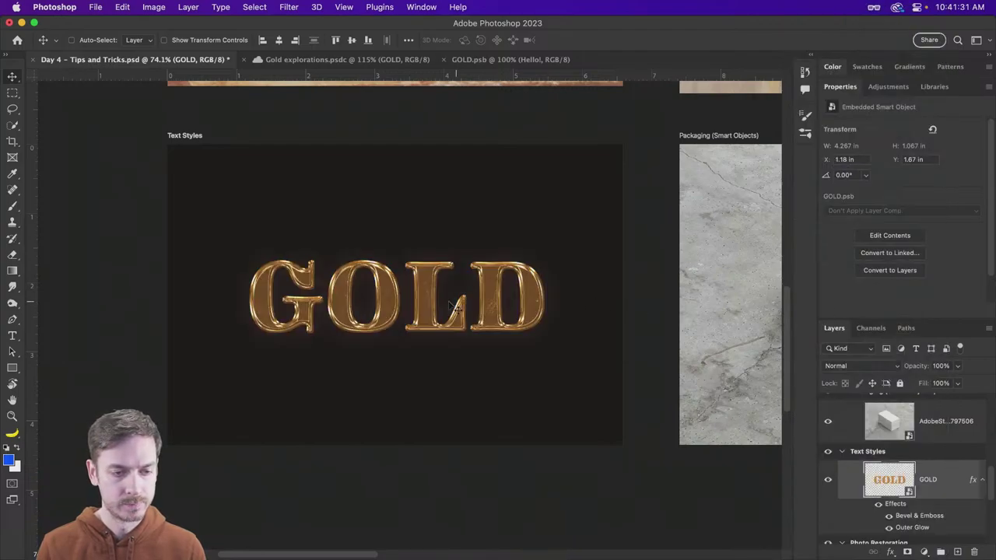
scroll(460, 291, up, 3)
scroll(460, 292, left, 1)
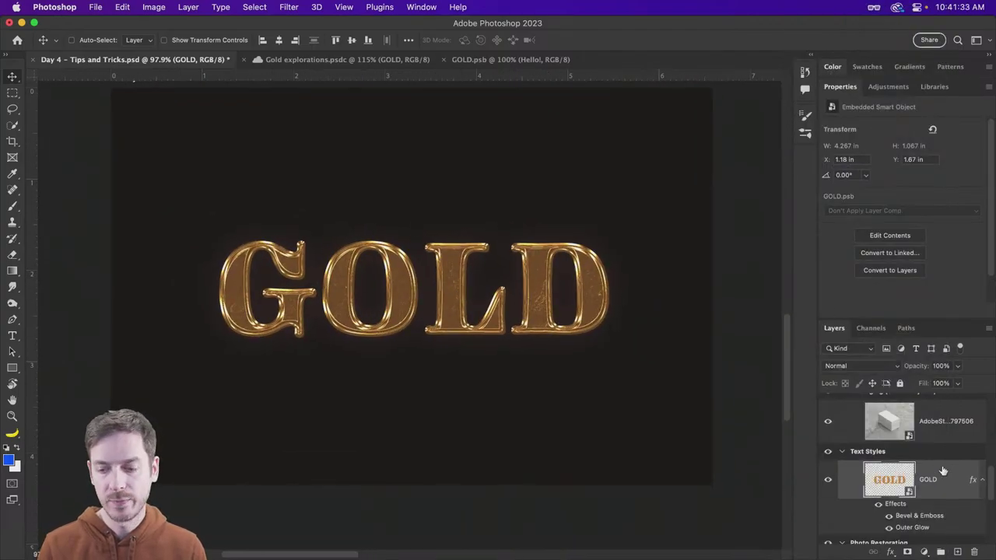
double_click(885, 482)
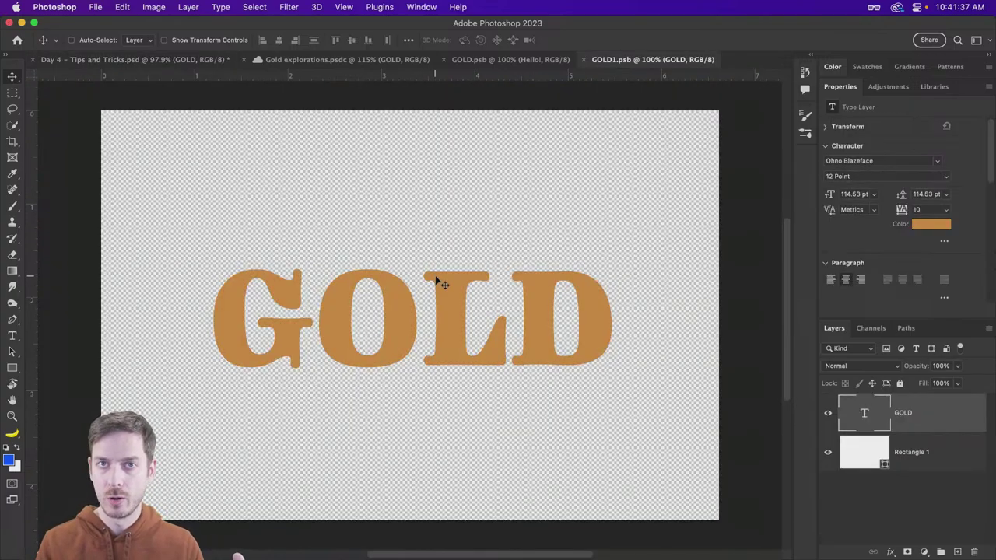
key(super+w)
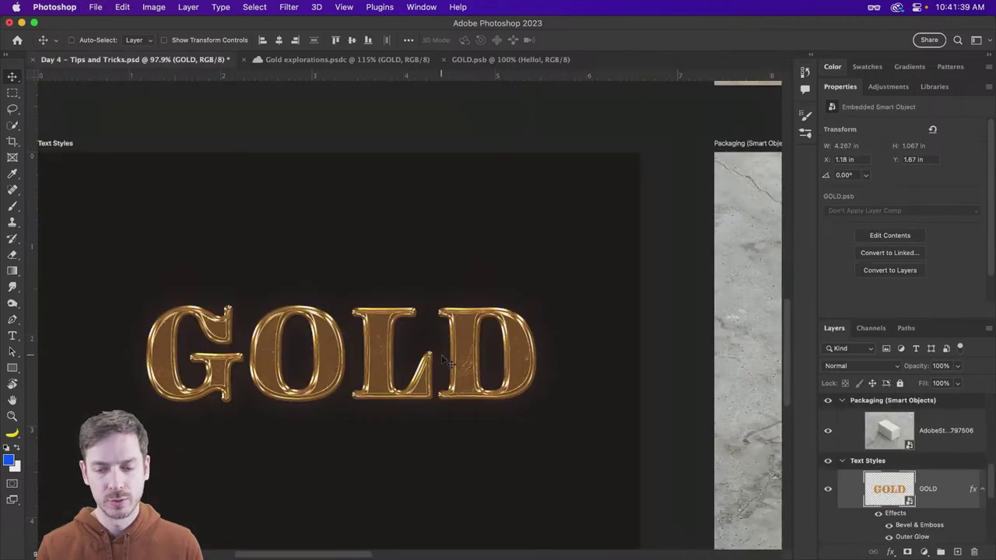
drag(449, 362, 515, 319)
scroll(356, 318, up, 3)
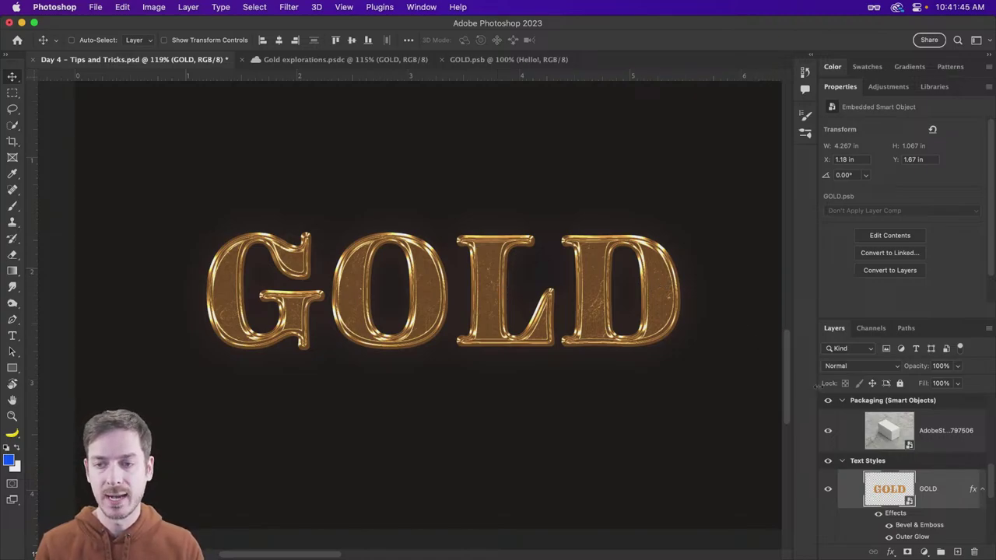
Create a GOLD copy layer that keeps only Bevel & Emboss, with its Outer Glow deleted.
right_click(851, 490)
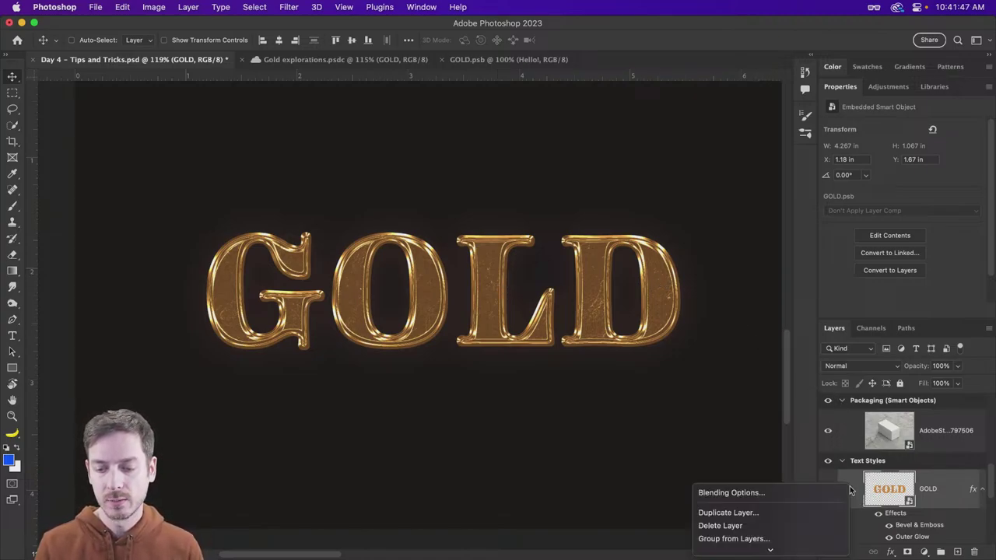
click(855, 488)
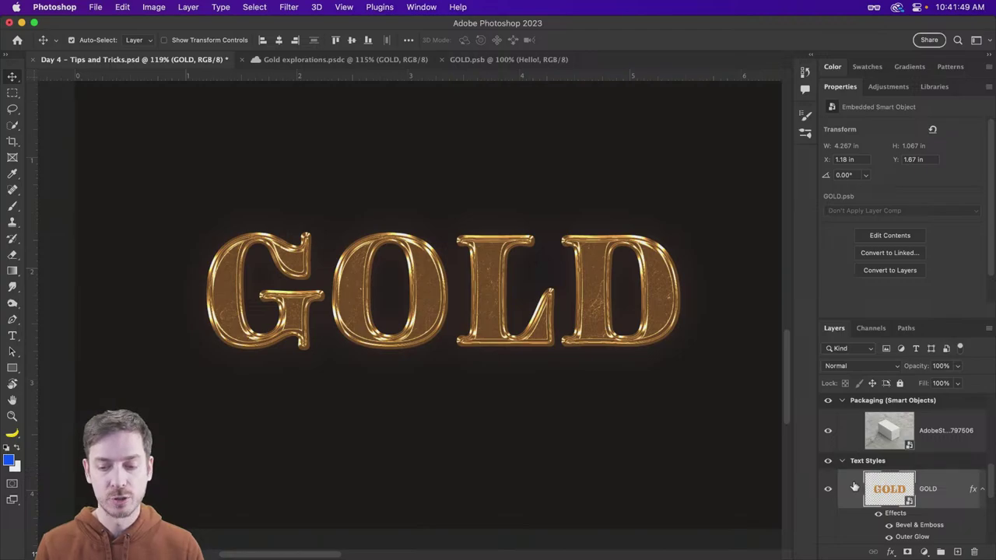
key(super+j)
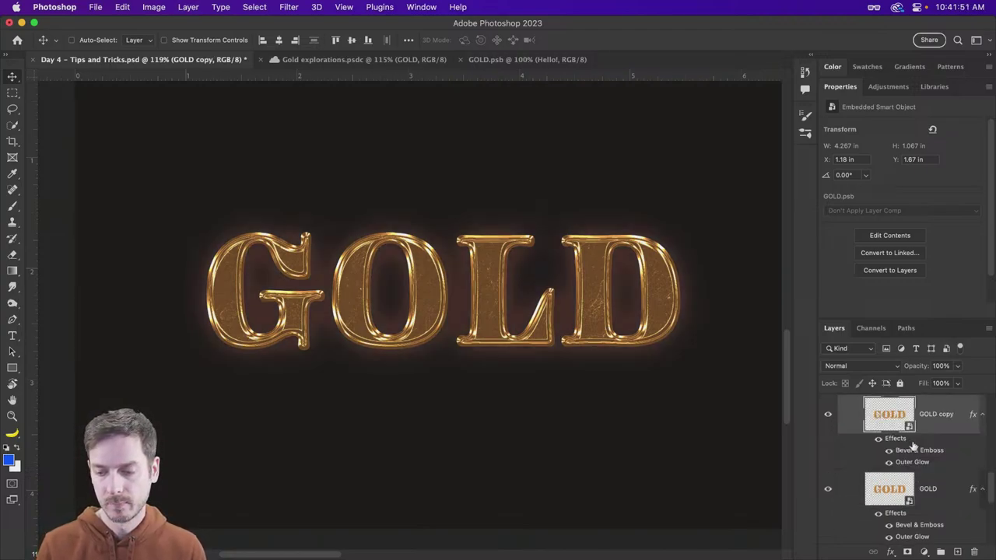
drag(913, 464, 974, 552)
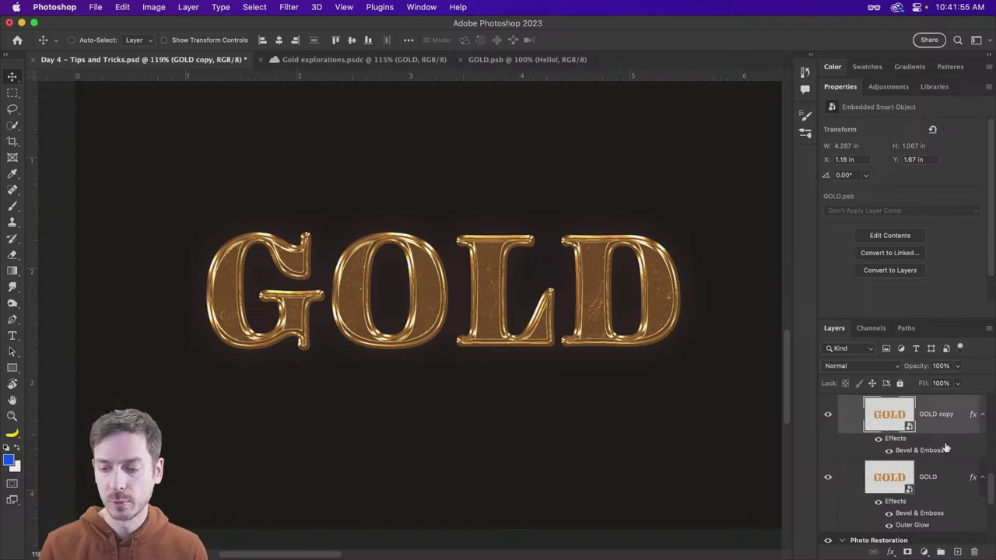
Turn off Texture on GOLD copy and set its fill opacity to 0%.
double_click(921, 450)
drag(375, 226, 385, 191)
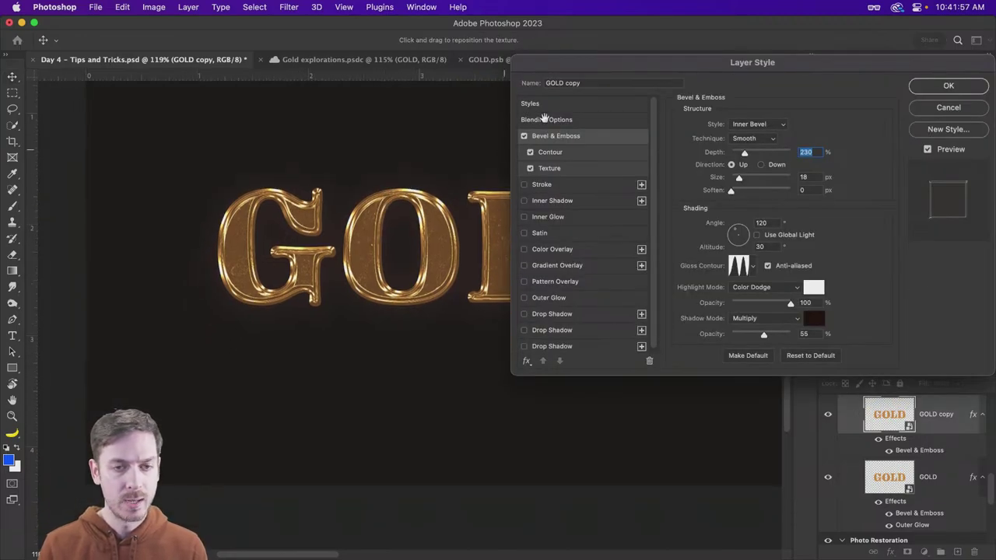
click(530, 168)
click(561, 119)
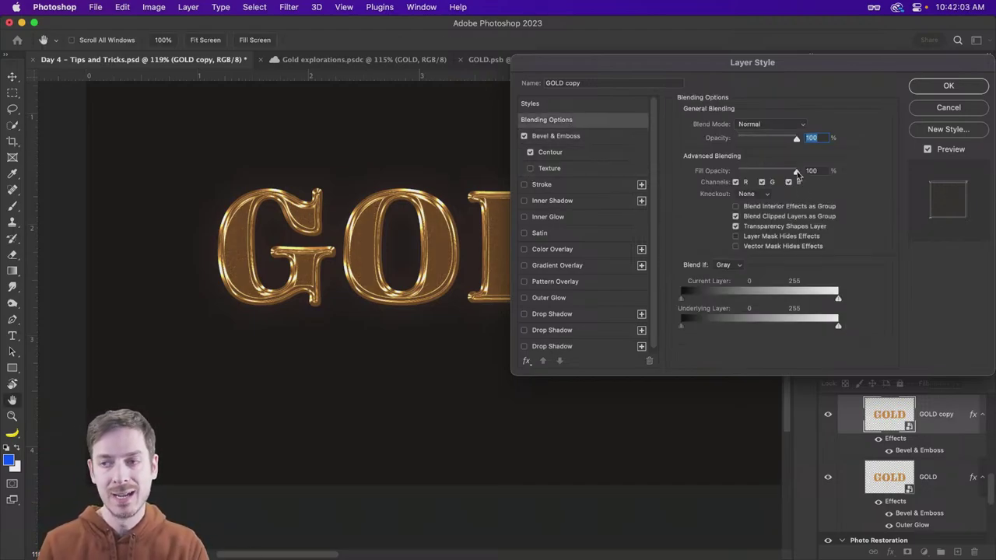
drag(798, 176, 727, 172)
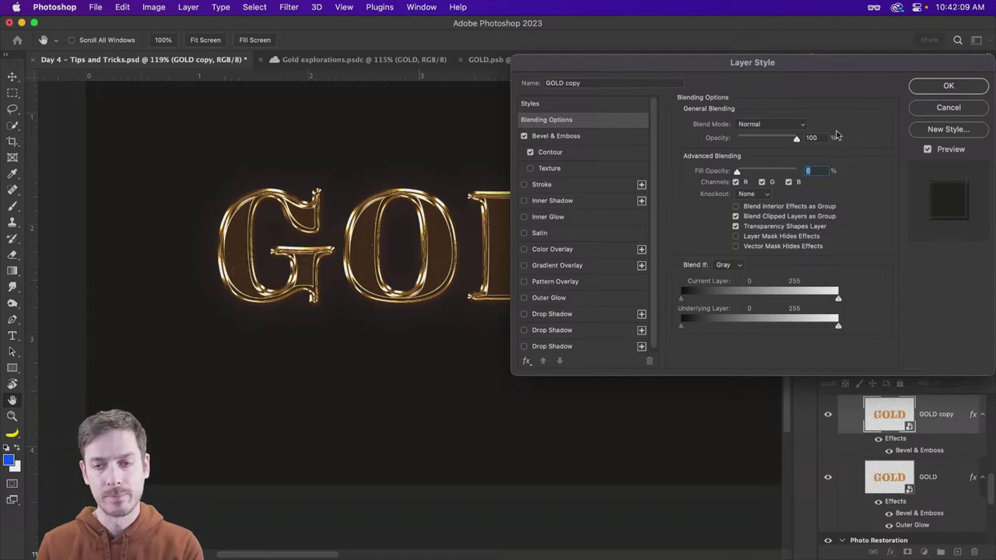
Set the copy's bevel to Depth 450% and Size 45 with a Cone gloss contour.
click(584, 140)
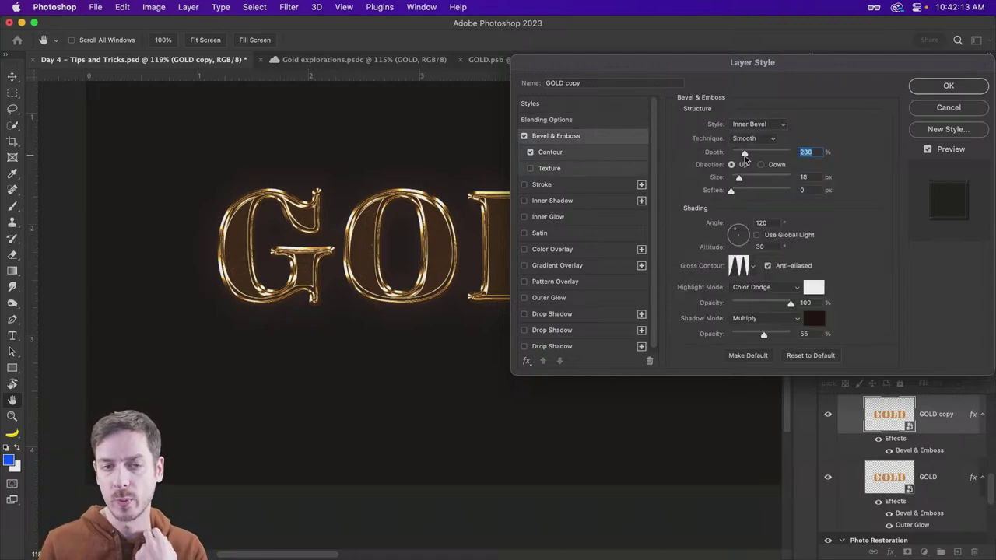
drag(745, 154, 755, 155)
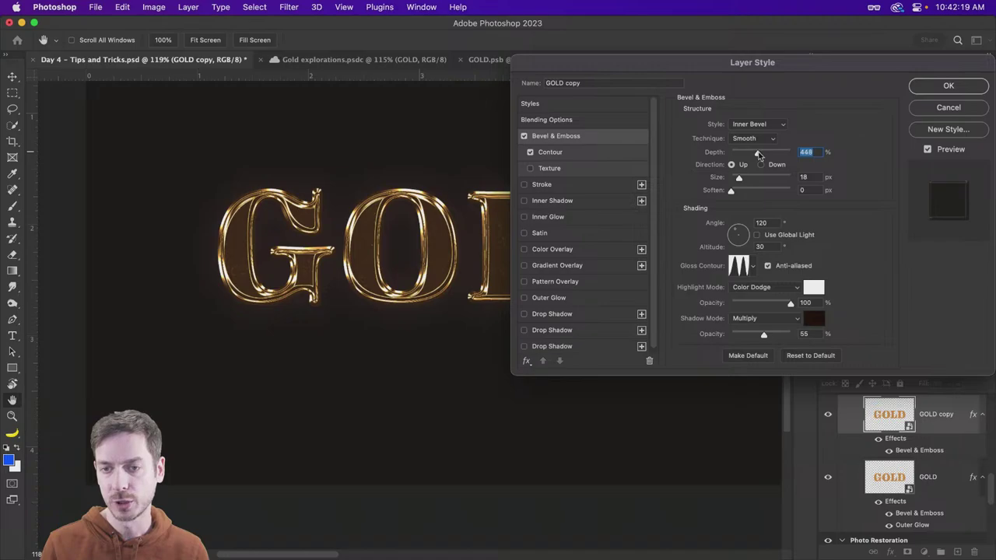
text(450)
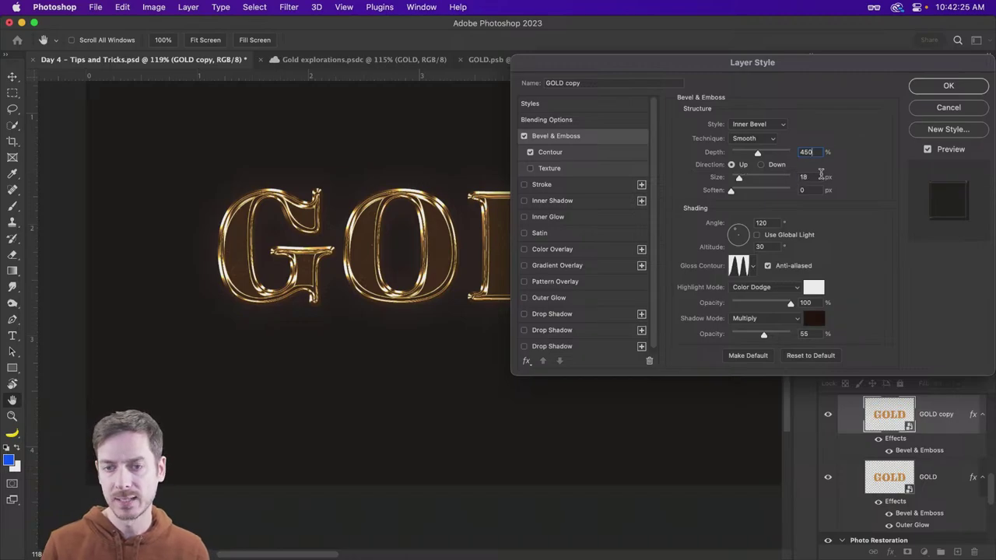
key(Tab)
text(45)
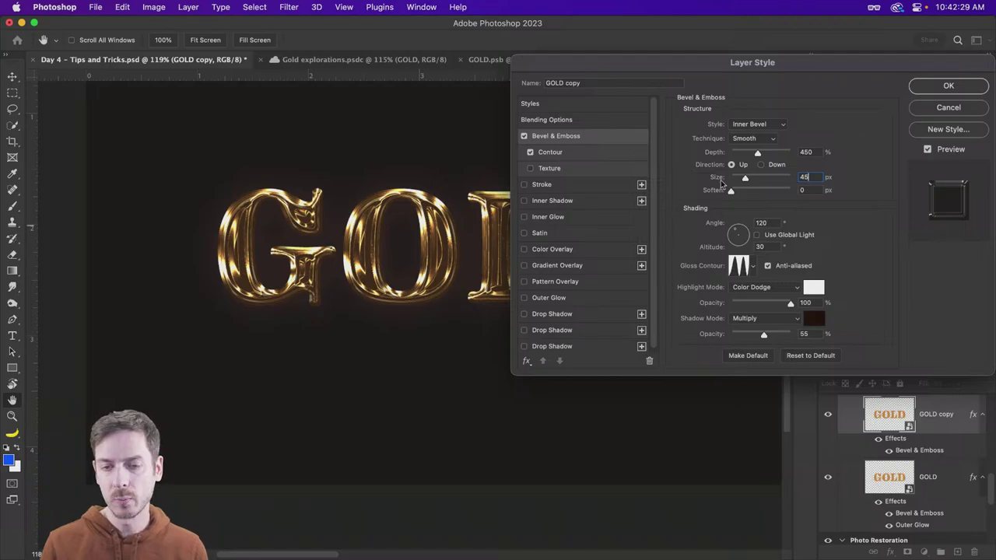
click(752, 267)
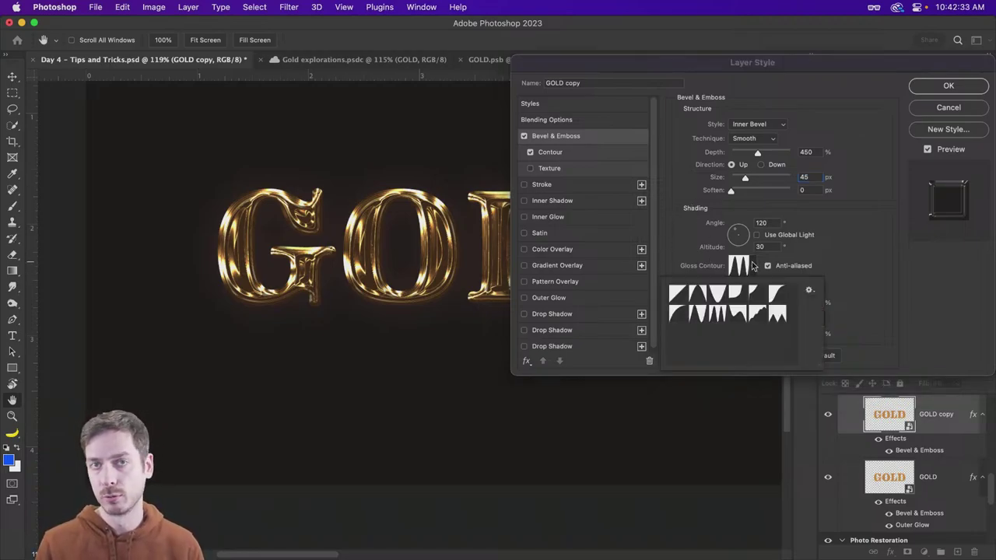
click(698, 296)
click(902, 254)
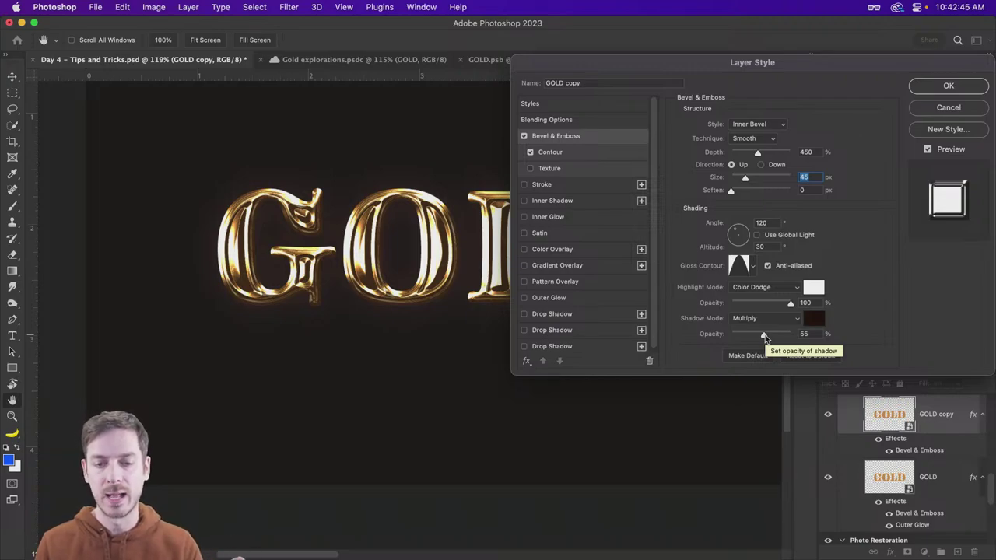
Drop the bevel shadow opacity to 0 and set the Contour to Linear.
drag(765, 335, 731, 335)
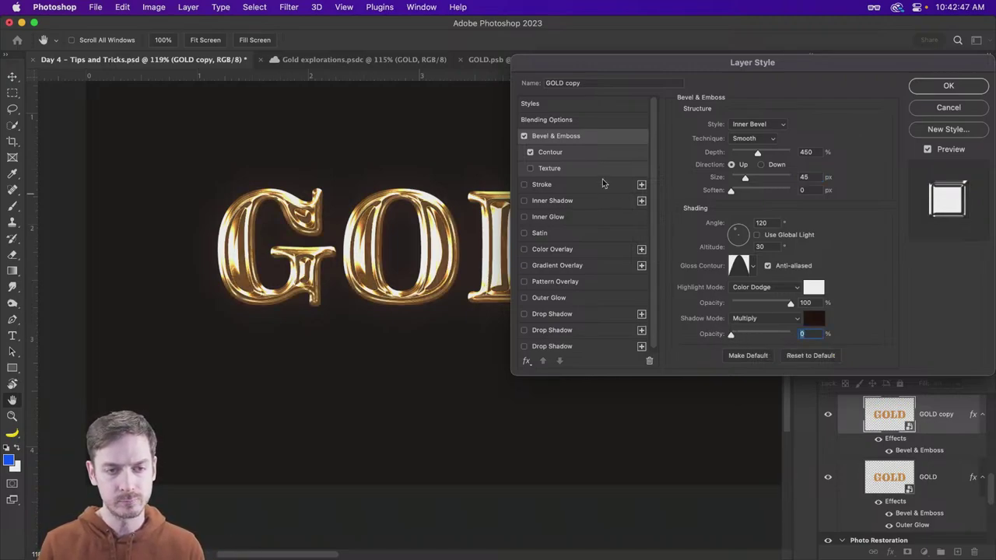
click(562, 152)
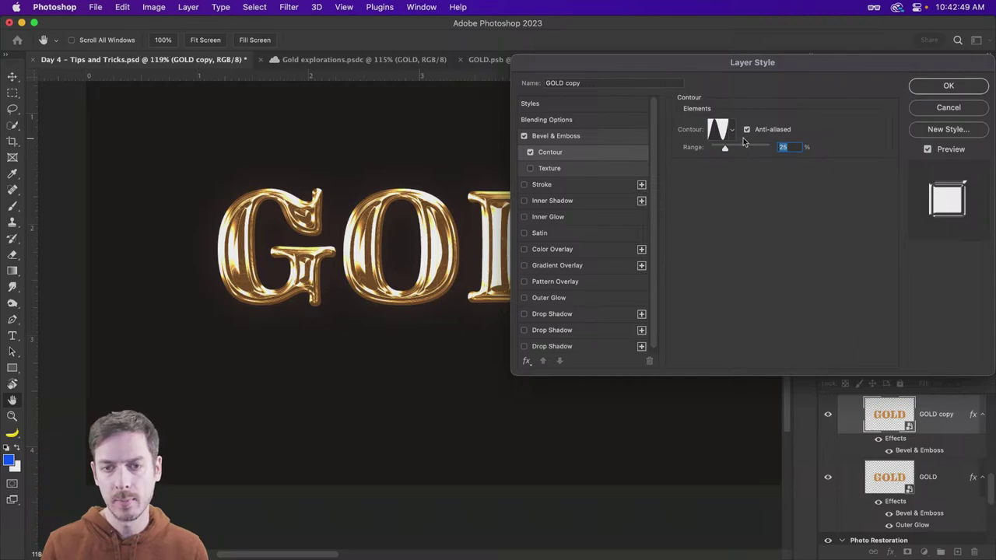
click(733, 131)
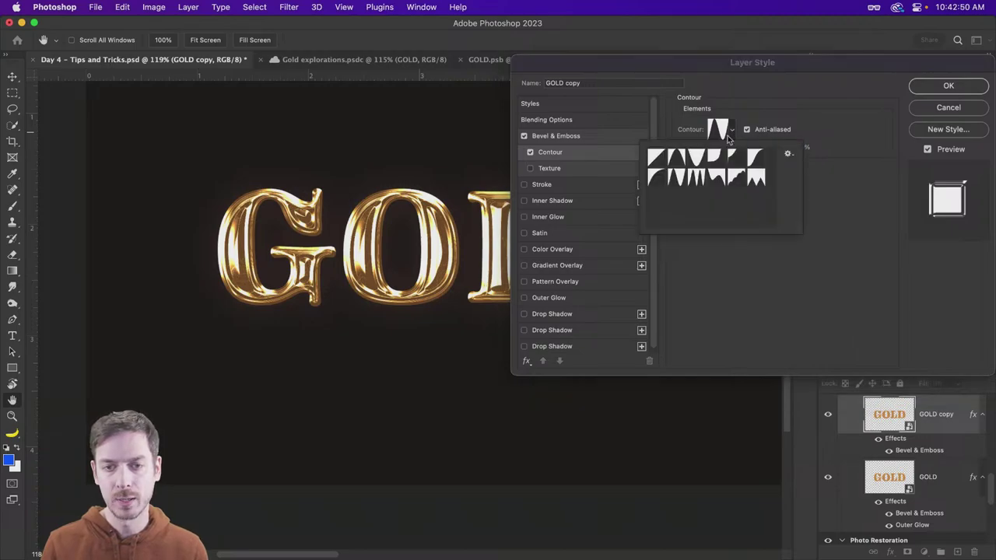
click(658, 161)
click(802, 300)
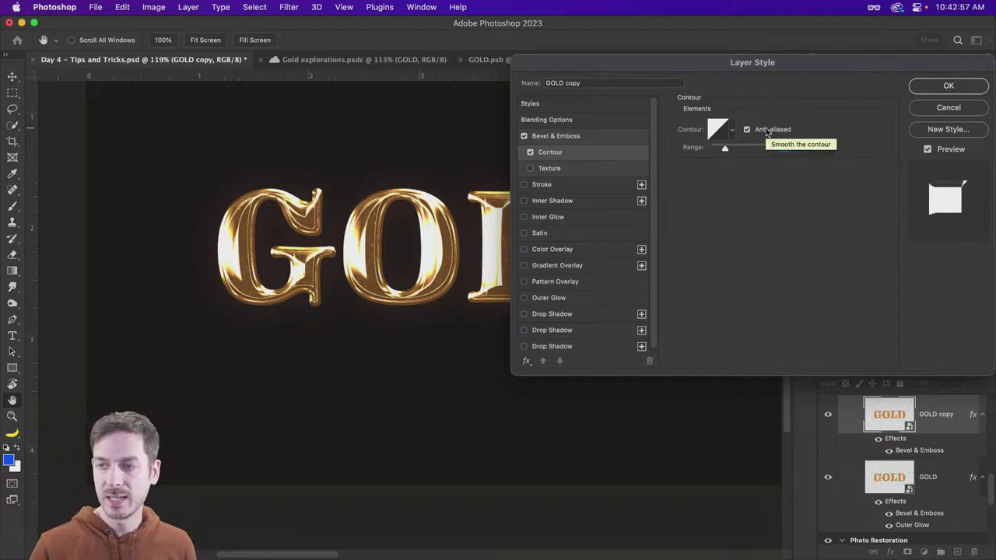
click(552, 119)
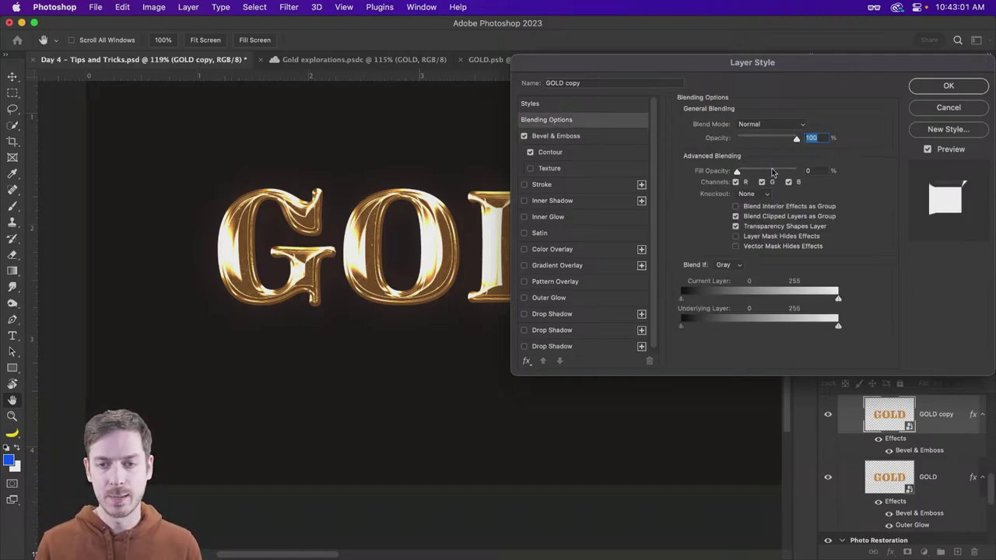
drag(740, 173, 800, 173)
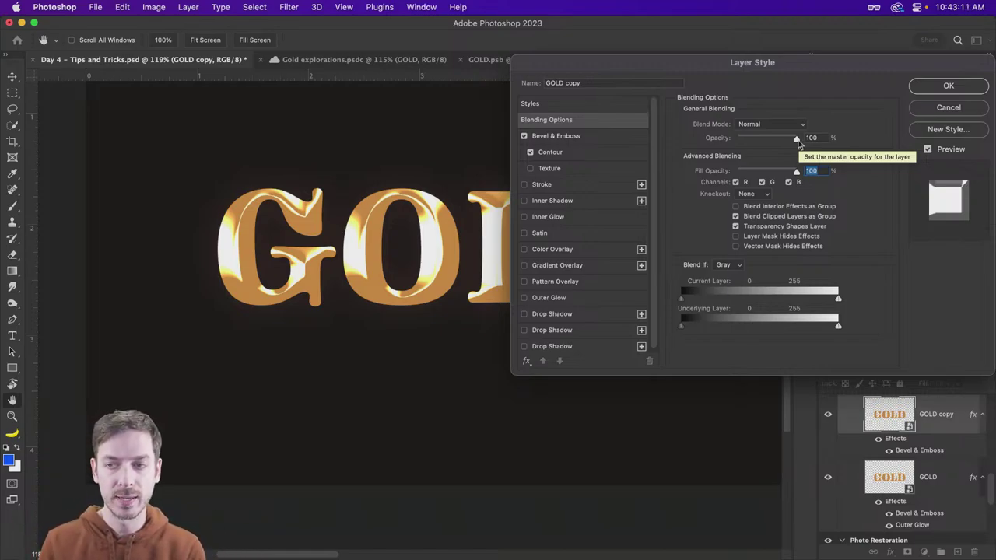
drag(798, 140, 706, 142)
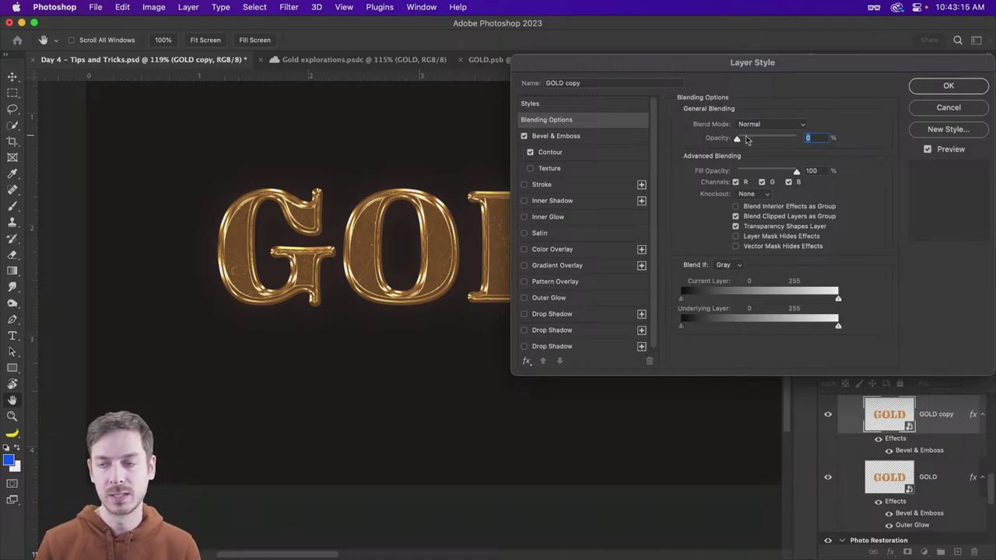
drag(746, 139, 846, 134)
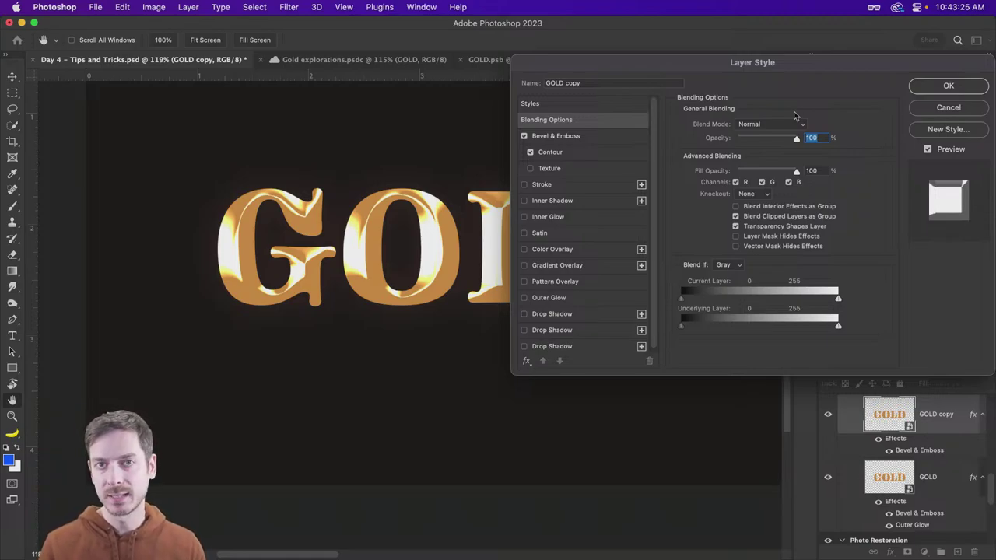
click(524, 137)
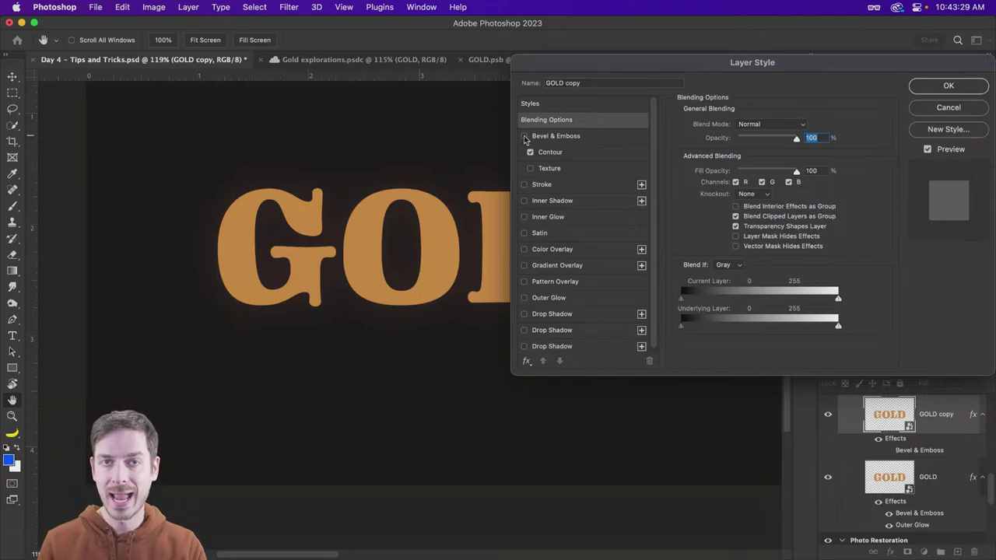
click(525, 136)
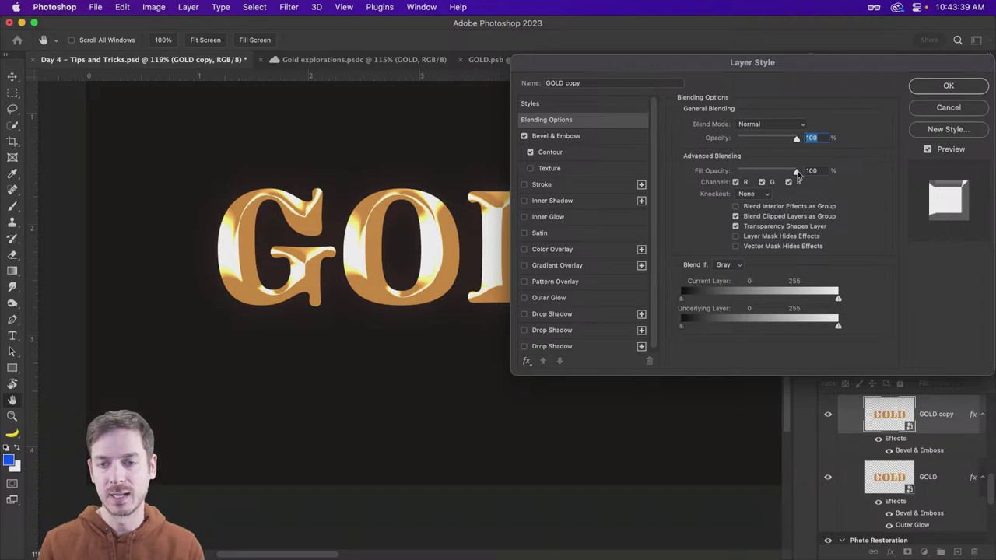
drag(796, 171, 720, 172)
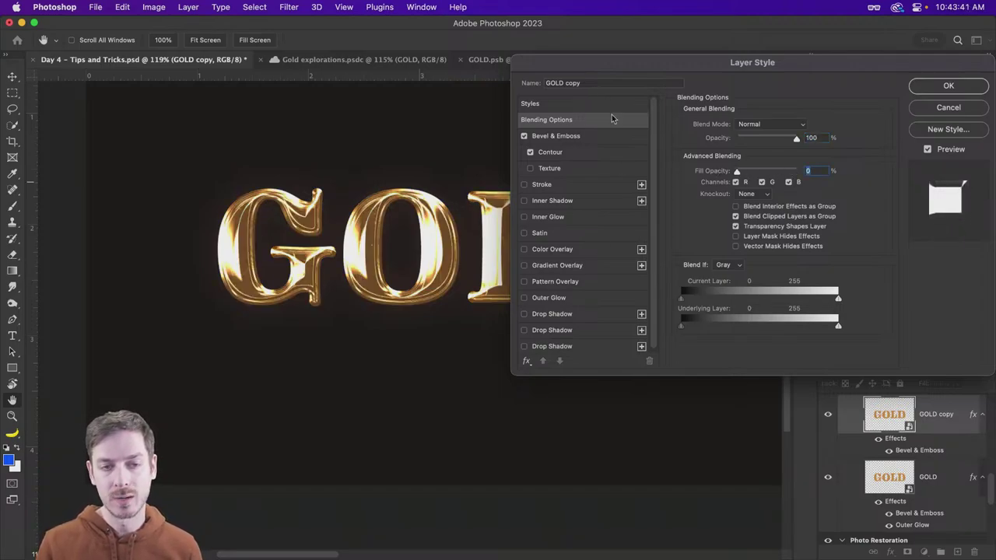
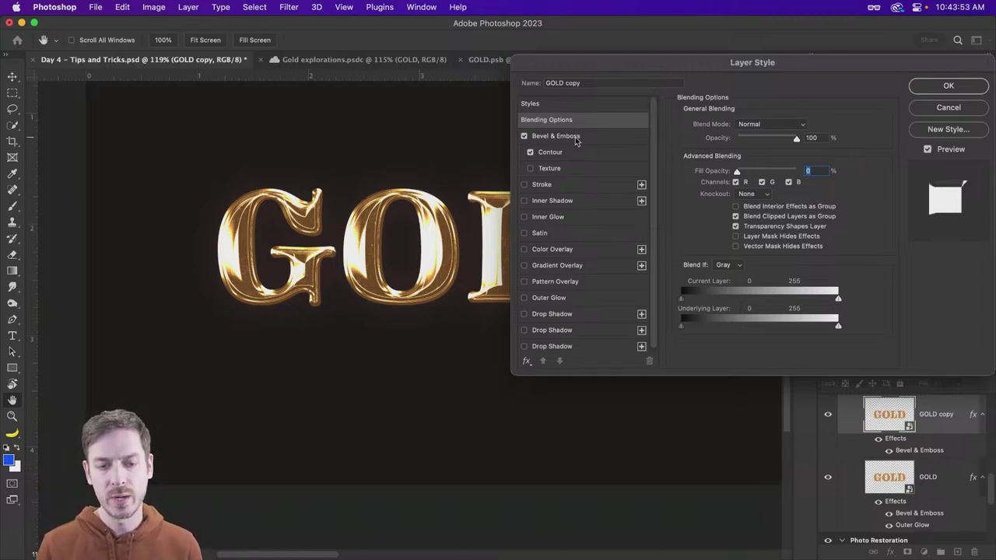
Compare the GOLD copy bevel's gloss contour presets and keep the original bright gloss contour.
click(528, 362)
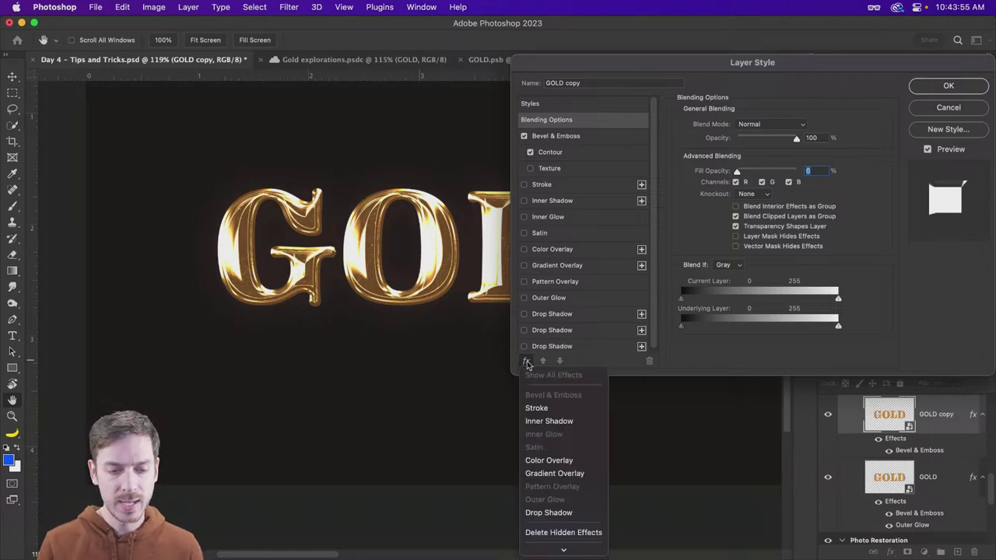
click(706, 191)
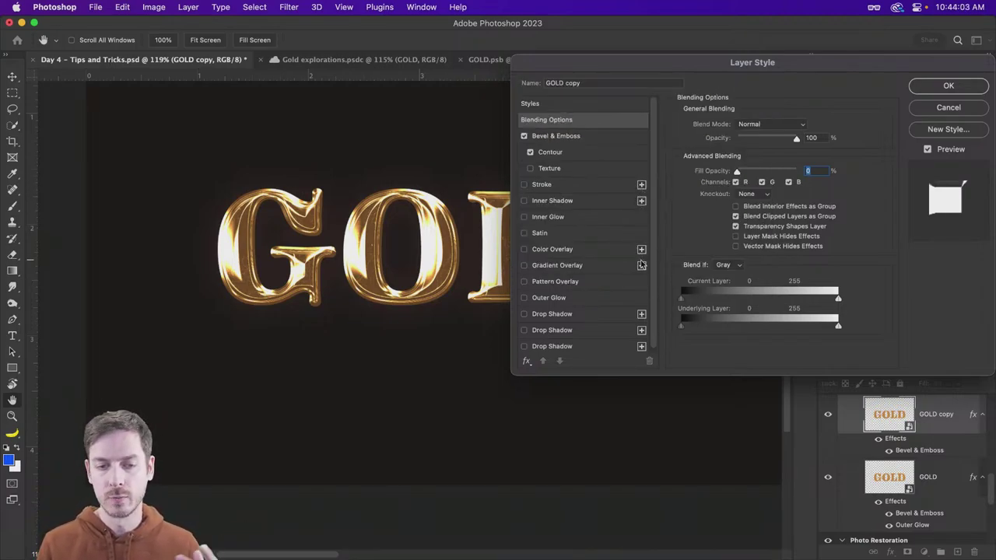
click(571, 139)
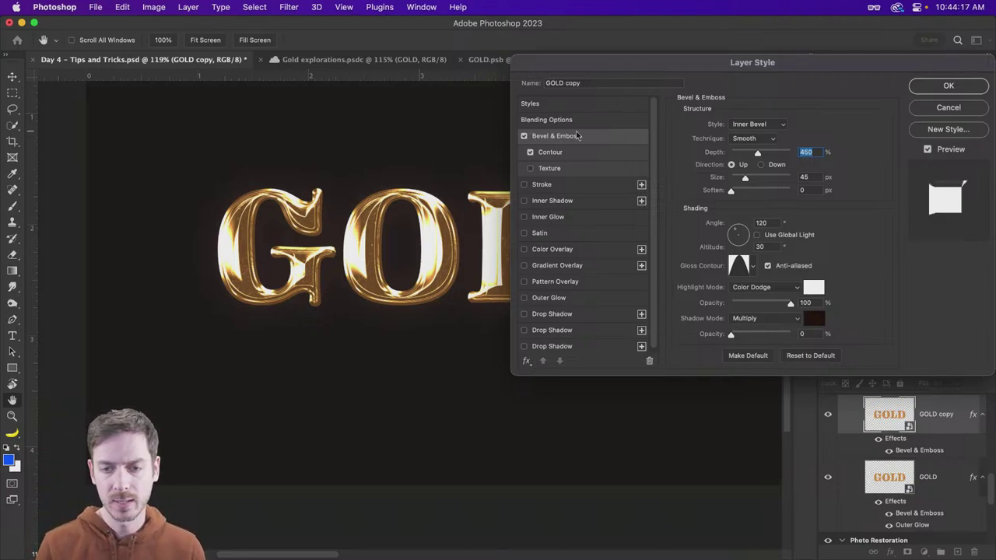
click(753, 266)
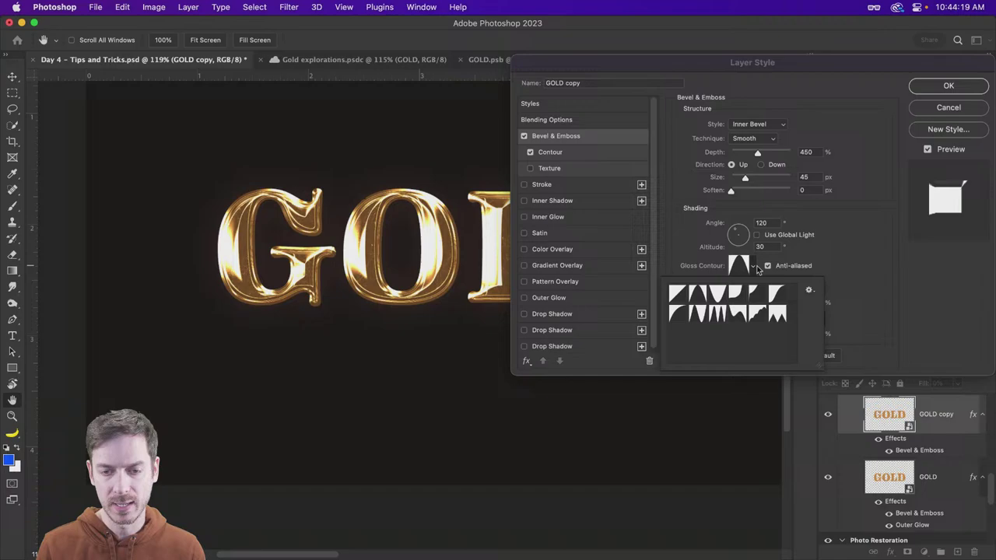
click(712, 295)
click(697, 295)
click(677, 293)
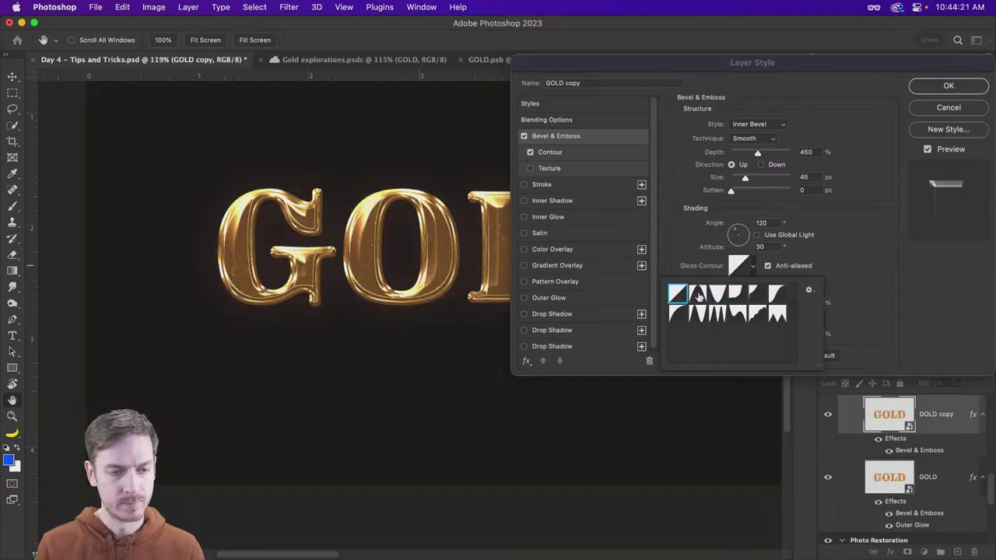
click(699, 293)
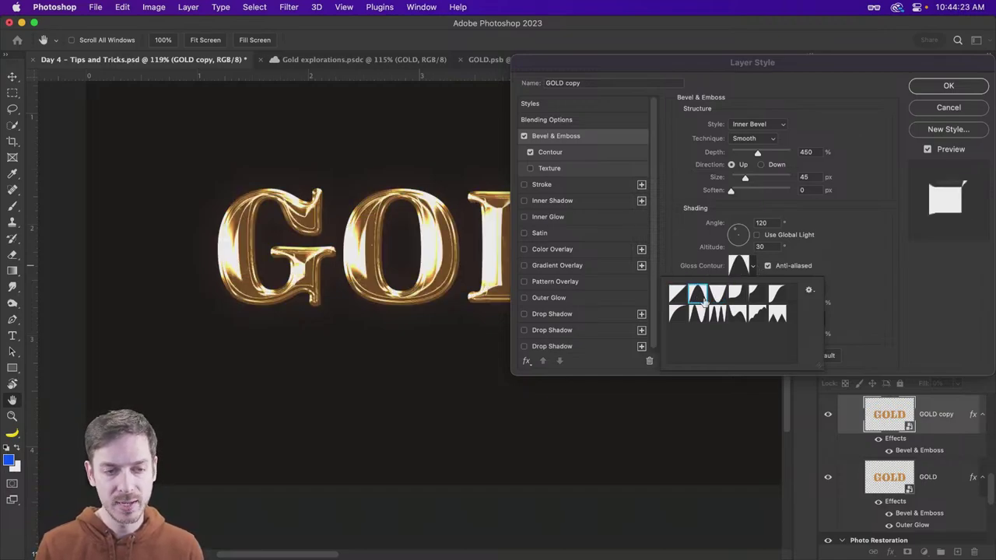
click(922, 287)
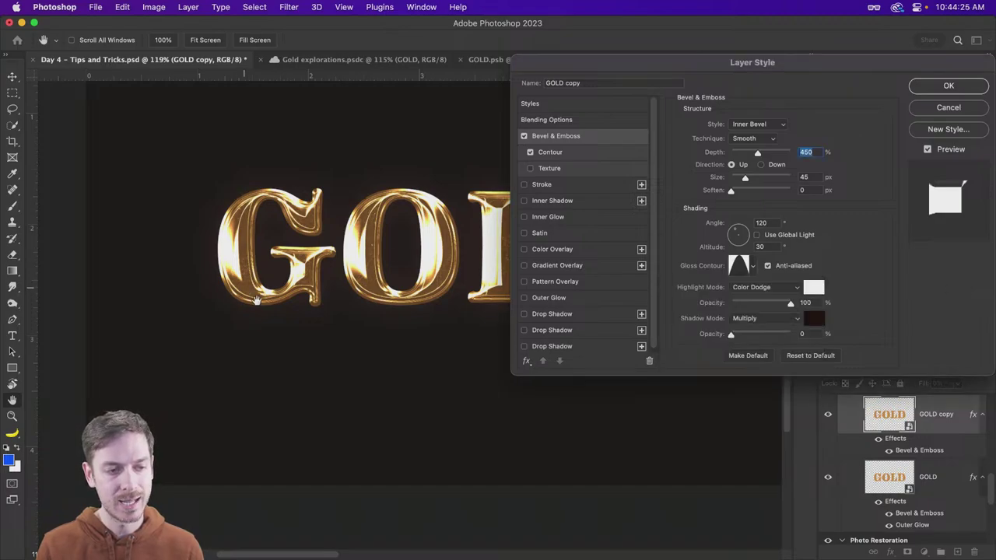
Toggle Bevel & Emboss off and on, then apply the 450% depth, 45 px bevel.
click(525, 136)
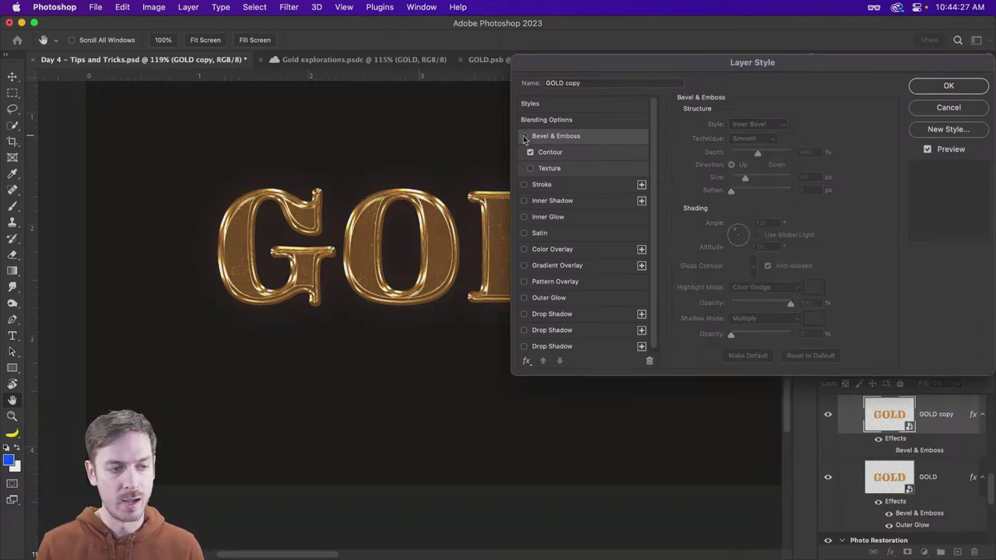
click(525, 137)
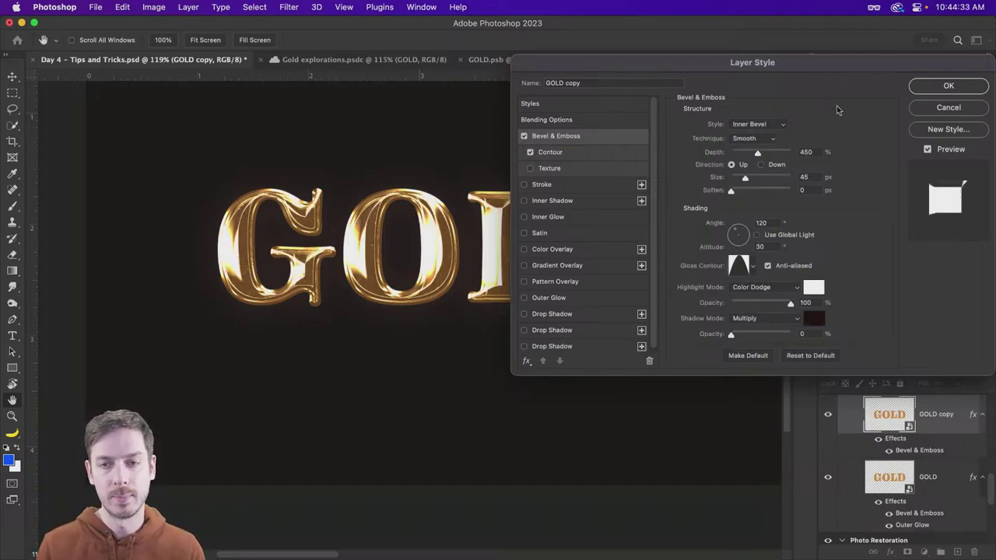
click(928, 88)
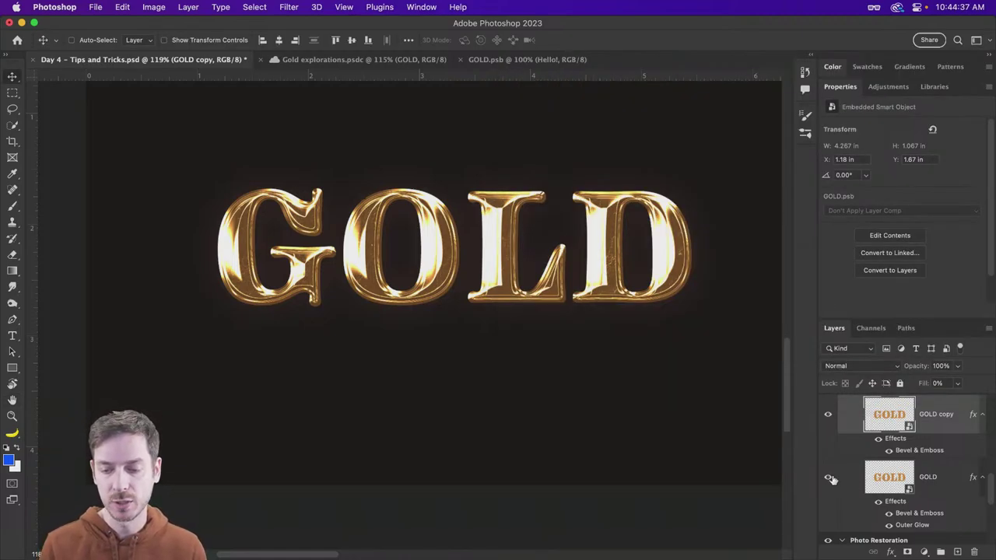
Set the GOLD layer's Bevel & Emboss shadow opacity to 57% and depth to 281%, then apply.
double_click(913, 516)
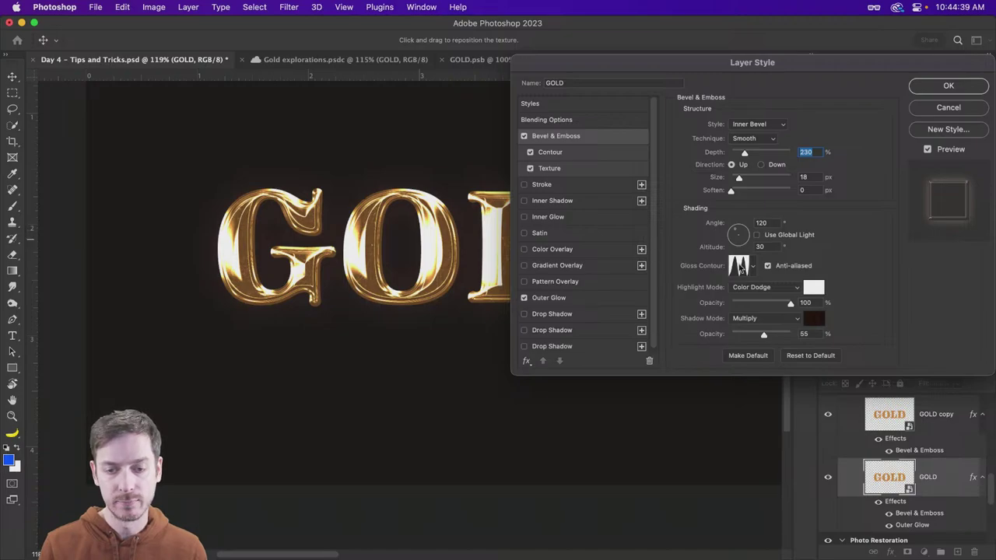
drag(765, 337, 765, 337)
click(768, 246)
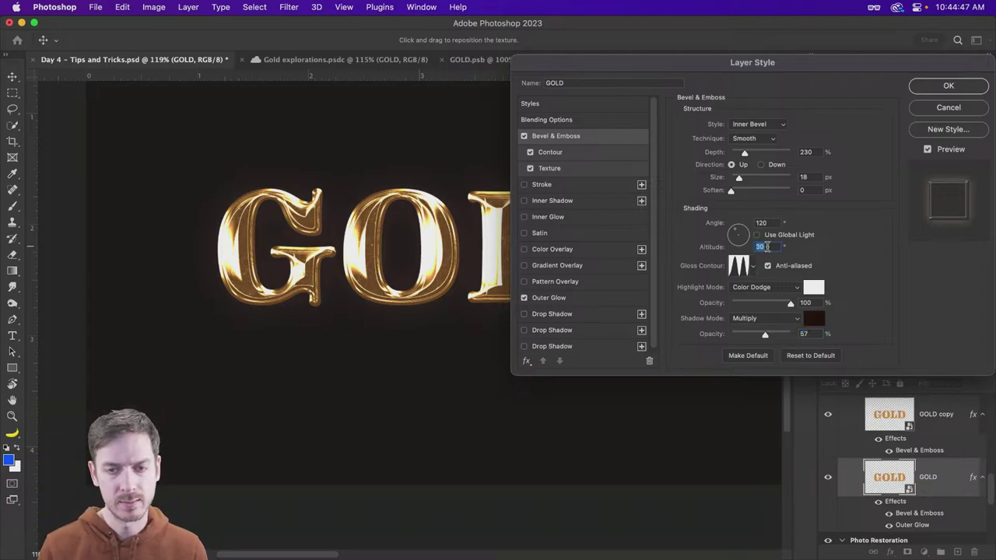
drag(745, 152, 748, 155)
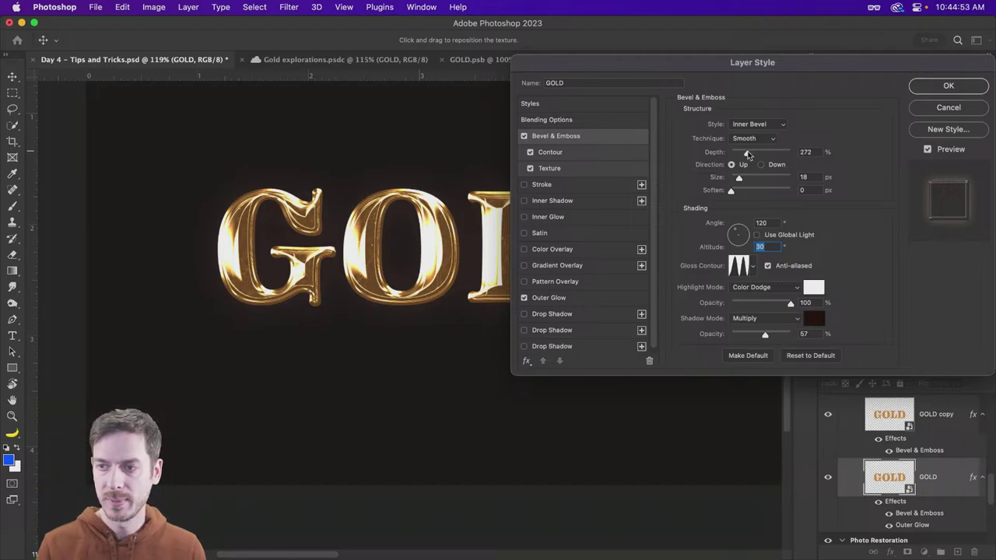
drag(748, 155, 745, 153)
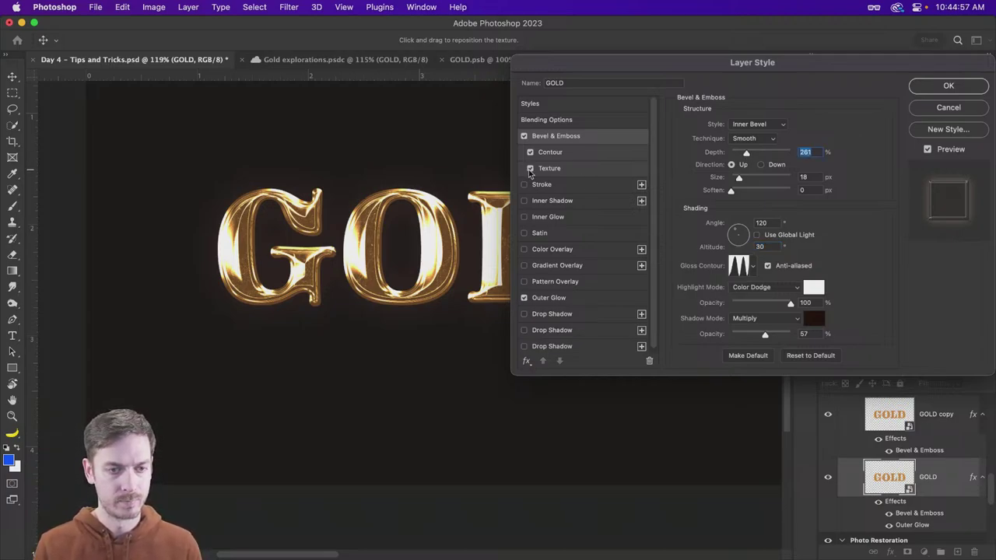
click(960, 89)
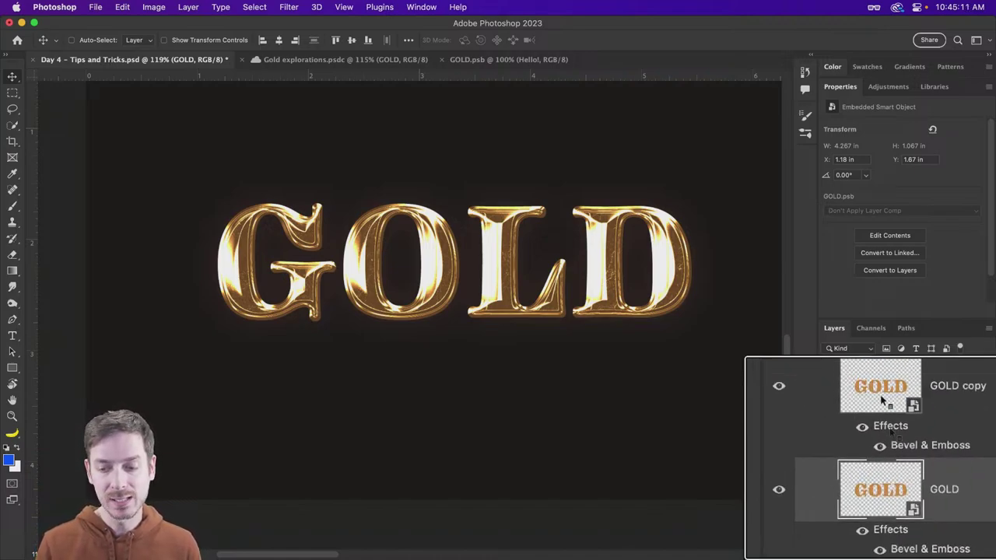
In the GOLD smart object, replace the word GOLD with 'Boop!' and commit the text.
scroll(895, 482, down, 5)
scroll(893, 479, up, 5)
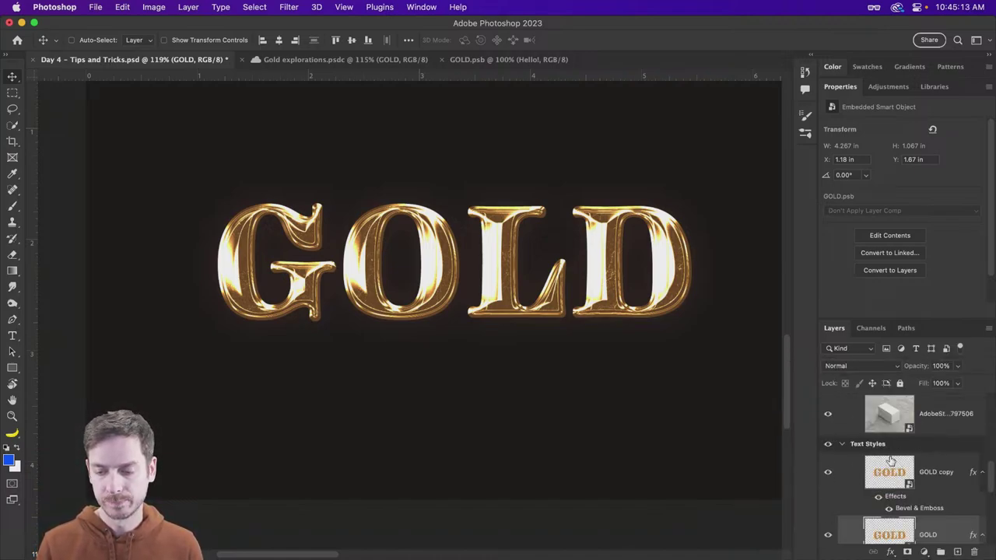
double_click(884, 535)
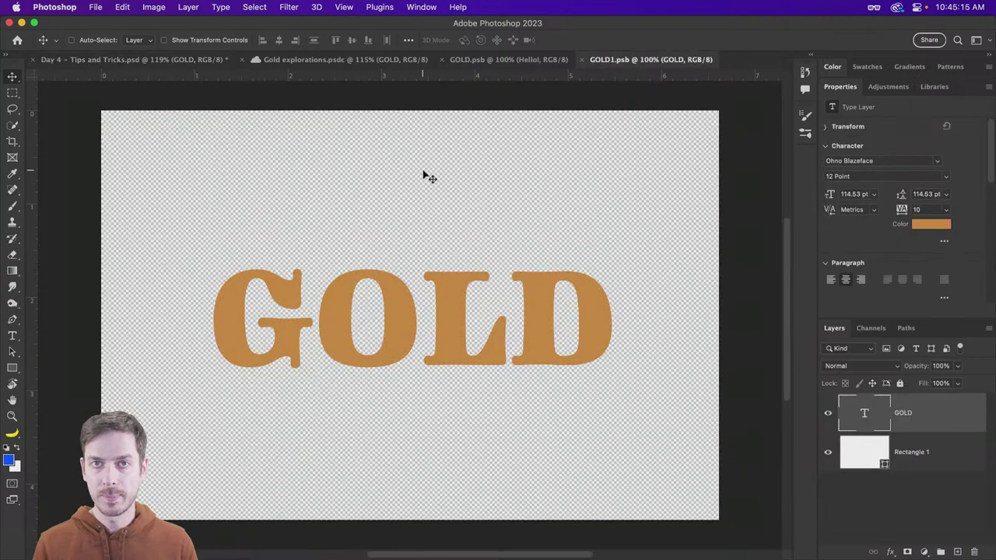
double_click(438, 325)
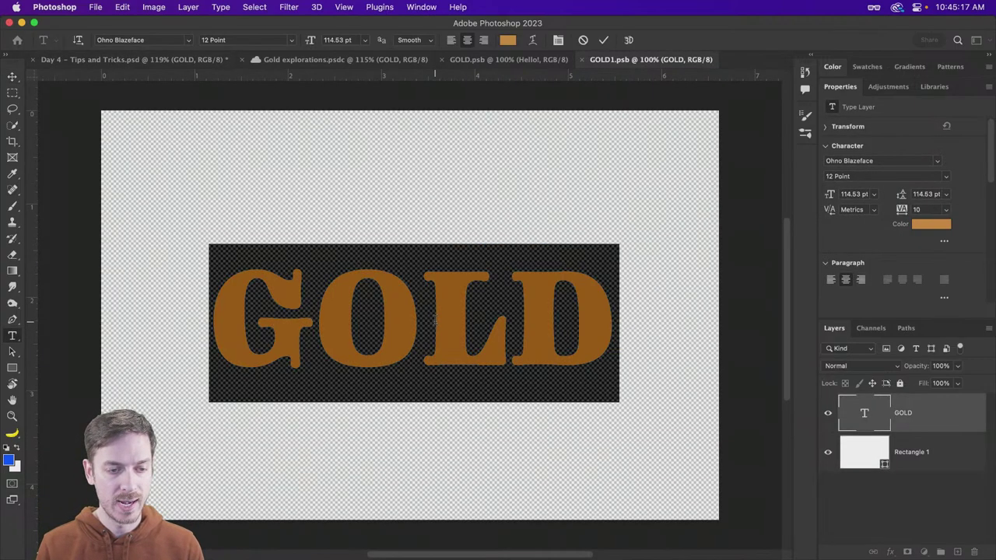
text(Boop)
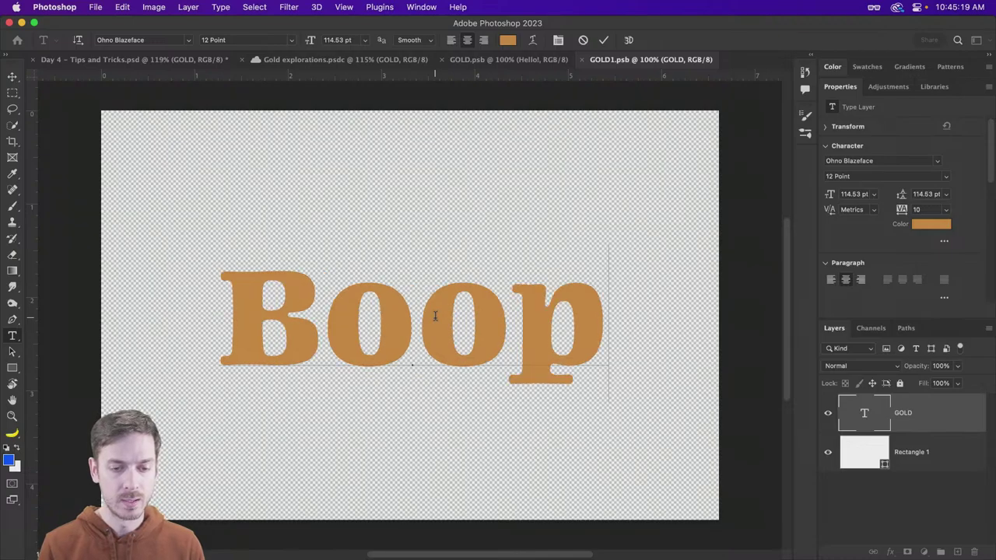
text(!)
key(ctrl+Return)
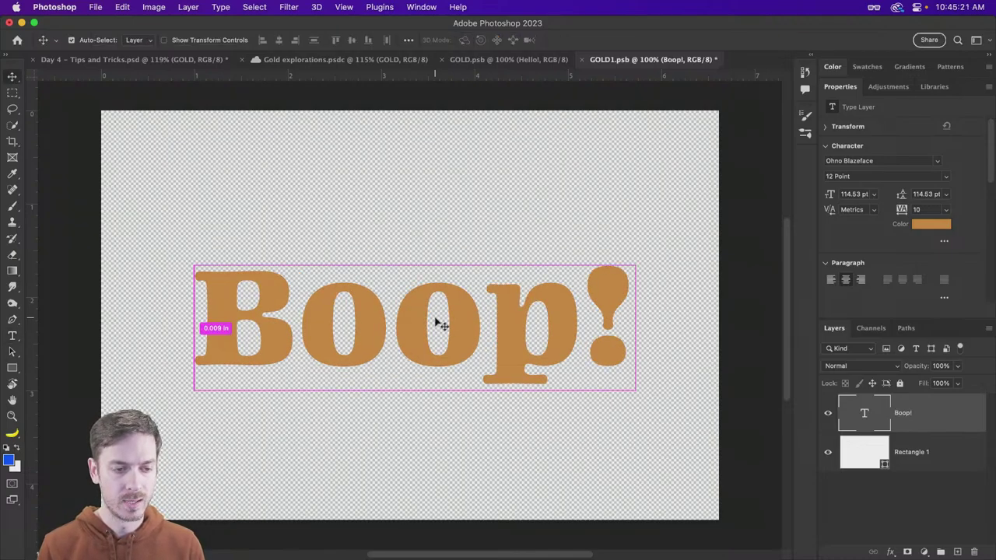
Try a grey text colour, revert to the original orange, save the smart object, and select GOLD copy.
click(931, 225)
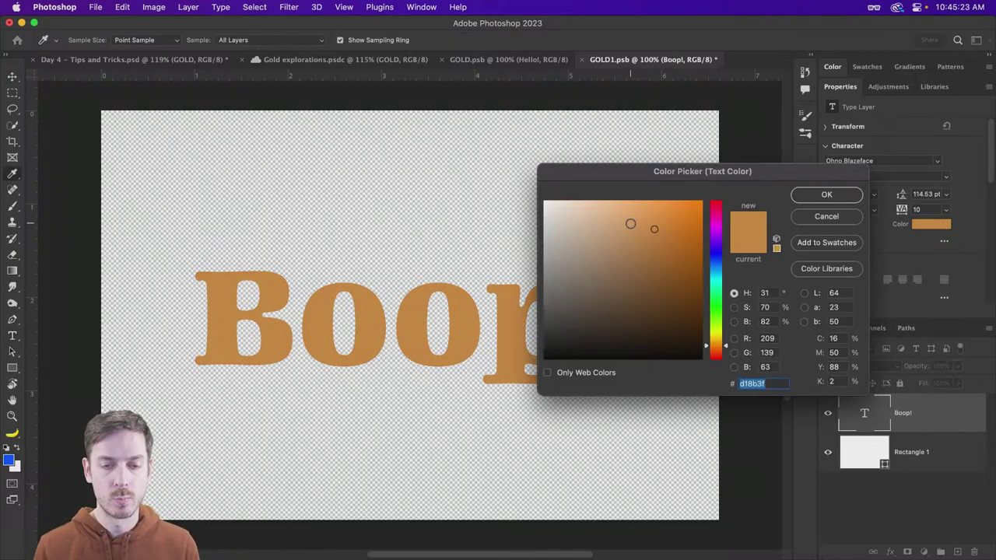
click(511, 225)
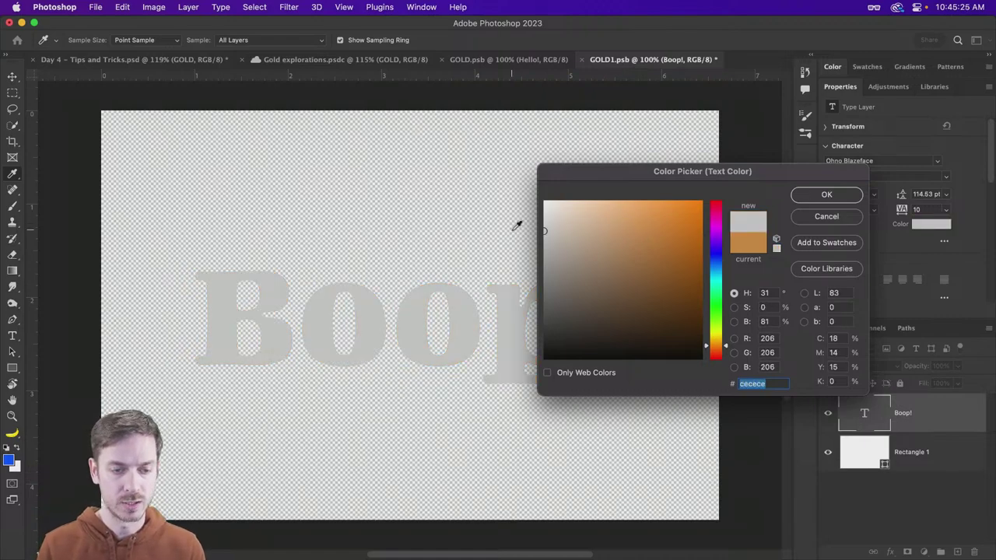
click(822, 198)
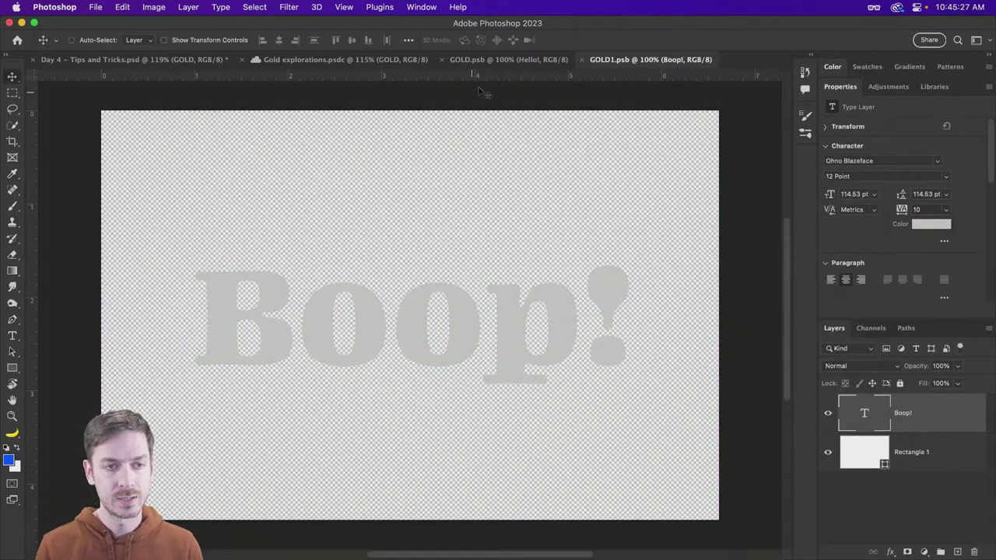
click(200, 60)
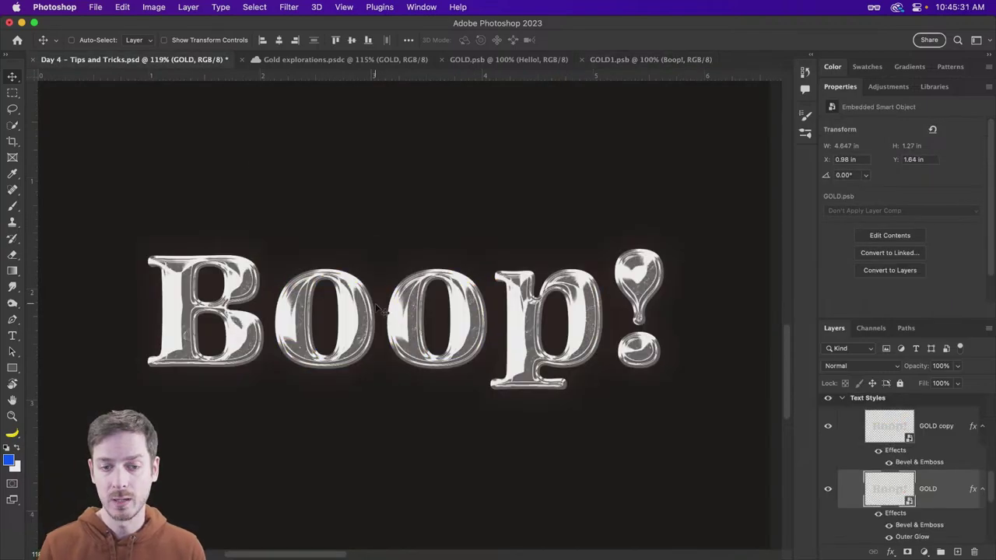
click(637, 59)
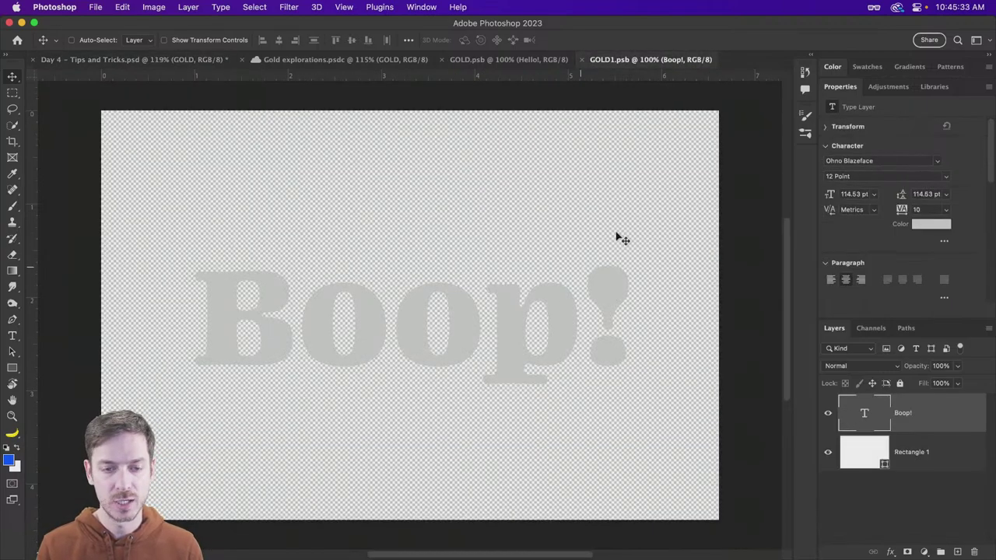
key(super+z)
key(super+s)
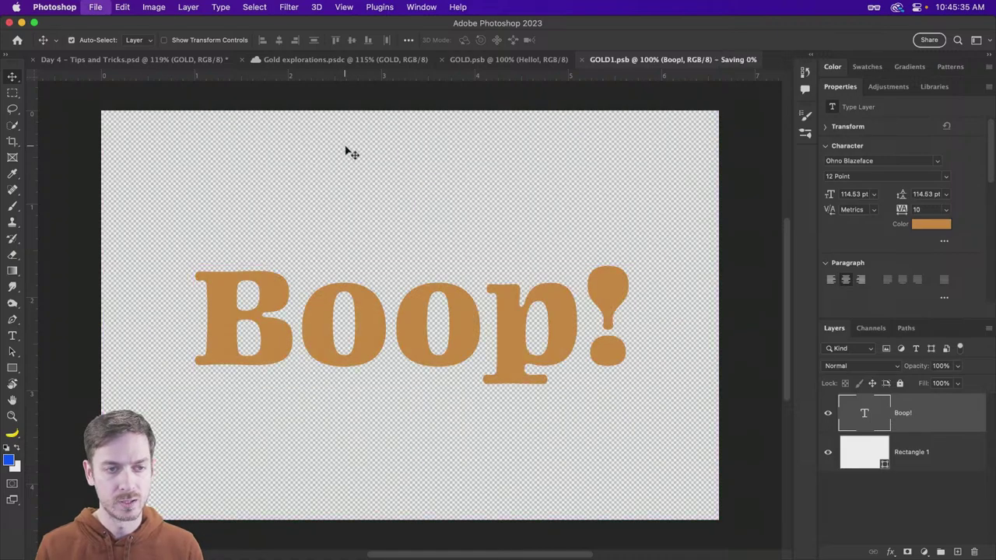
click(149, 59)
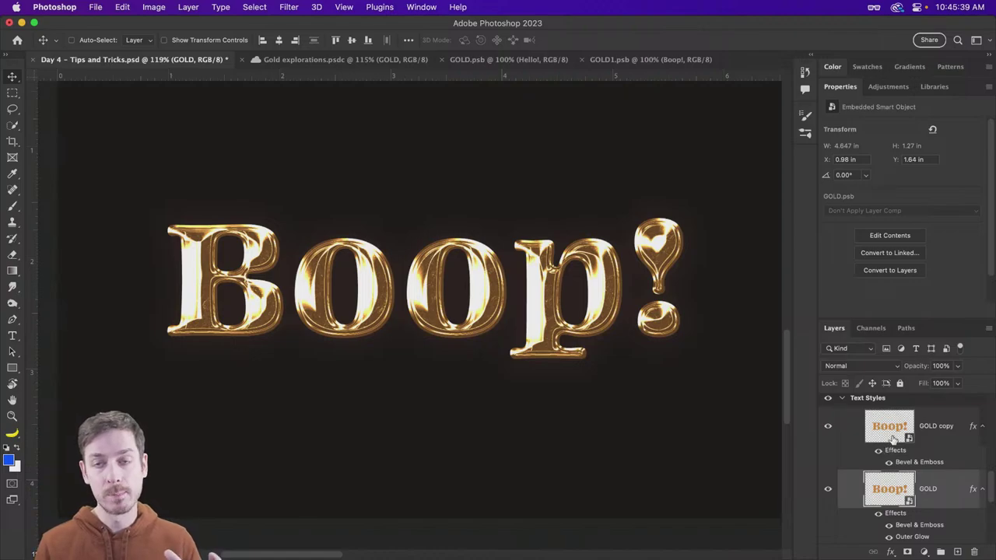
click(867, 443)
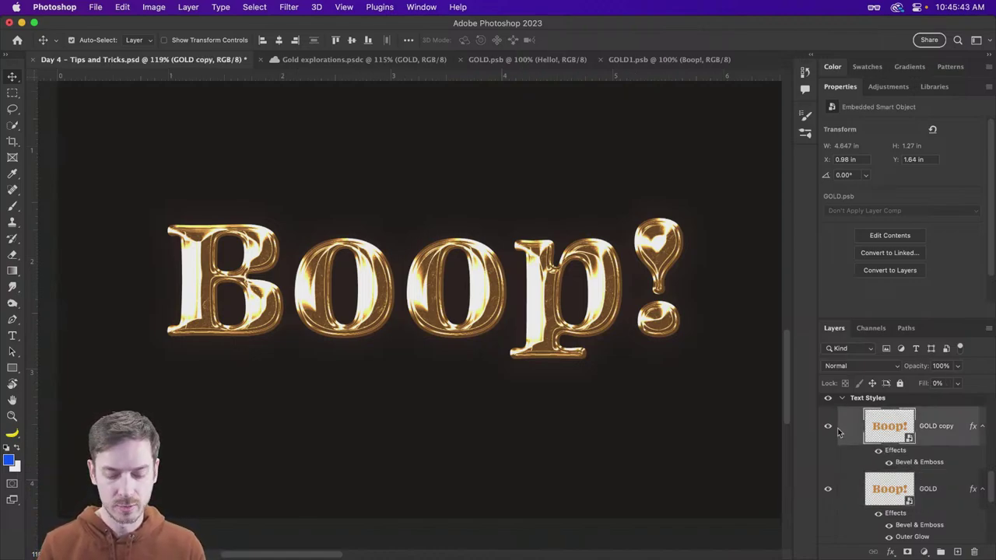
Duplicate the GOLD copy layer and give its bevel 0% highlight opacity with direction Up.
key(super+j)
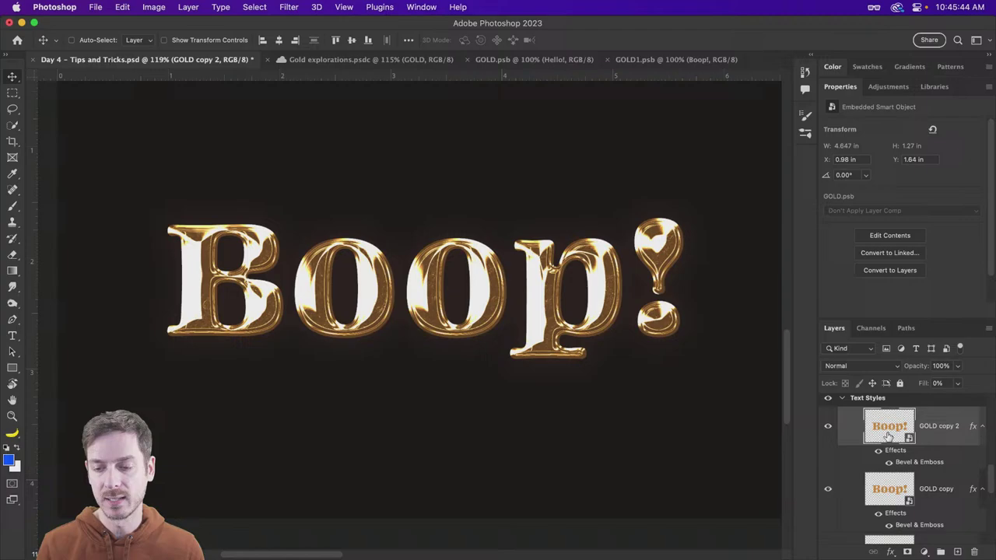
double_click(917, 463)
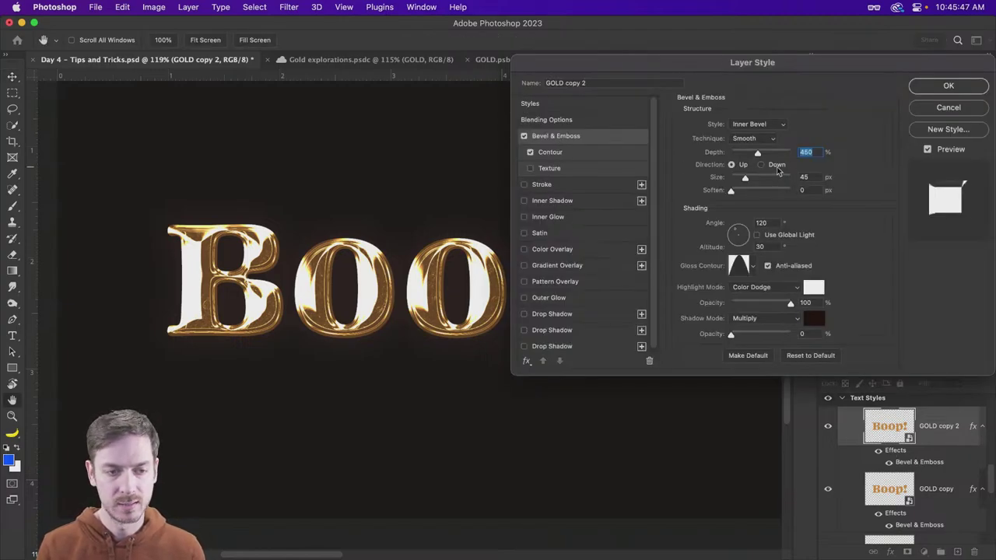
click(762, 165)
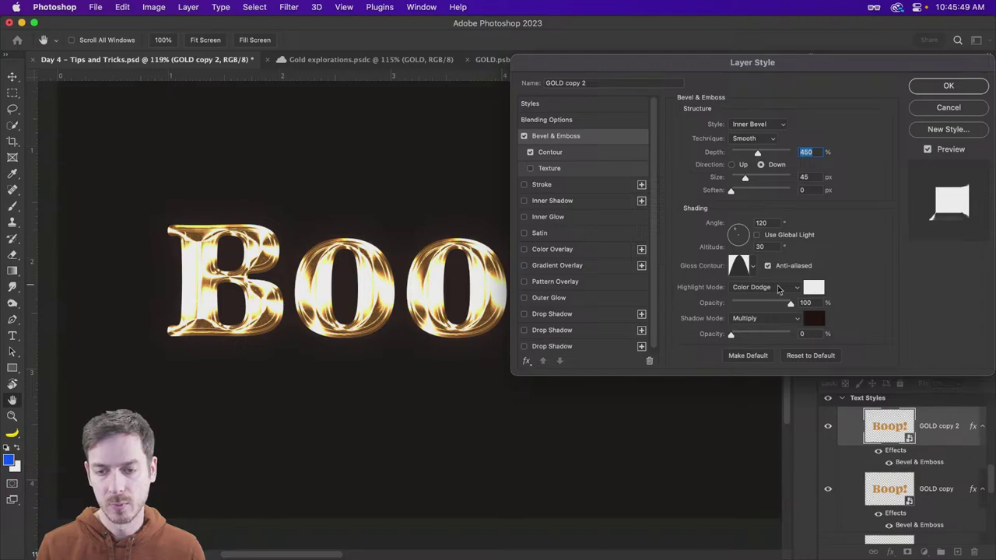
drag(790, 304, 690, 308)
click(768, 336)
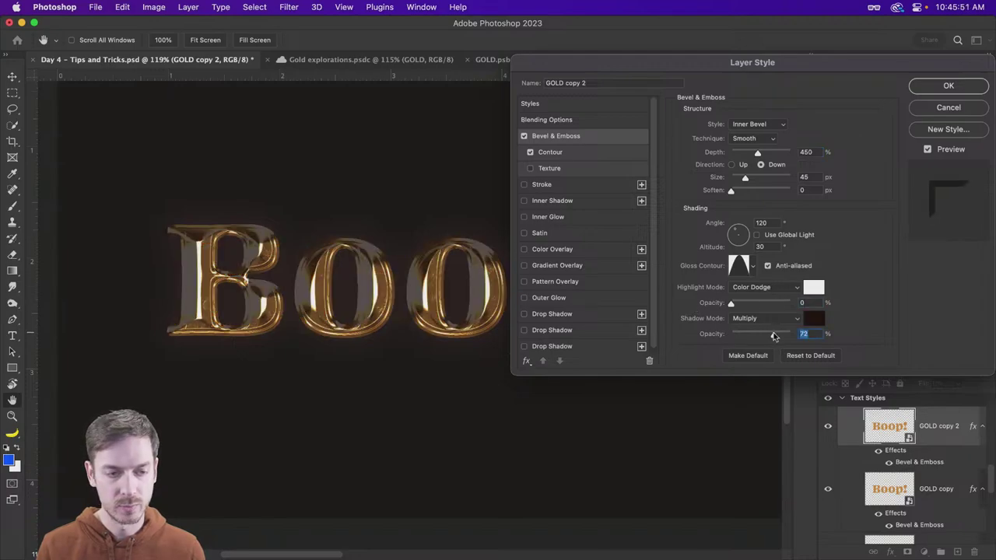
click(738, 166)
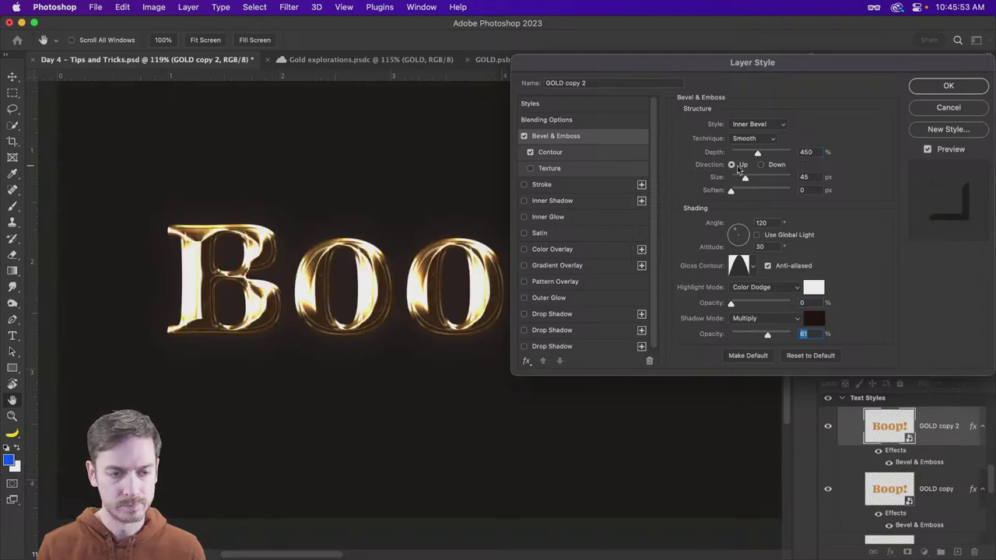
Set the bevel shadows to Soft Light at 66% opacity with an 18 px size, then apply.
click(786, 318)
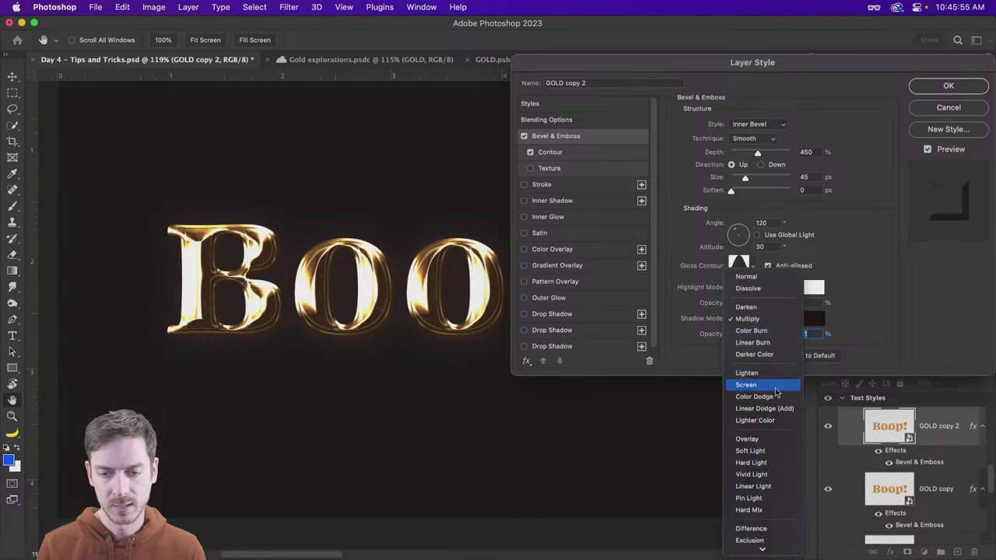
click(773, 336)
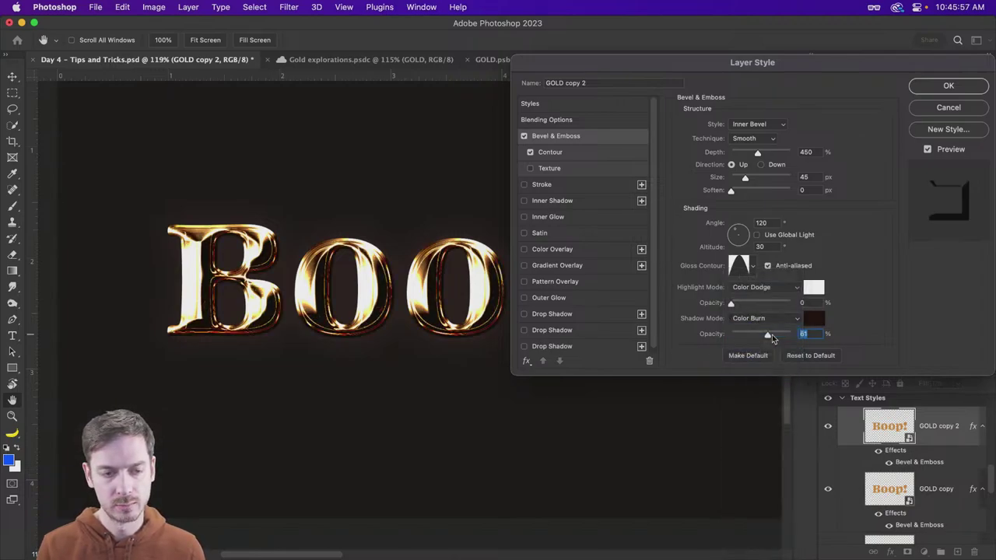
click(764, 319)
click(766, 330)
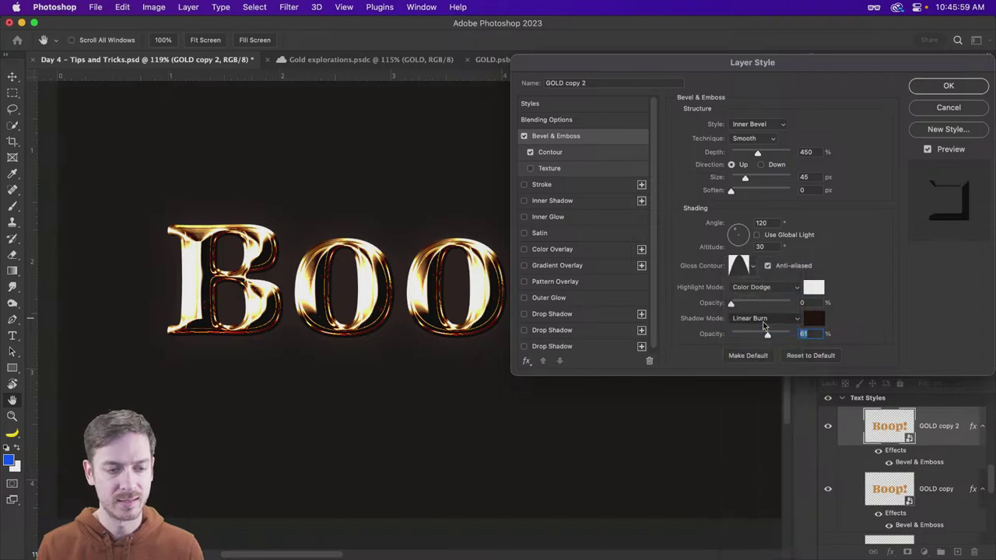
click(764, 319)
click(762, 415)
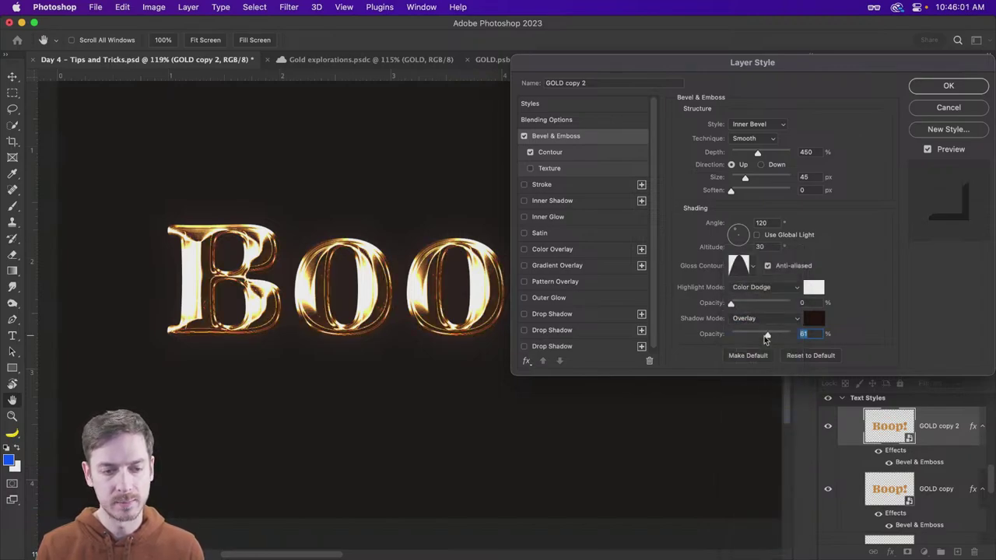
drag(775, 336, 771, 338)
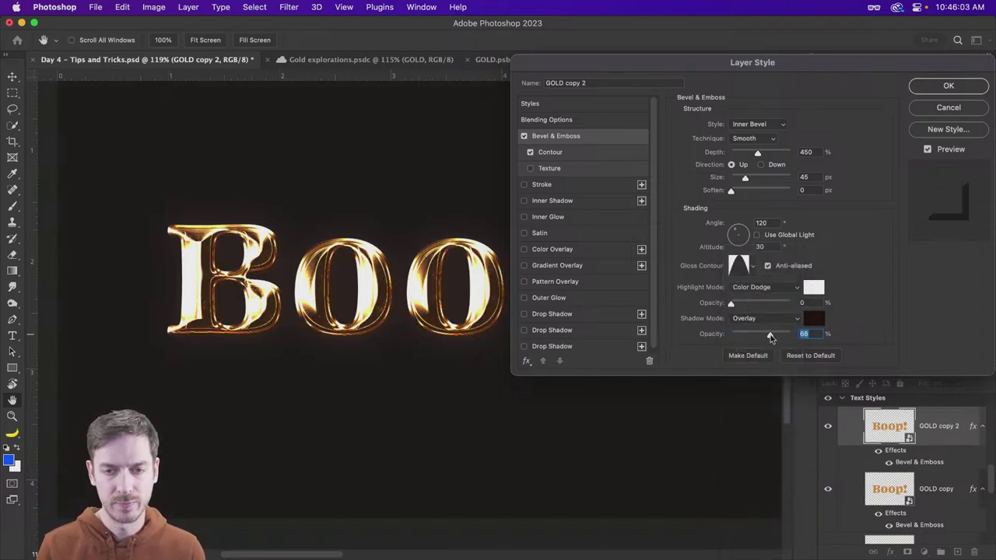
drag(745, 177, 739, 180)
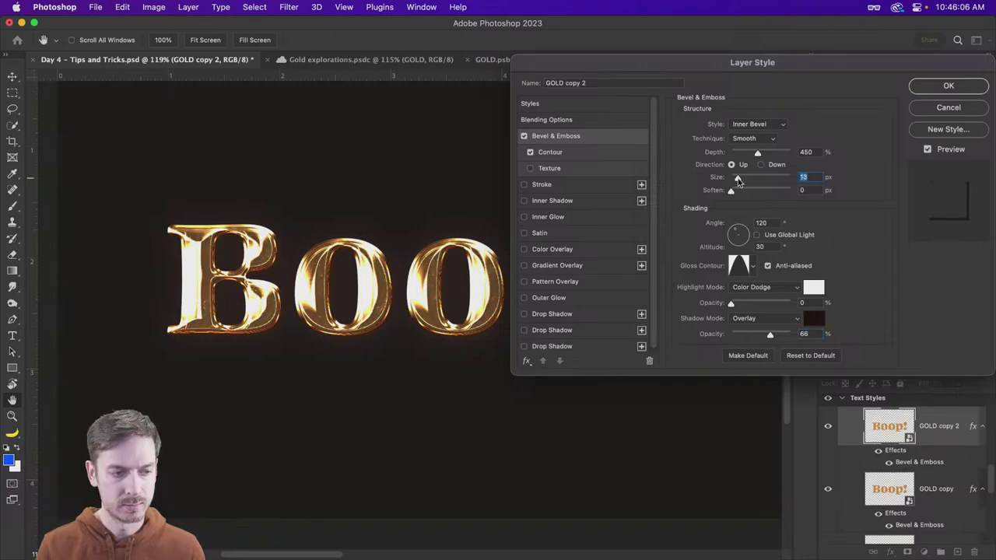
click(752, 318)
click(757, 331)
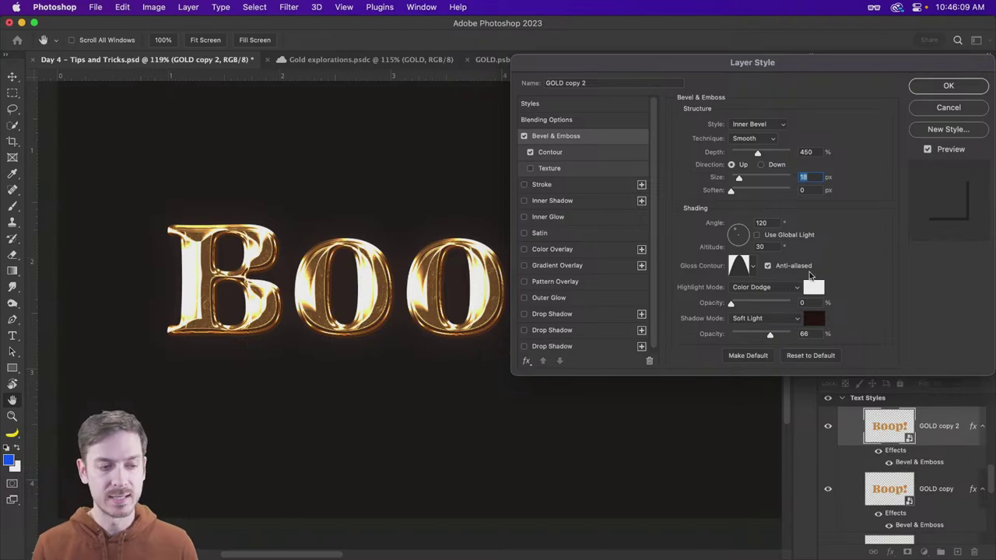
click(939, 90)
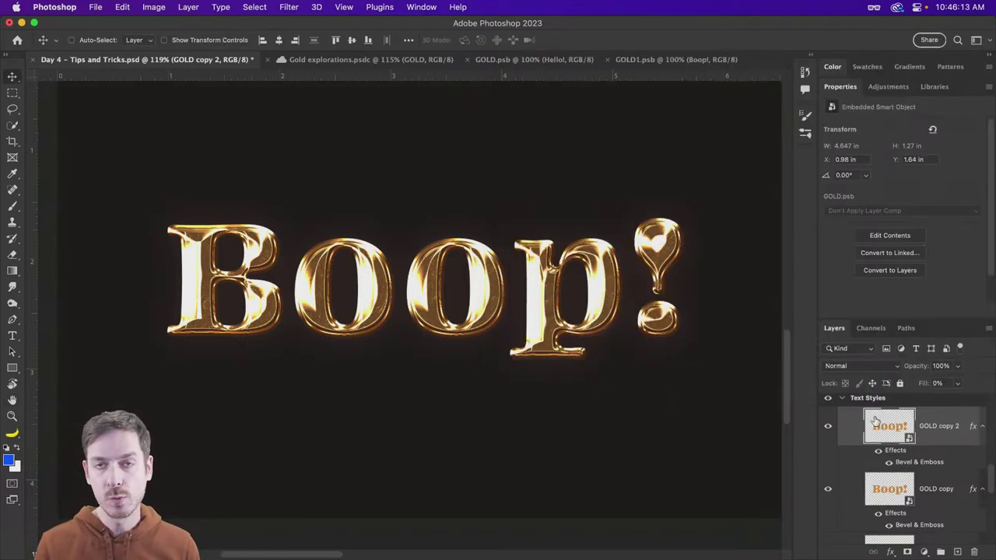
Retype the GOLD1.psb text as 'GOLD' in capitals, save it, and return to the main document.
click(634, 61)
double_click(502, 369)
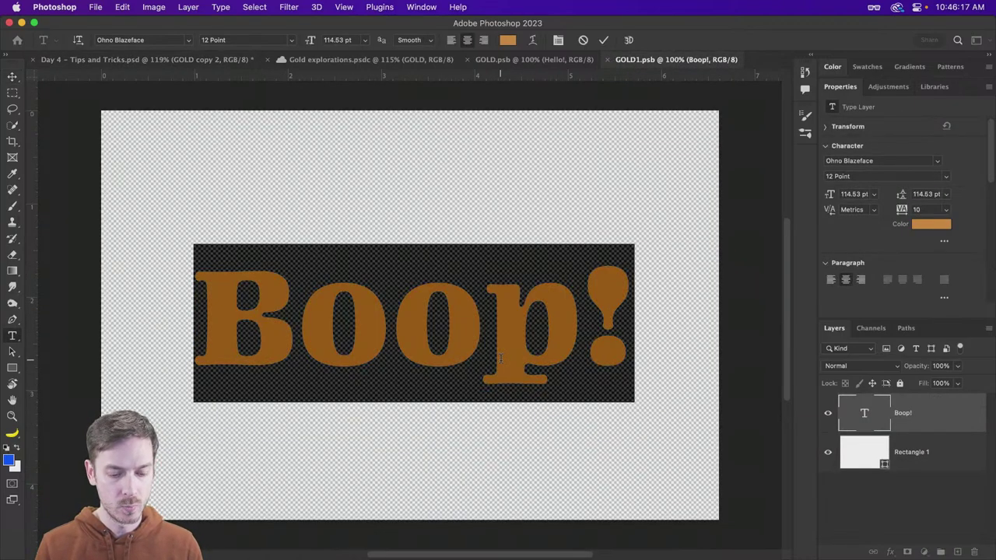
text(Gold)
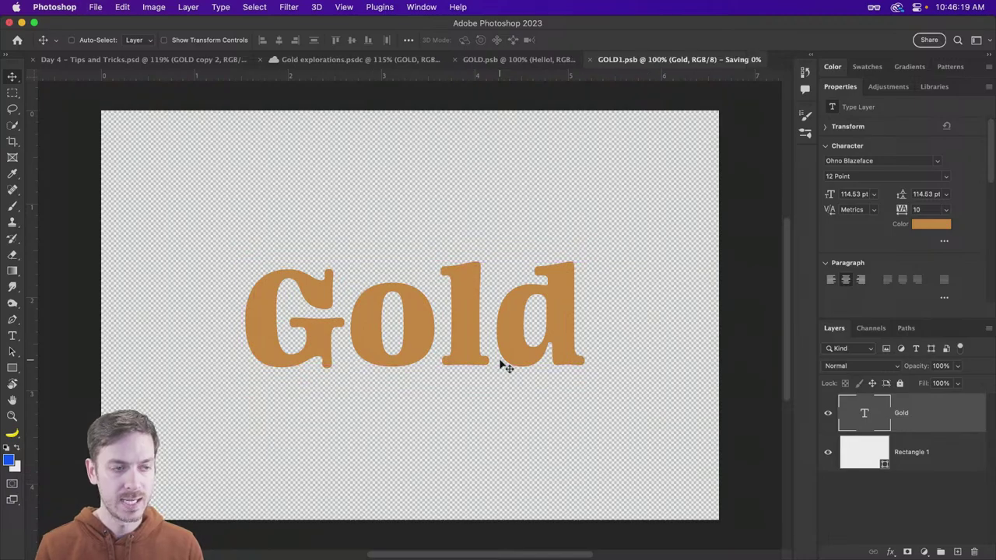
click(169, 60)
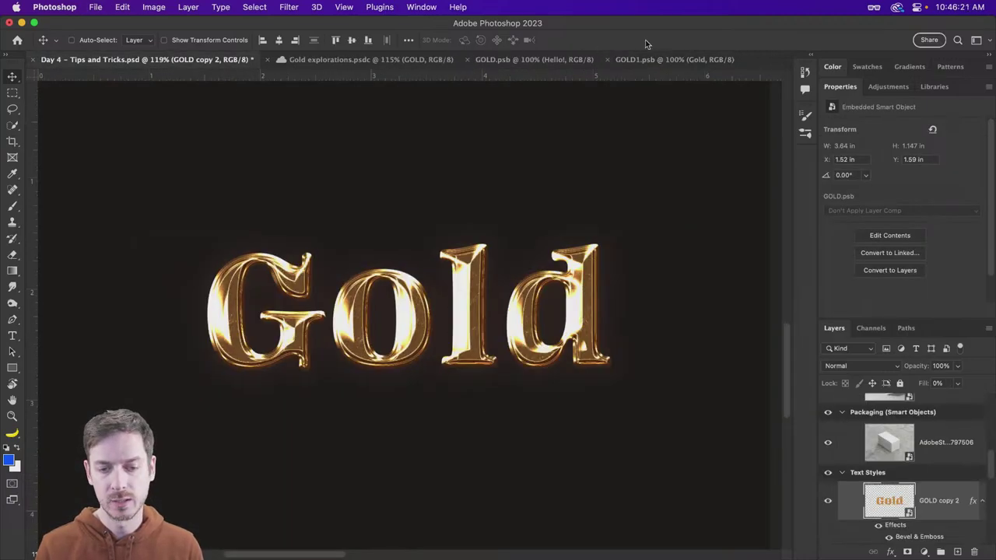
click(697, 60)
double_click(496, 287)
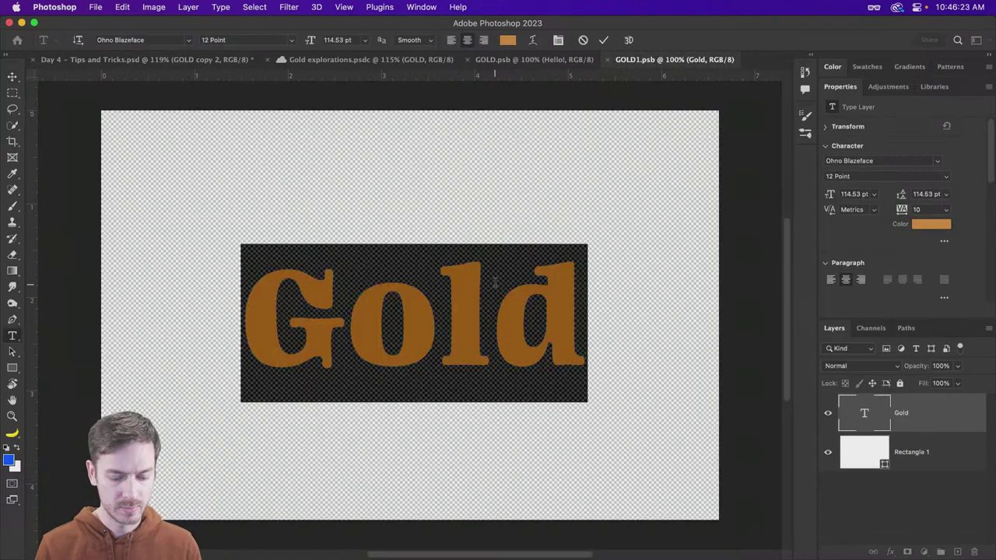
text(GOLD)
key(Escape)
key(v)
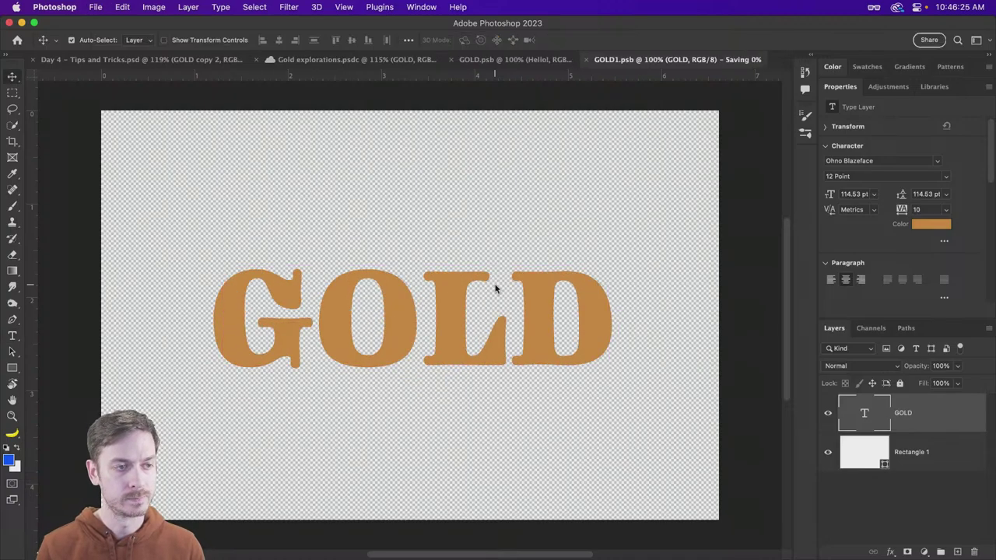
click(175, 60)
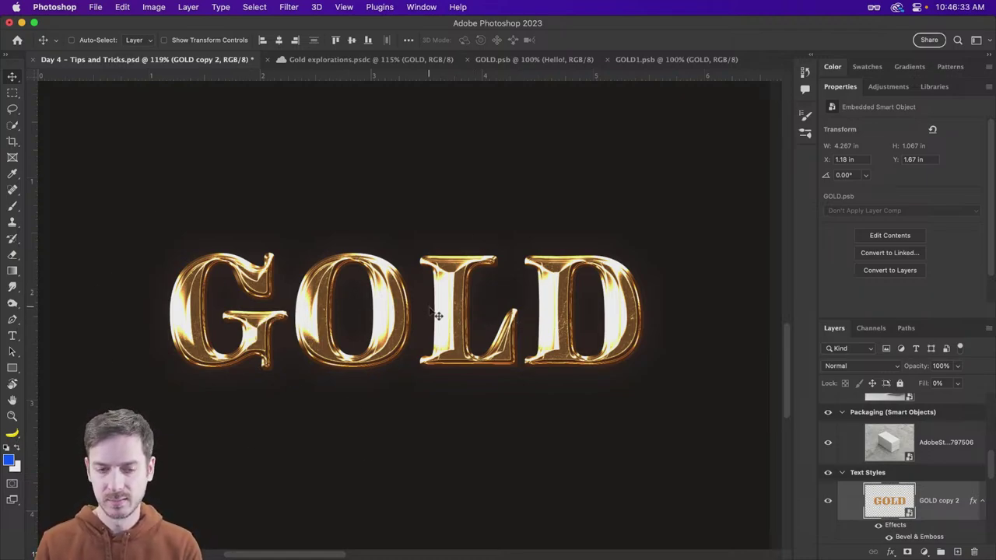
key(super+z)
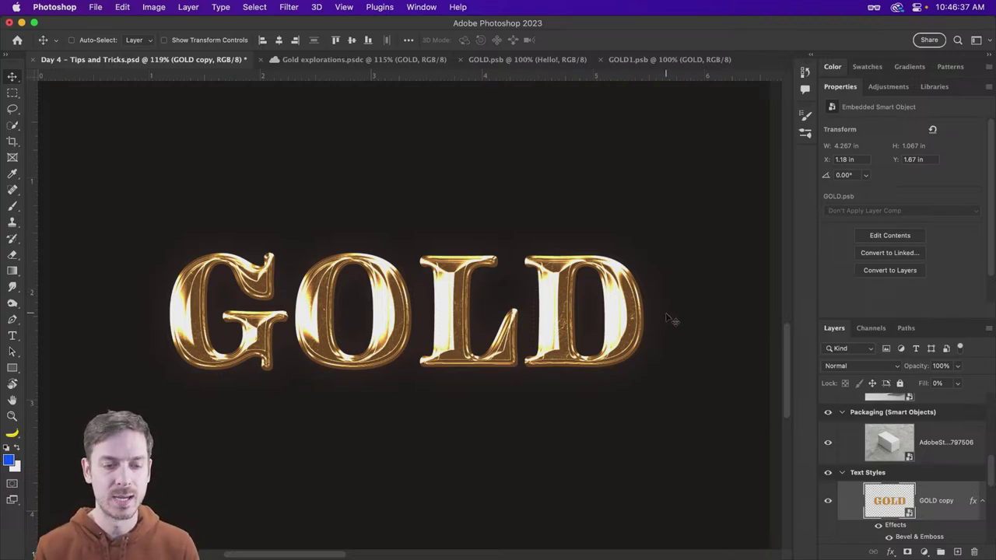
Pan to the Packaging artboard's white box on concrete and select the box photo's layer.
scroll(612, 296, down, 3)
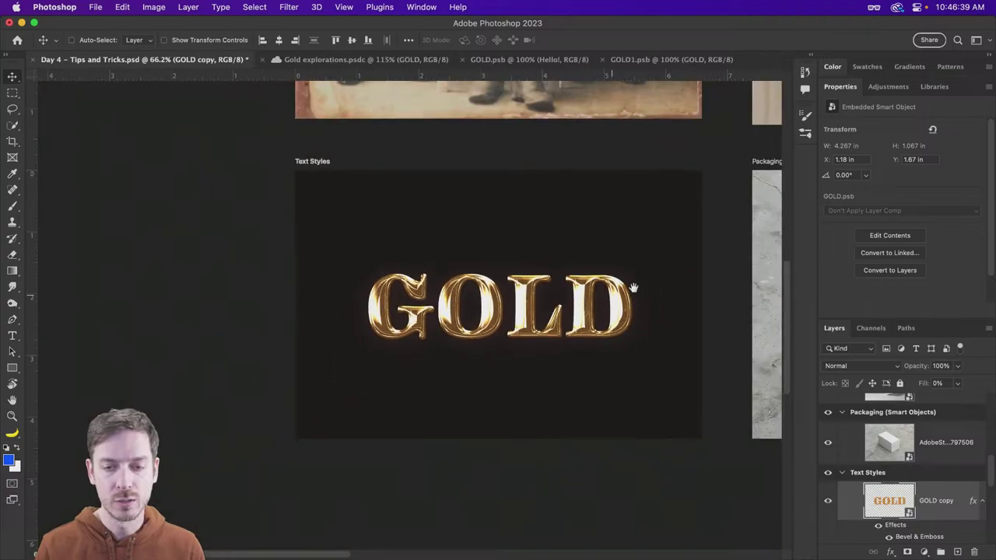
drag(634, 285, 429, 281)
scroll(351, 253, right, 5)
scroll(345, 236, left, 2)
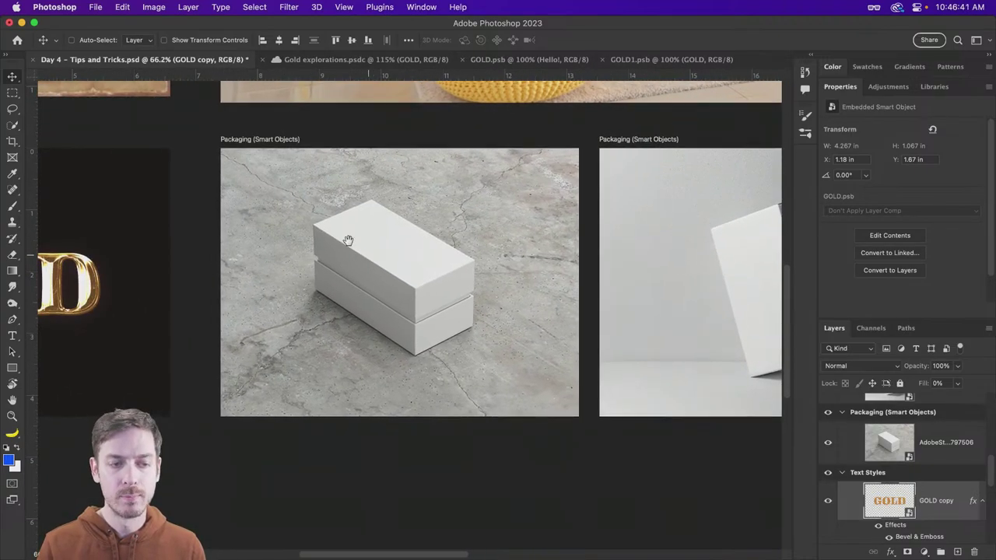
mouse_move(345, 235)
mouse_down()
mouse_move(371, 235)
mouse_move(361, 226)
mouse_up()
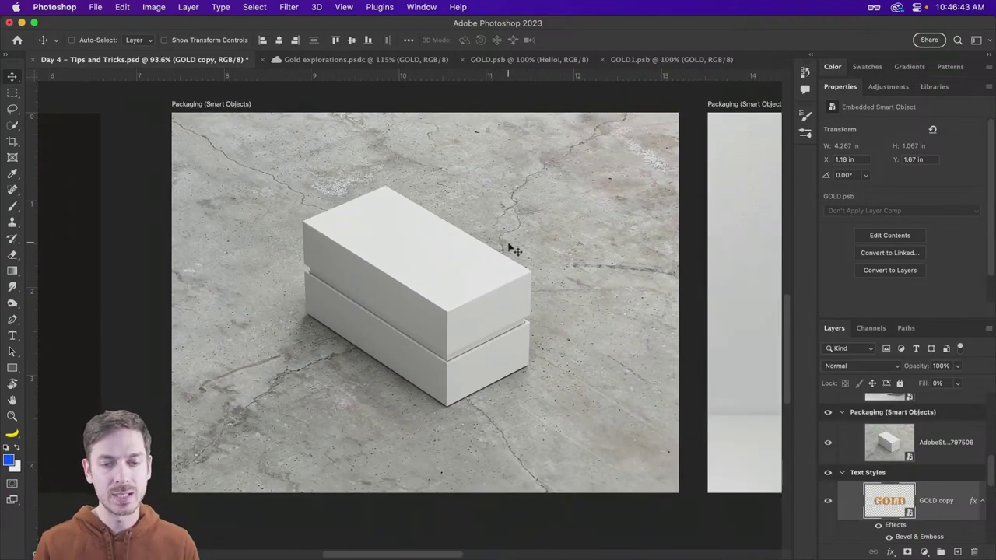
scroll(512, 249, right, 10)
scroll(514, 253, left, 8)
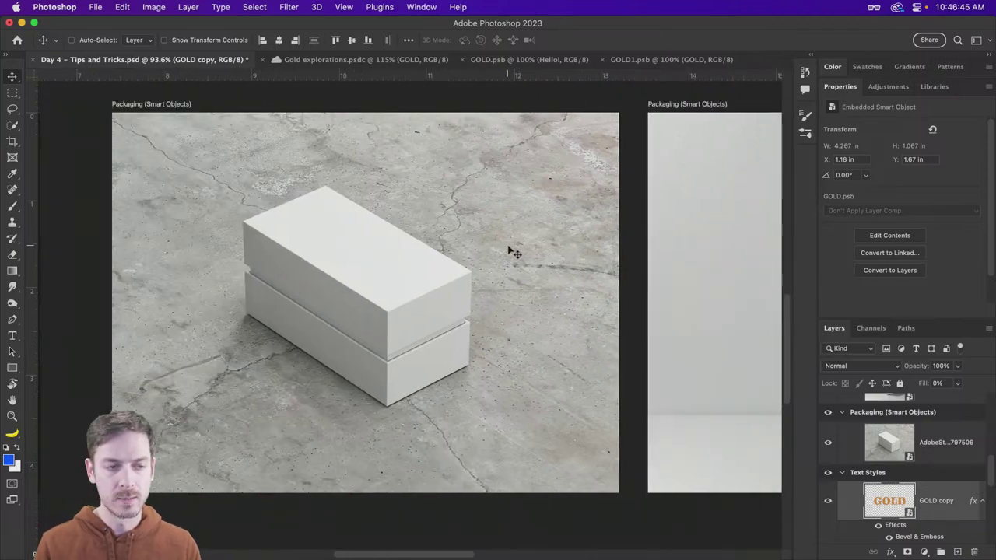
scroll(396, 229, left, 3)
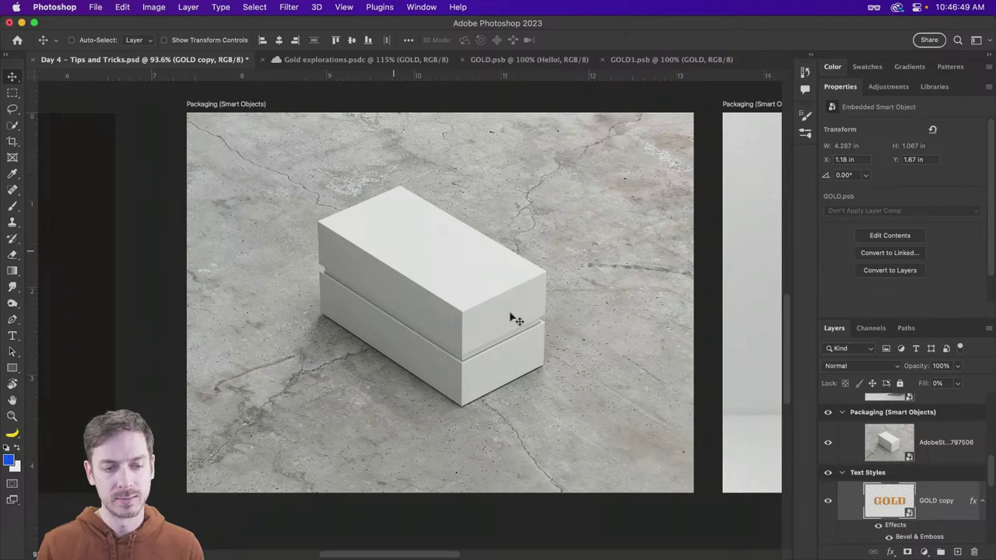
super+click(471, 263)
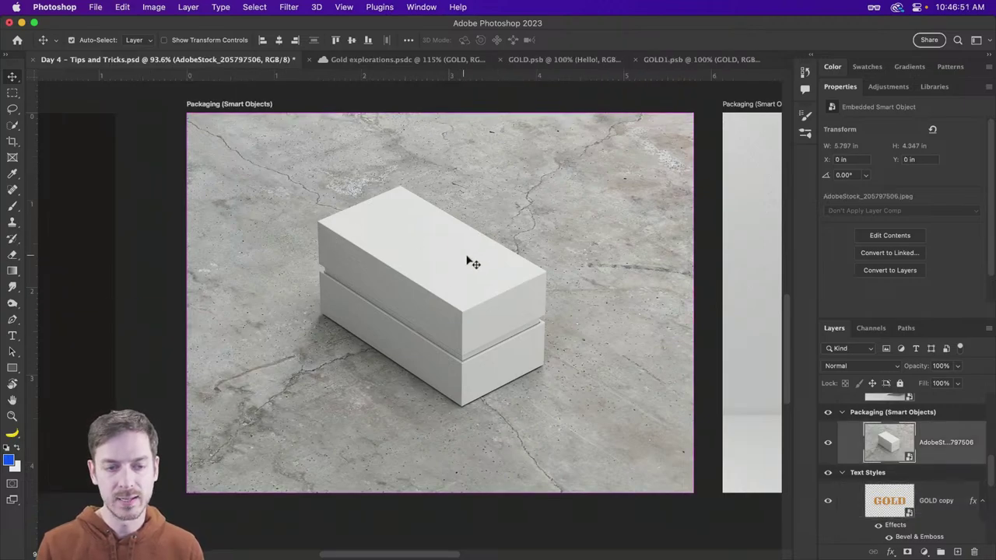
scroll(599, 278, right, 5)
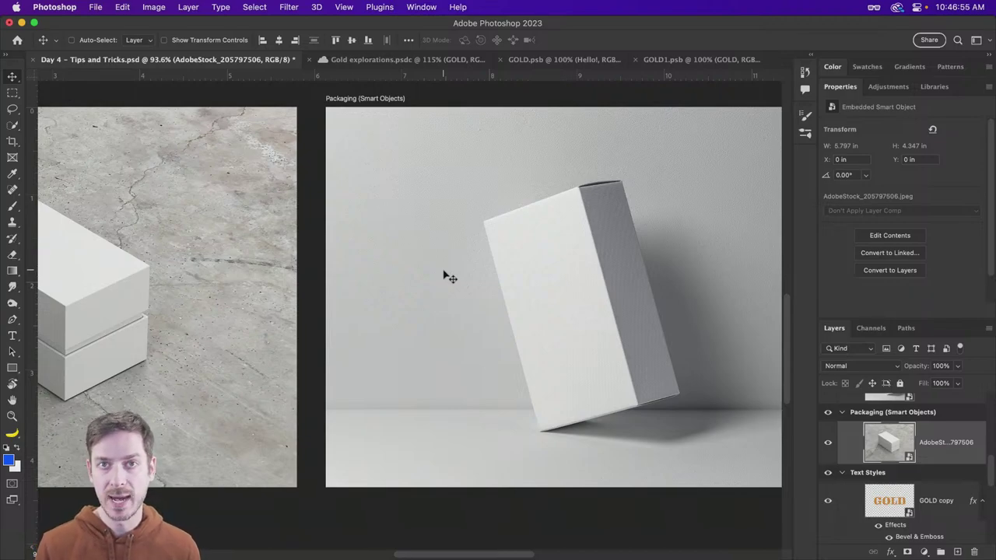
scroll(444, 274, left, 5)
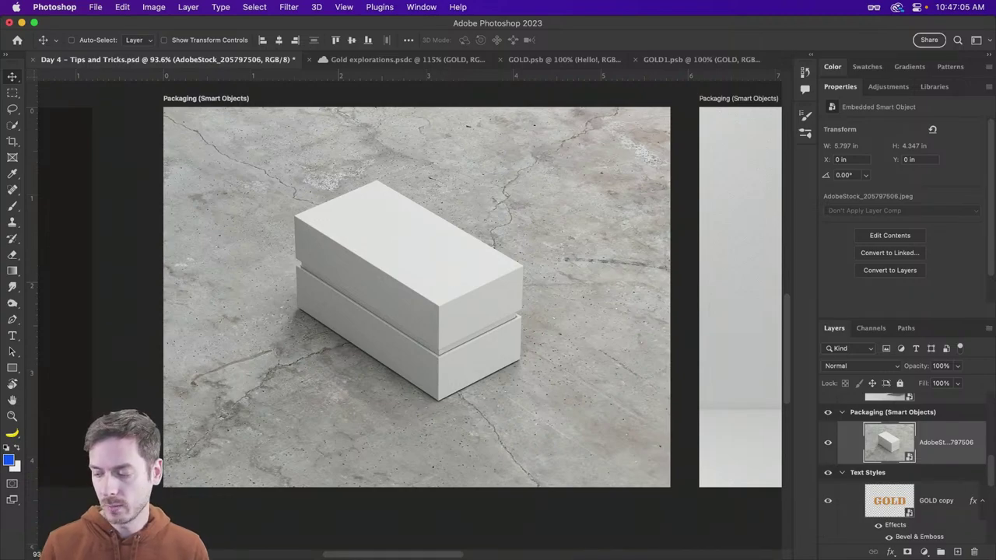
key(super+Tab)
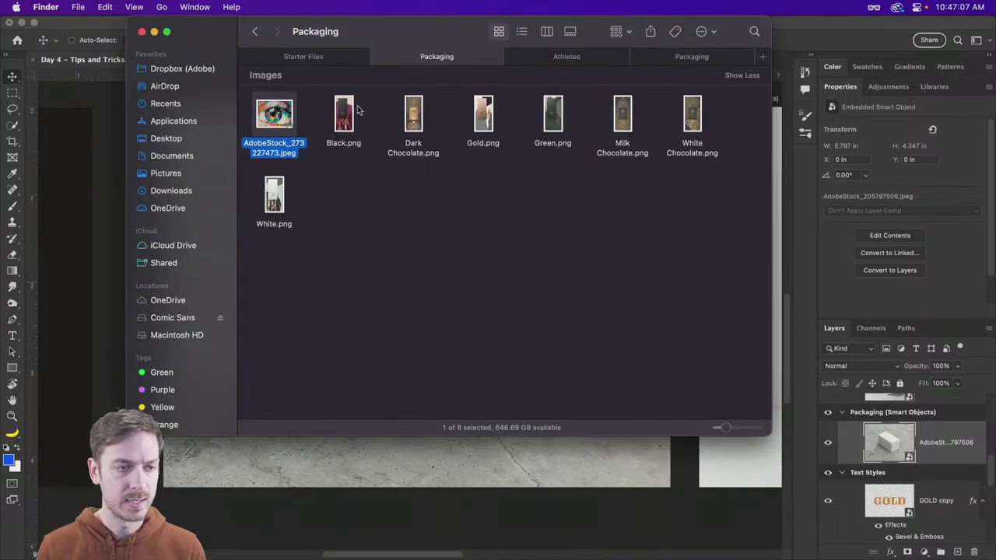
click(355, 115)
drag(346, 109, 378, 179)
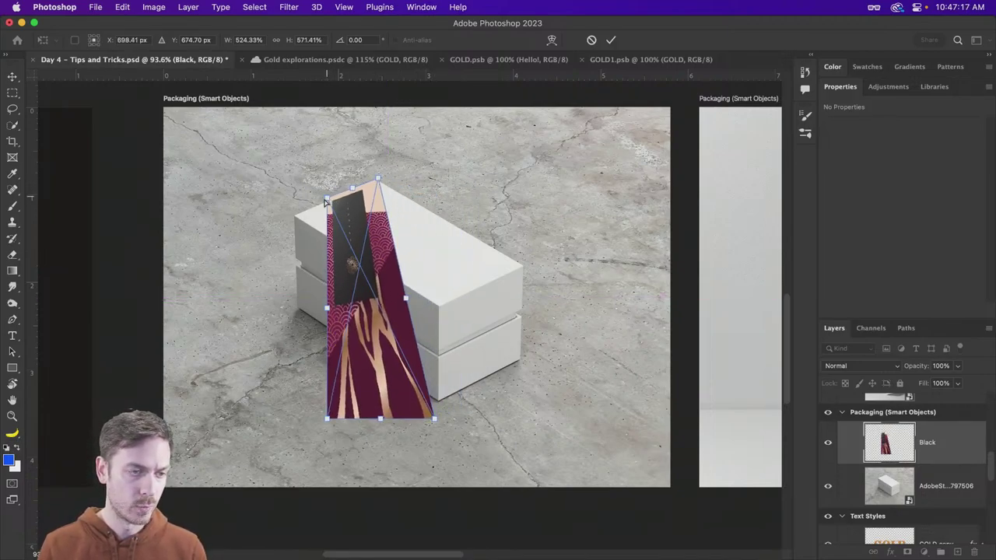
drag(329, 198, 294, 214)
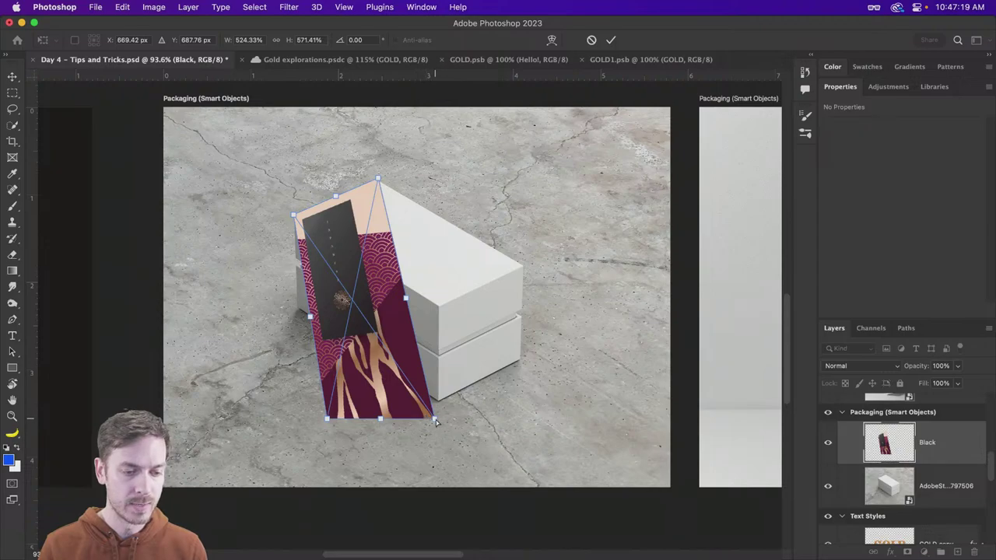
drag(436, 421, 521, 266)
drag(328, 422, 440, 310)
key(Return)
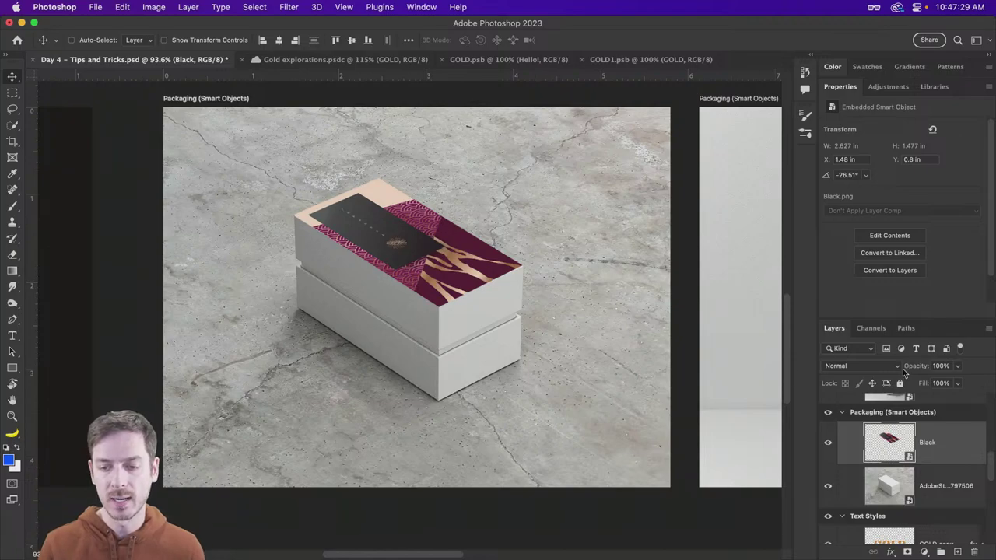
click(864, 365)
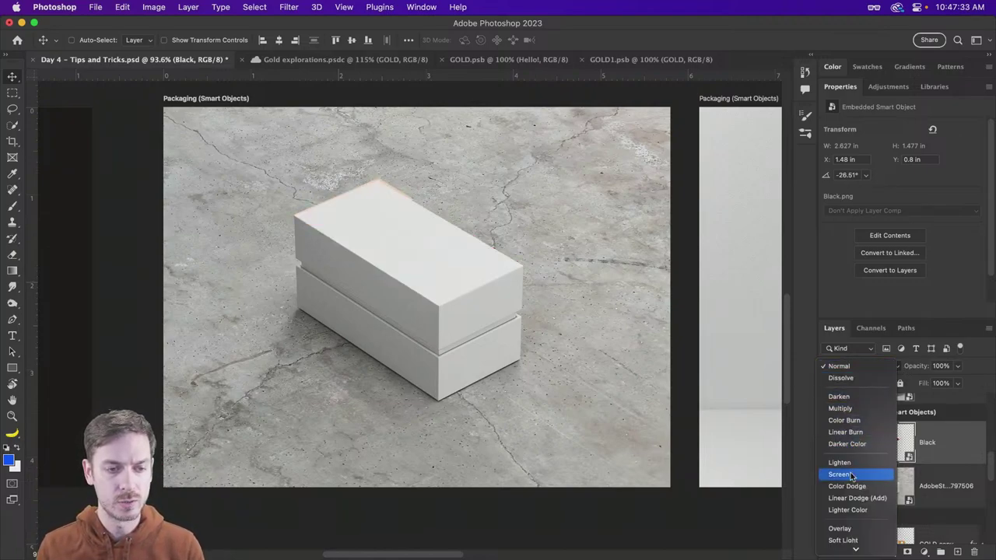
scroll(854, 483, down, 2)
scroll(854, 508, down, 3)
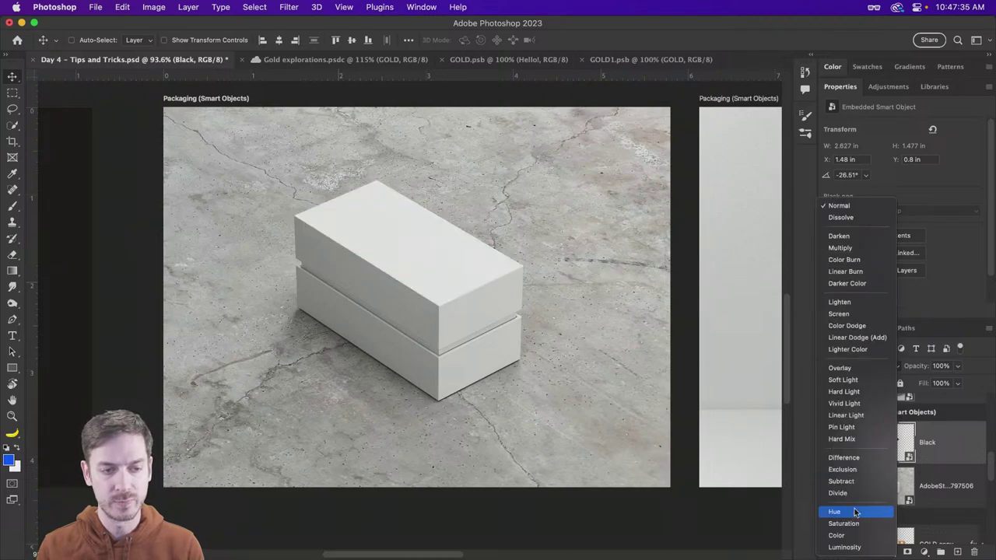
Keep Normal blending and Alt-drag a copy of the Black design onto the right artboard.
key(Escape)
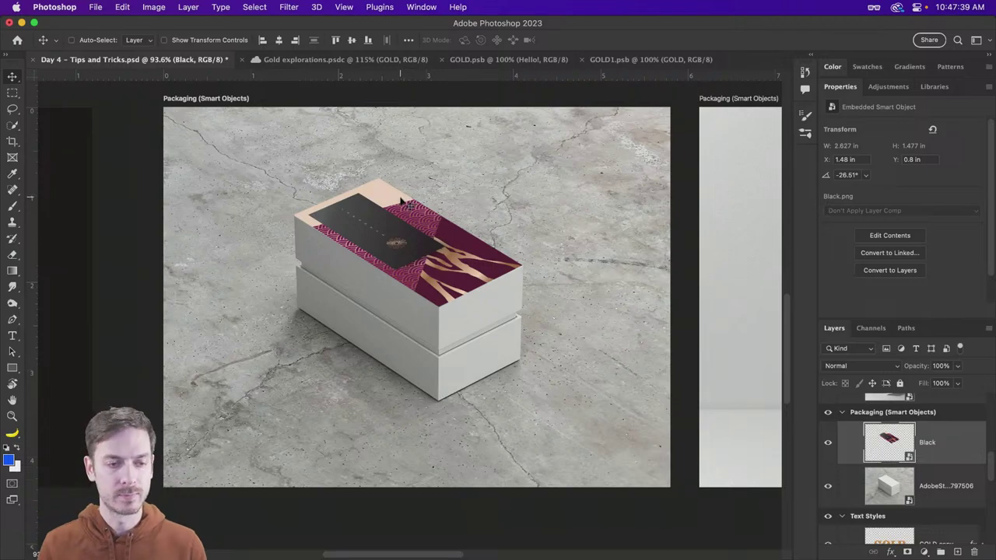
scroll(401, 201, right, 5)
drag(179, 244, 697, 274)
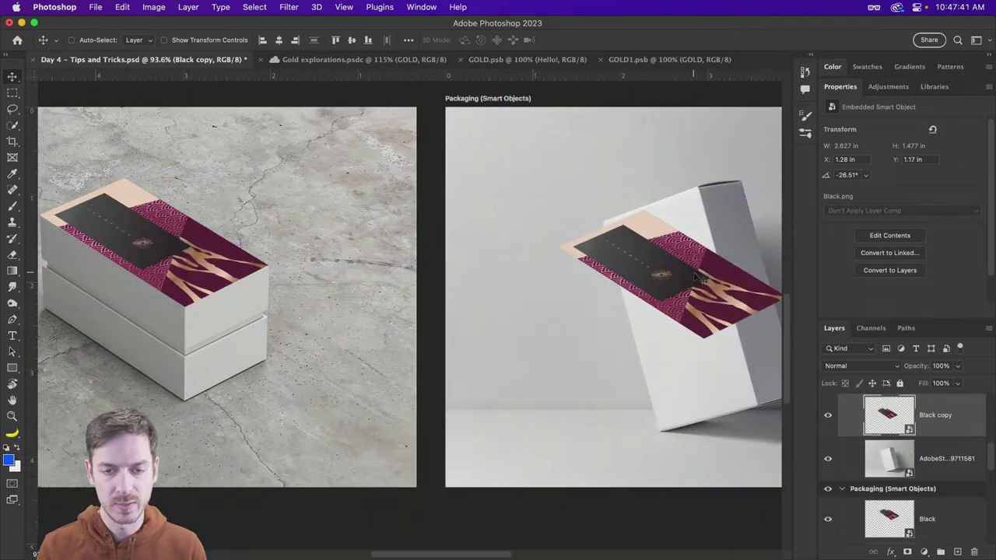
Distort the Black copy's four corners onto the leaning box's front face and commit it.
key(super+t)
drag(646, 211, 698, 187)
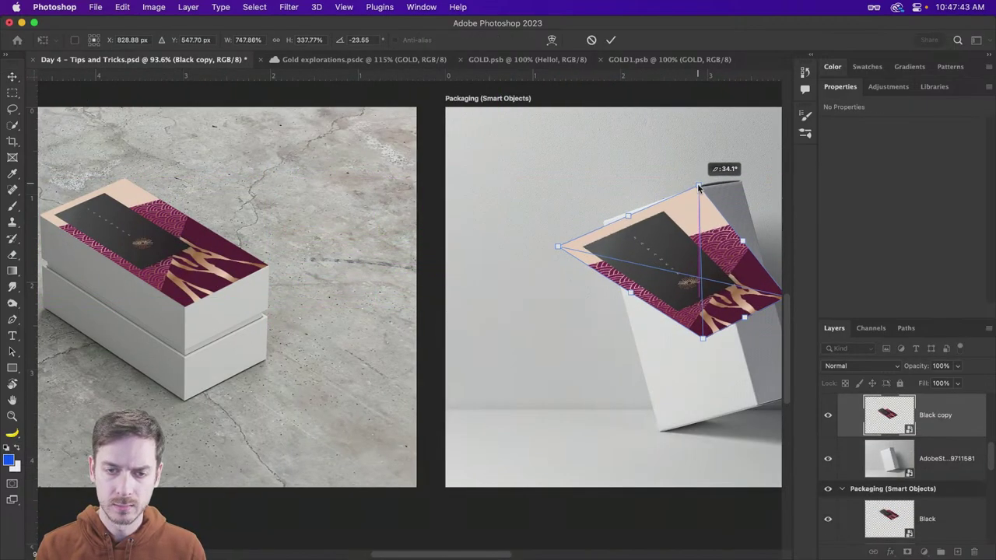
drag(557, 248, 601, 224)
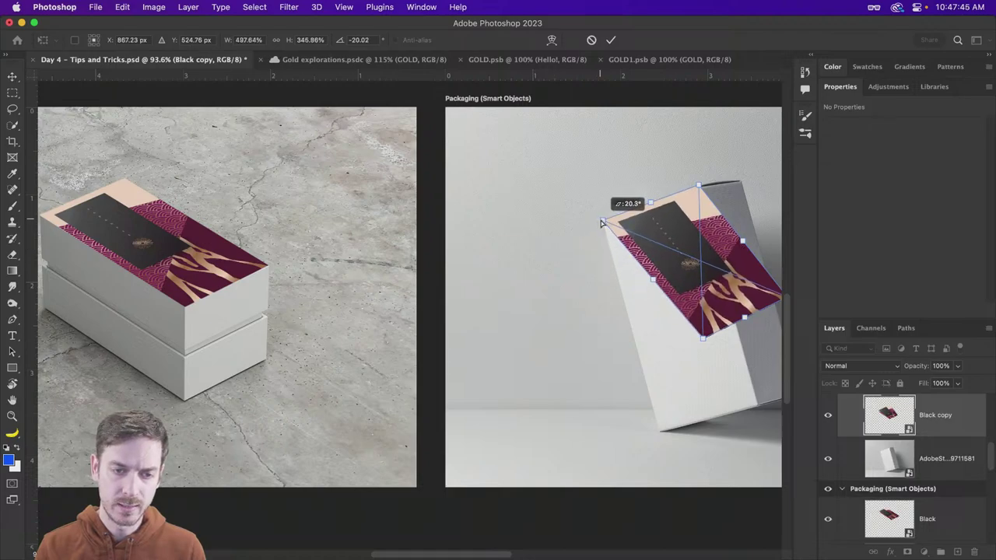
drag(704, 338, 662, 433)
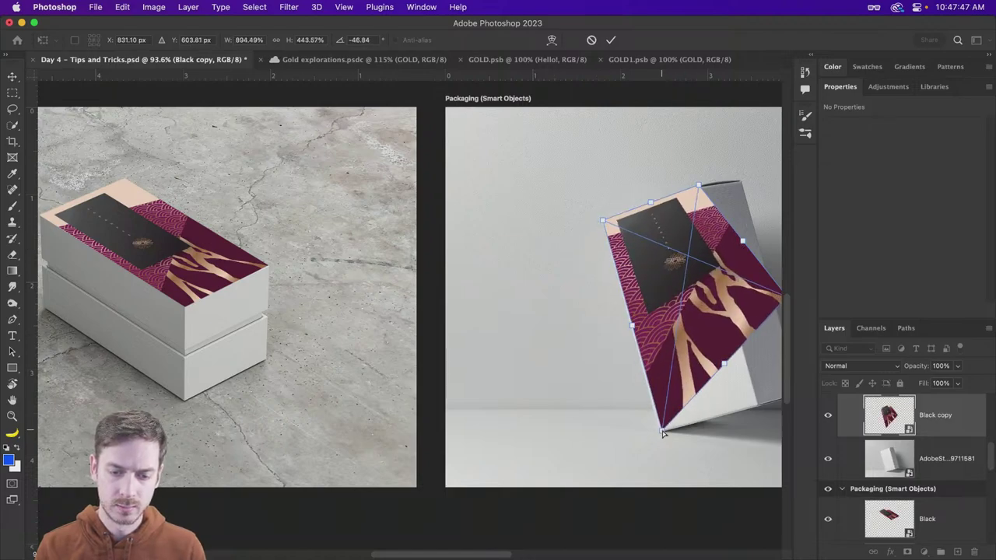
scroll(660, 431, down, 3)
scroll(719, 307, right, 1)
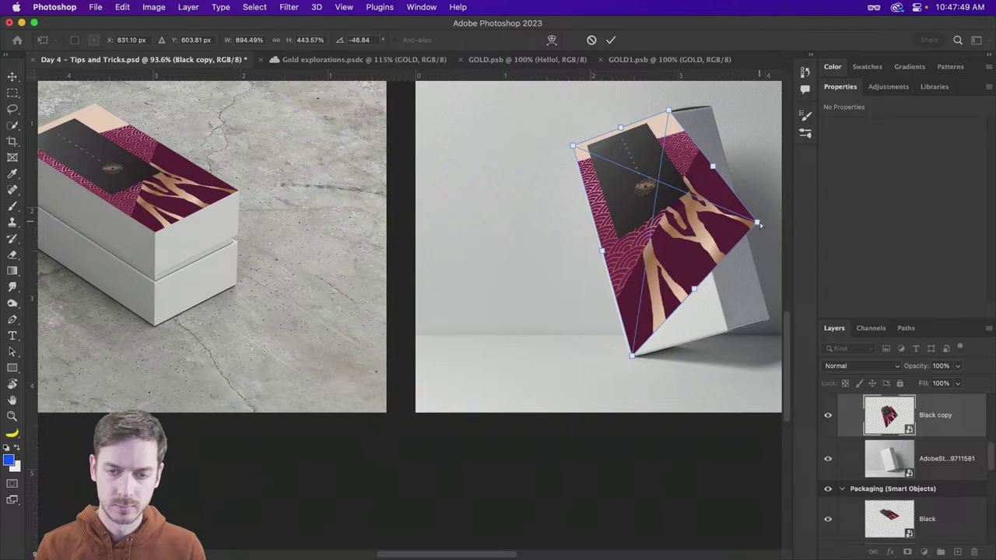
drag(760, 225, 728, 331)
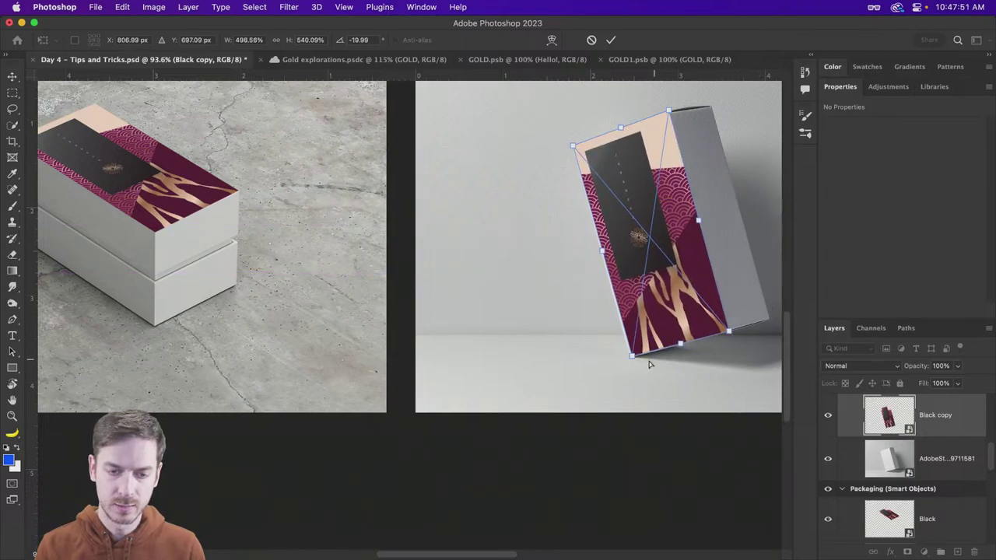
drag(634, 360, 631, 362)
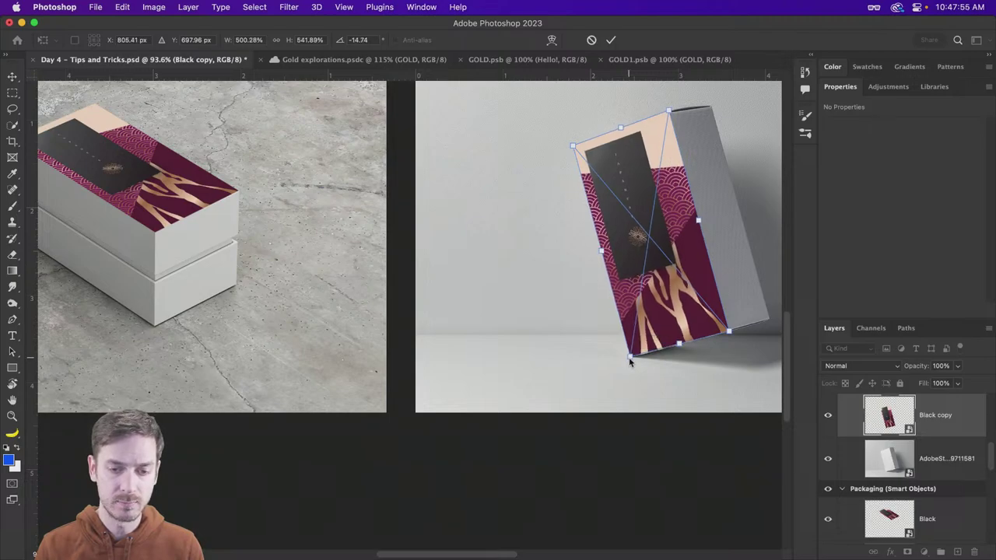
key(Return)
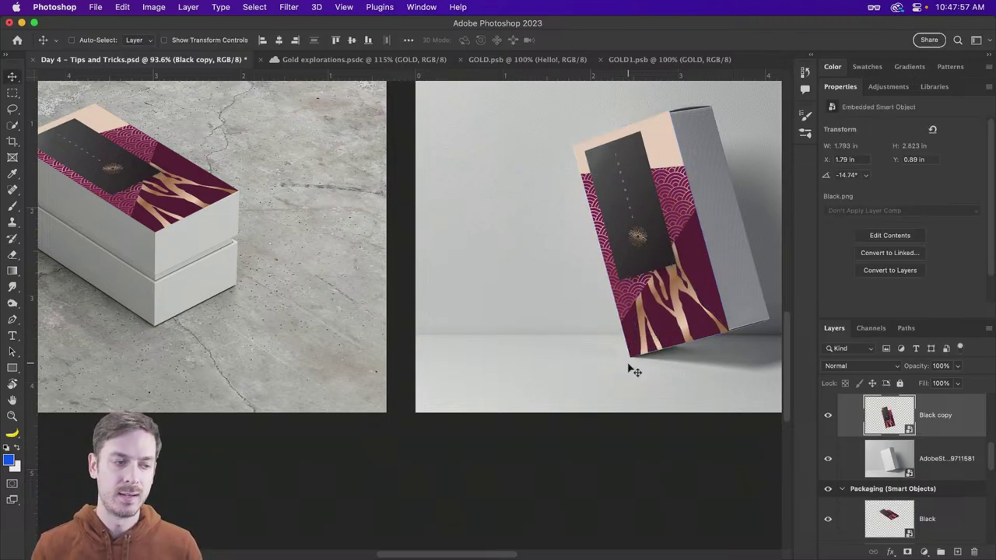
scroll(628, 371, left, 5)
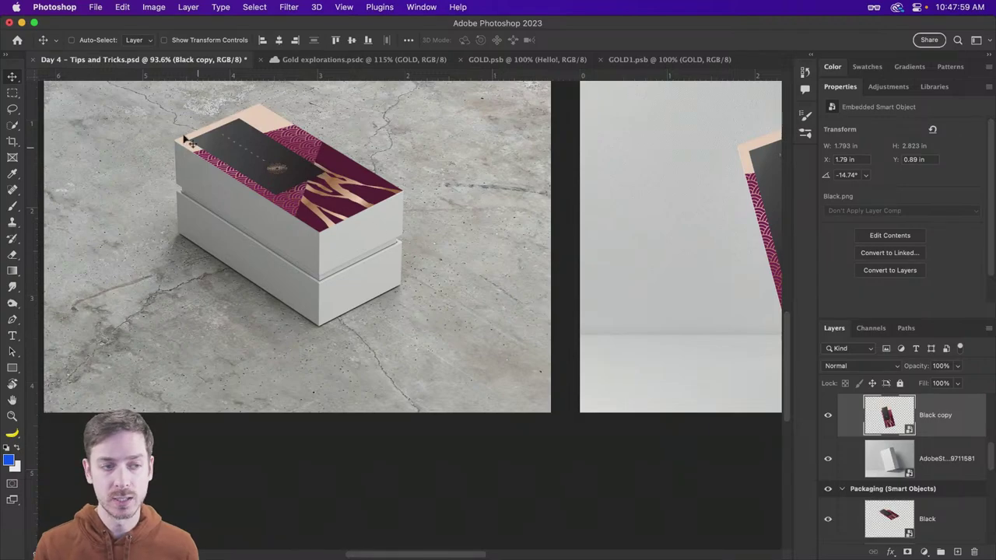
Quick Look Green.png in the Packaging folder, then delete the Black copy layer in Photoshop.
key(super)
key(super+Tab)
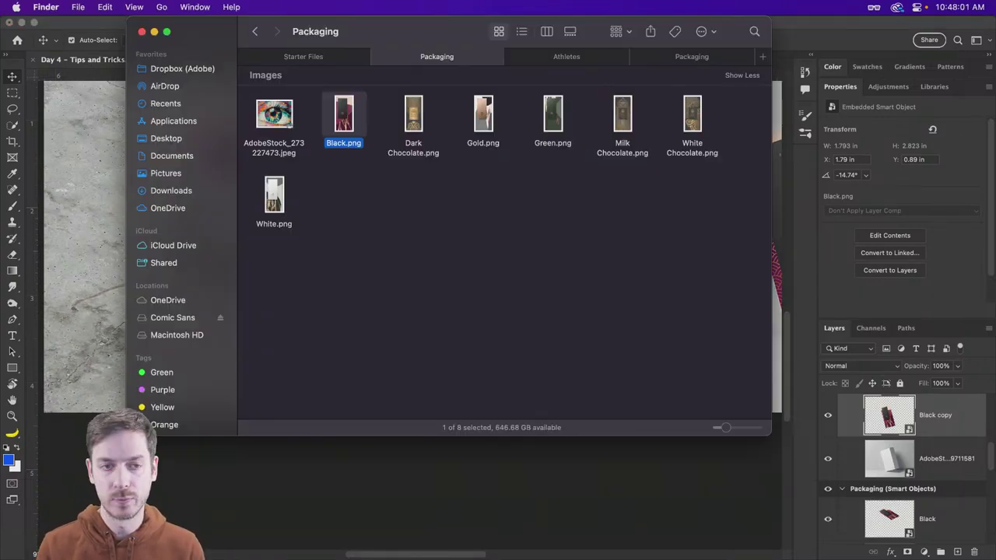
click(556, 117)
key(space)
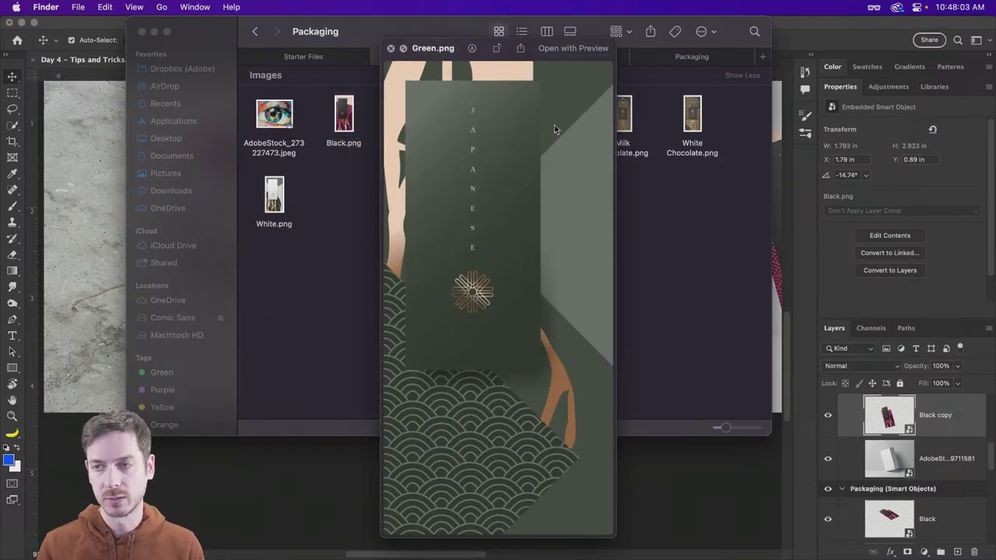
key(space)
key(super+Tab)
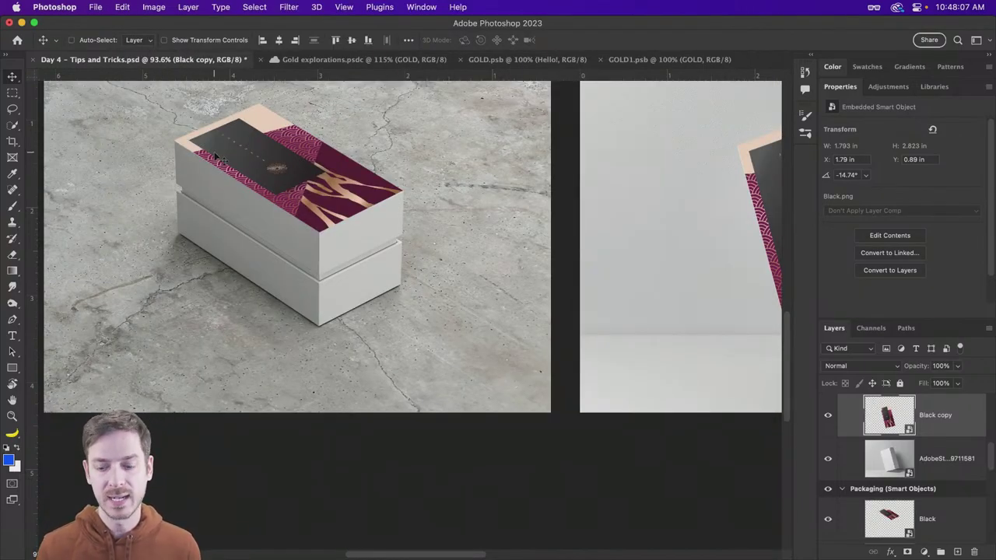
key(BackSpace)
Delete the box-top Black design and place a fresh Black.png from Finder onto the mockup.
super+click(300, 175)
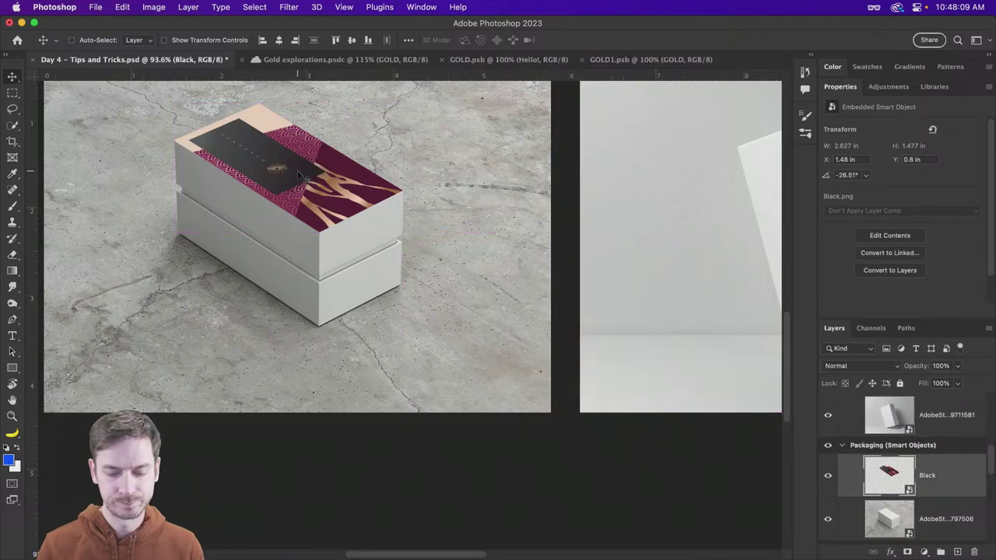
key(BackSpace)
drag(301, 174, 403, 246)
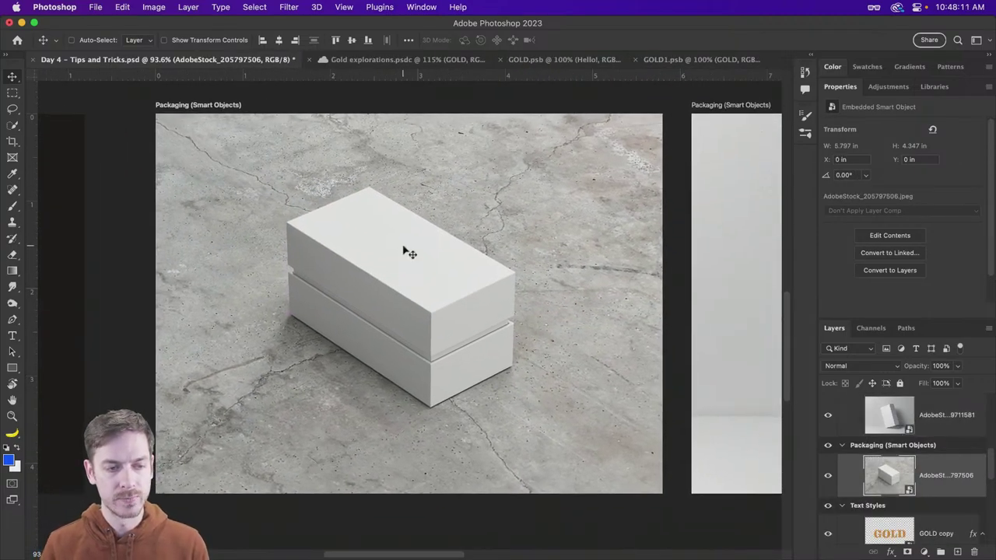
key(super)
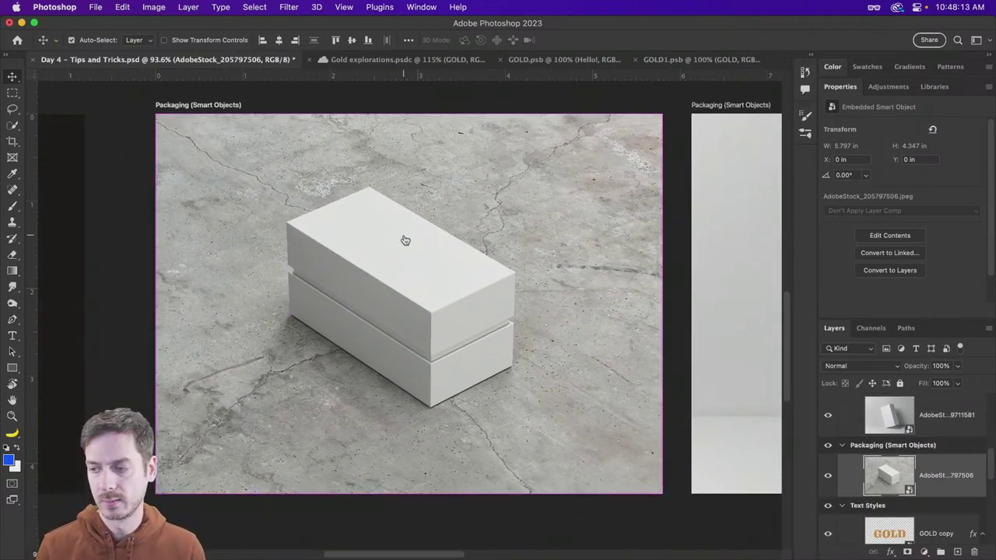
key(super+Tab)
click(481, 231)
key(super+Tab)
drag(340, 111, 518, 179)
key(Return)
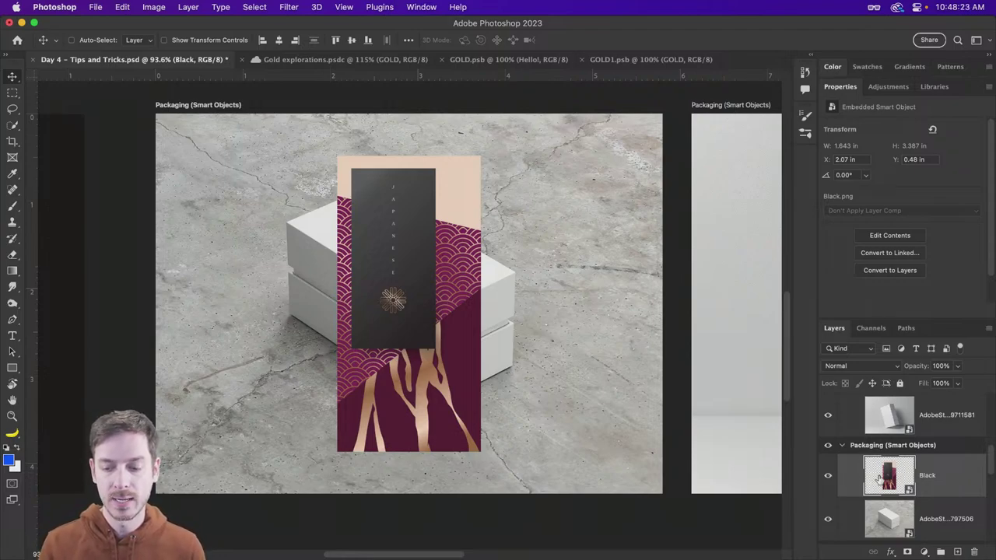
Rasterize the Black layer, then convert it back into a smart object.
right_click(930, 470)
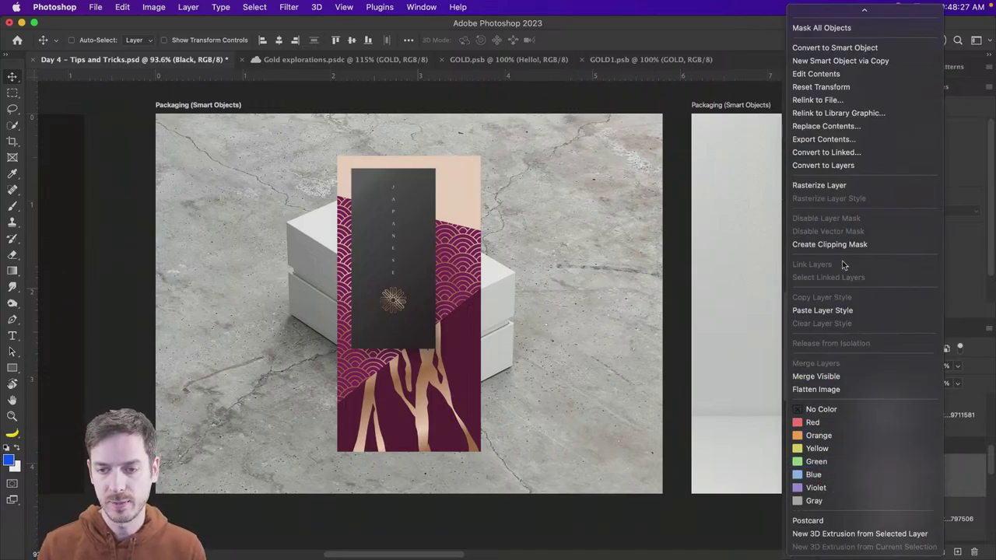
click(836, 186)
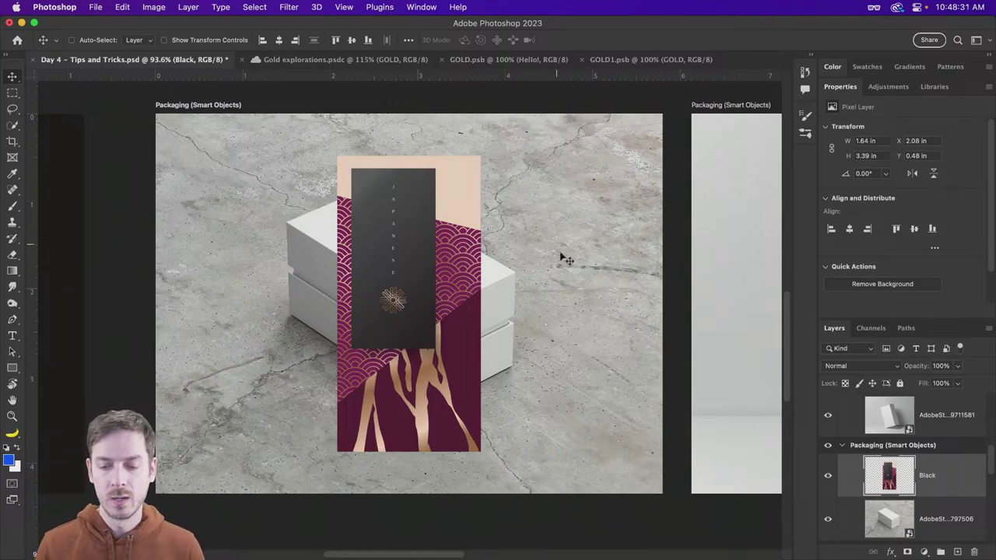
right_click(849, 476)
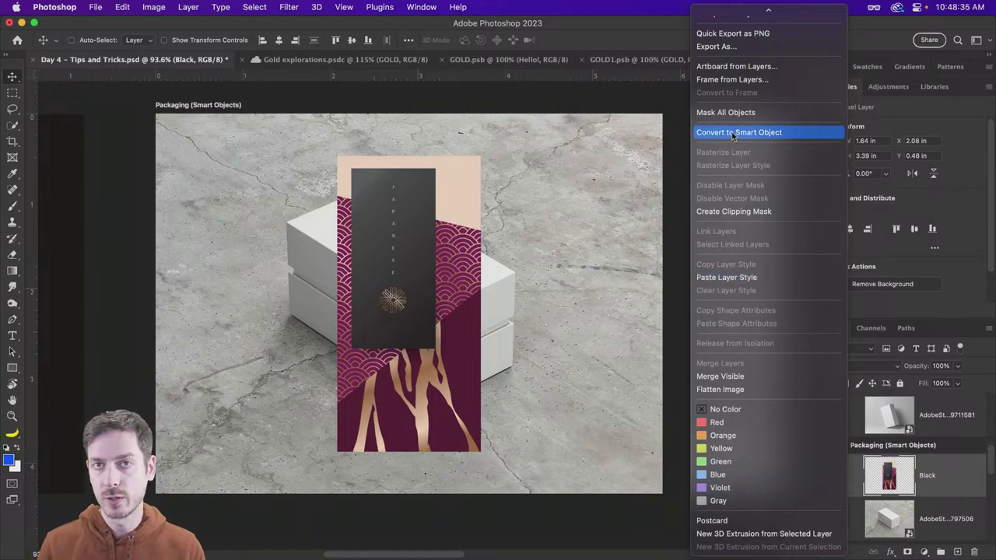
click(732, 131)
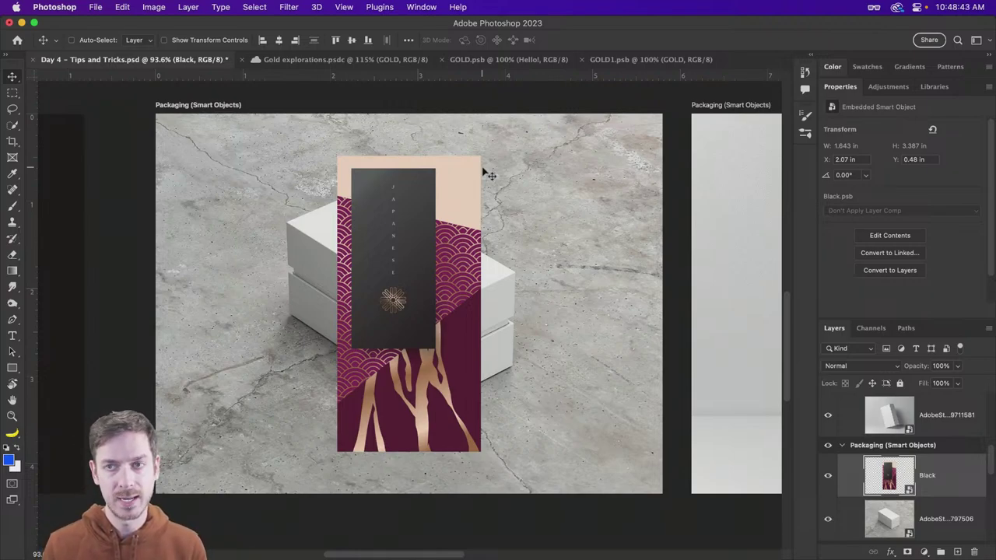
Distort the Black design's corners to fit the concrete box lid and commit.
key(super+t)
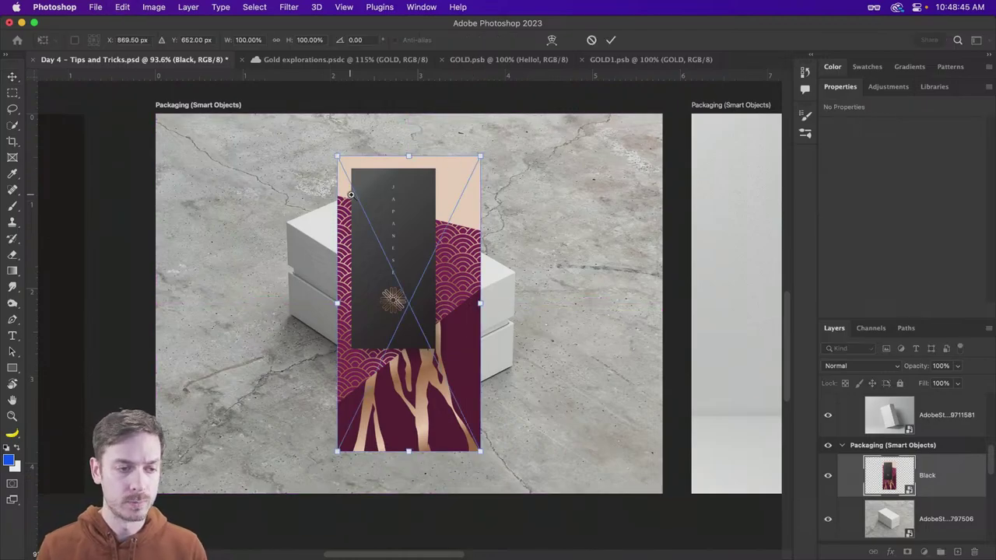
scroll(351, 195, up, 4)
drag(545, 138, 258, 233)
drag(383, 190, 382, 186)
scroll(440, 224, down, 5)
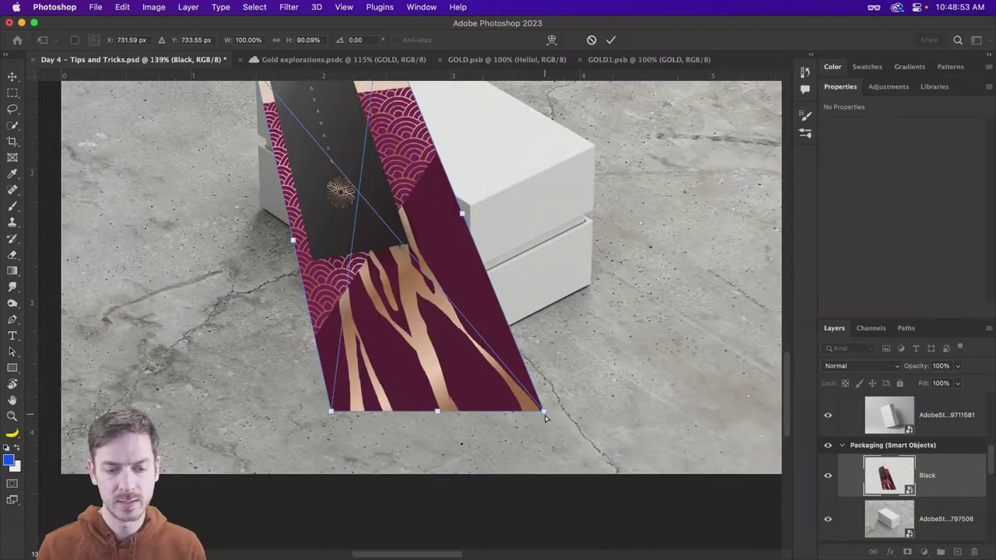
drag(545, 419, 593, 144)
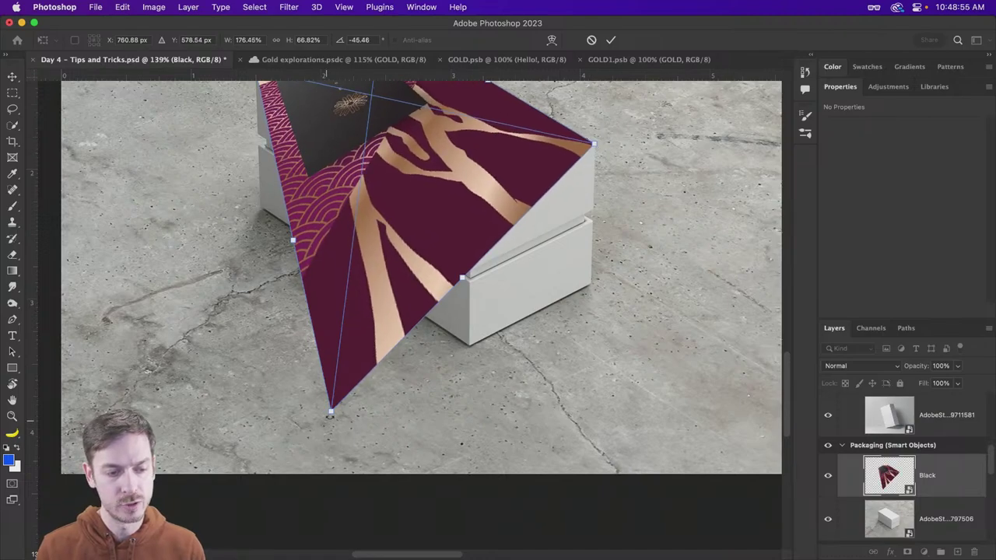
drag(330, 415, 472, 207)
key(Return)
Refine the Black design's right corner onto the lid's right edge, settling at -26.02°.
scroll(467, 214, up, 8)
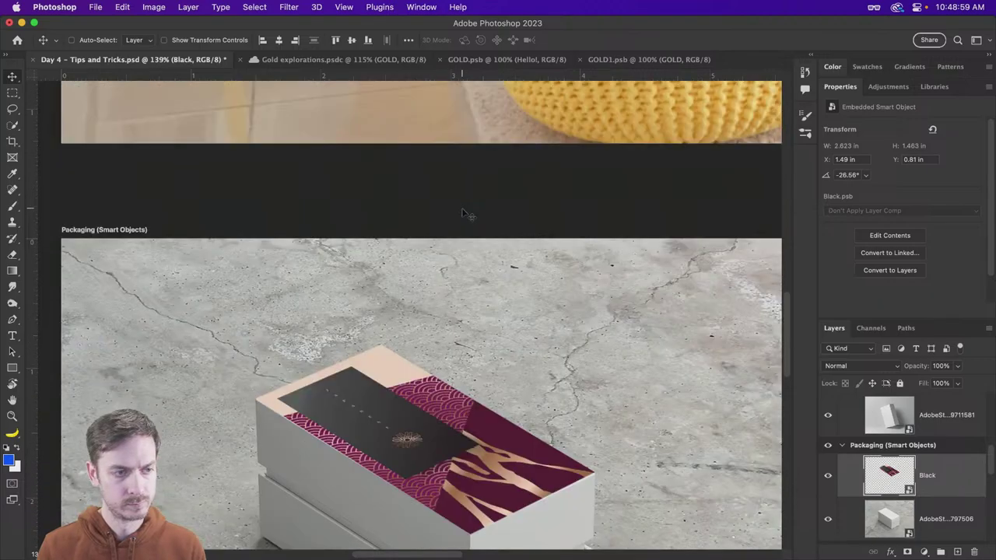
scroll(444, 349, up, 5)
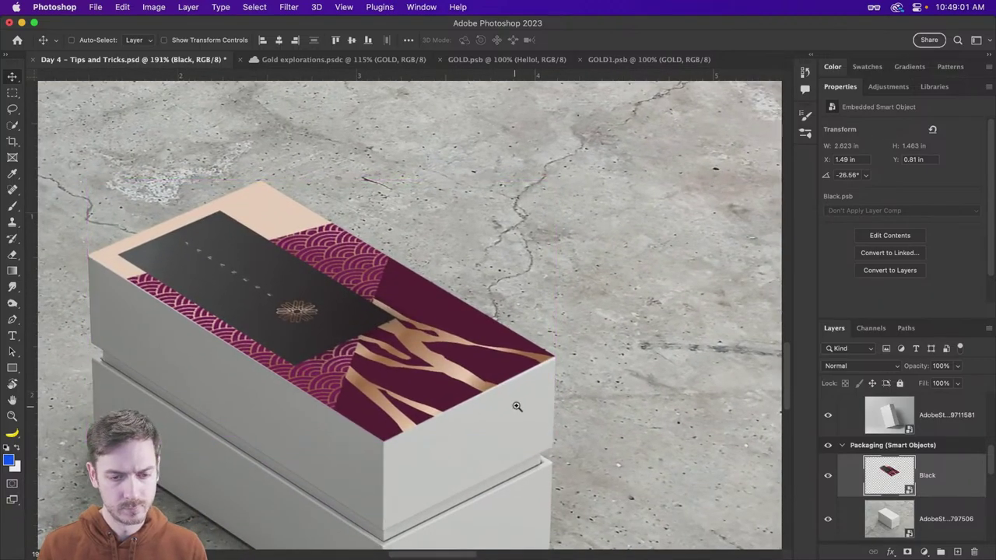
scroll(517, 406, up, 4)
key(ctrl+t)
drag(582, 326, 585, 331)
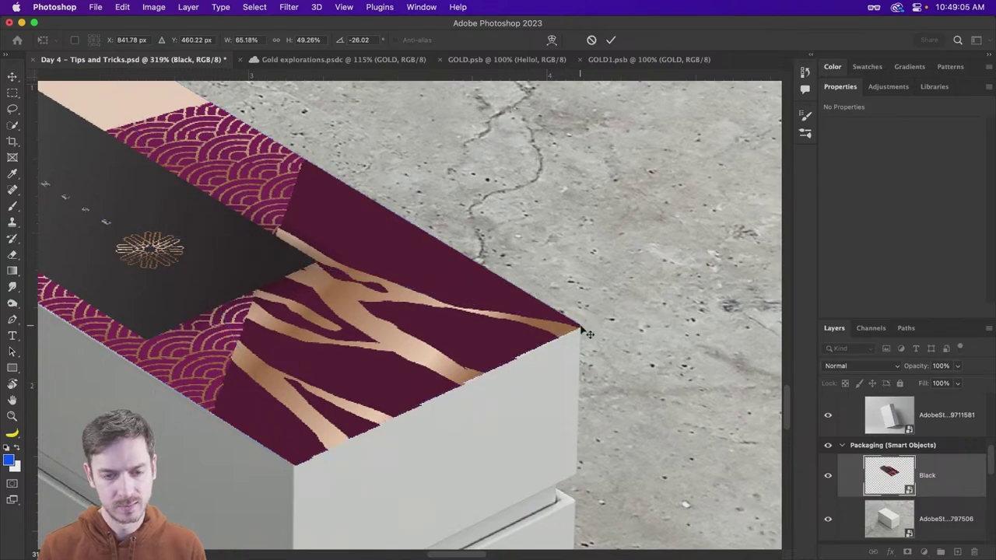
key(Return)
Drag an undistorted Black copy onto the leaning box on the right artboard.
scroll(589, 334, down, 6)
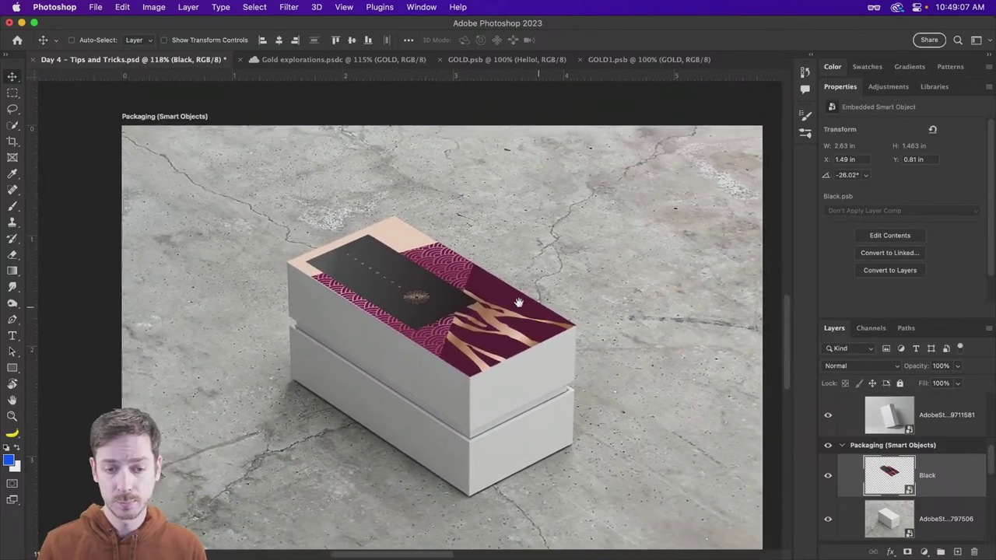
scroll(519, 302, down, 2)
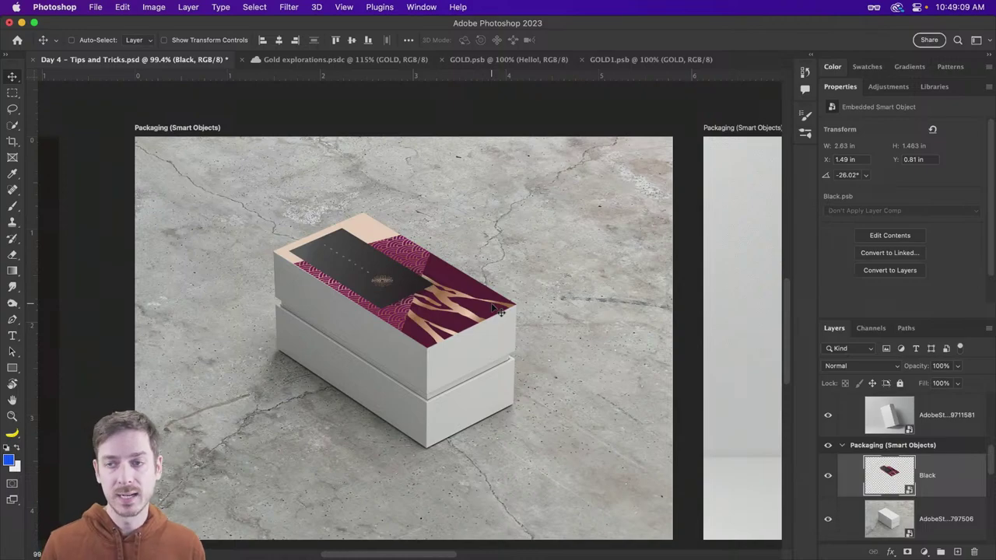
scroll(498, 310, right, 3)
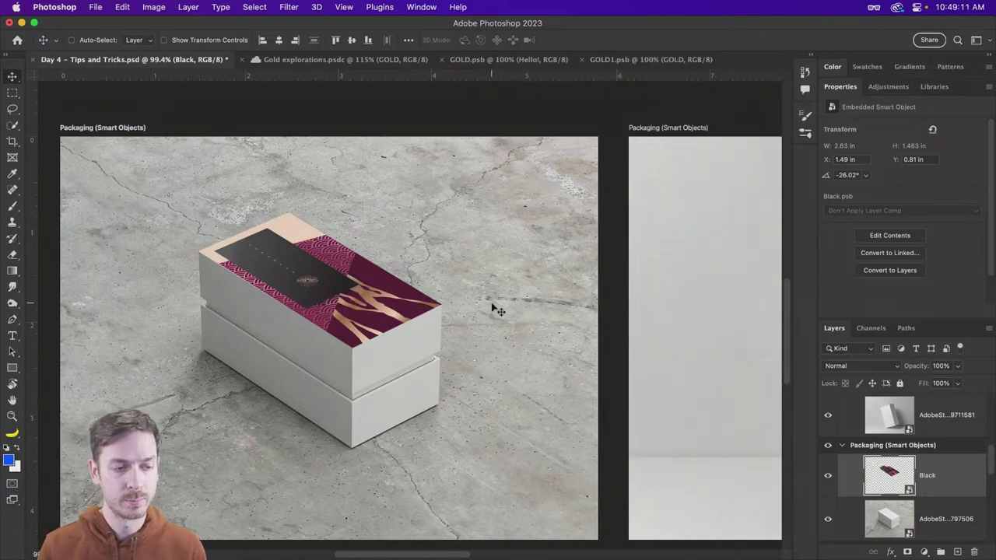
scroll(399, 294, right, 4)
drag(230, 298, 705, 269)
scroll(667, 216, right, 5)
drag(482, 234, 514, 304)
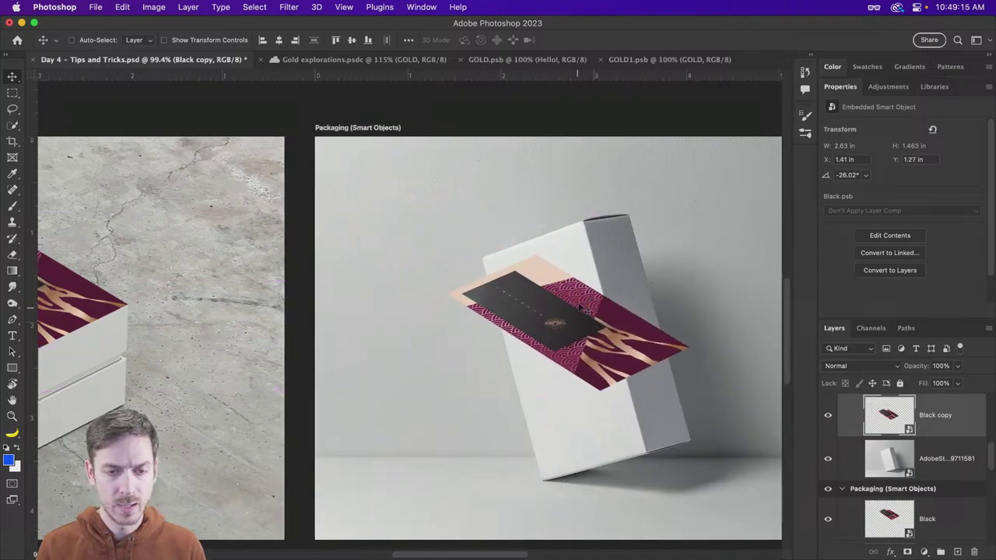
Rotate the copied card to the box's -14.39° tilt and distort its corners onto the front face.
key(ctrl+t)
drag(537, 214, 587, 224)
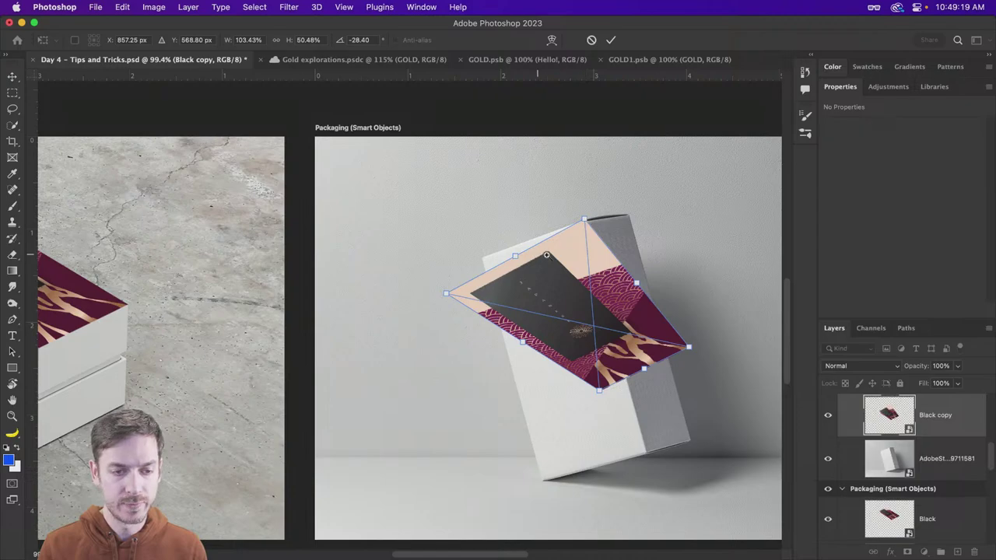
scroll(539, 255, up, 3)
drag(397, 311, 458, 260)
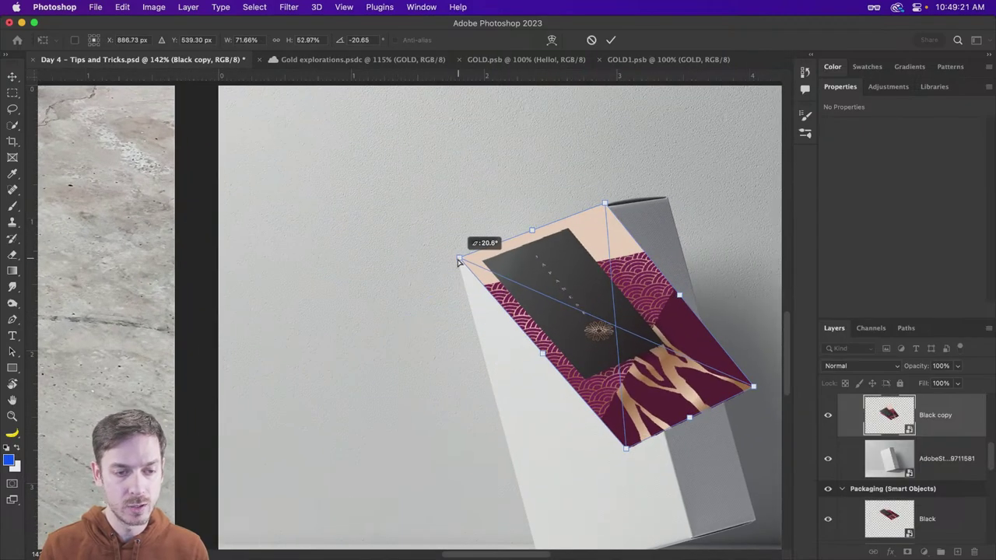
drag(523, 299, 414, 185)
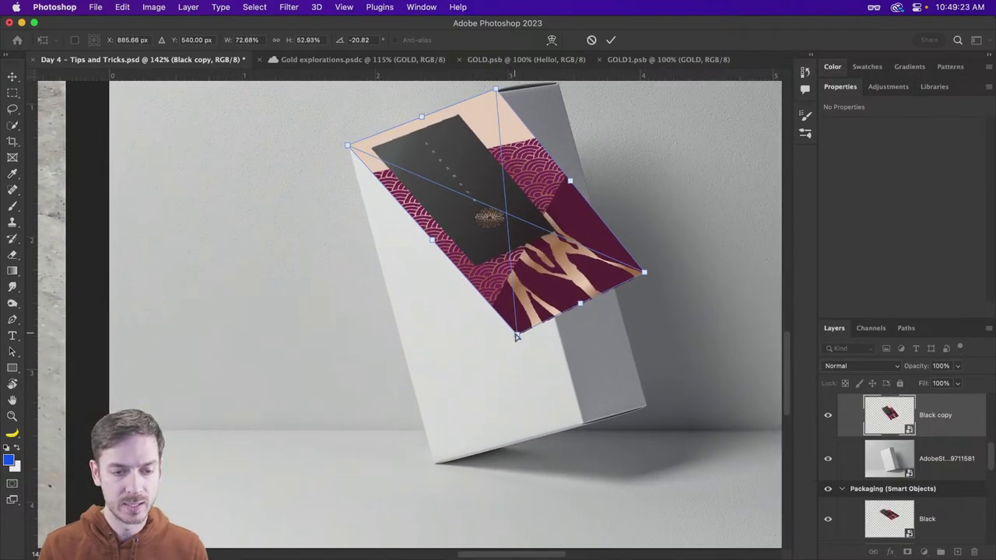
drag(516, 336, 434, 463)
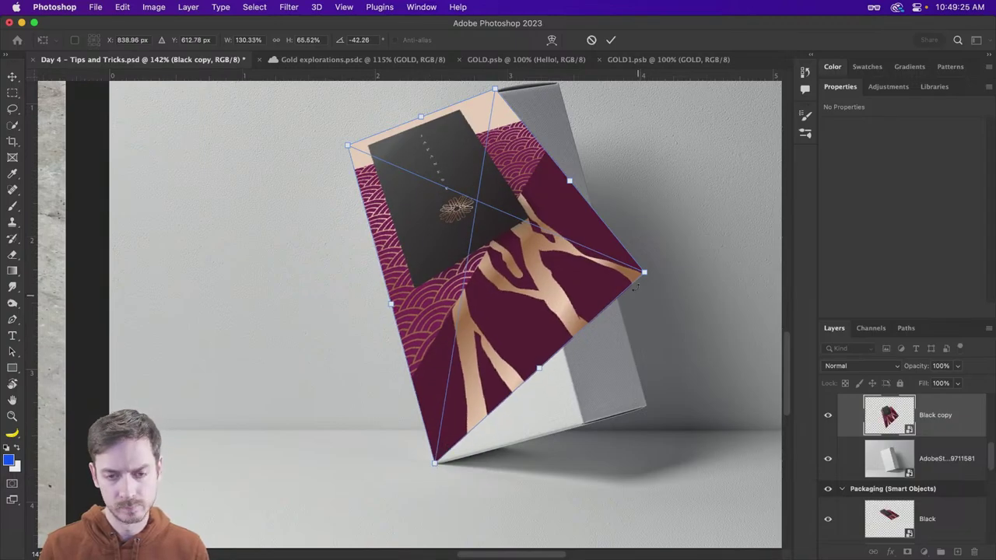
drag(645, 273, 583, 425)
key(Return)
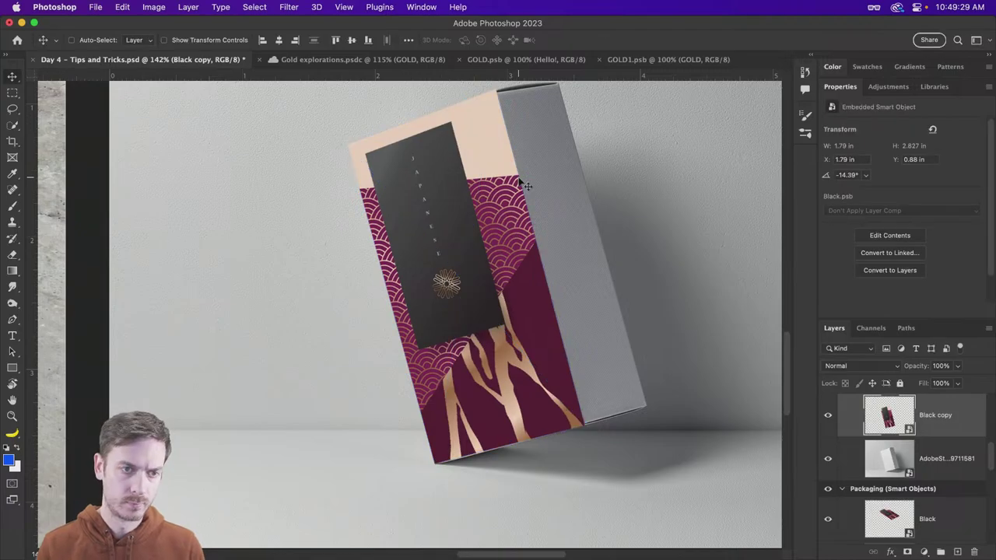
Lower the card's opacity, align its top corner with the box edge, then restore 100% opacity.
mouse_move(474, 112)
mouse_down()
mouse_move(484, 127)
mouse_move(488, 112)
mouse_up()
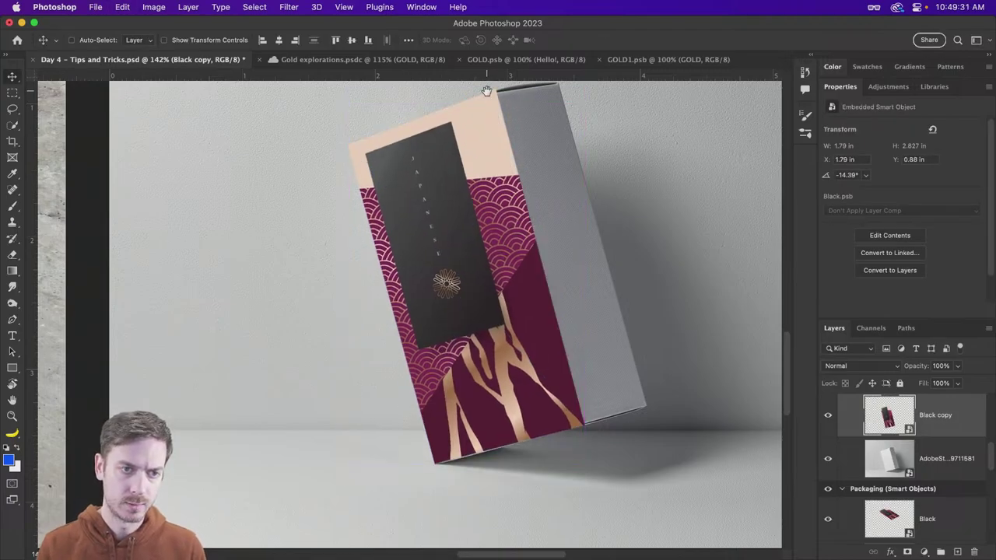
scroll(493, 116, up, 5)
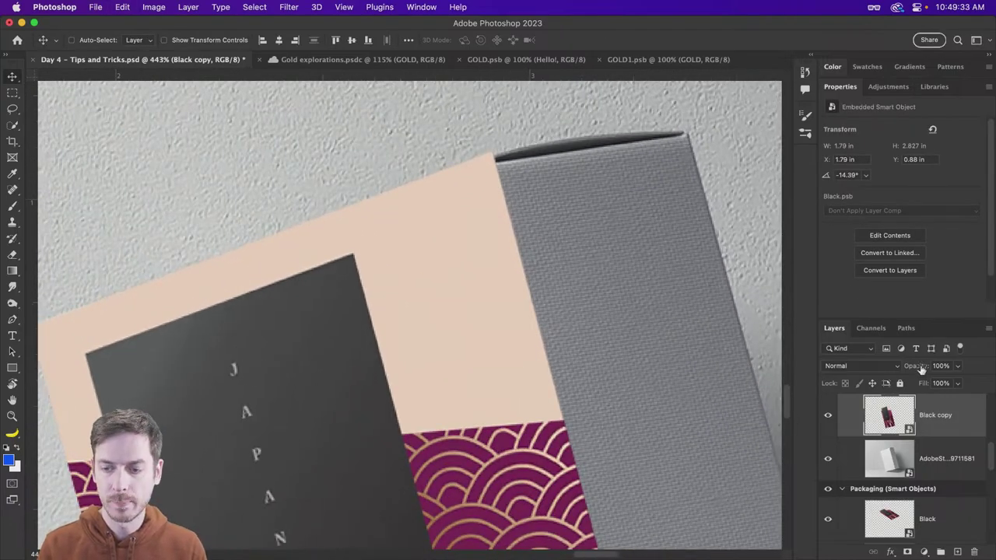
drag(922, 369, 903, 369)
key(ctrl+t)
drag(493, 154, 485, 161)
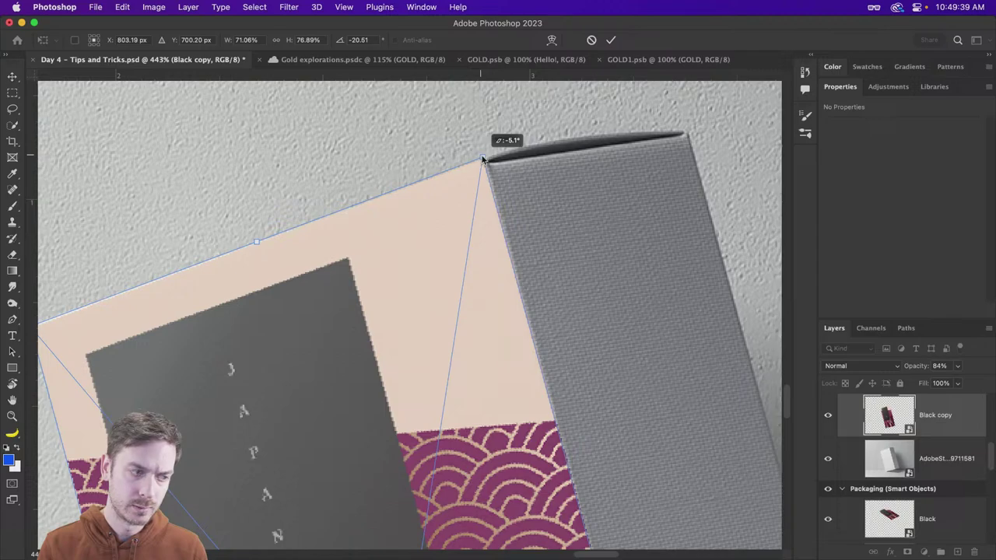
scroll(397, 218, left, 5)
scroll(397, 218, down, 2)
key(Return)
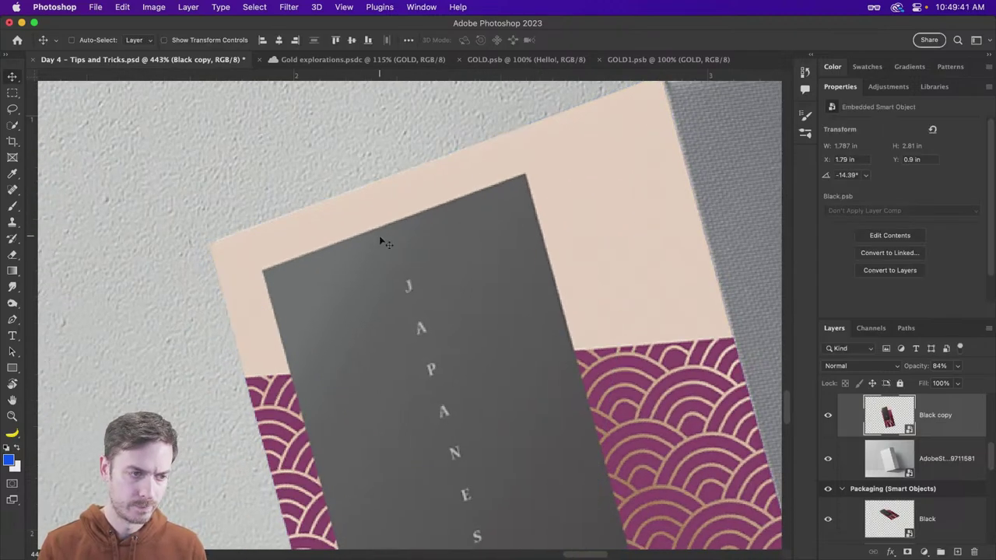
key(0)
key(super+0)
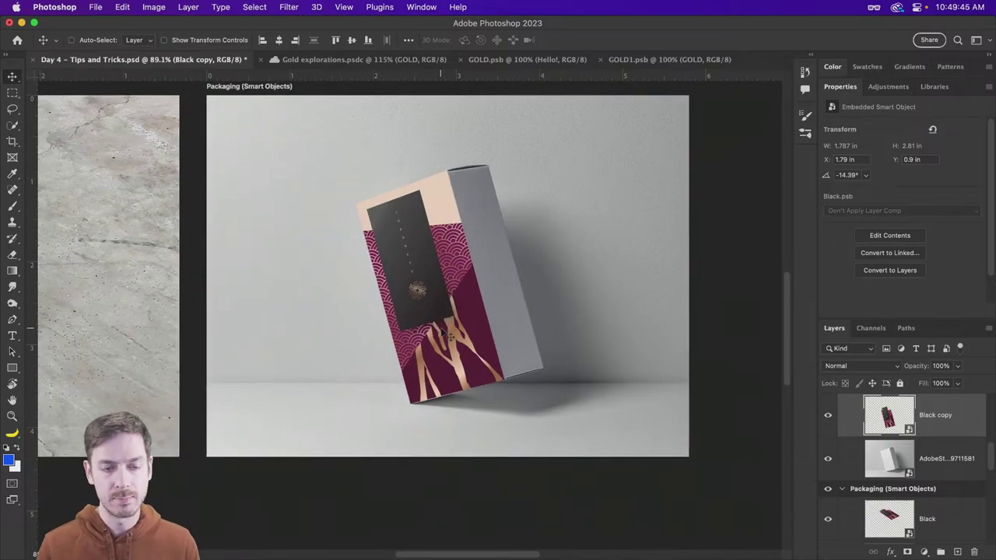
Open Black.psb from the Black copy layer and bring up the Packaging folder in Finder.
scroll(449, 336, left, 8)
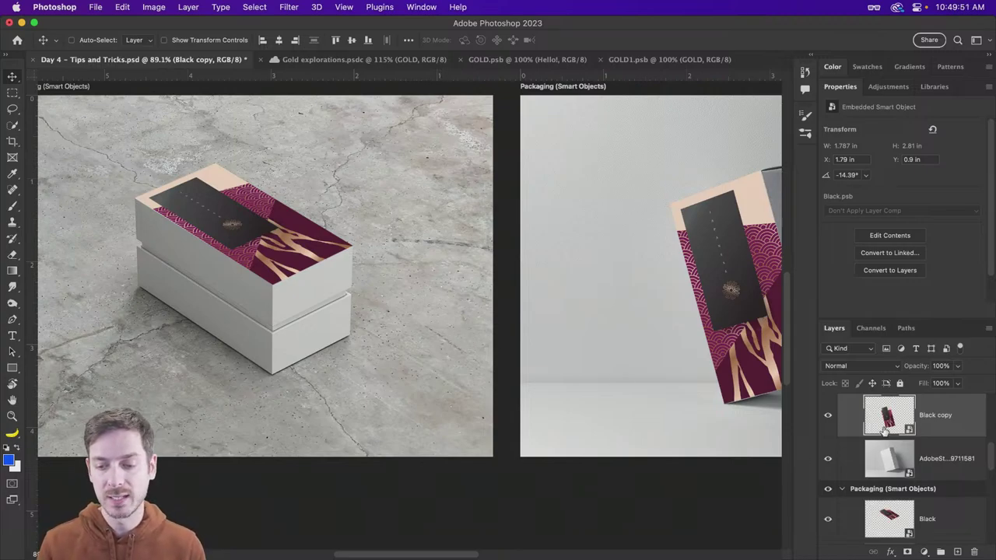
double_click(890, 518)
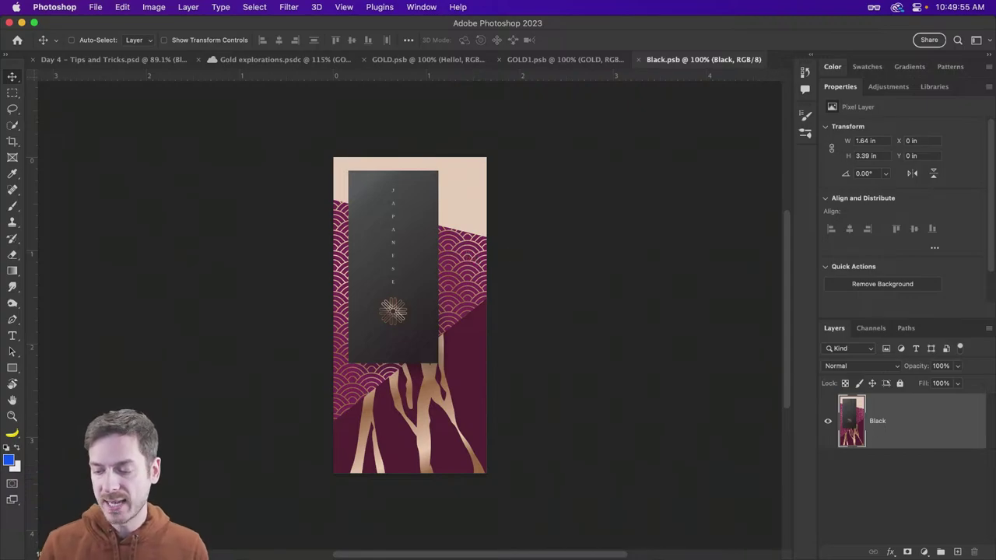
key(super+Tab)
click(651, 171)
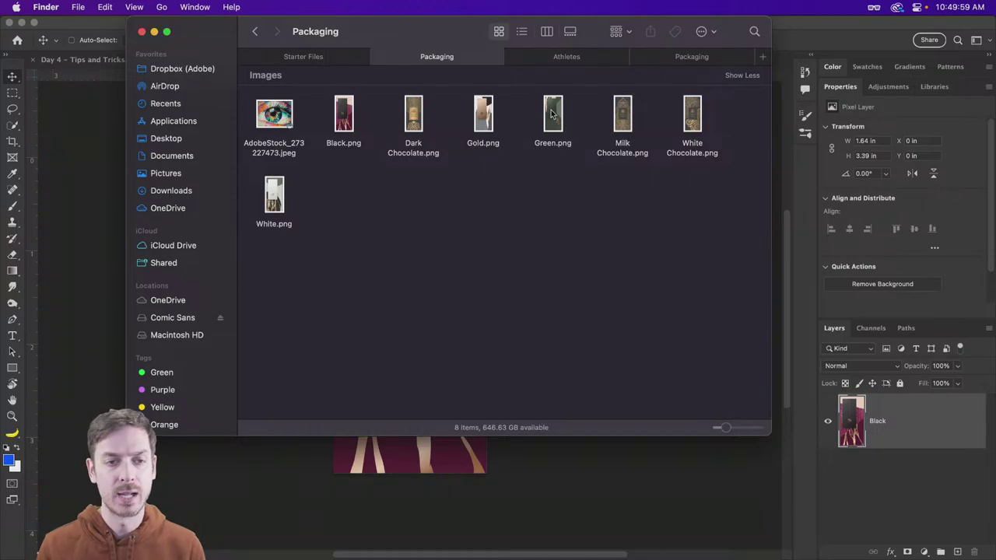
Place Green.png from the Packaging folder into Black.psb, sized to fill the canvas.
drag(551, 114, 510, 171)
key(Return)
Save Black.psb and review both updated box mockups in the Day 4 – Tips and Tricks document.
key(super+s)
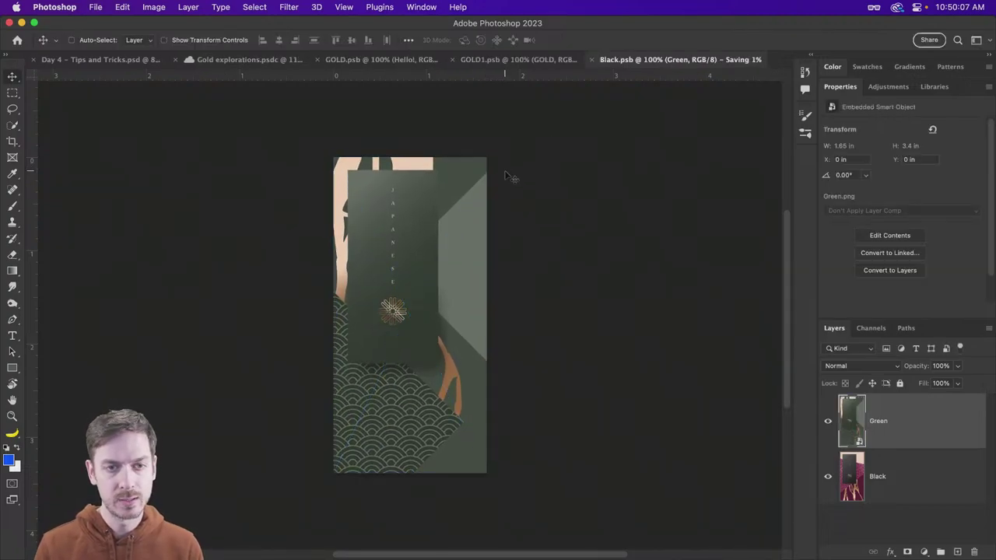
click(106, 66)
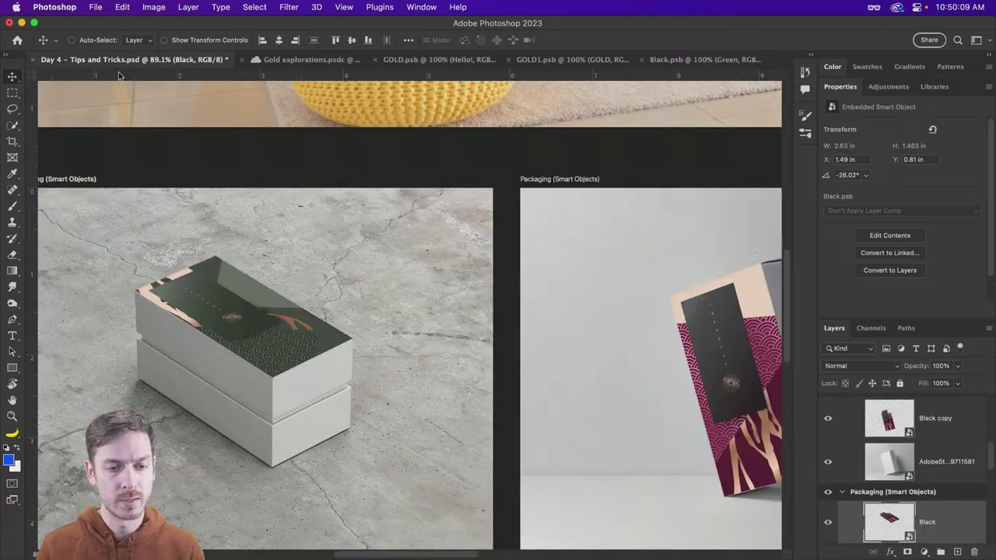
drag(534, 384, 267, 296)
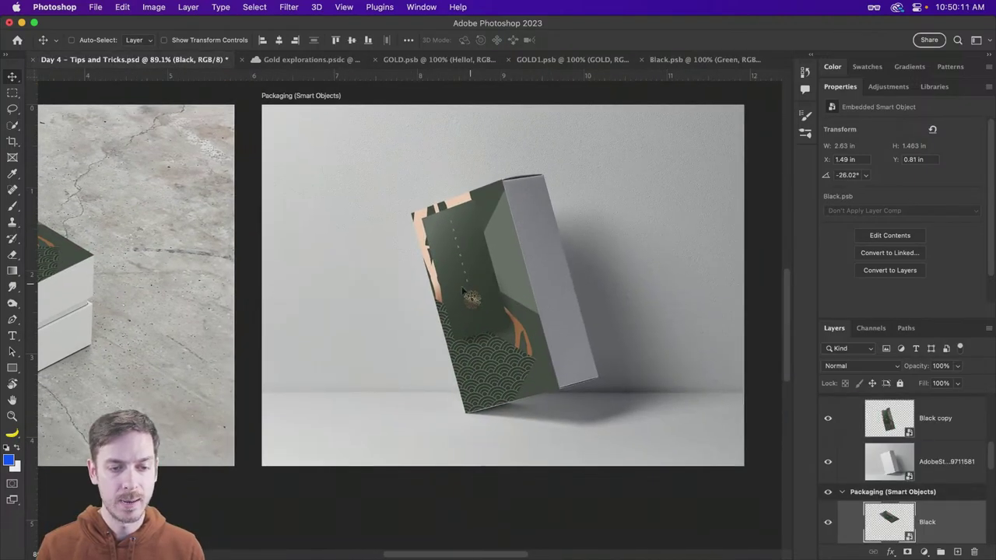
drag(467, 300, 390, 281)
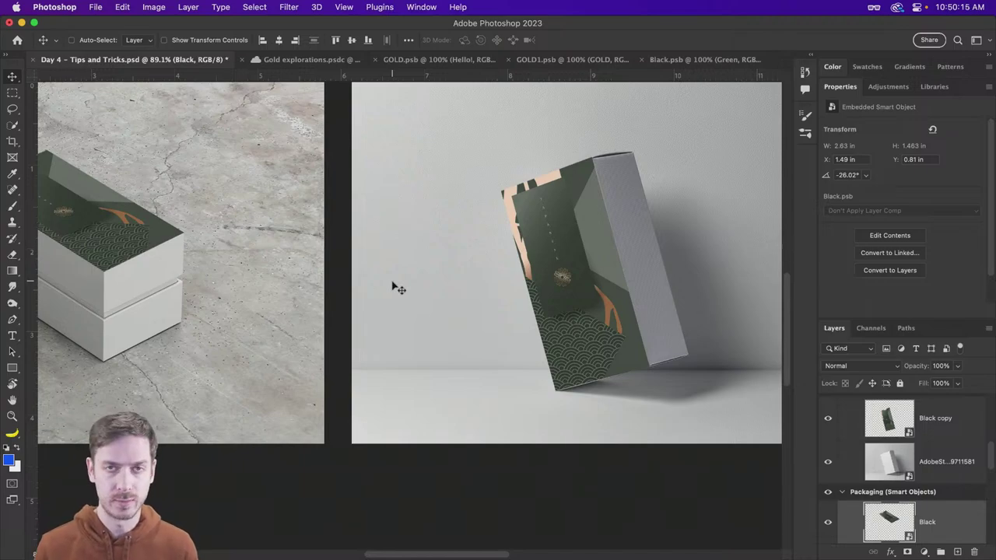
drag(382, 287, 563, 288)
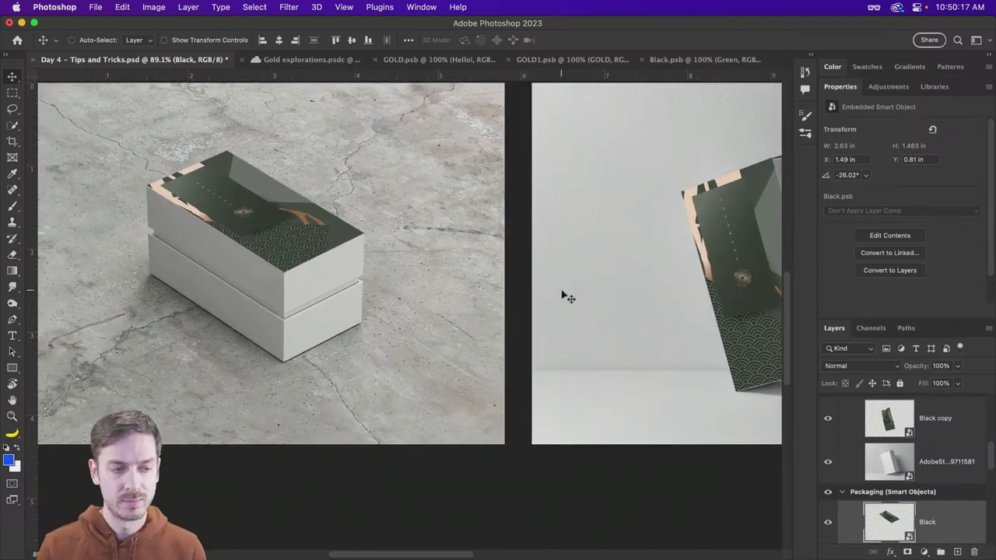
drag(804, 264, 333, 247)
Select the Black copy card on the tilted box and open its blend mode list.
super+click(411, 238)
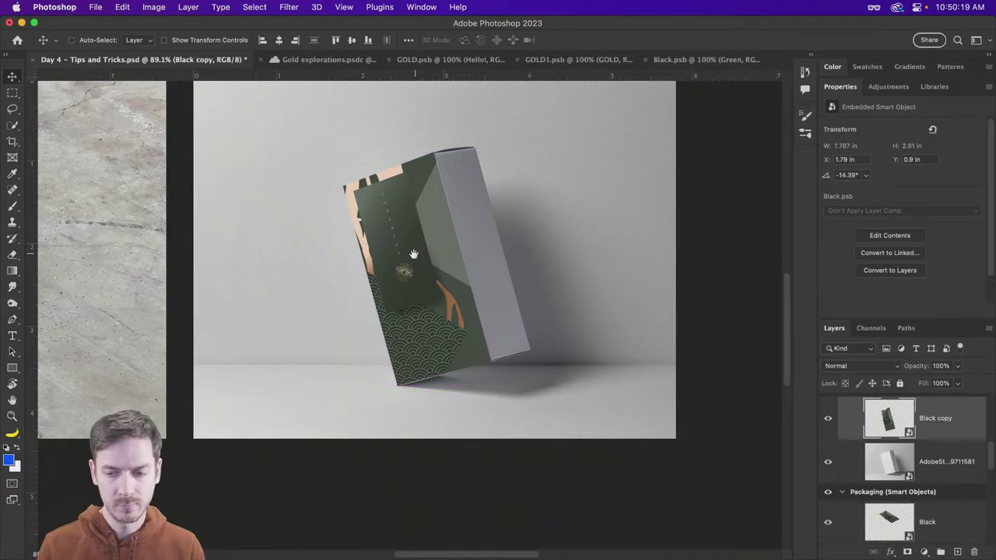
super+click(436, 255)
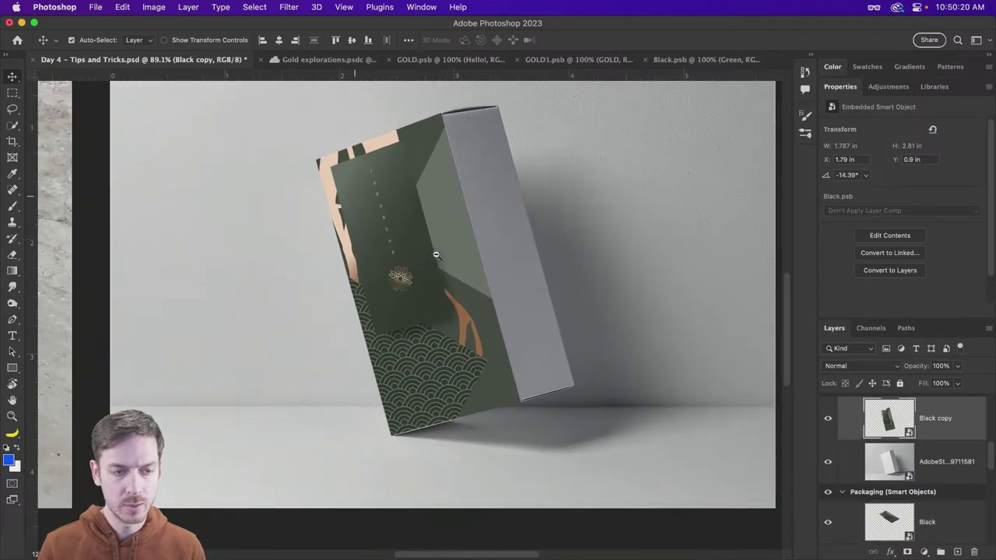
click(881, 367)
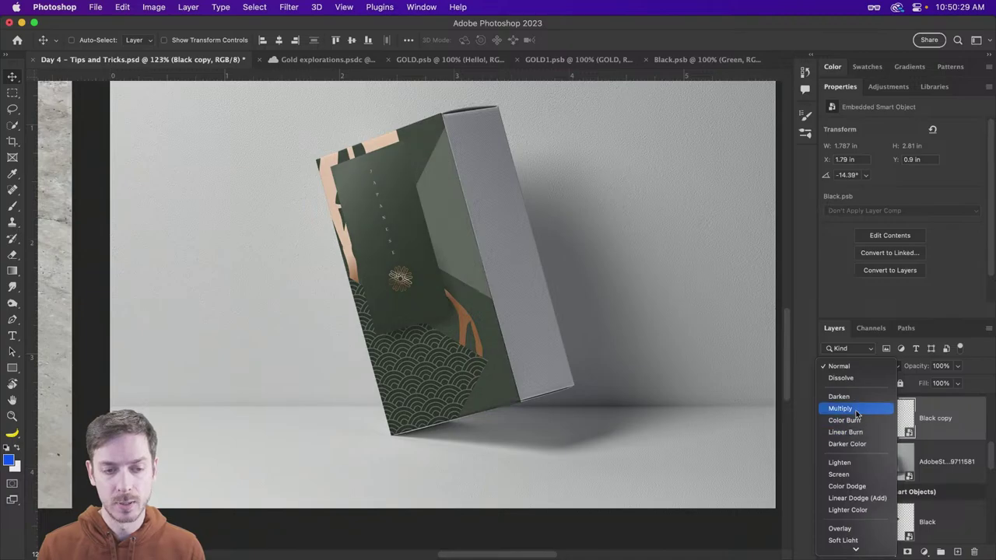
Keep Normal blending and set Black copy's Underlying Layer Blend If to 235/255.
key(Escape)
double_click(983, 428)
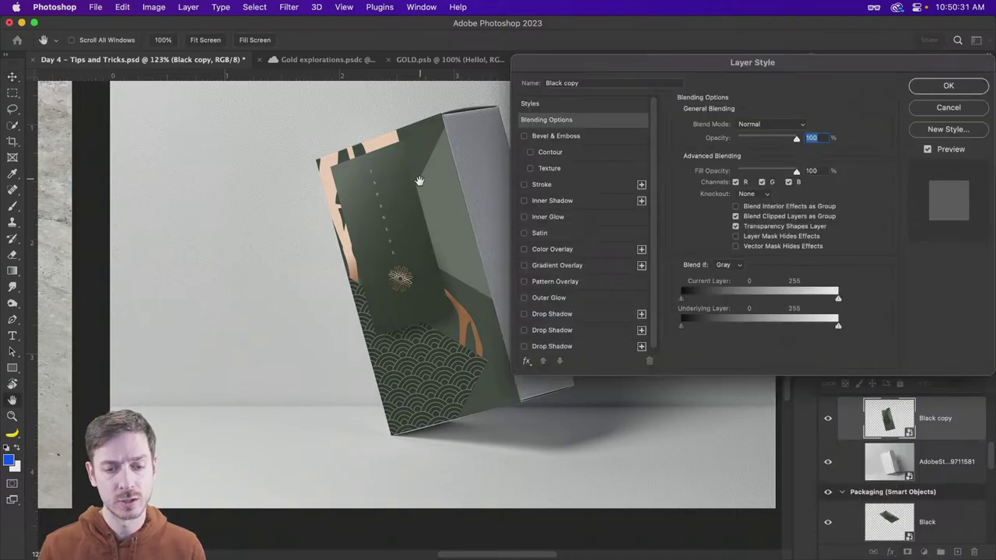
scroll(416, 179, right, 2)
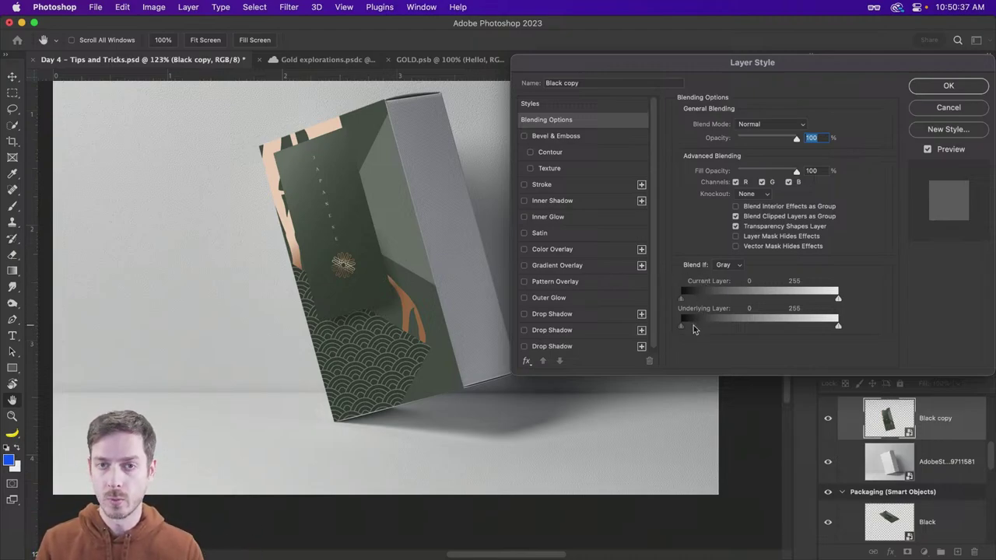
drag(683, 326, 828, 329)
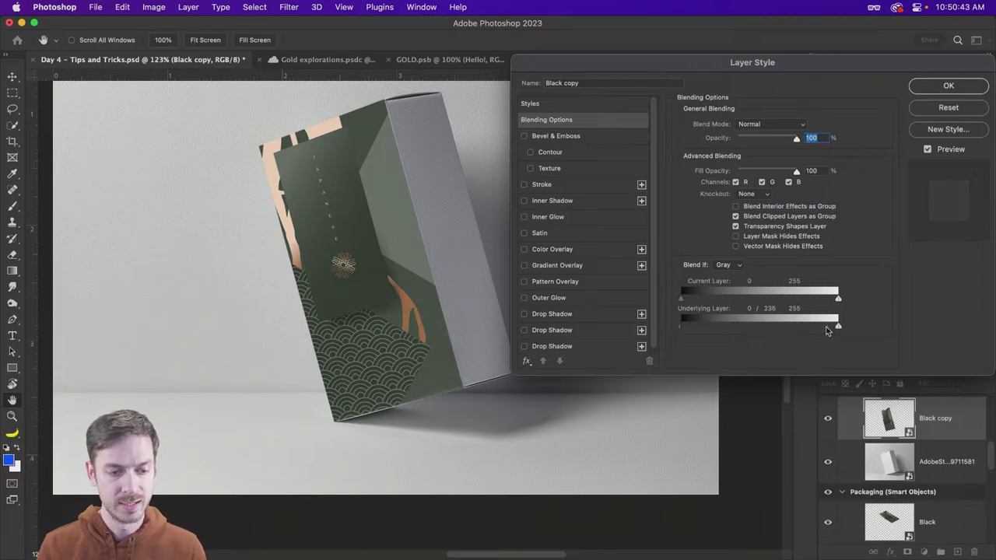
super+click(442, 366)
key(alt)
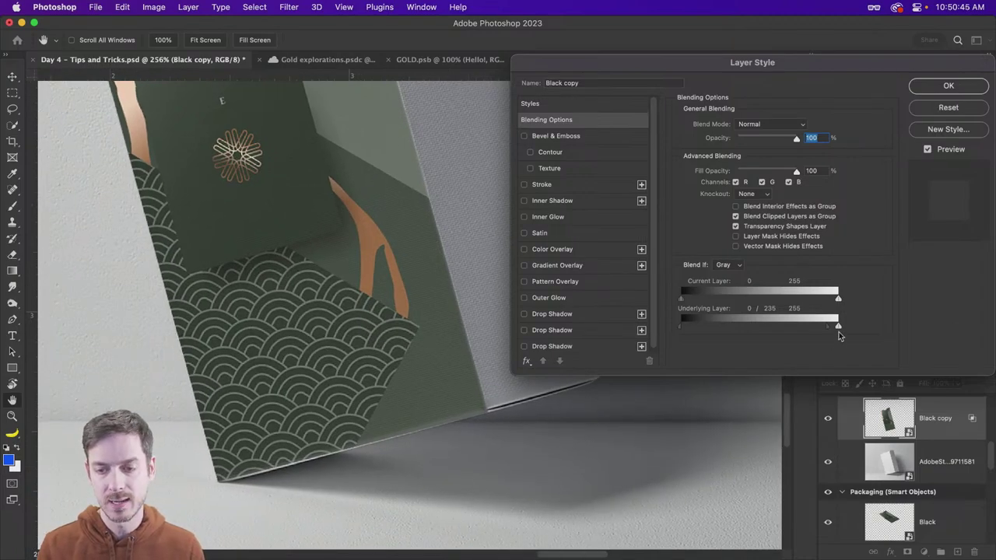
mouse_move(838, 329)
mouse_down()
mouse_move(791, 325)
mouse_move(837, 333)
mouse_up()
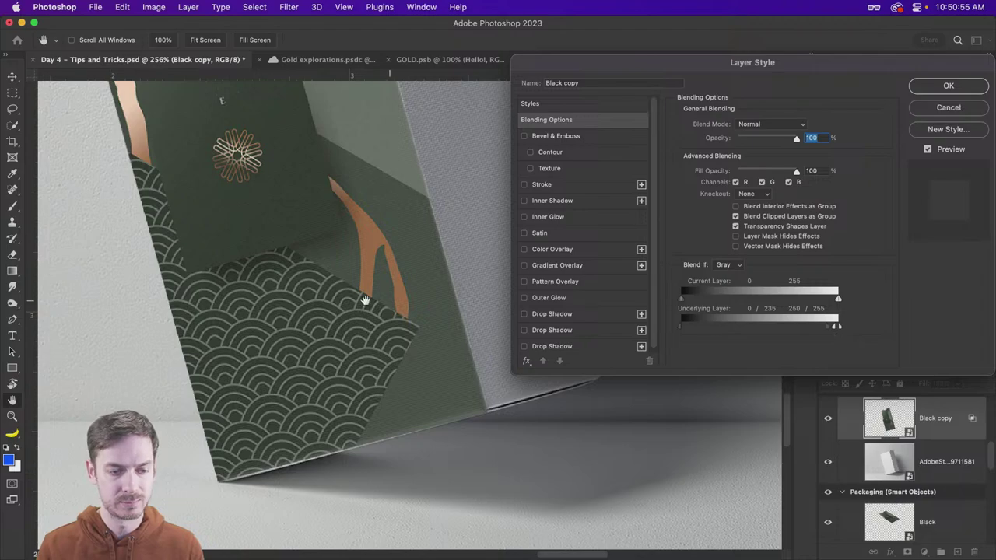
scroll(334, 292, down, 5)
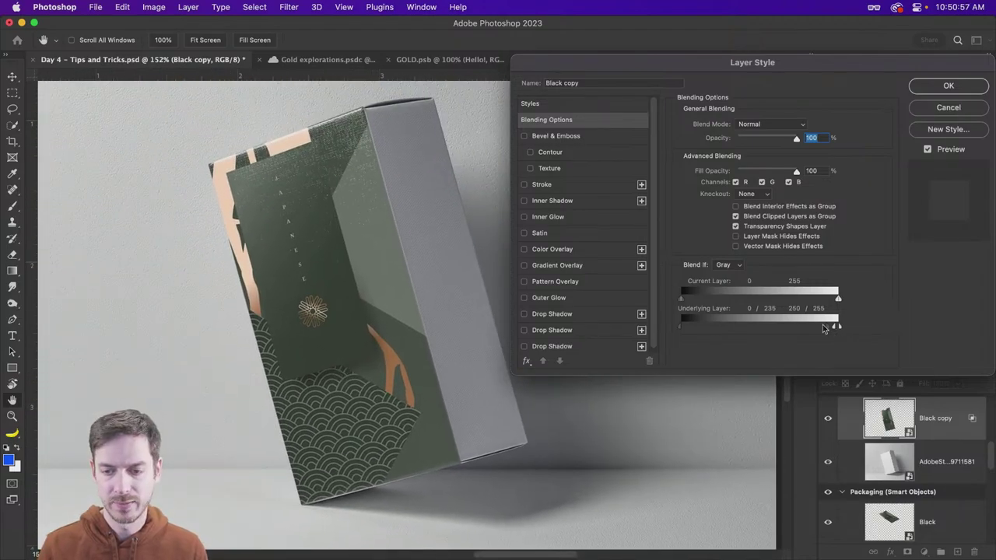
drag(836, 330, 847, 330)
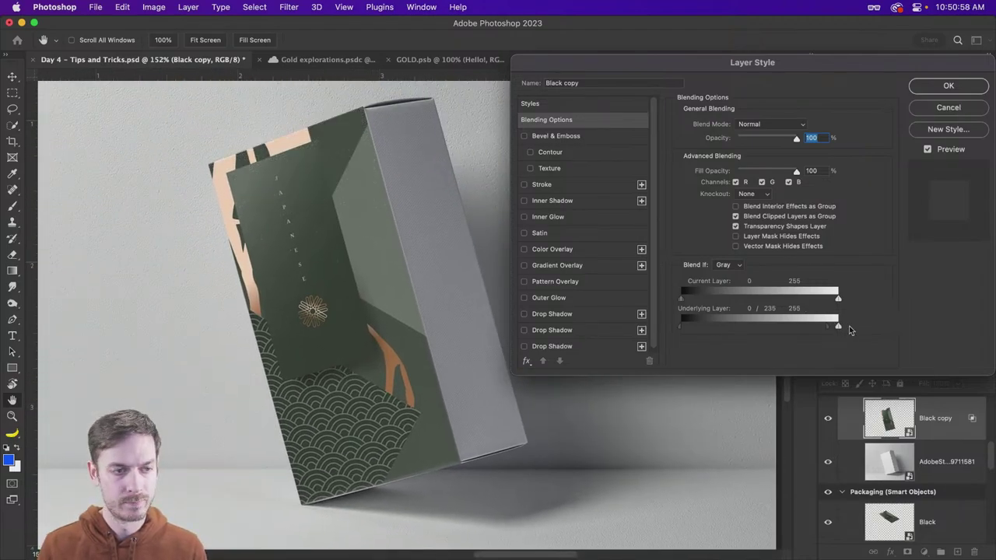
click(948, 85)
Pan to the concrete-floor box mockup and switch over to Finder.
scroll(207, 267, down, 3)
drag(162, 267, 478, 231)
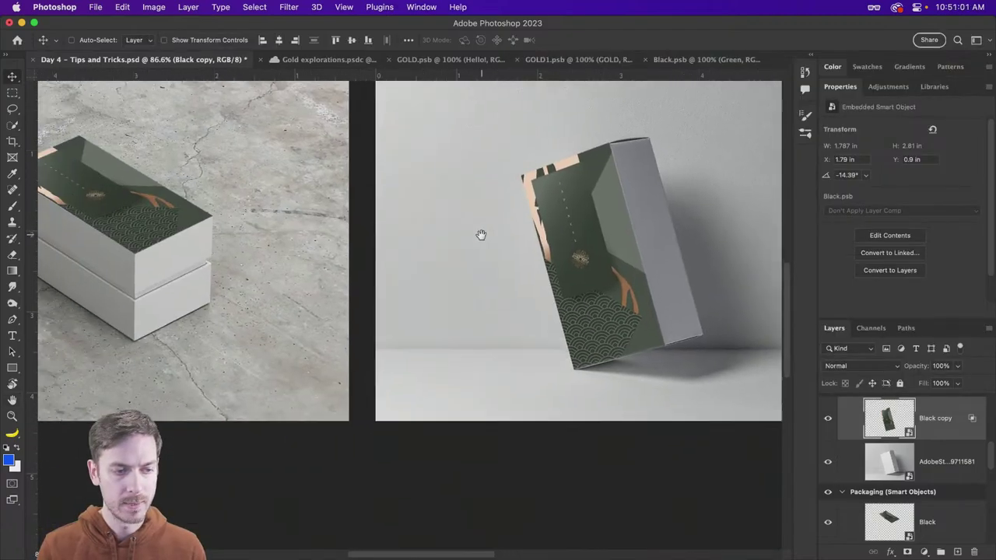
drag(404, 223, 406, 227)
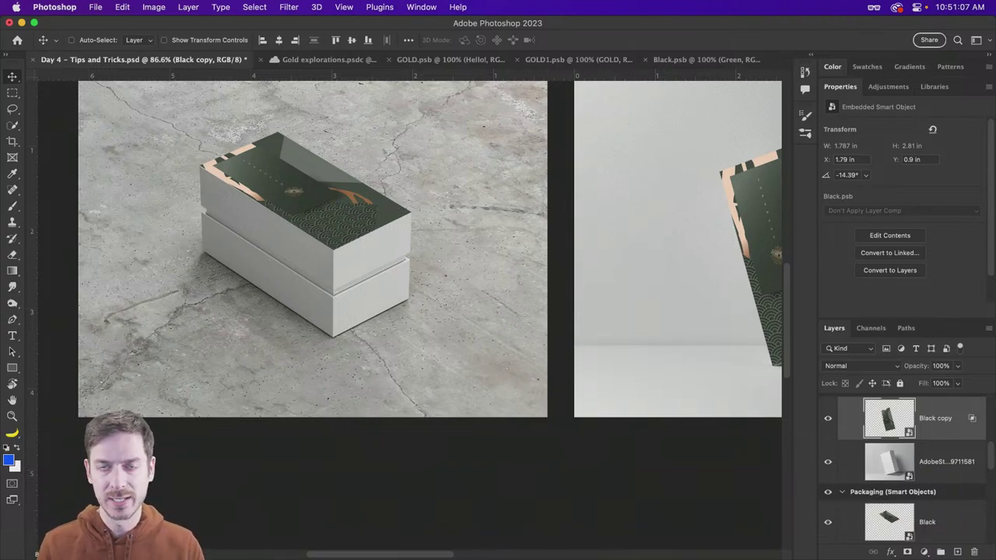
key(super+Tab)
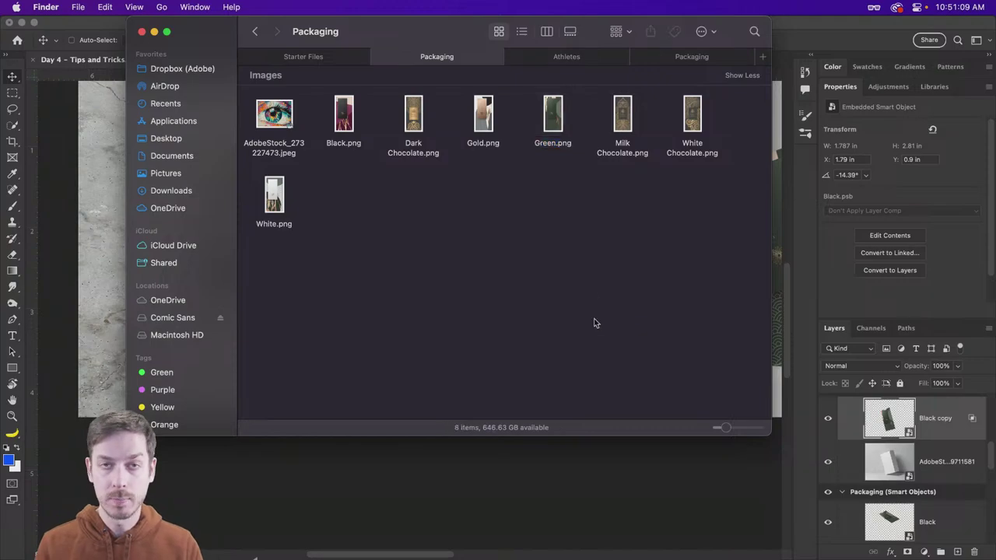
Preview AdobeStock_210172566_P.jpeg from the Athletes folder and open it in Adobe Photoshop 2023.
click(568, 57)
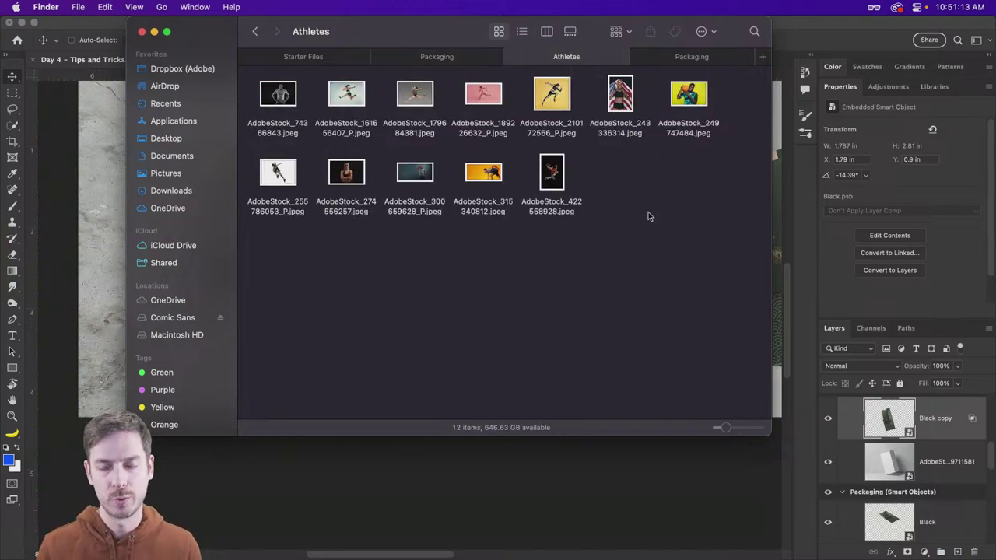
click(556, 88)
key(space)
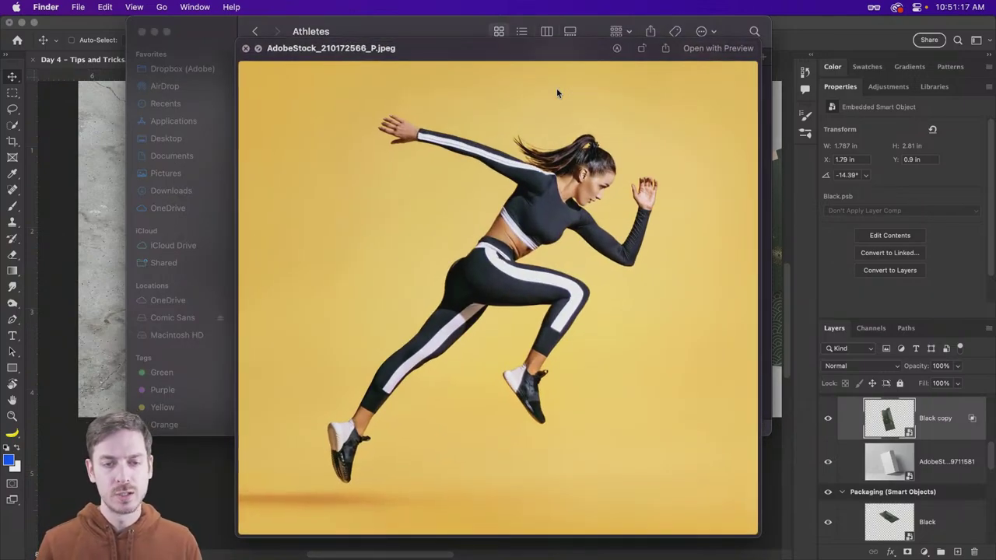
key(space)
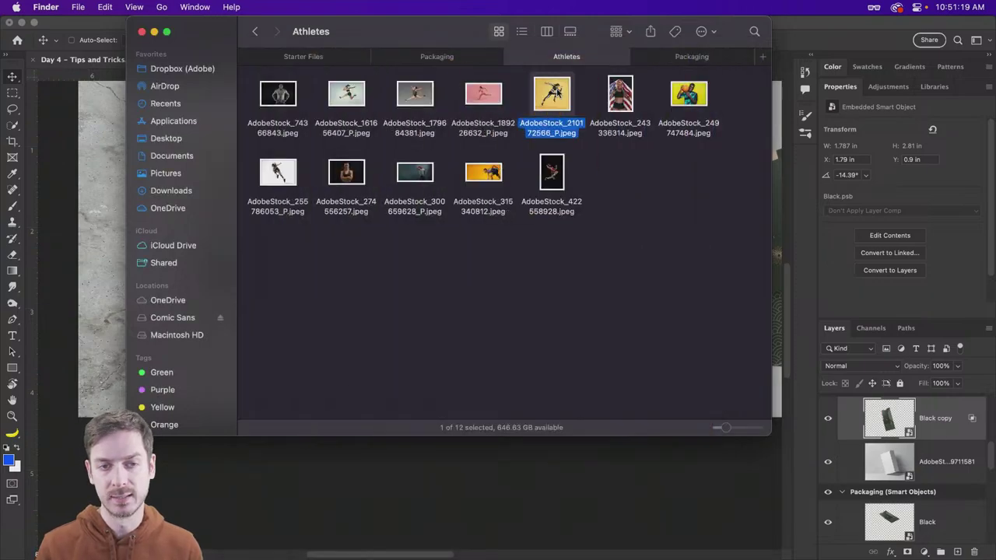
right_click(557, 91)
mouse_move(709, 113)
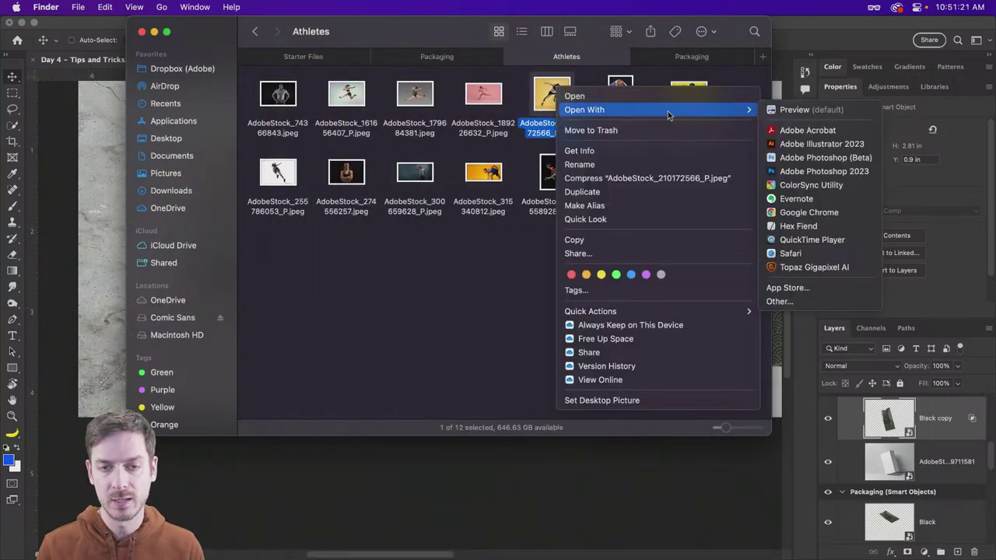
click(825, 171)
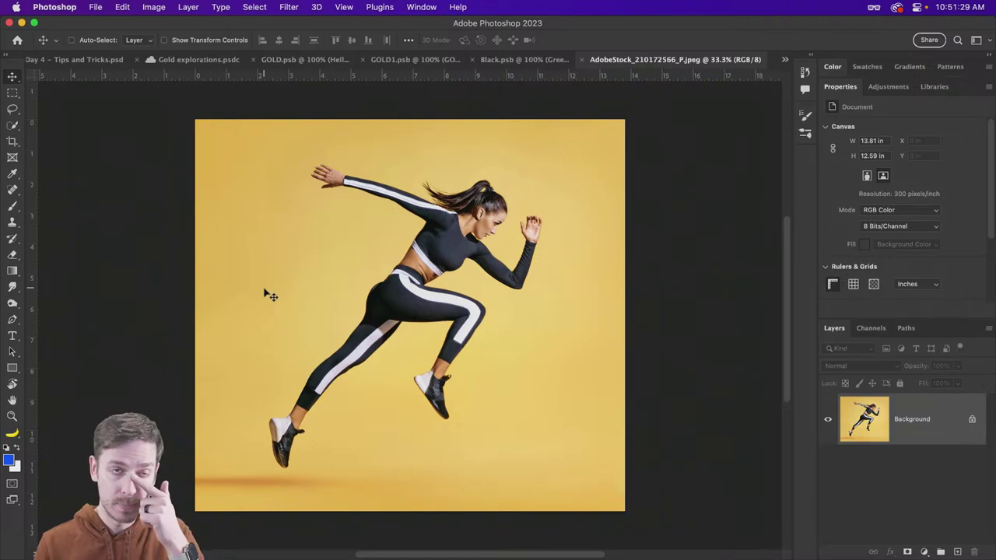
Unlock the Background layer into an editable Layer 0.
click(122, 6)
mouse_move(153, 6)
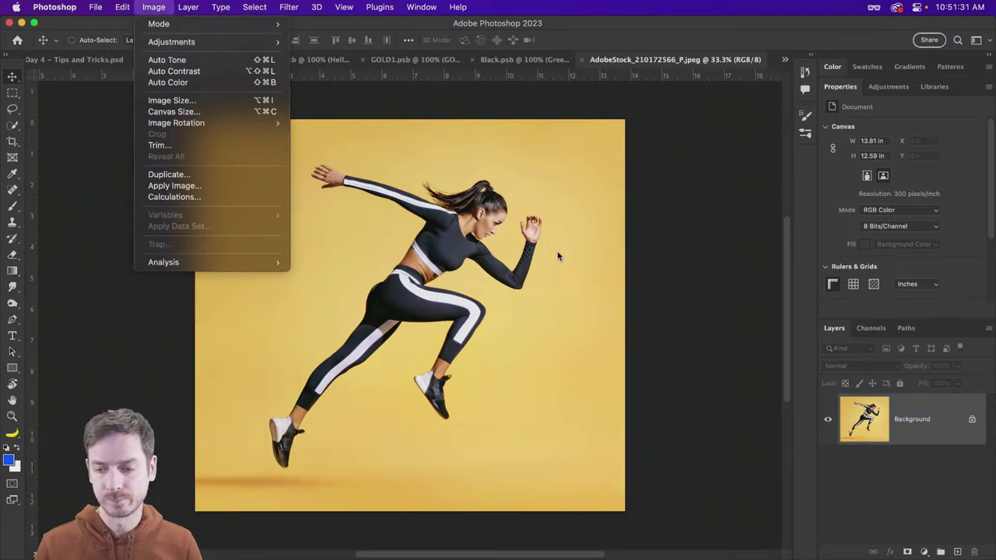
click(971, 420)
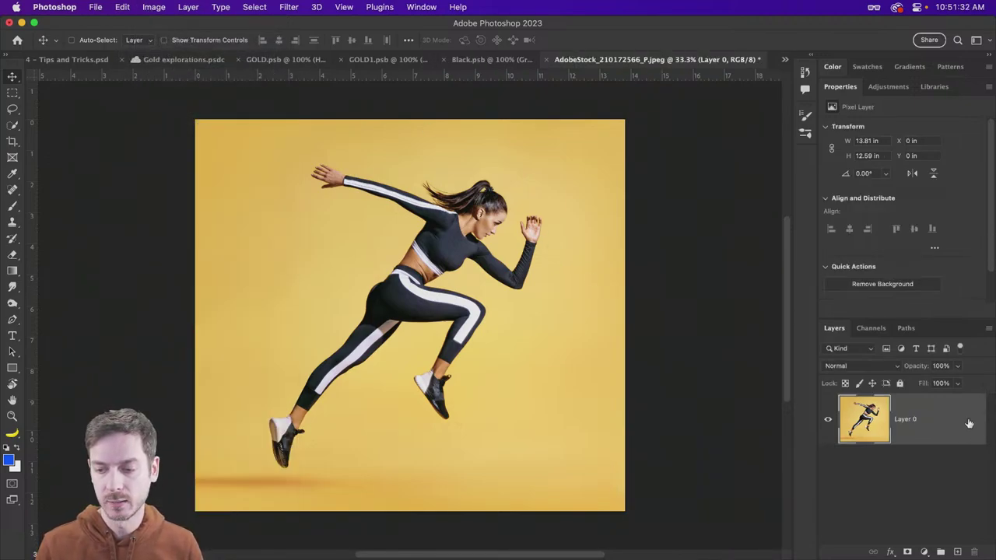
Try Edit > Puppet Warp, cancel it, and pick the Quick Selection tool.
click(129, 6)
click(181, 246)
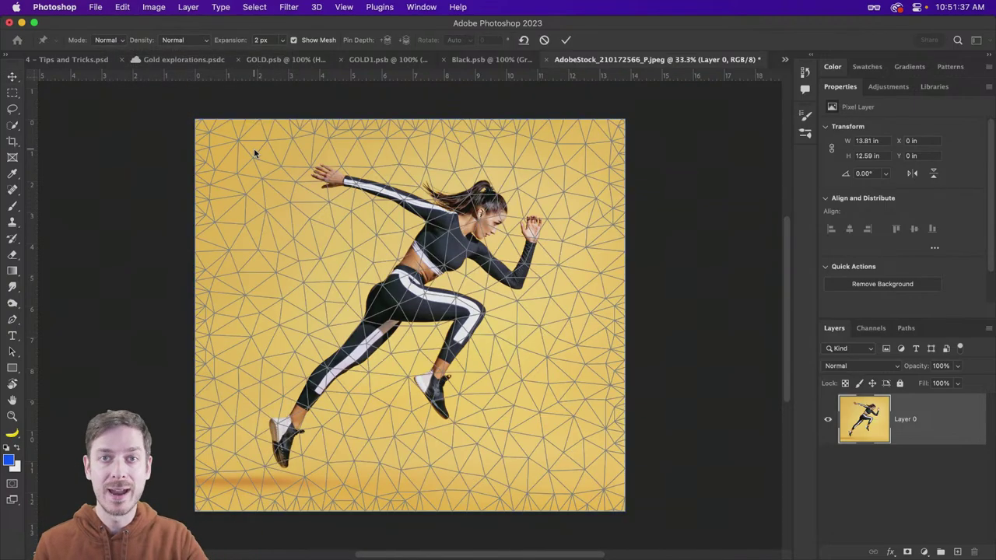
key(Return)
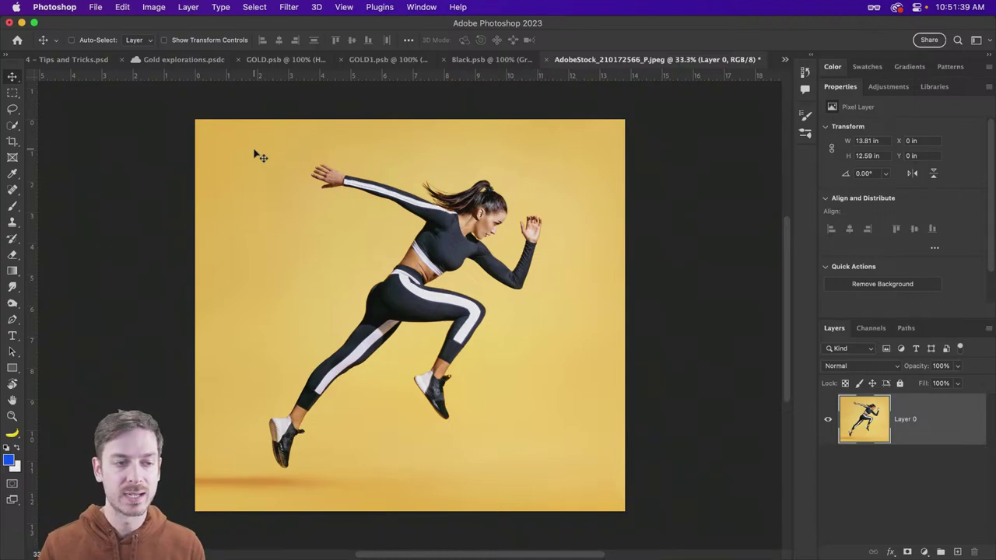
key(w)
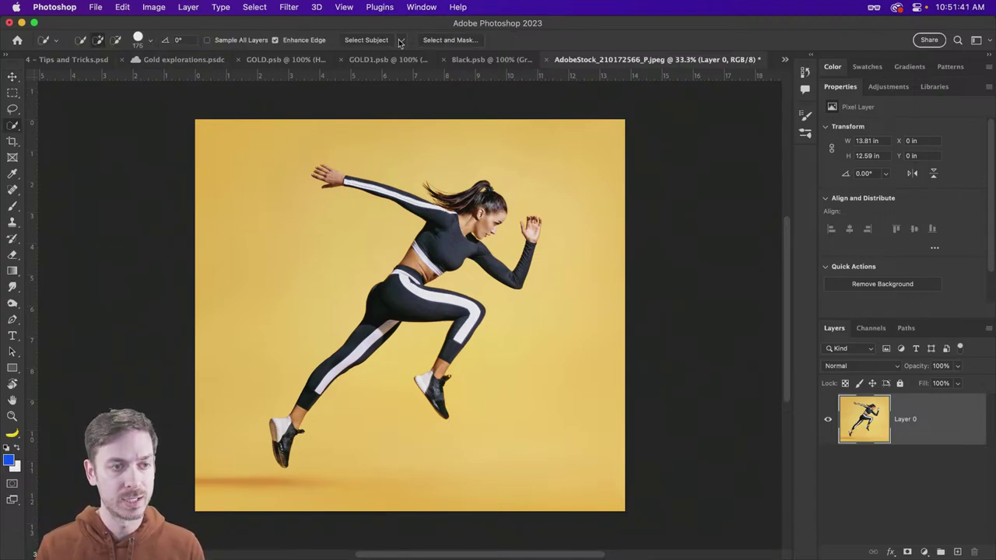
click(400, 41)
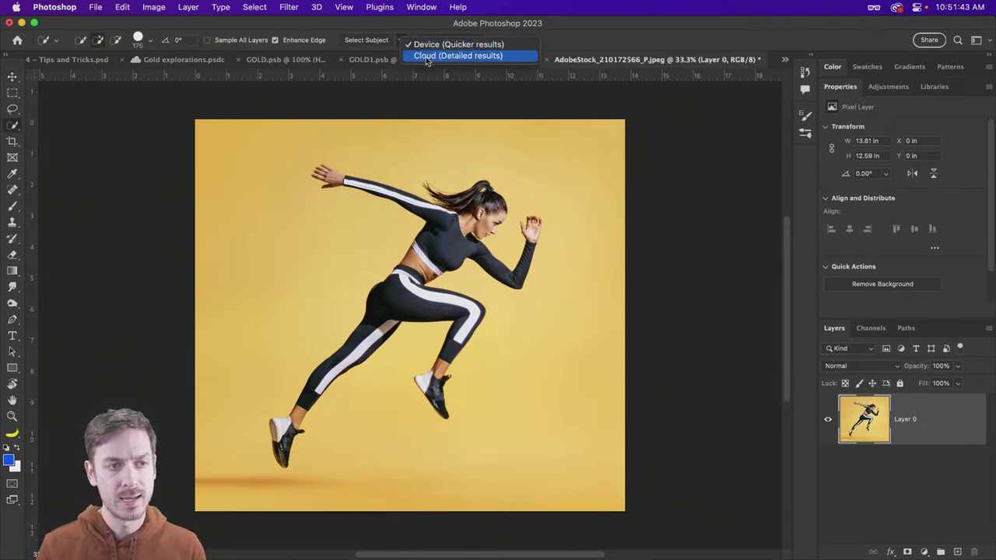
Auto-select the runner with Select Subject using Cloud processing.
click(427, 57)
click(379, 42)
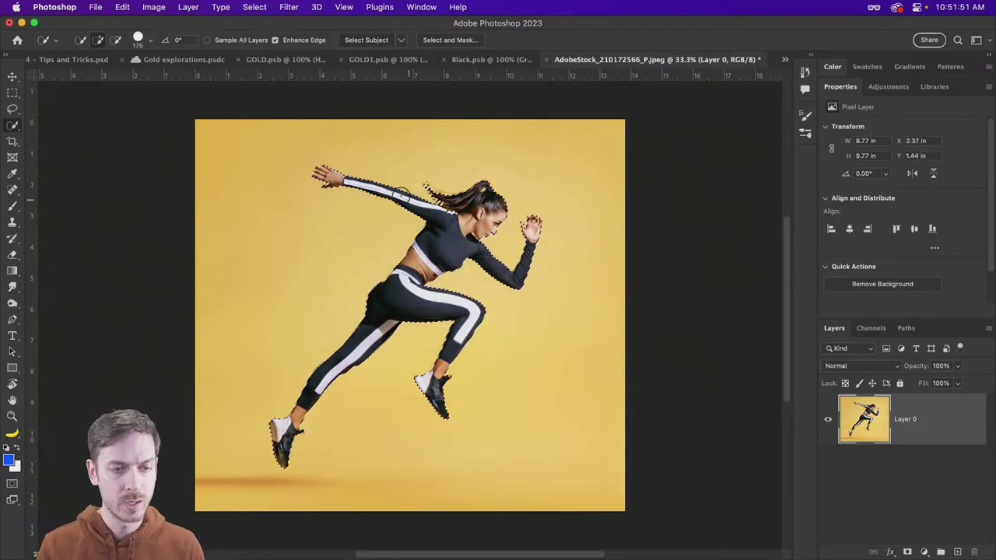
click(447, 41)
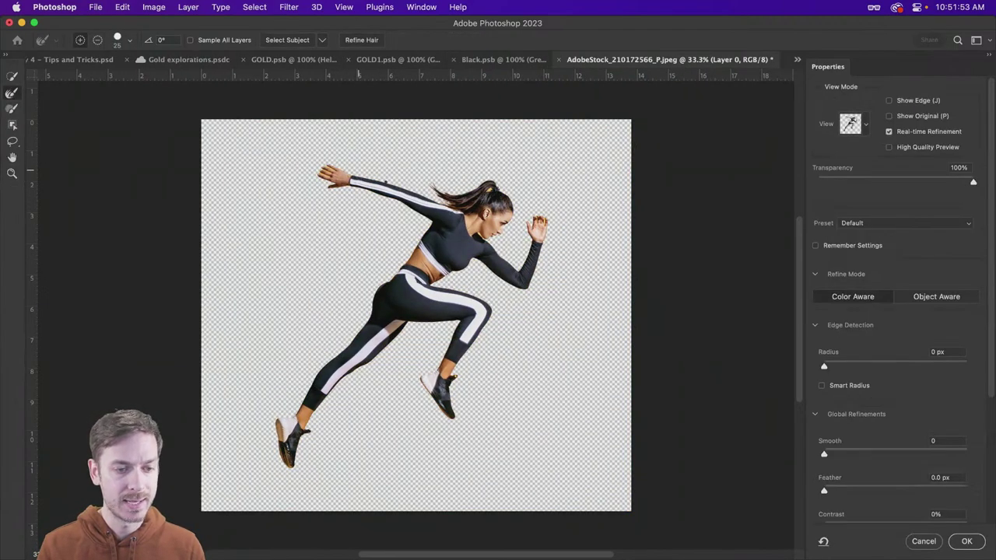
Refine the cutout edges around both hands with a slightly enlarged Refine Edge Brush.
key(bracketright)
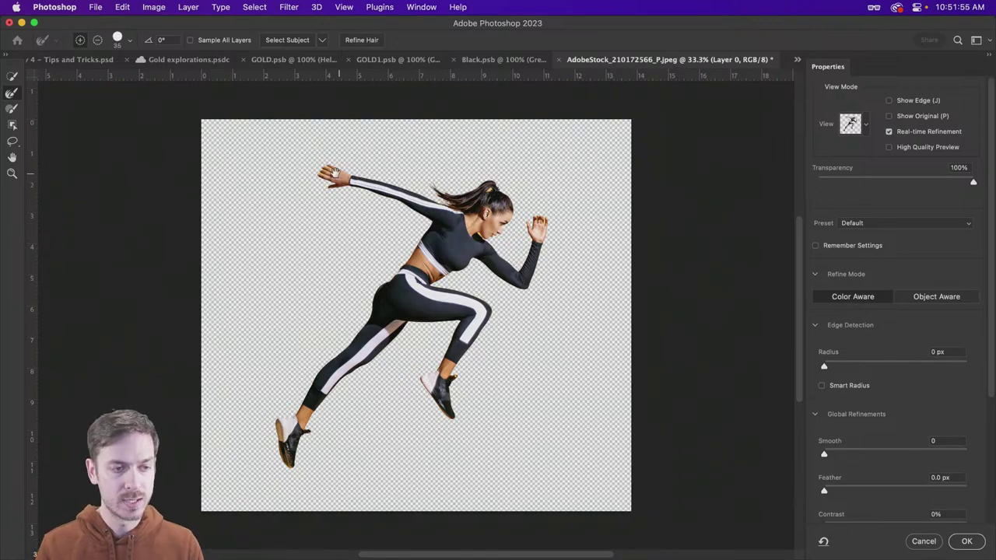
scroll(333, 172, up, 5)
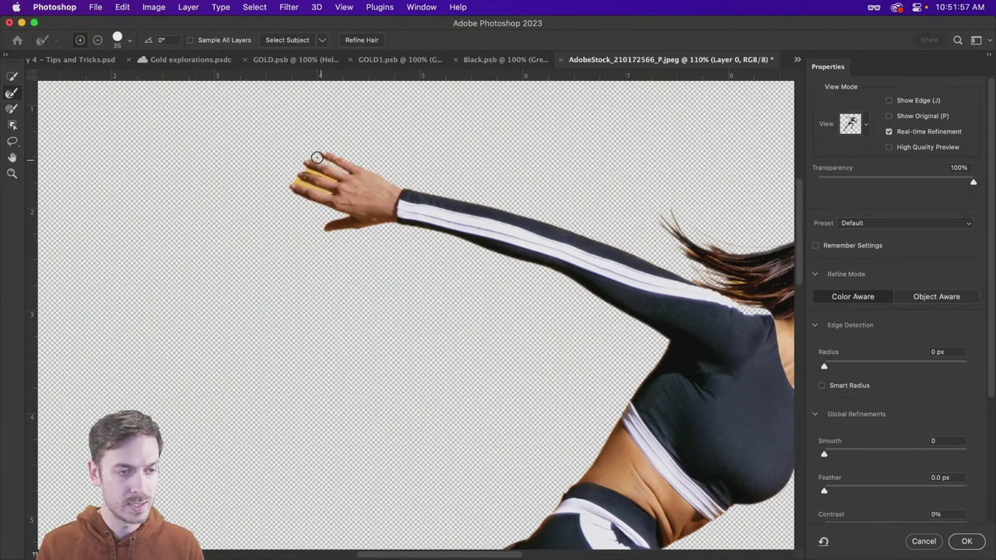
drag(318, 158, 330, 193)
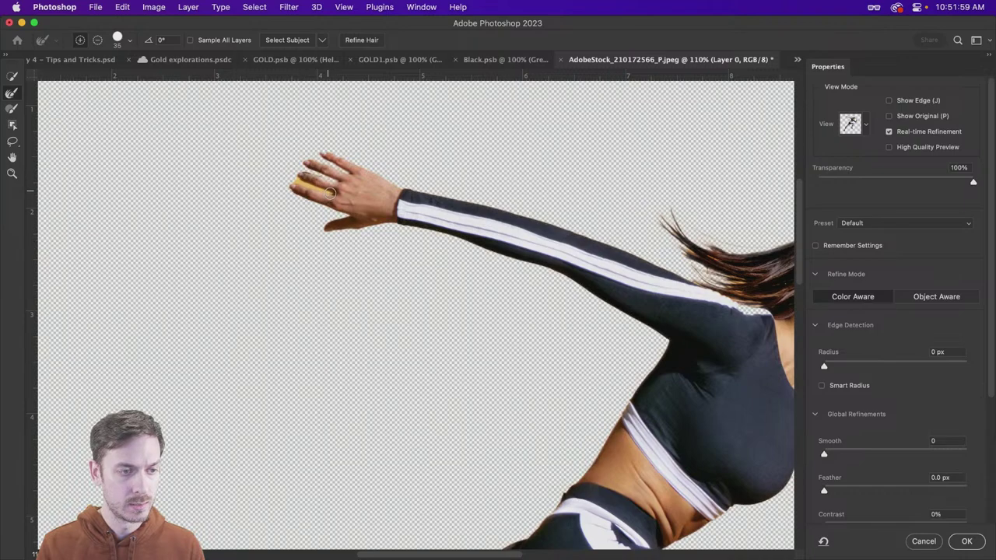
mouse_move(523, 211)
mouse_down()
mouse_move(132, 190)
mouse_move(280, 208)
mouse_move(302, 199)
mouse_move(243, 188)
mouse_up()
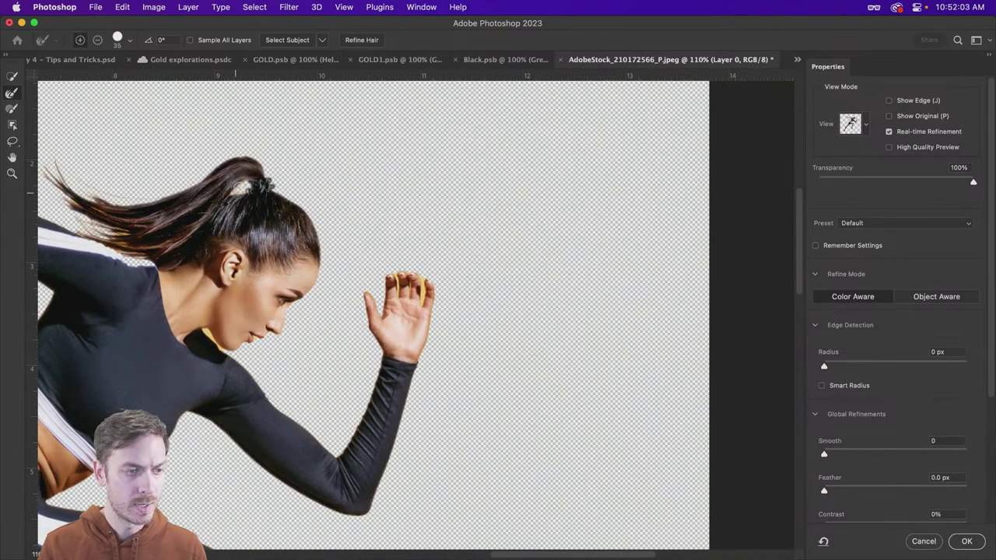
mouse_move(417, 288)
mouse_down()
mouse_move(422, 300)
mouse_move(398, 281)
mouse_up()
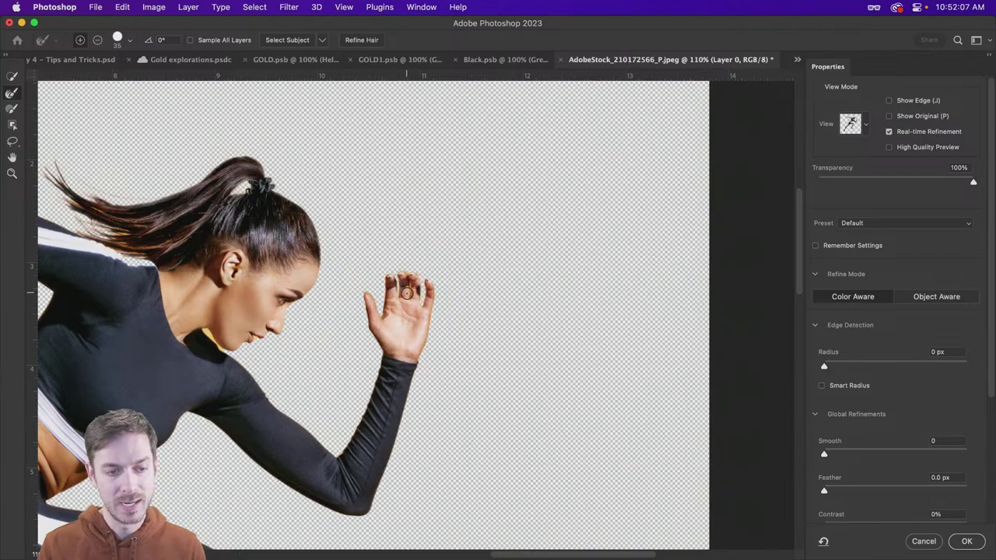
drag(337, 208, 489, 188)
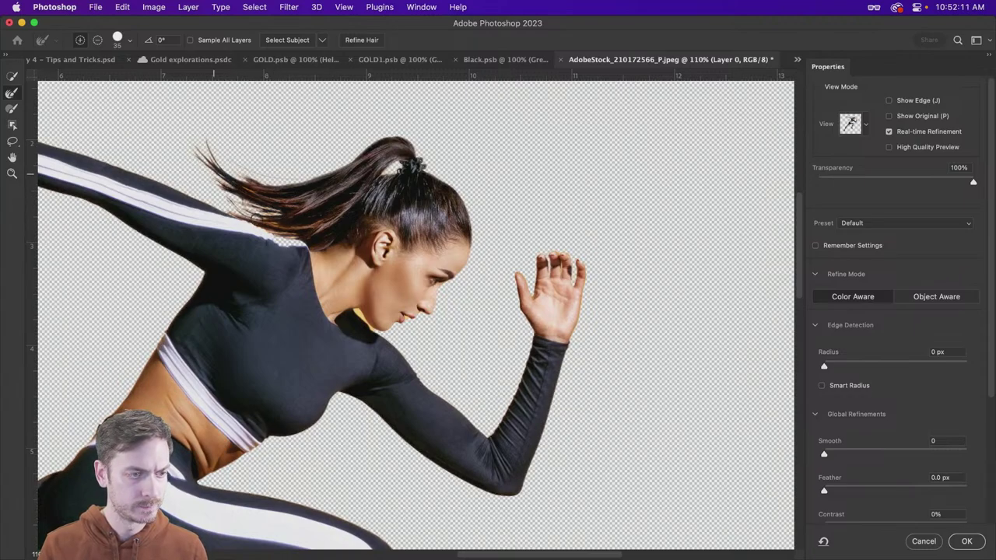
drag(191, 236, 379, 149)
scroll(872, 446, down, 5)
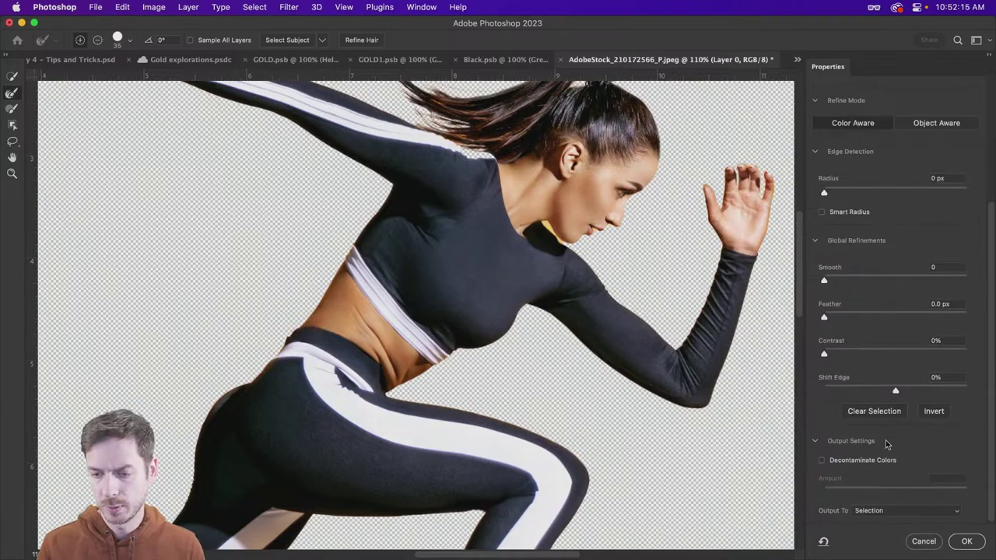
Output the refined selection to a new layer with layer mask.
click(883, 510)
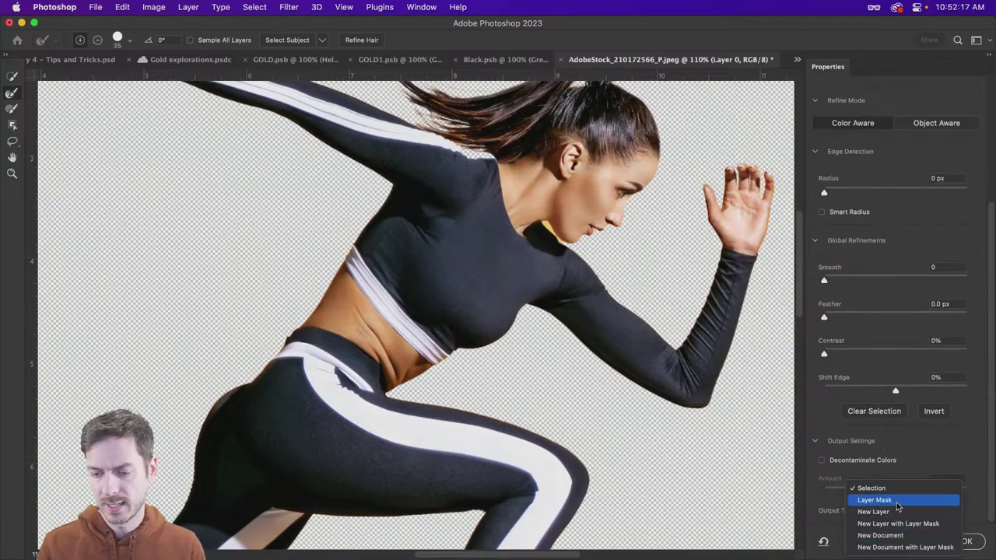
click(899, 524)
click(967, 540)
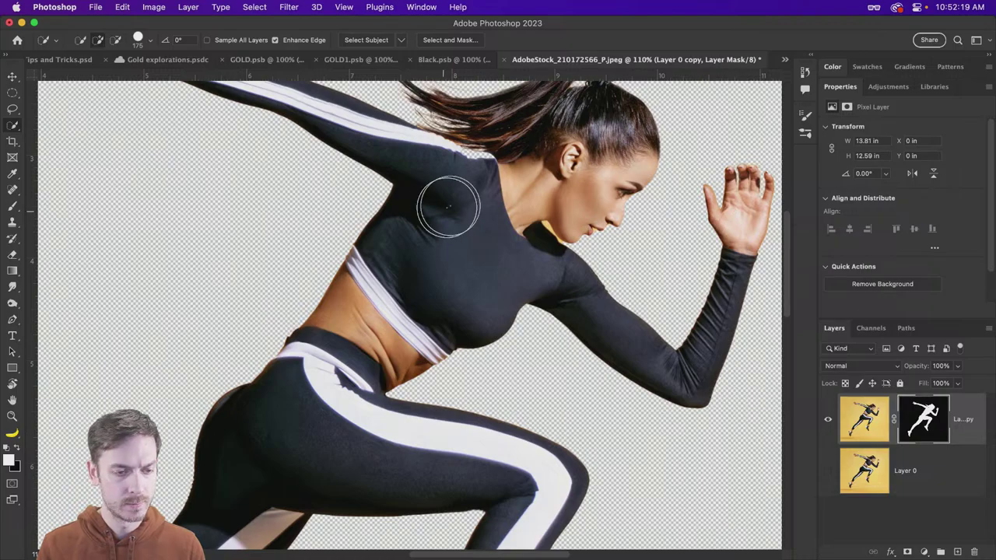
Switch to the Brush tool and shrink it to size 40.
key(v)
scroll(398, 226, up, 1)
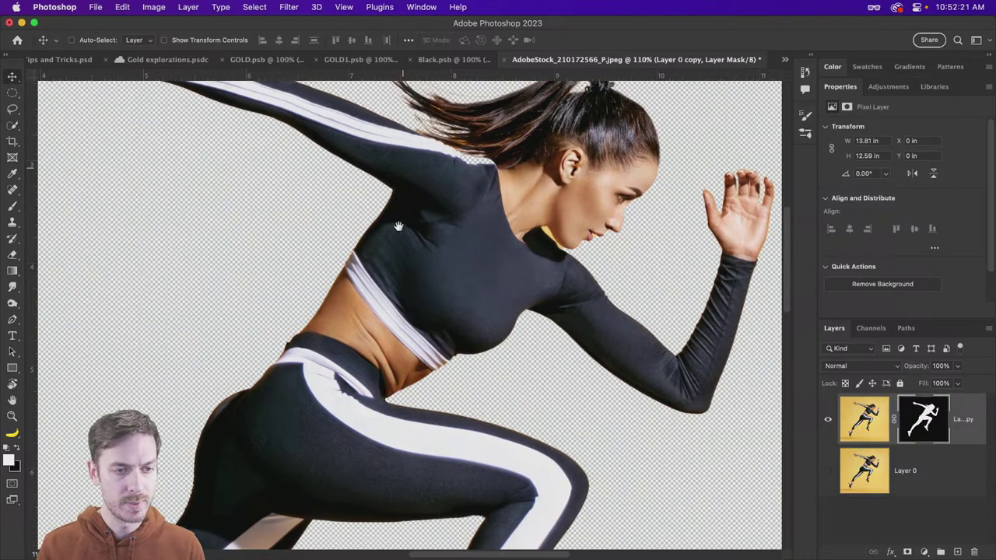
scroll(399, 225, up, 5)
key(b)
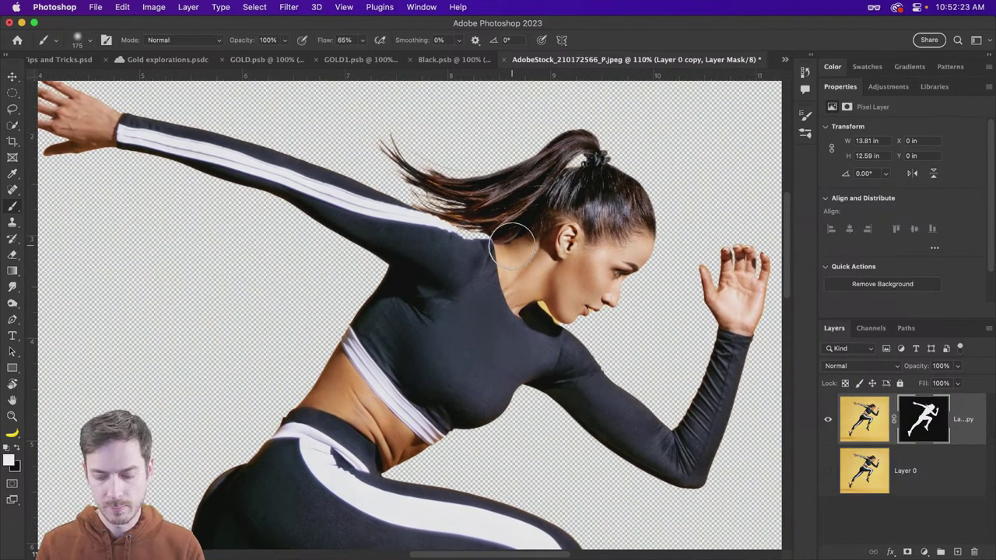
key(bracketleft)
key(bracketleft)
key(bracketleft)
key(bracketleft)
key(bracketleft)
key(bracketleft)
key(bracketleft)
key(bracketleft)
key(bracketleft)
key(bracketleft)
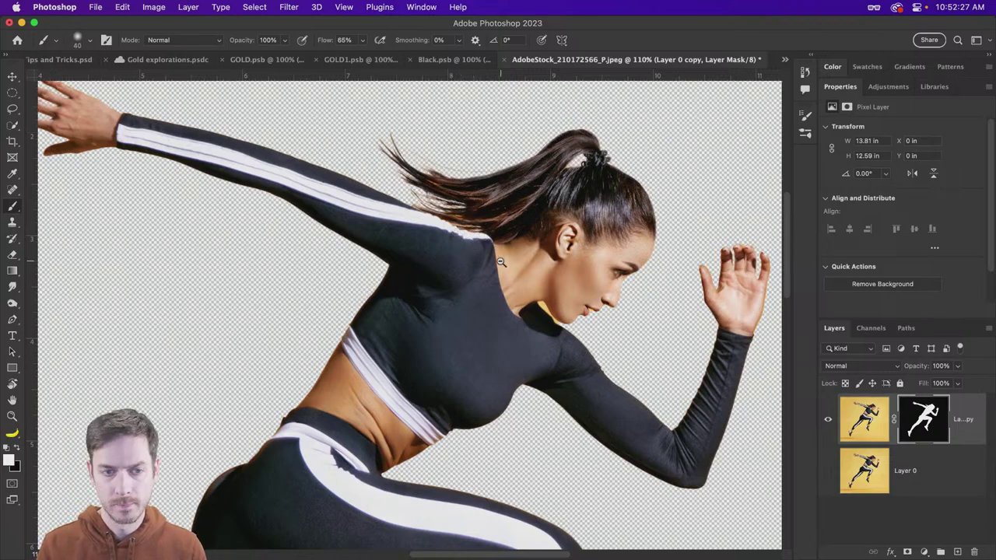
scroll(501, 262, down, 6)
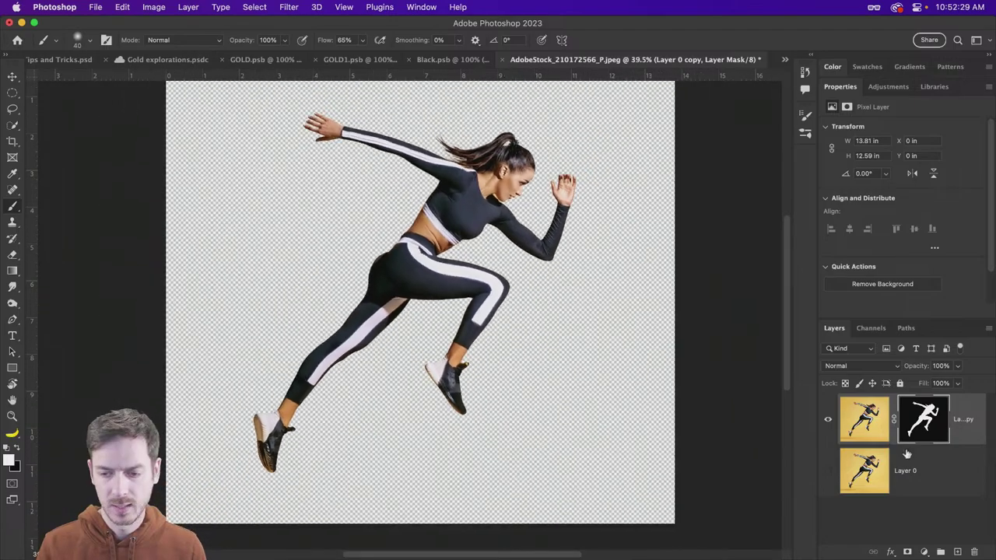
Show Layer 0, fill it with yellow sampled near the photo's bottom, then reselect the runner layer.
click(907, 470)
click(828, 471)
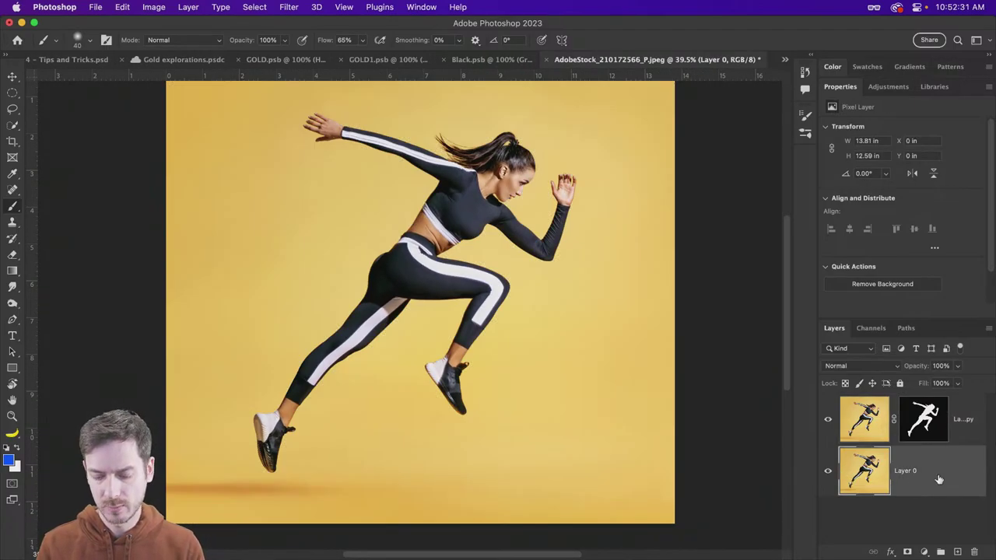
key(i)
click(612, 285)
key(alt+BackSpace)
key(v)
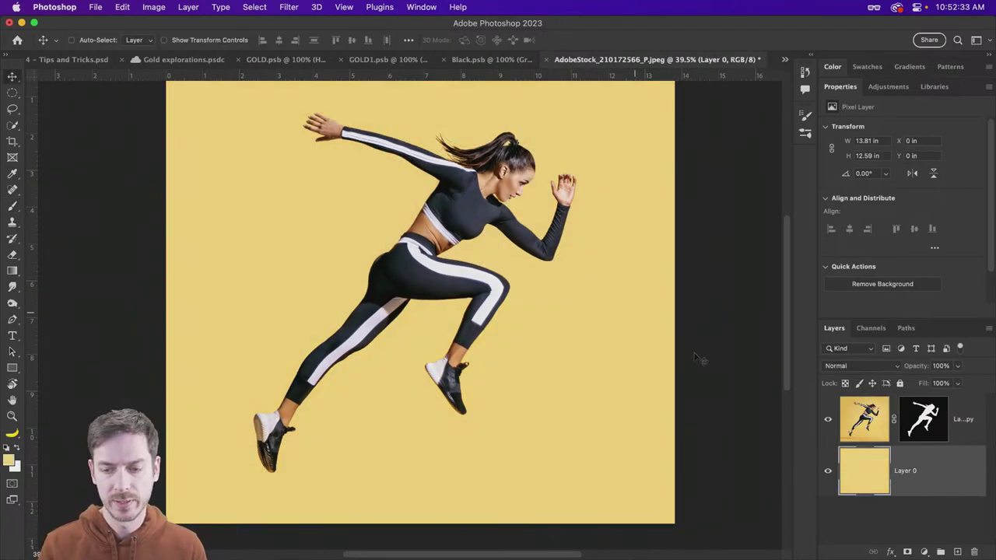
key(super+z)
key(i)
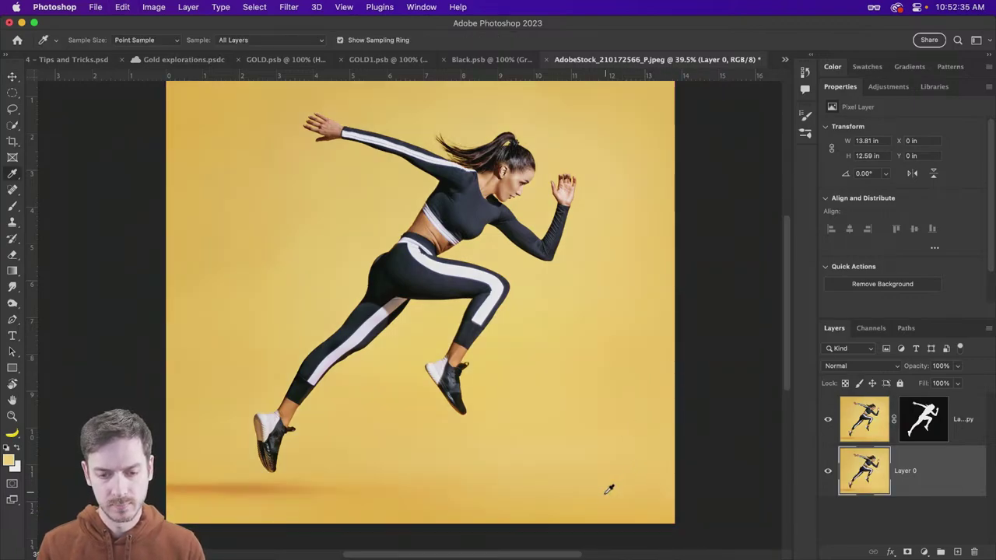
click(610, 490)
key(alt+BackSpace)
key(v)
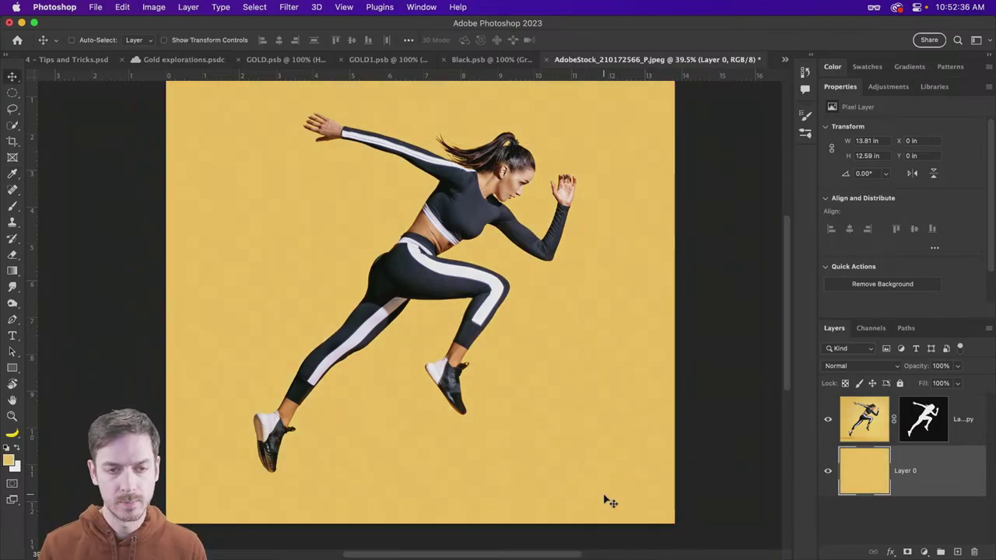
click(978, 438)
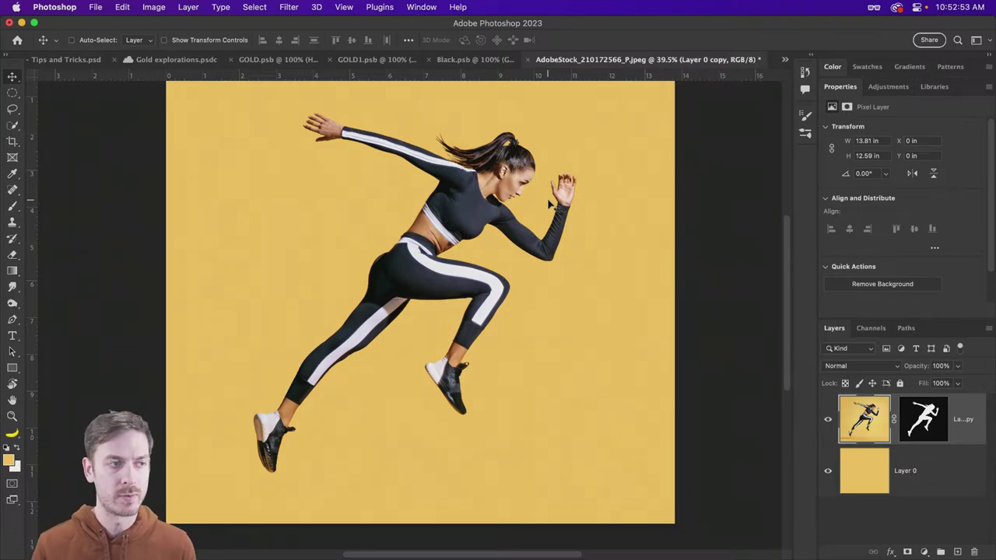
Apply Edit > Puppet Warp to the runner with mesh Expansion set to 8 px.
click(122, 7)
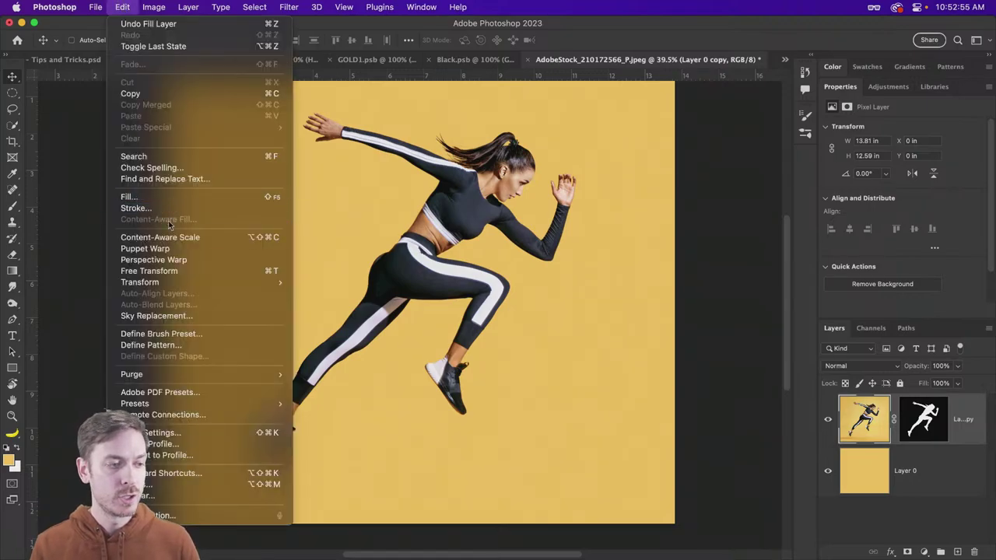
click(145, 249)
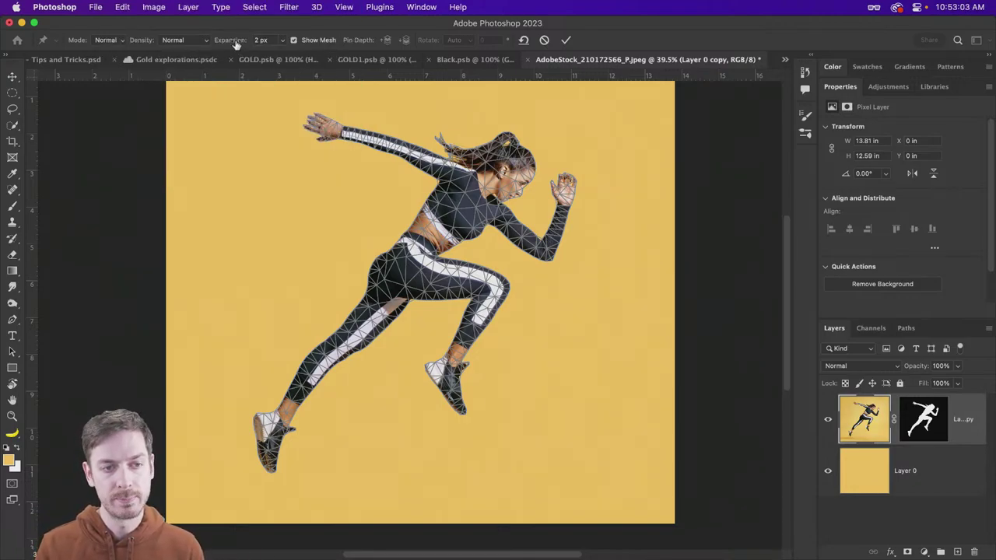
drag(235, 42, 240, 44)
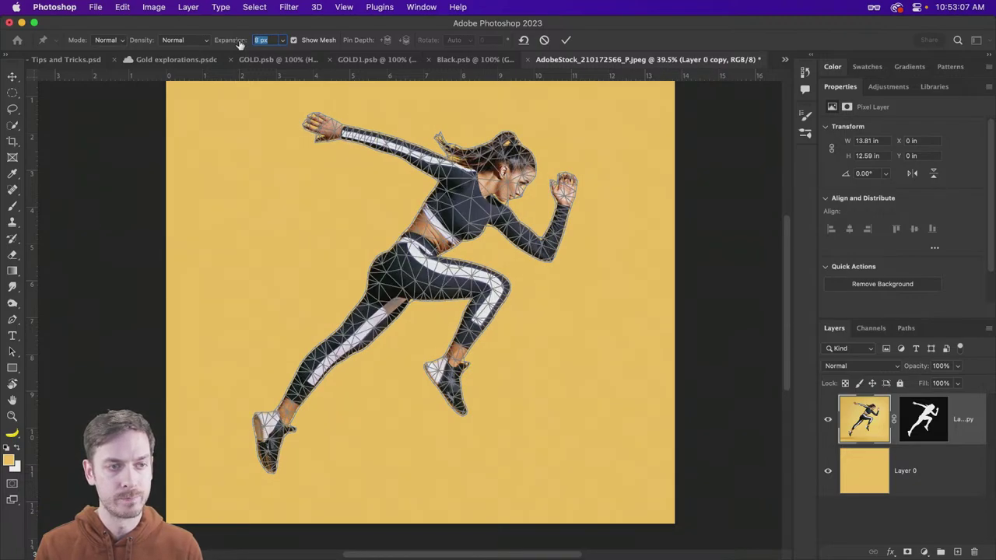
click(321, 45)
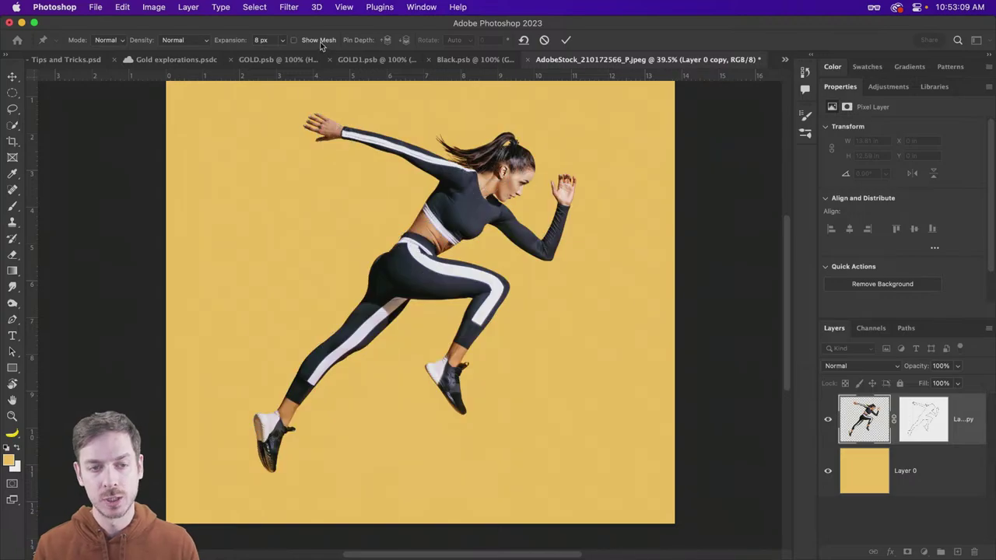
click(320, 44)
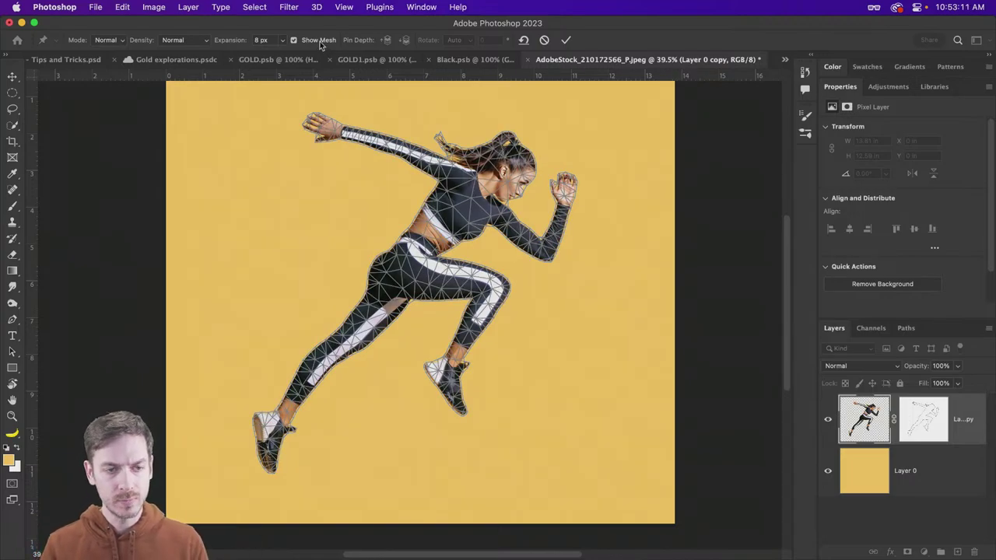
Pin the runner's shoulder, chest, front forearm, raised back arm, rear leg and hip.
click(446, 167)
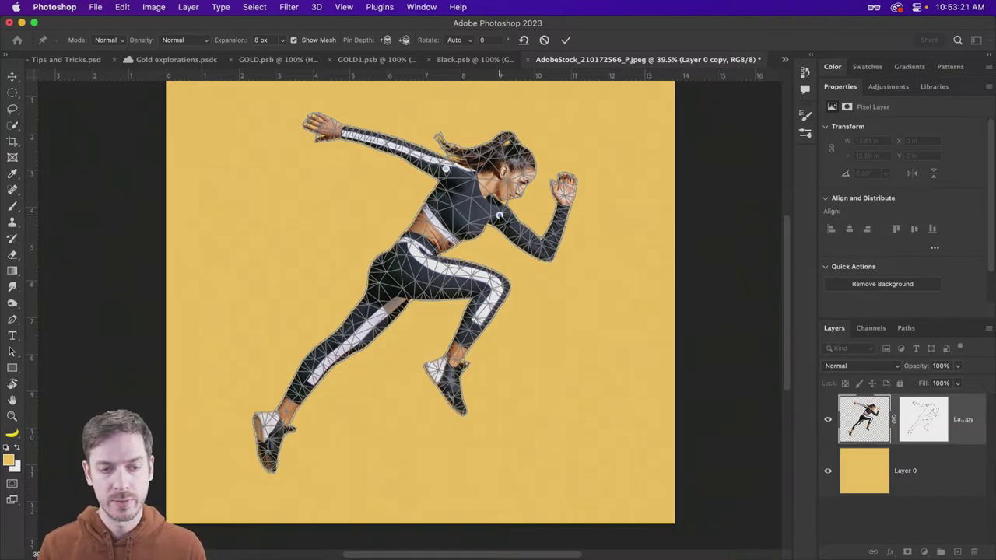
click(498, 215)
click(547, 254)
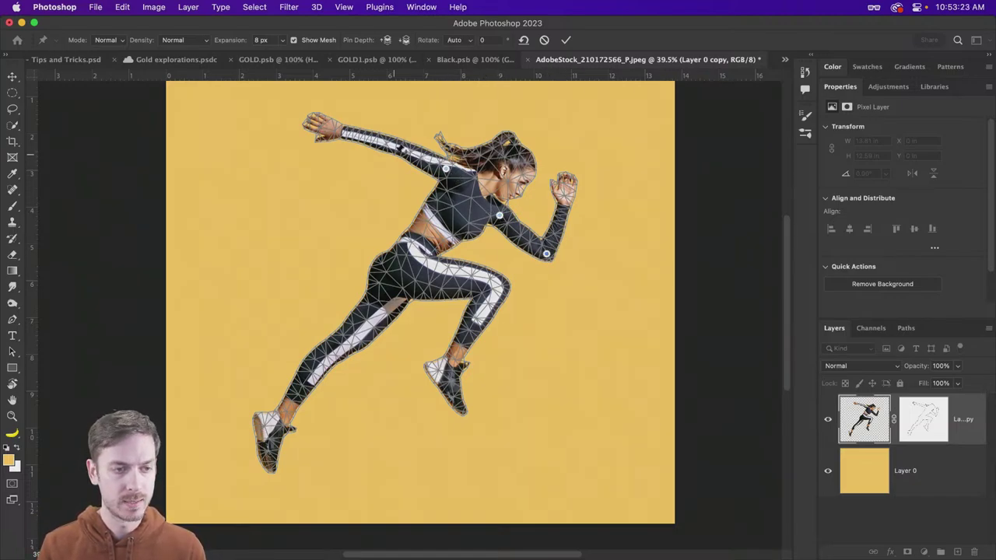
click(394, 145)
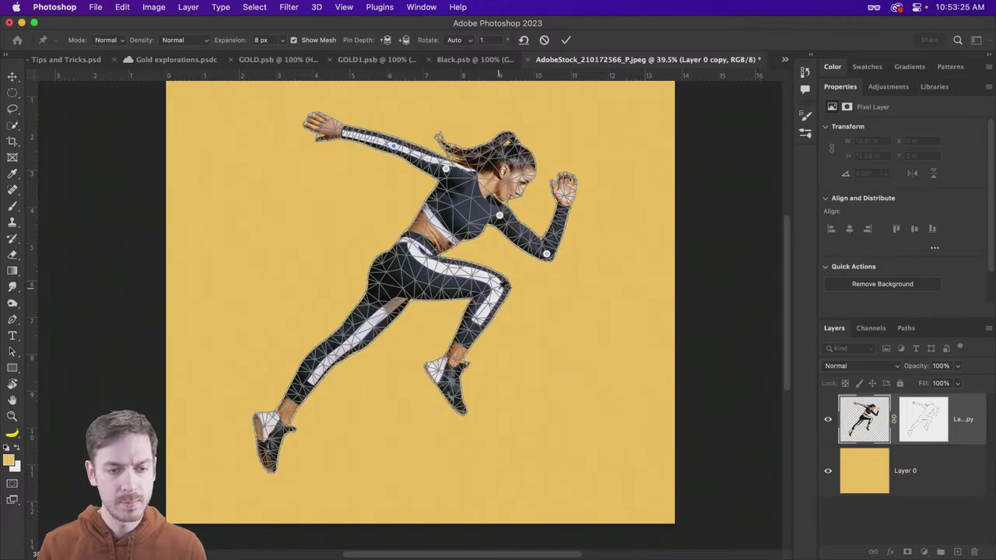
click(343, 350)
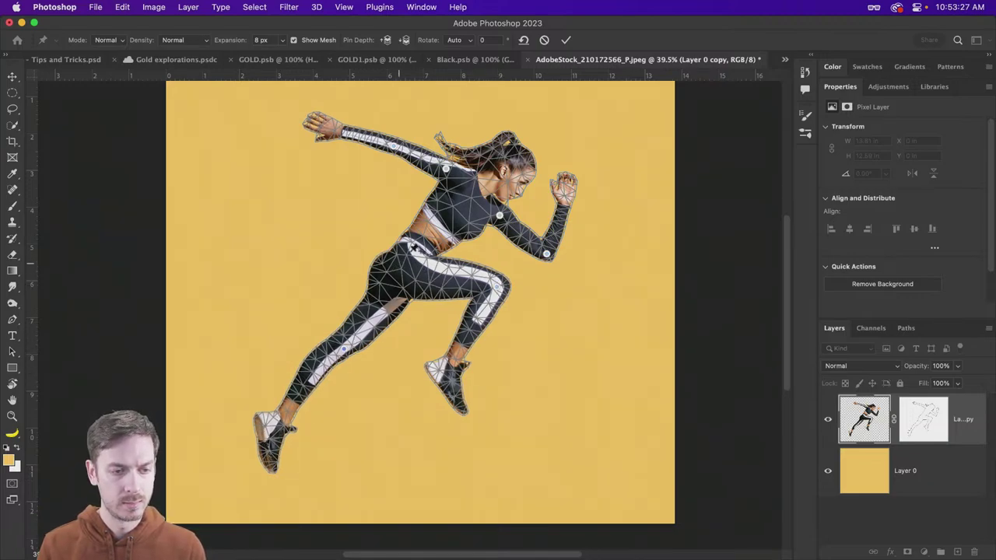
click(421, 244)
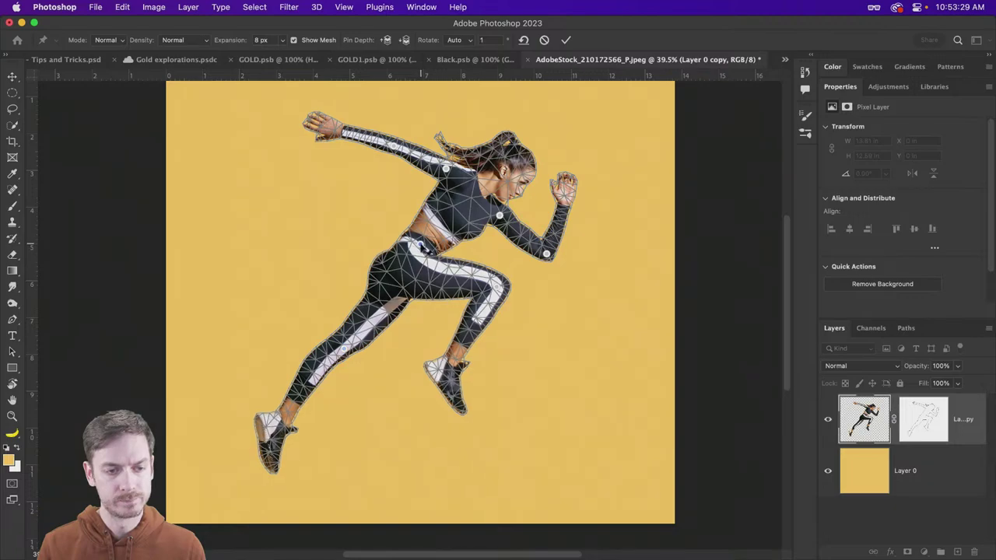
Rotate the back upper arm and front forearm, drop the wrist pin, and raise the front arm.
mouse_move(396, 151)
mouse_down()
mouse_move(404, 165)
mouse_move(397, 153)
mouse_up()
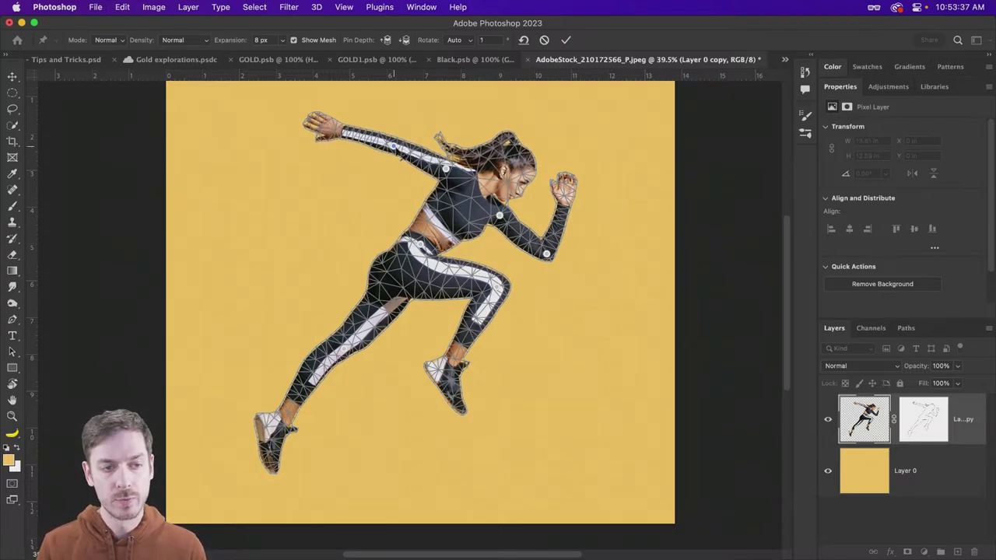
drag(396, 147, 394, 140)
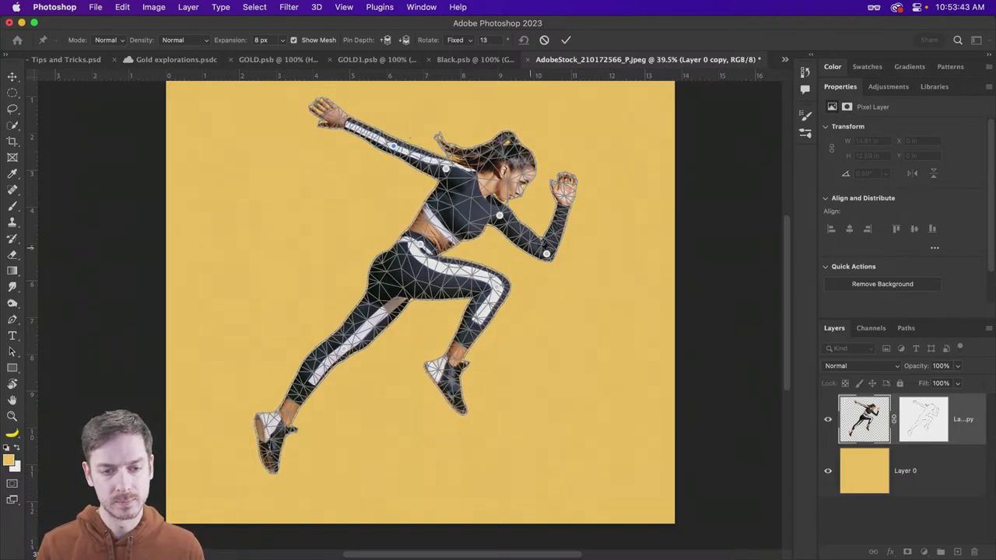
mouse_move(554, 263)
mouse_down()
mouse_move(558, 244)
mouse_move(566, 251)
mouse_up()
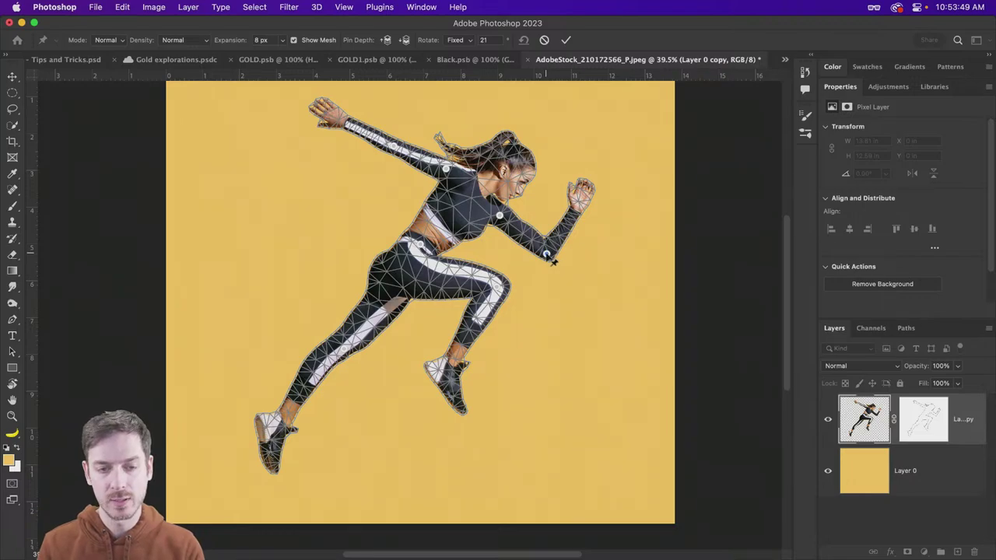
alt+click(552, 261)
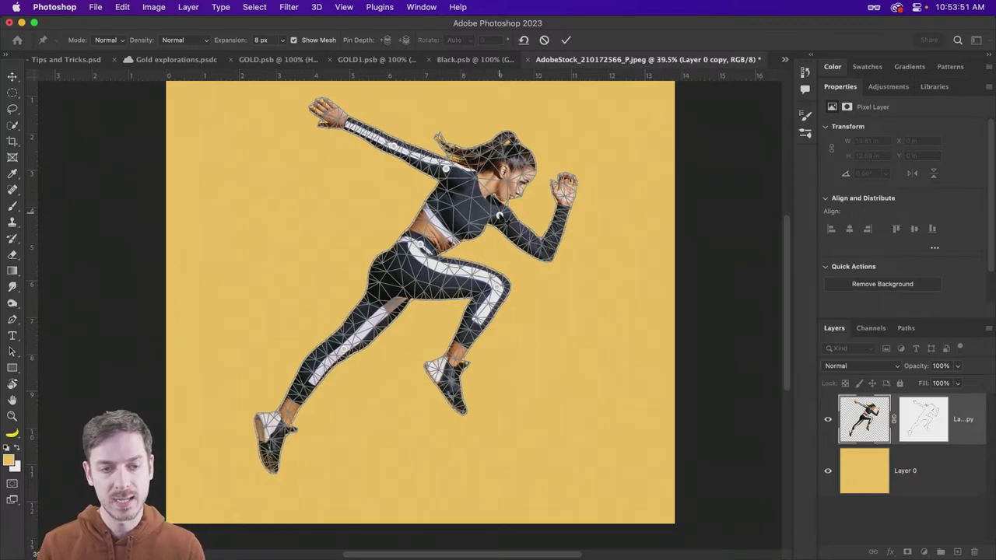
click(500, 215)
mouse_move(515, 212)
mouse_down()
mouse_move(530, 197)
mouse_move(532, 209)
mouse_up()
Pin both knees and the hip, bending the front and rear lower legs.
click(498, 285)
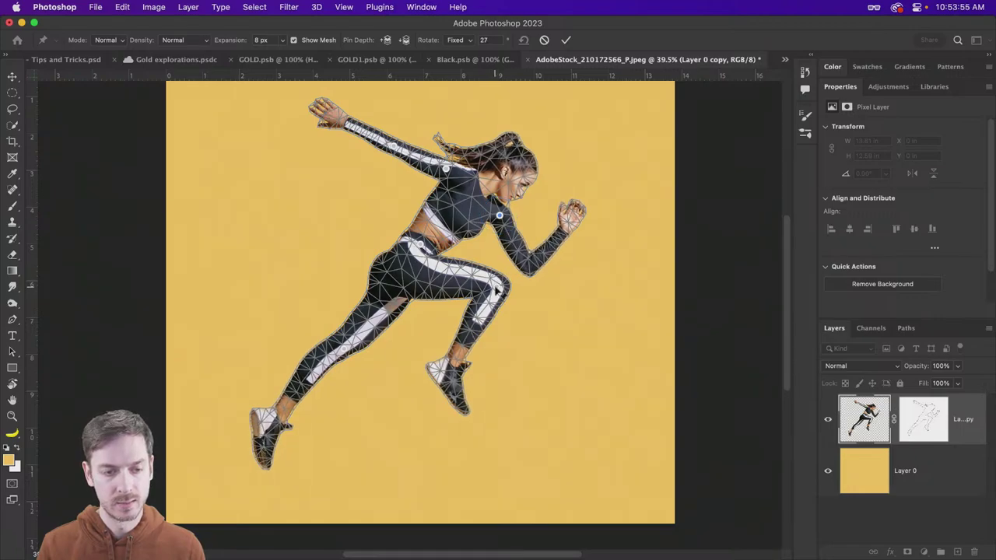
drag(520, 266, 520, 265)
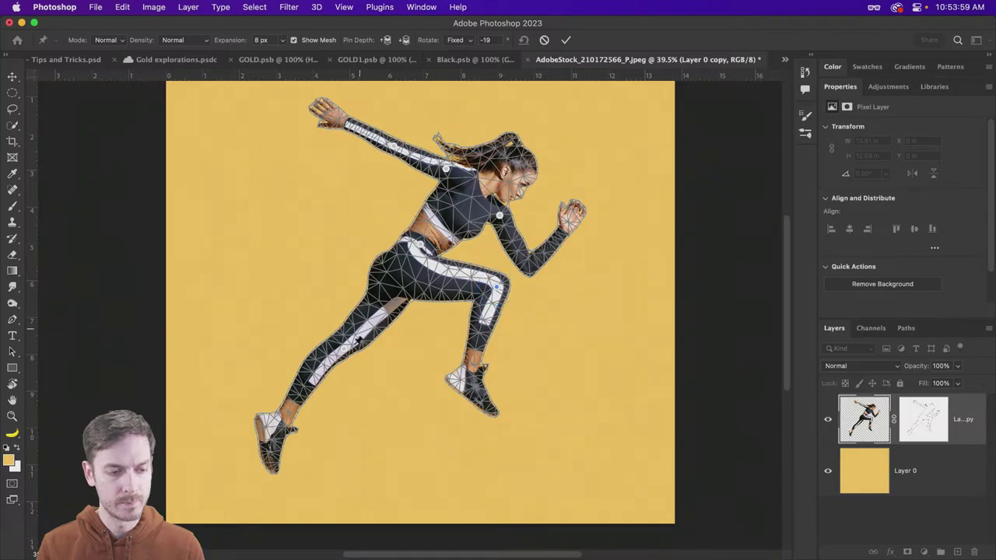
click(347, 355)
mouse_move(359, 343)
mouse_down()
mouse_move(373, 333)
mouse_move(358, 336)
mouse_up()
click(421, 246)
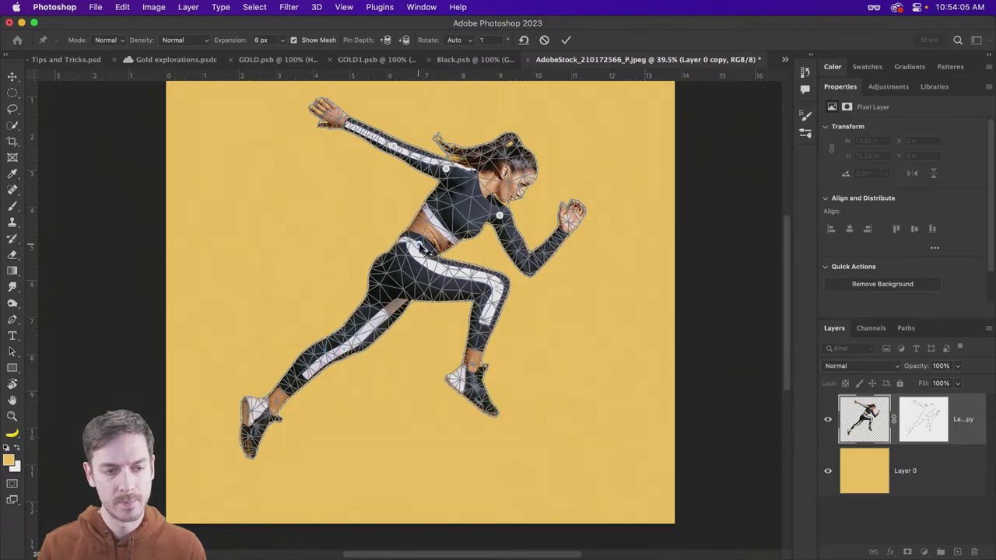
drag(420, 246, 421, 246)
Tilt the upper body around a new chest pin and commit the Puppet Warp.
click(445, 167)
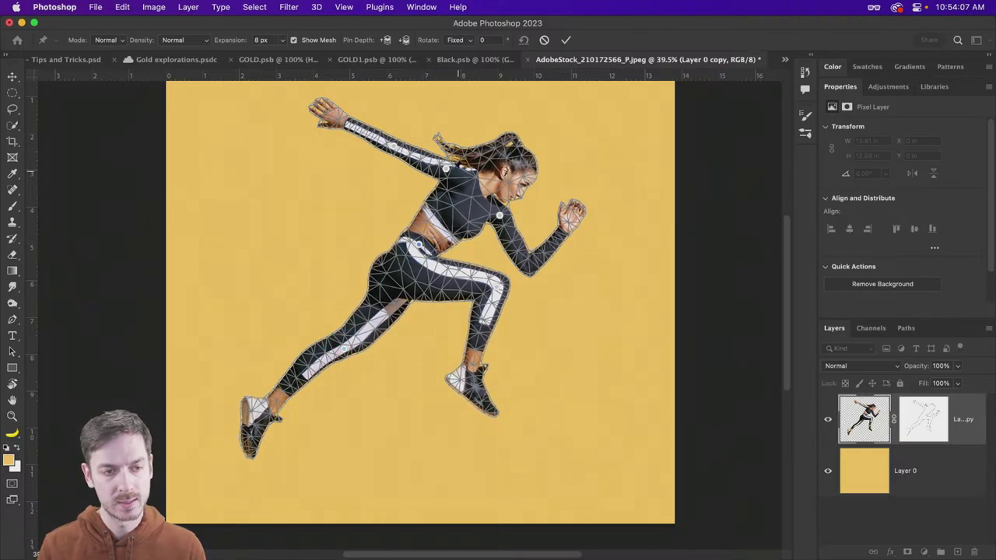
click(489, 185)
drag(489, 185, 507, 138)
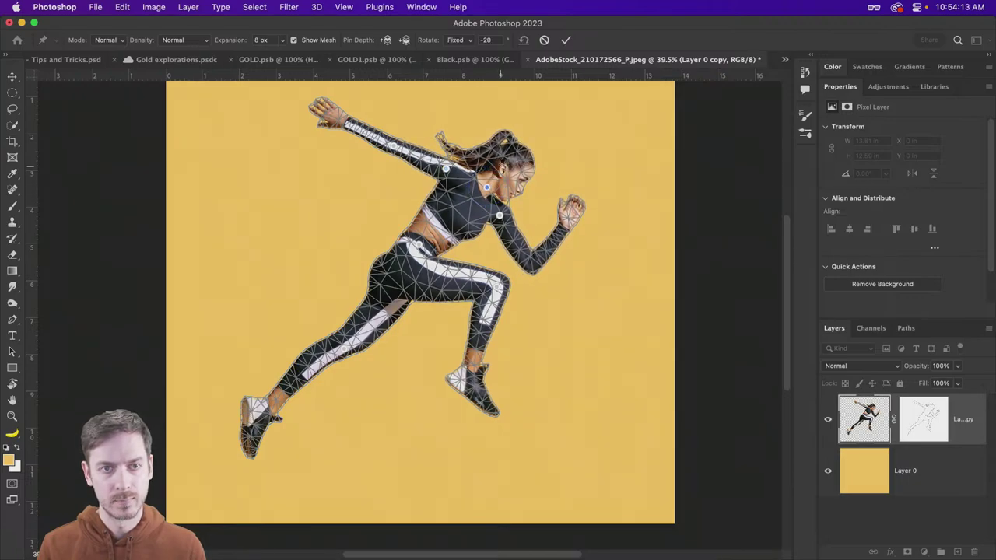
click(567, 40)
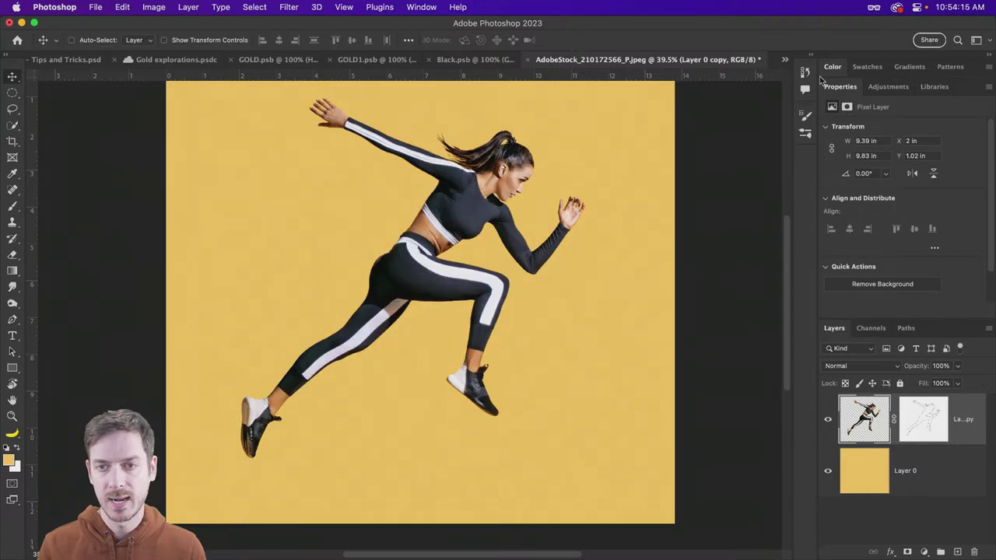
In the History panel, toggle between the Fill Layer and Puppet Warp states, ending on Puppet Warp.
click(806, 71)
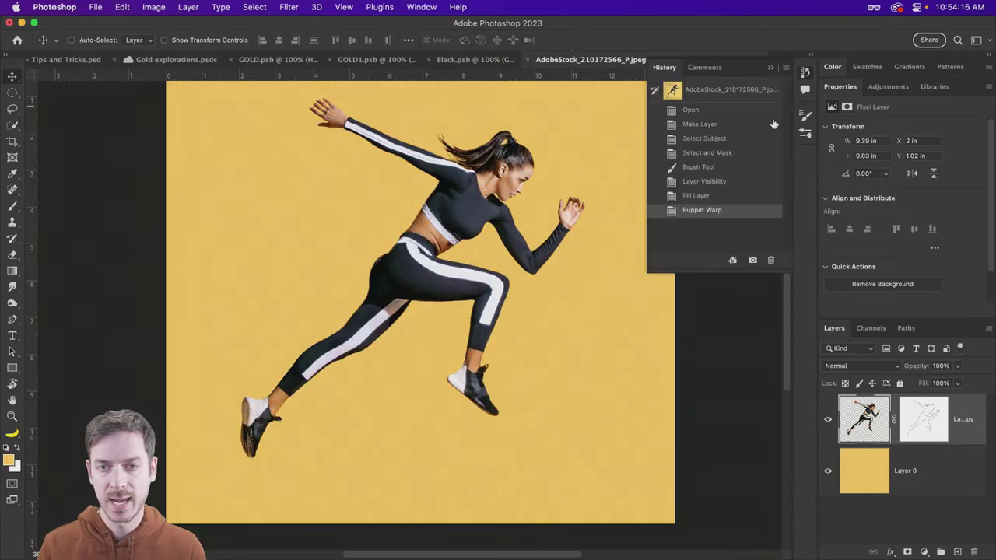
click(700, 196)
click(700, 211)
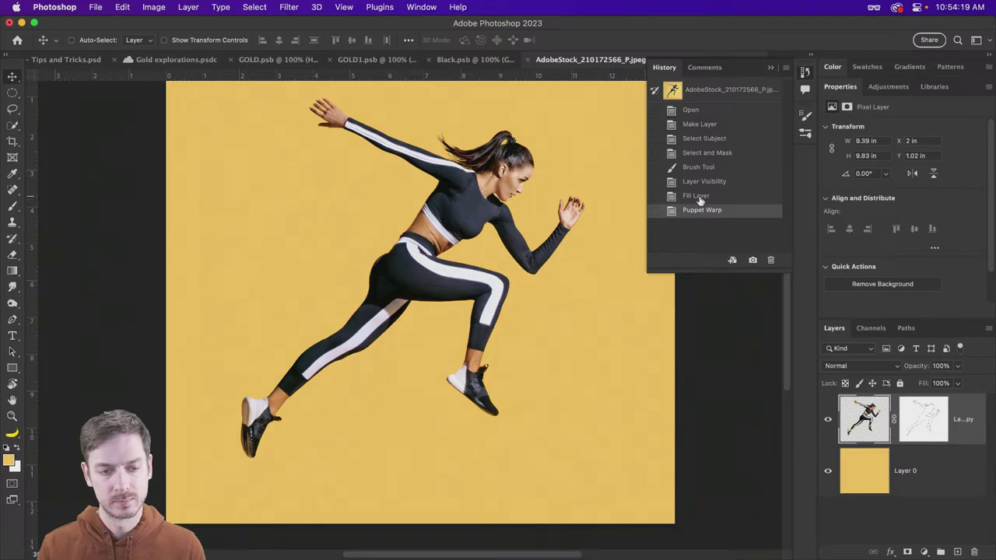
click(700, 197)
click(701, 211)
click(701, 197)
click(700, 211)
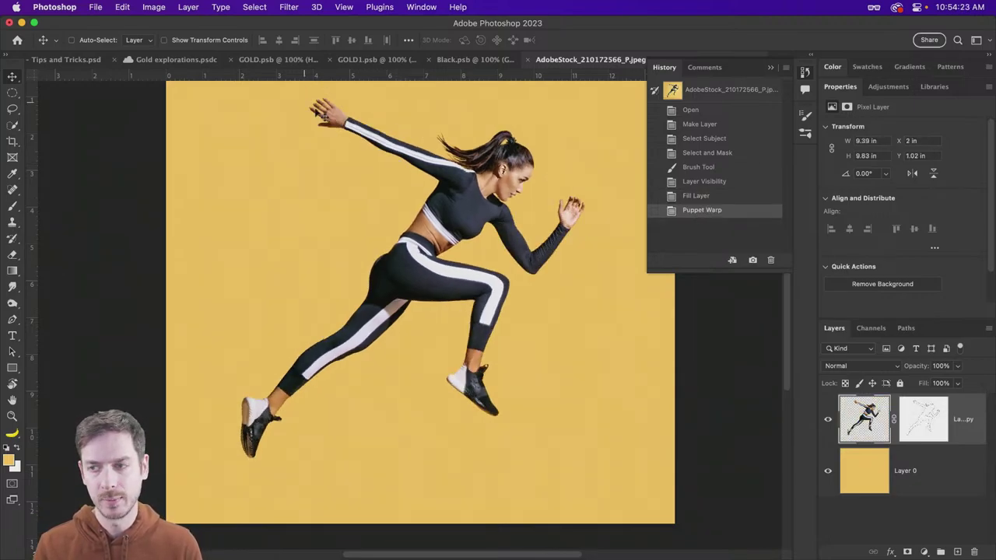
click(710, 198)
click(713, 210)
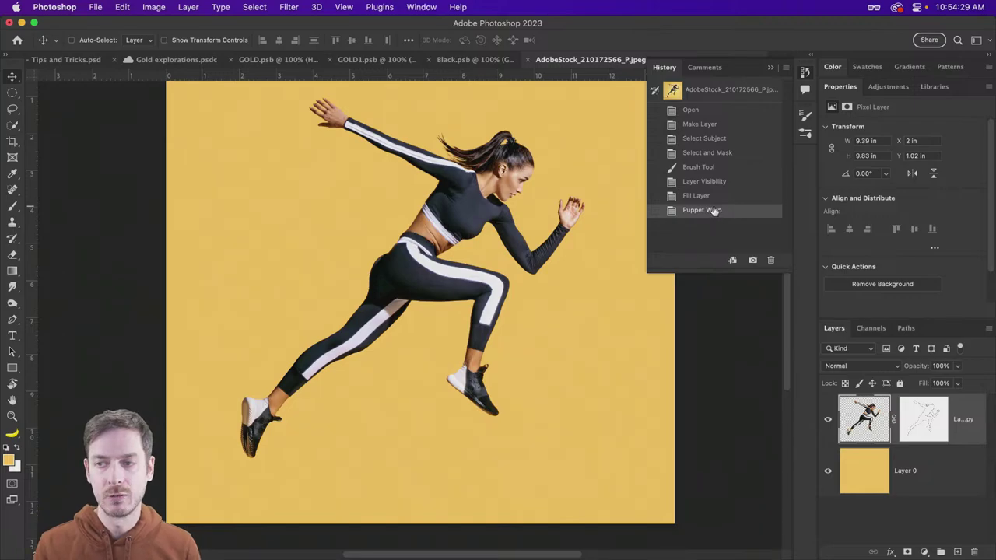